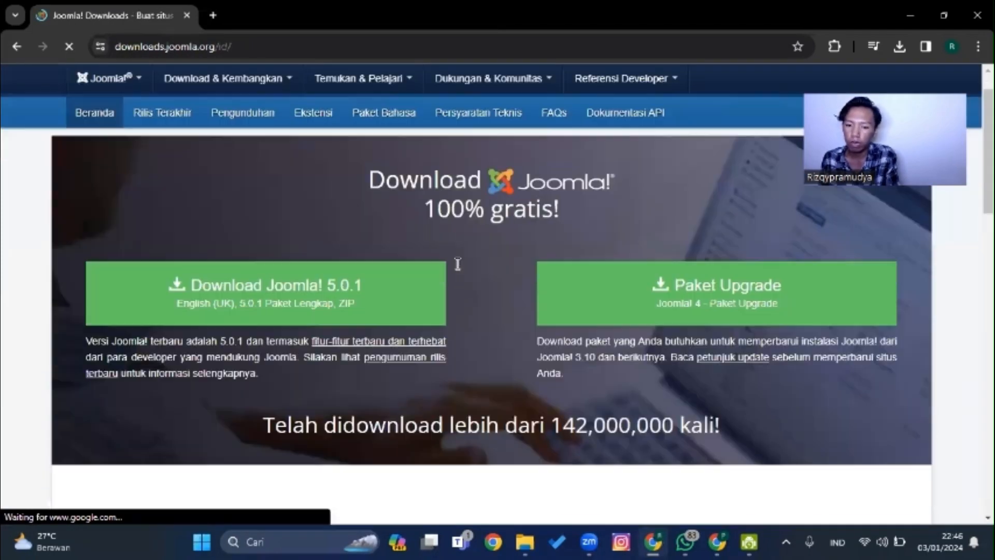
Step: Open the Joomla downloads listing and its Joomla! 3 release category
scroll(457, 265, "down", 3)
scroll(456, 264, "up", 5)
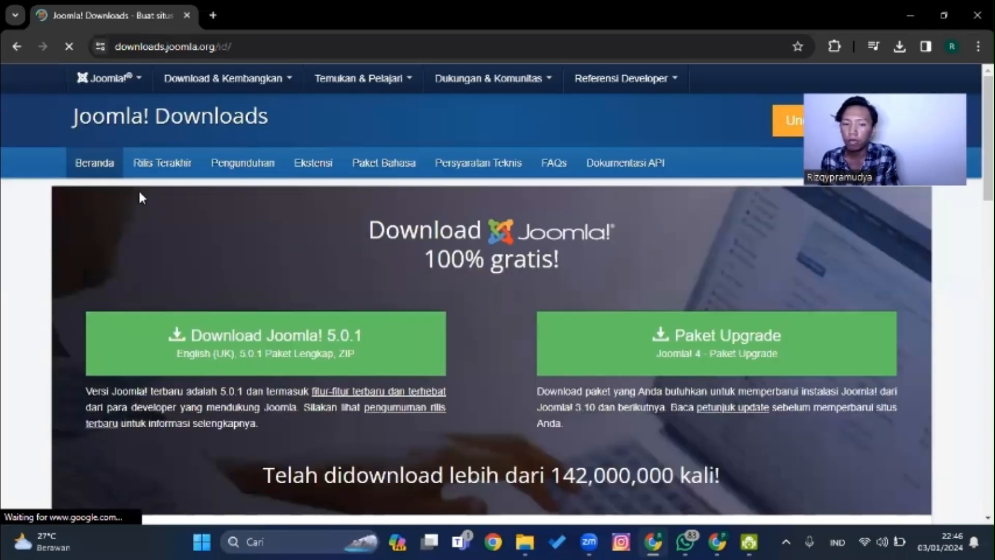
left_click(242, 169)
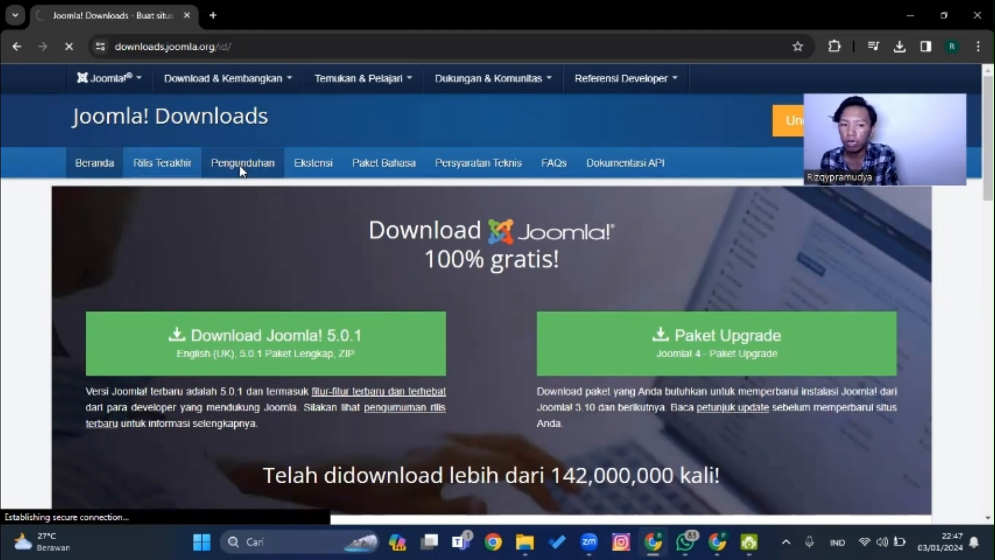
scroll(356, 287, "down", 5)
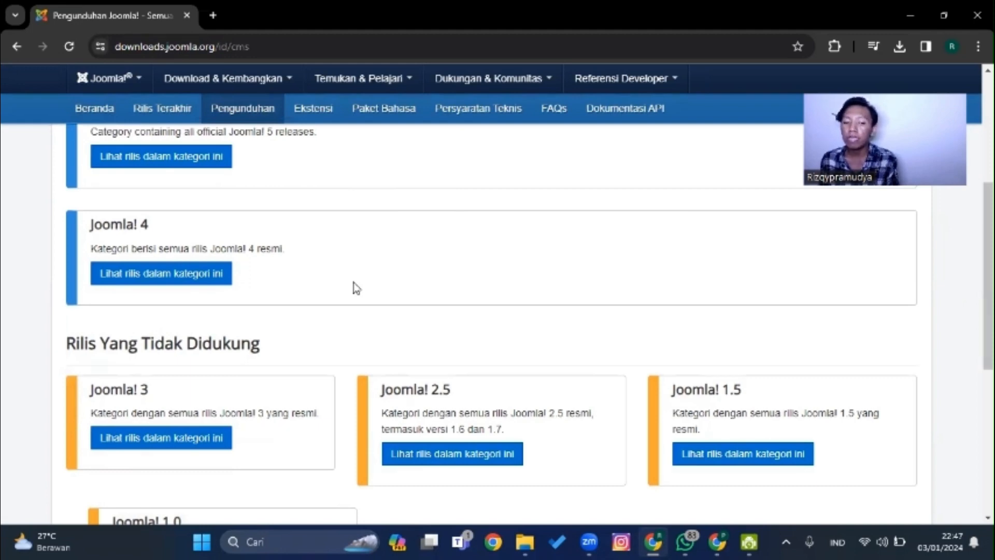
scroll(356, 288, "down", 1)
scroll(135, 408, "up", 5)
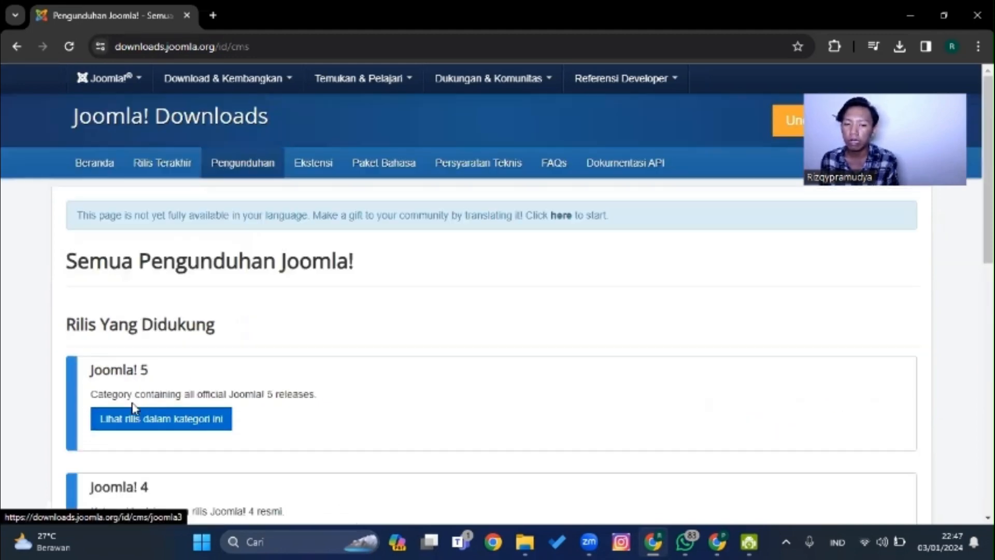
scroll(134, 408, "down", 5)
left_click(124, 454)
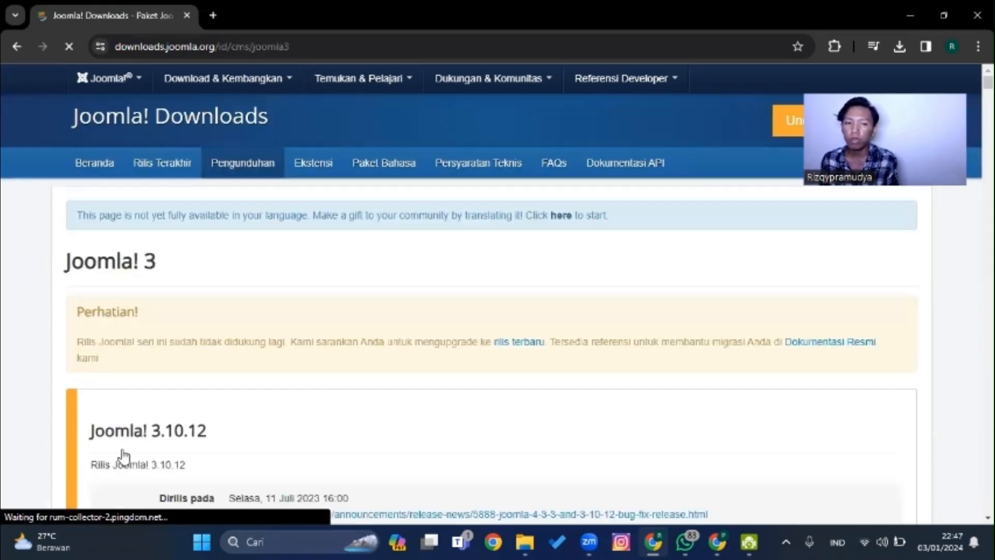
Step: Open the Joomla! 3.10.12 files and download the Full Package (.zip)
scroll(123, 456, "down", 4)
scroll(122, 456, "down", 2)
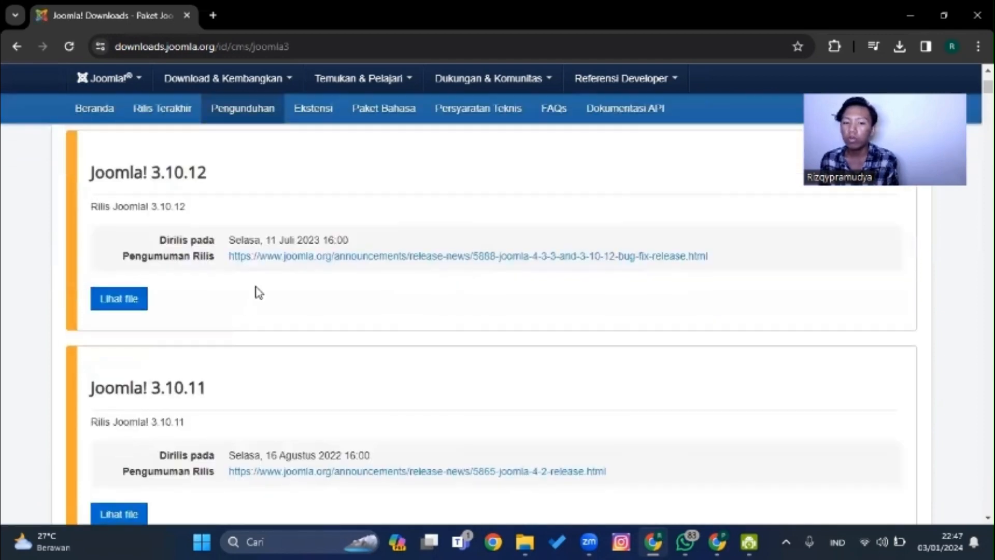
scroll(255, 289, "up", 3)
scroll(255, 291, "up", 1)
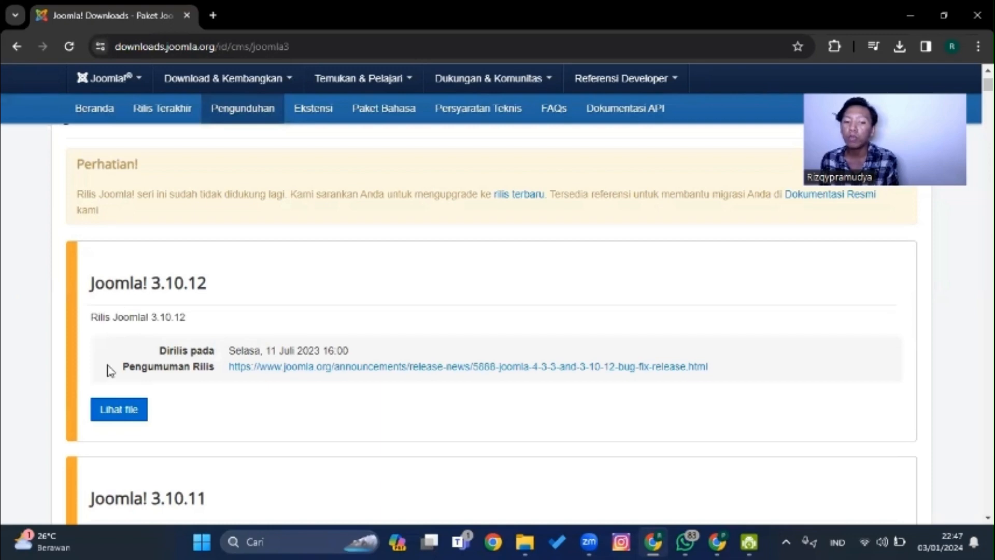
left_click(99, 411)
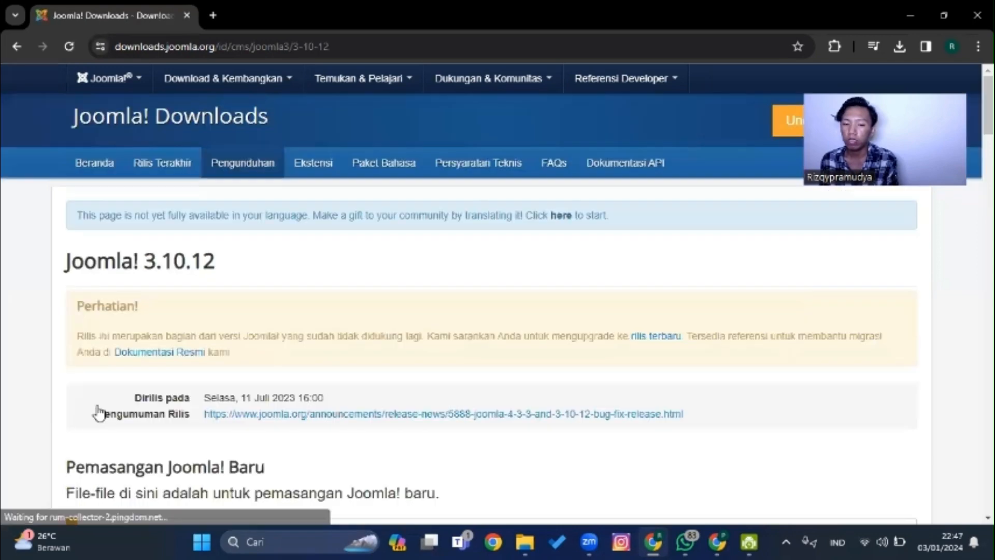
scroll(99, 413, "down", 3)
scroll(99, 413, "down", 4)
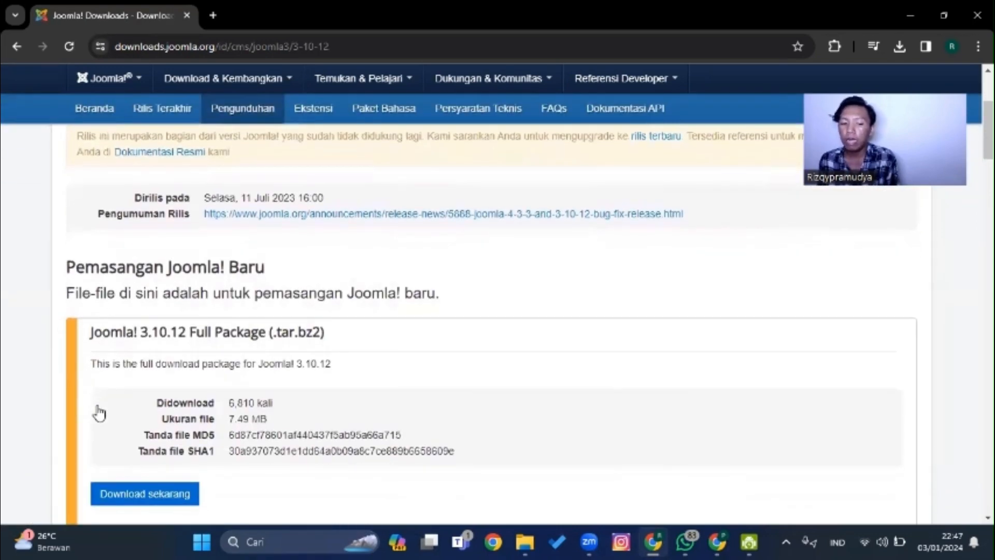
scroll(99, 413, "down", 2)
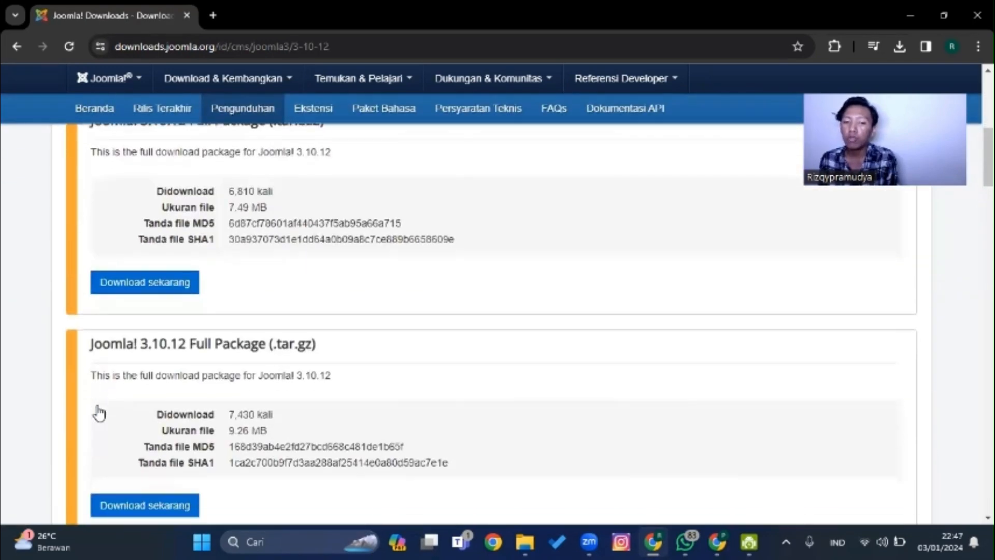
scroll(99, 413, "down", 2)
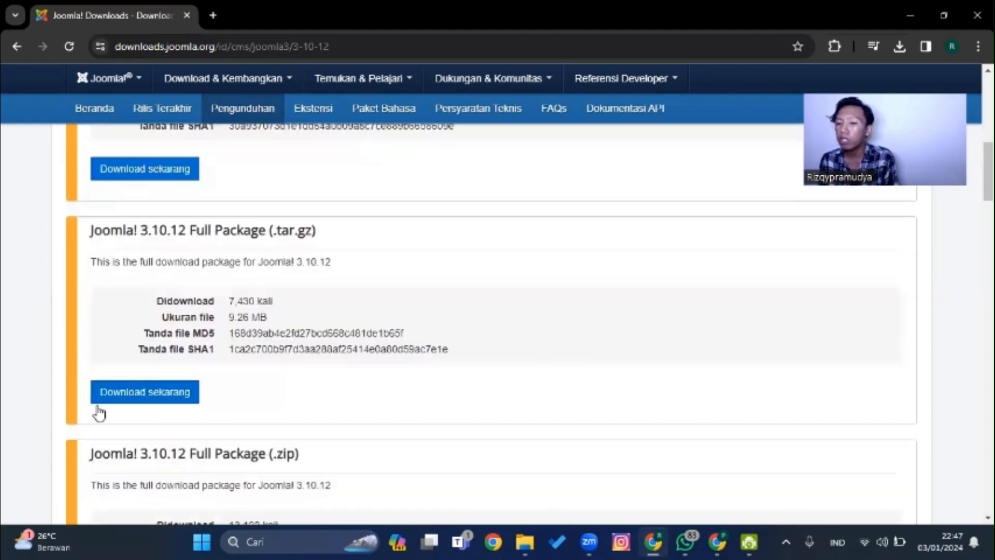
scroll(99, 413, "down", 2)
scroll(99, 413, "down", 4)
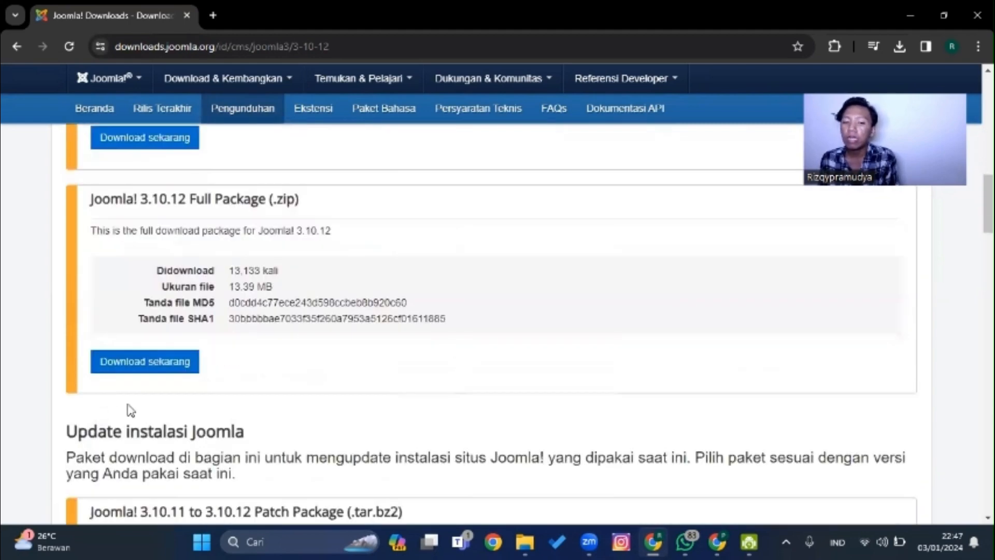
left_click(144, 367)
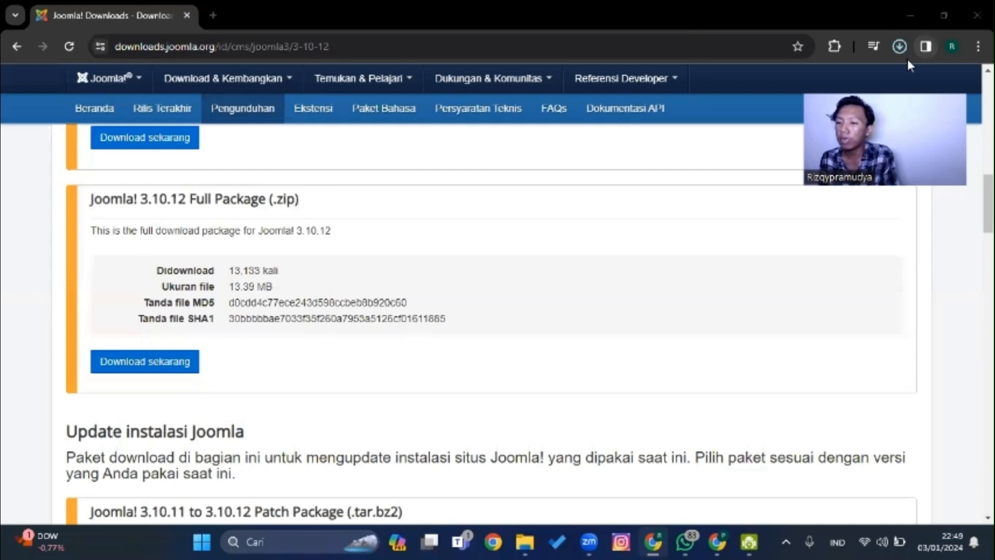
Step: Copy all contents of the Joomla 3.10.12 zip in Downloads, then go to the C: drive
left_click(524, 541)
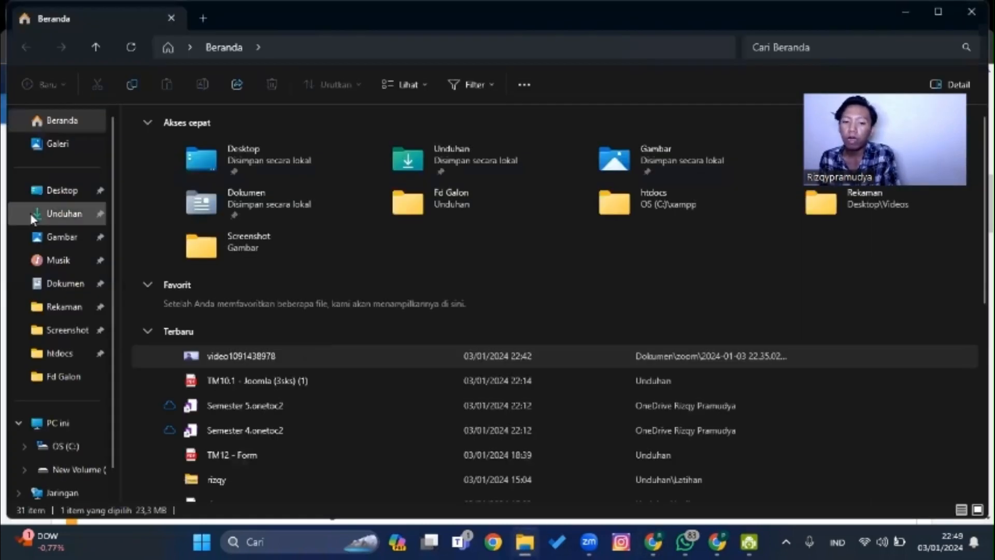
left_click(33, 218)
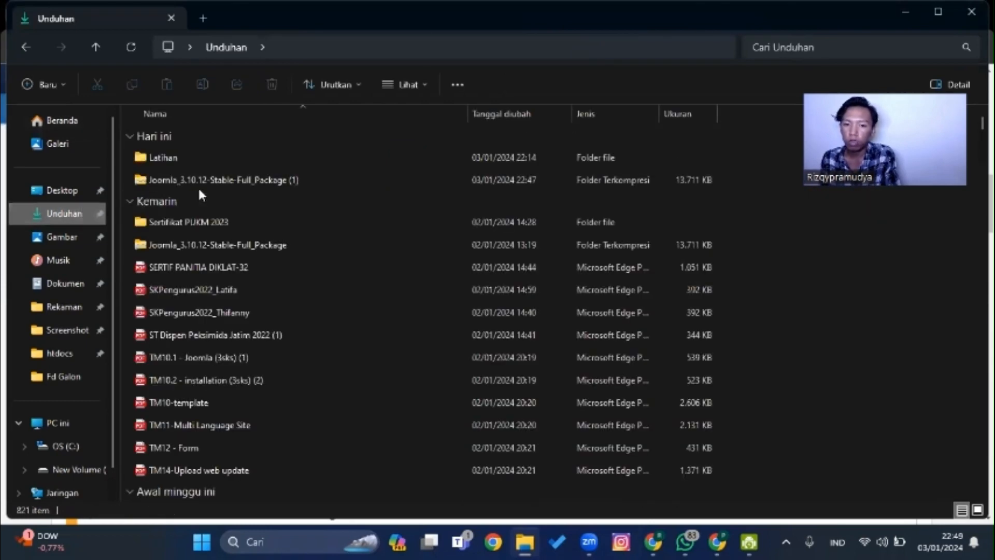
left_click(200, 185)
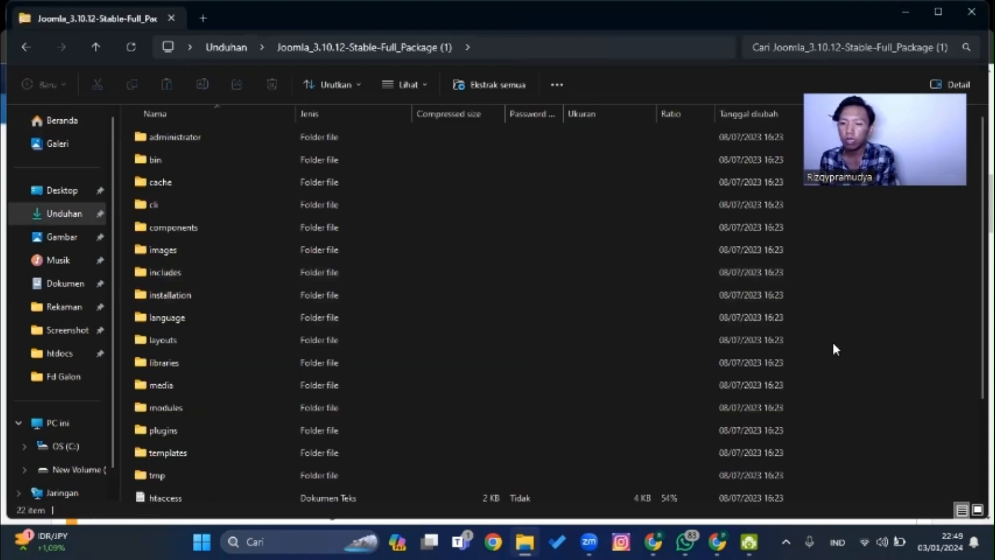
key("ctrl+a")
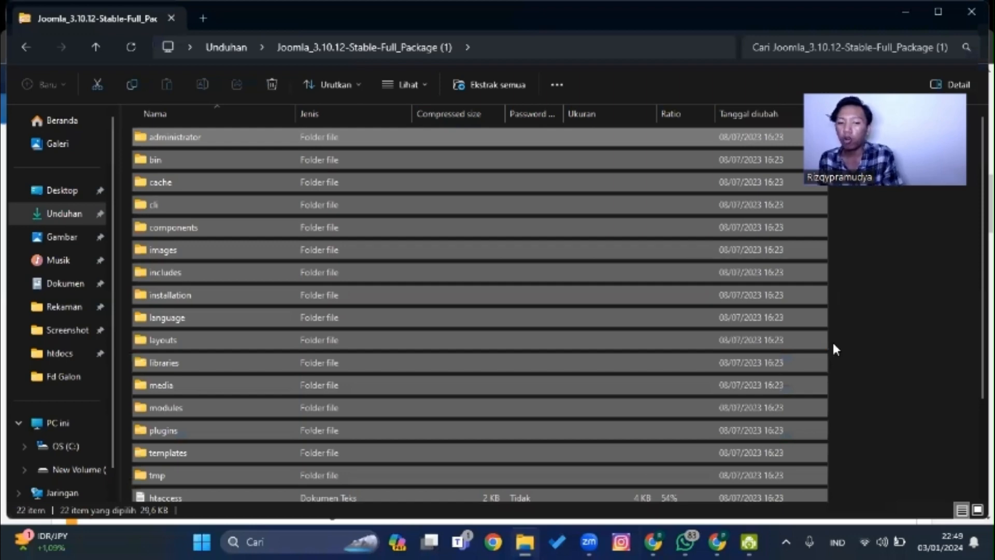
scroll(93, 440, "down", 1)
left_click(73, 419)
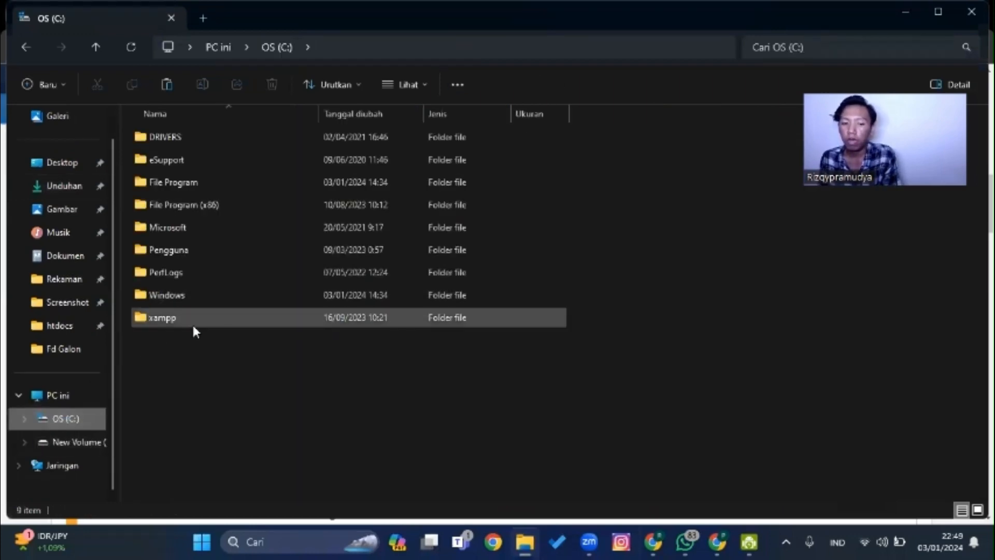
Step: Open the C:\xampp\htdocs folder
left_click(192, 322)
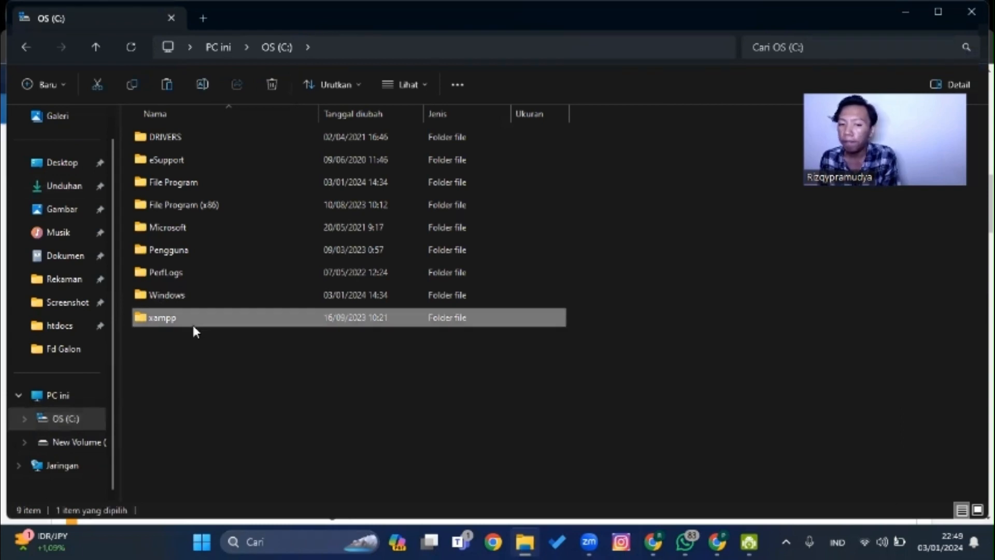
double_click(193, 326)
left_click(174, 252)
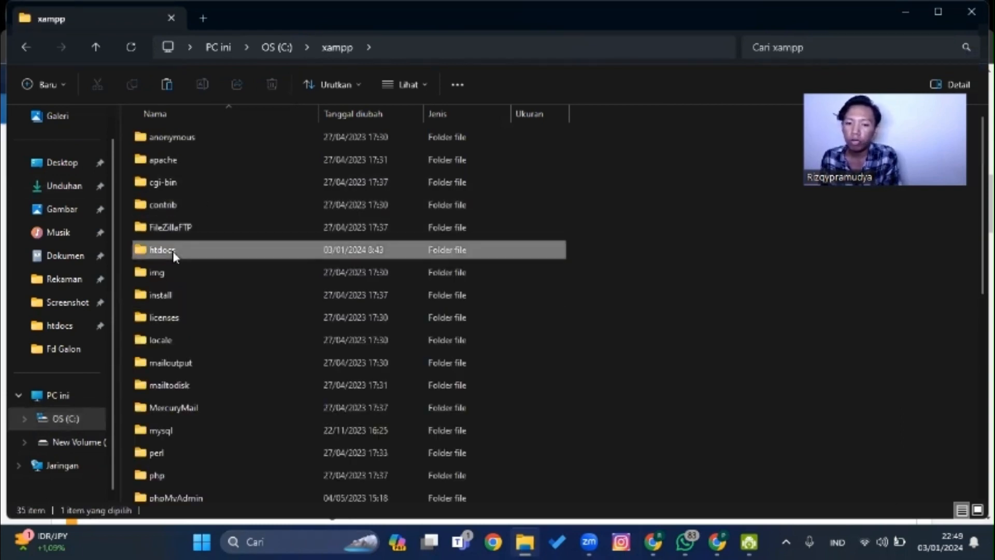
double_click(172, 251)
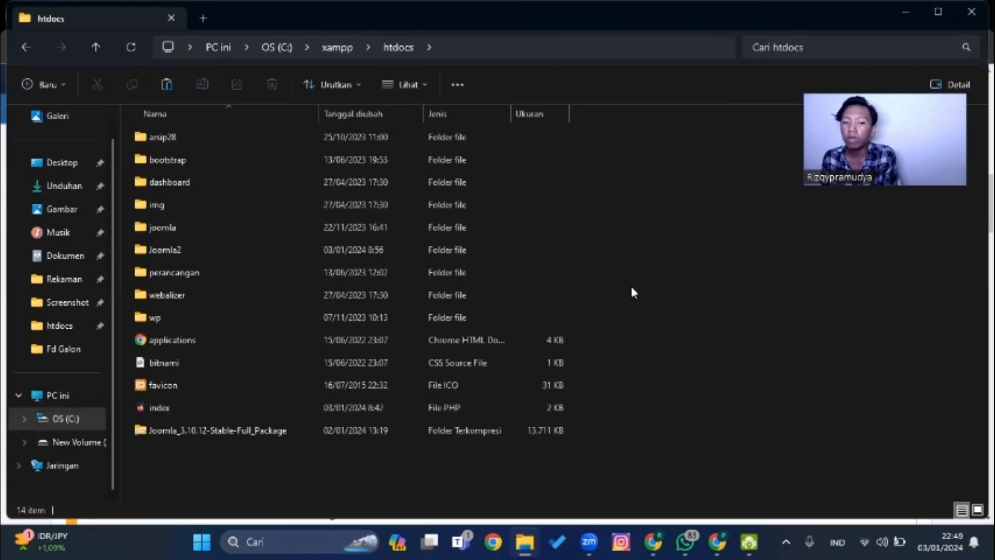
Step: Create a new folder named Joomla3 in htdocs and open it
right_click(631, 288)
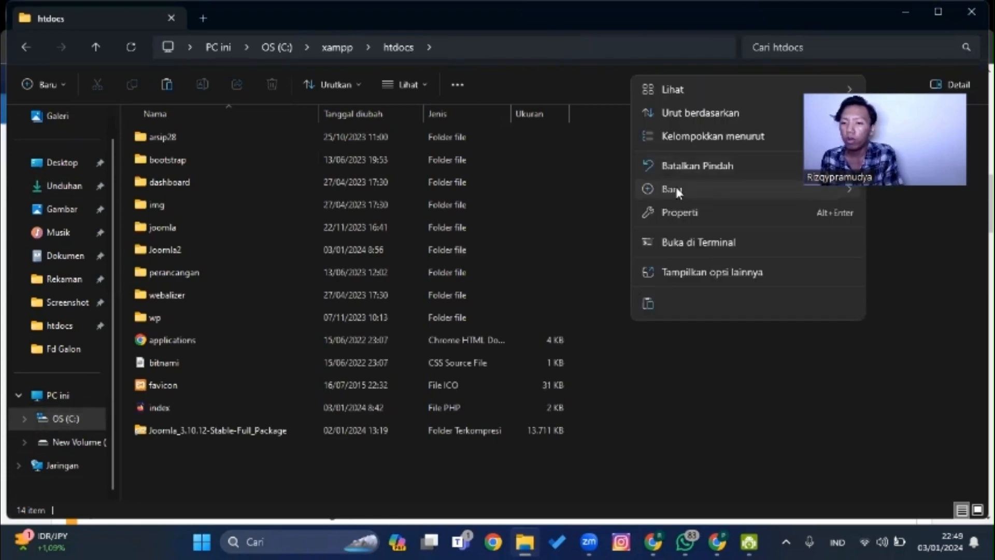
mouse_move(675, 186)
left_click(575, 191)
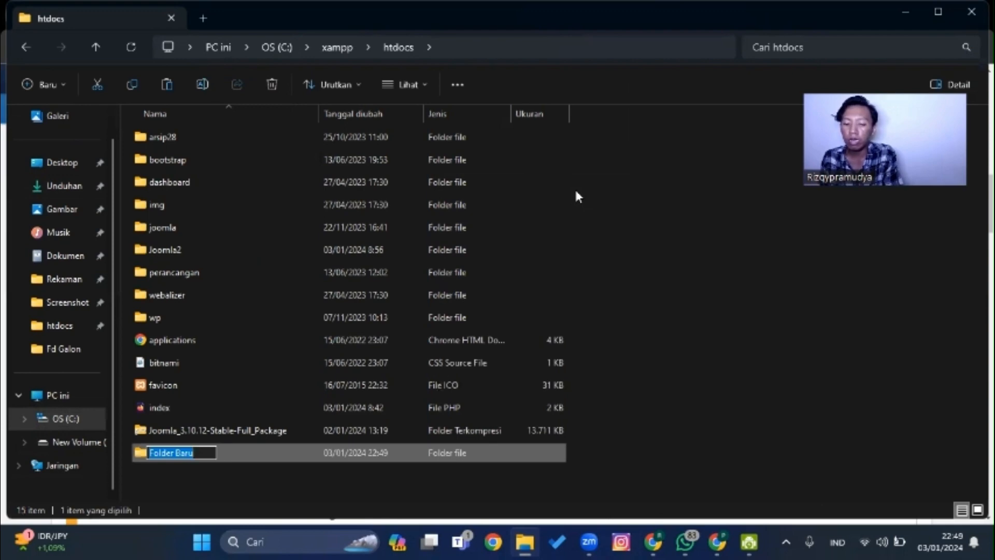
type("Joomla")
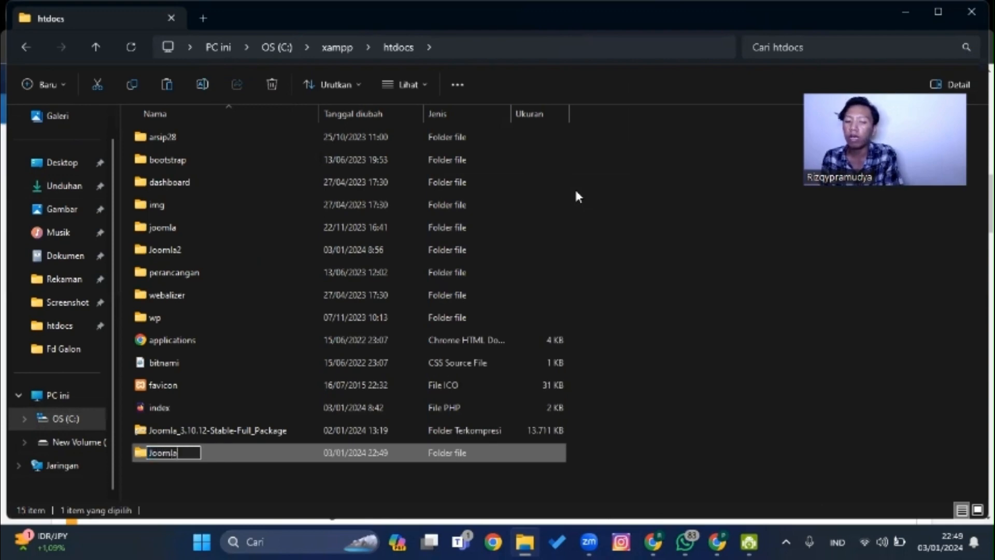
type("3")
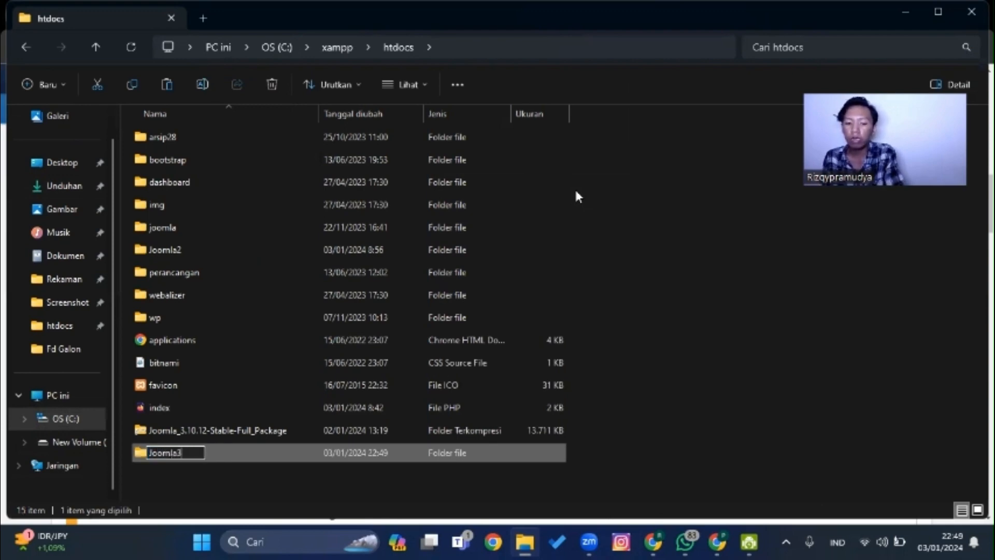
key("Return")
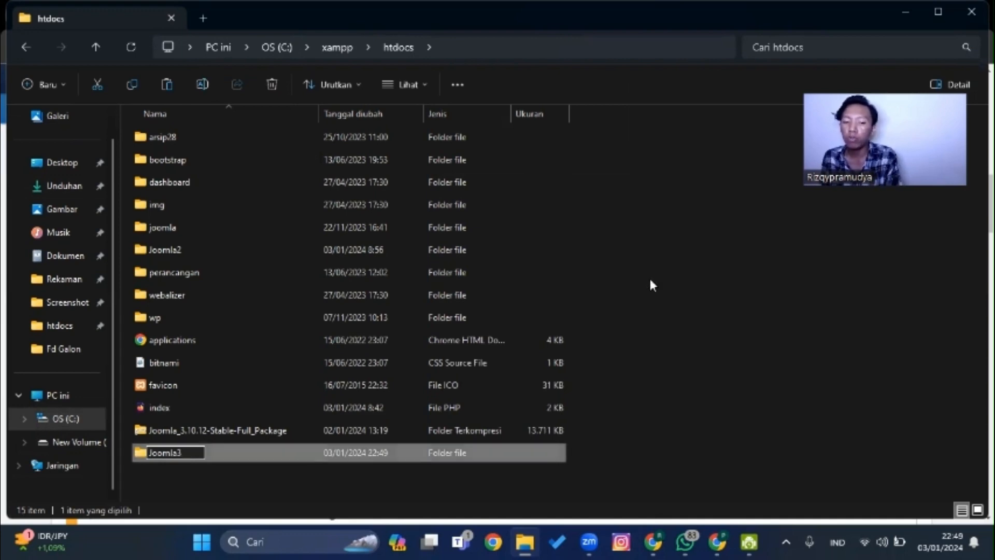
left_click(649, 276)
double_click(298, 449)
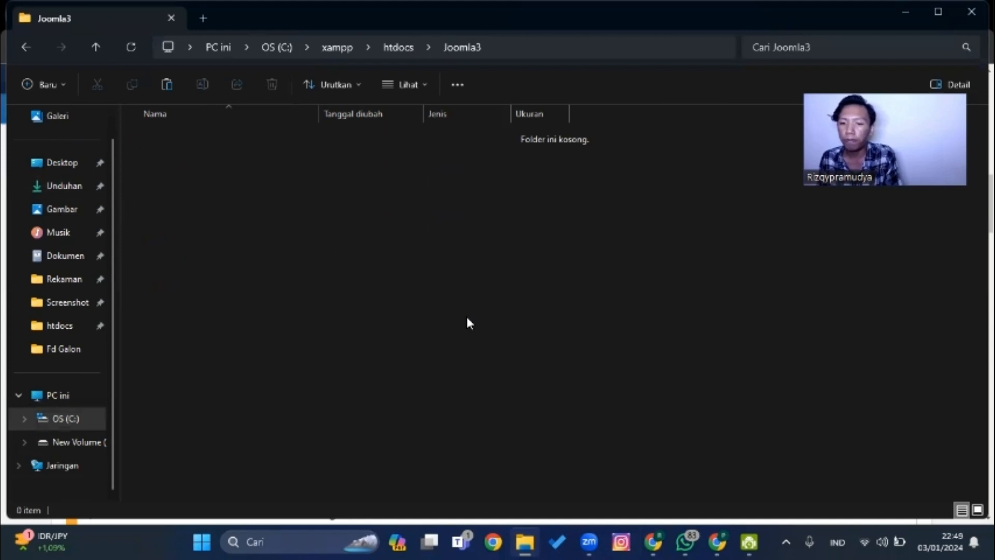
Step: Paste the copied Joomla 3.10.12 package files into the Joomla3 folder
key("ctrl+v")
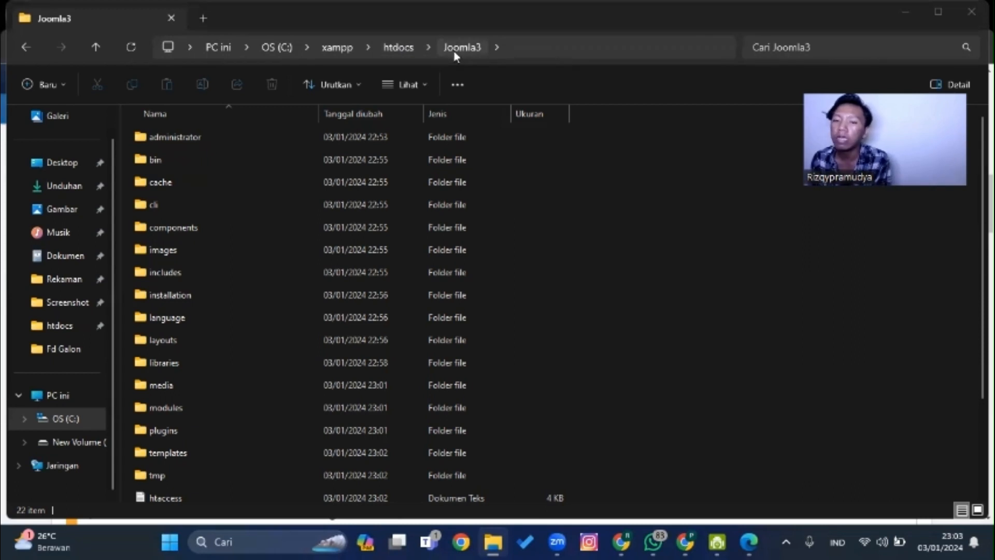
scroll(463, 259, "down", 1)
scroll(463, 259, "up", 1)
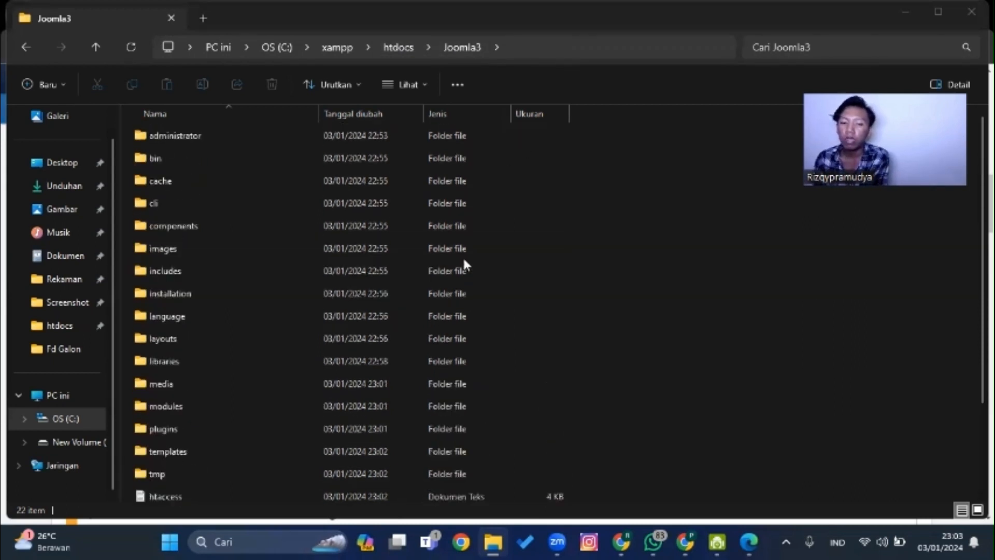
Step: Launch XAMPP Control Panel, start Apache and MySQL, then return to Chrome
left_click(288, 530)
type("xa")
key("BackSpace")
key("BackSpace")
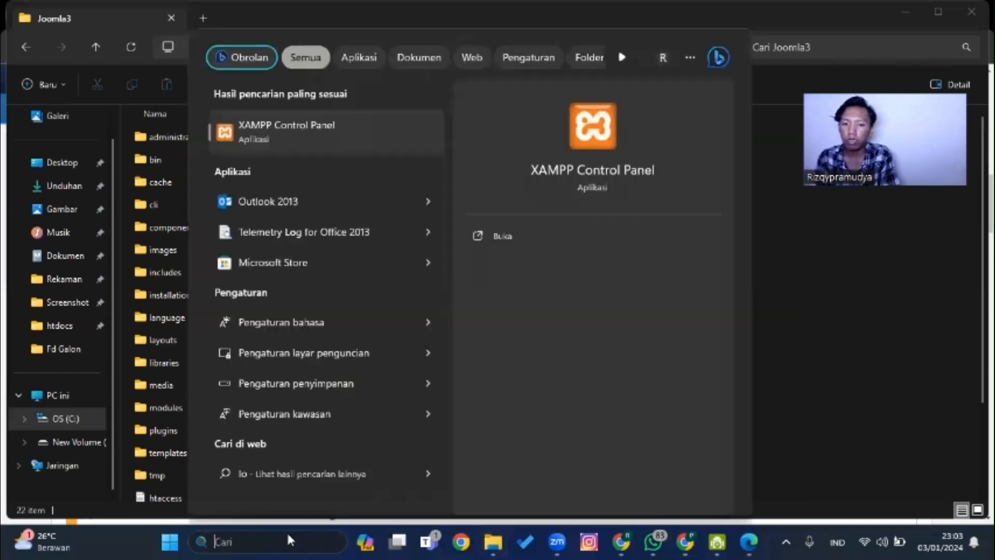
type("xam")
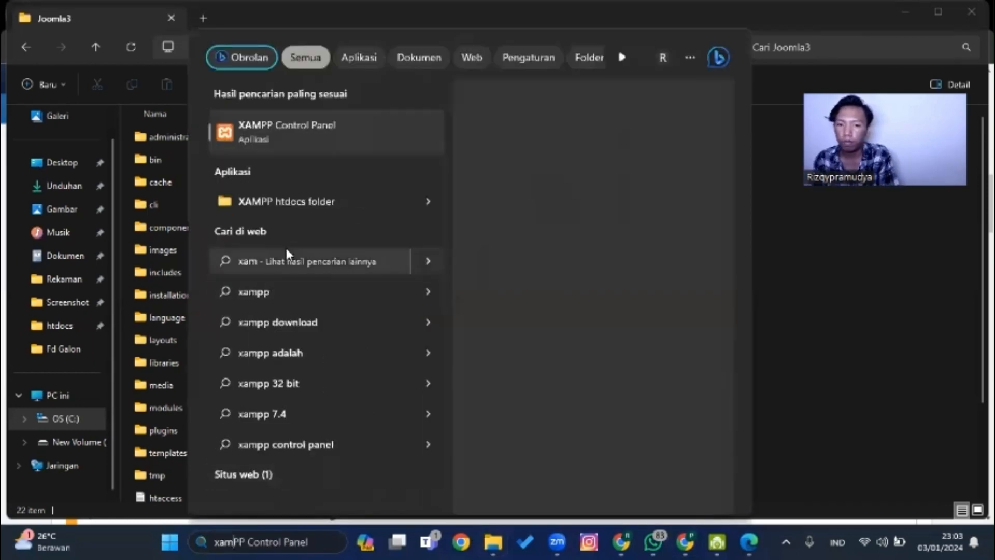
left_click(345, 143)
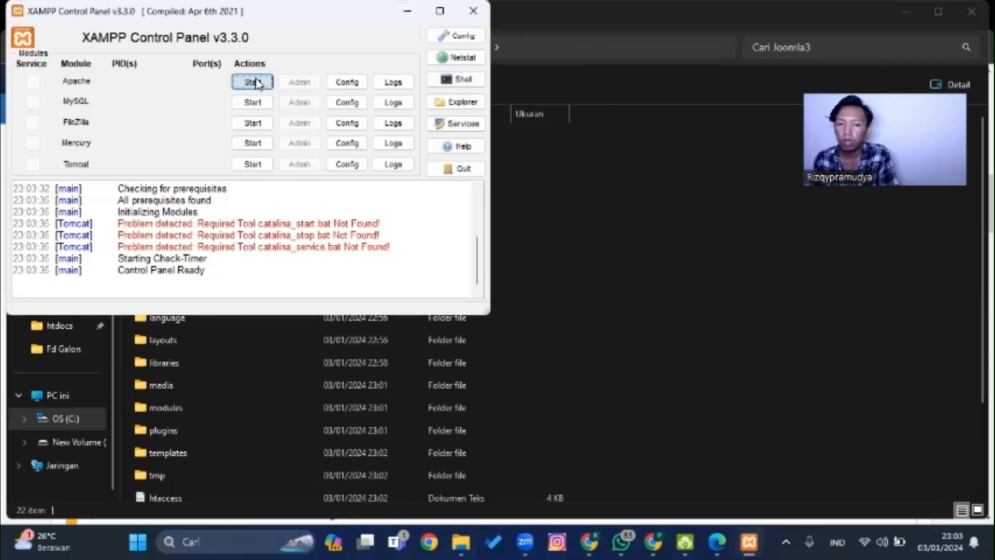
left_click(258, 84)
left_click(253, 105)
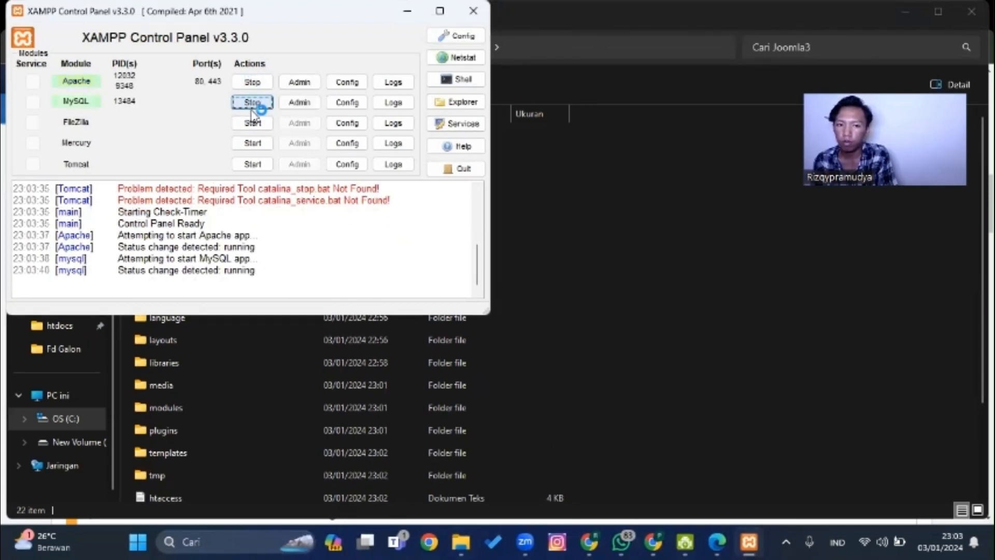
left_click(407, 11)
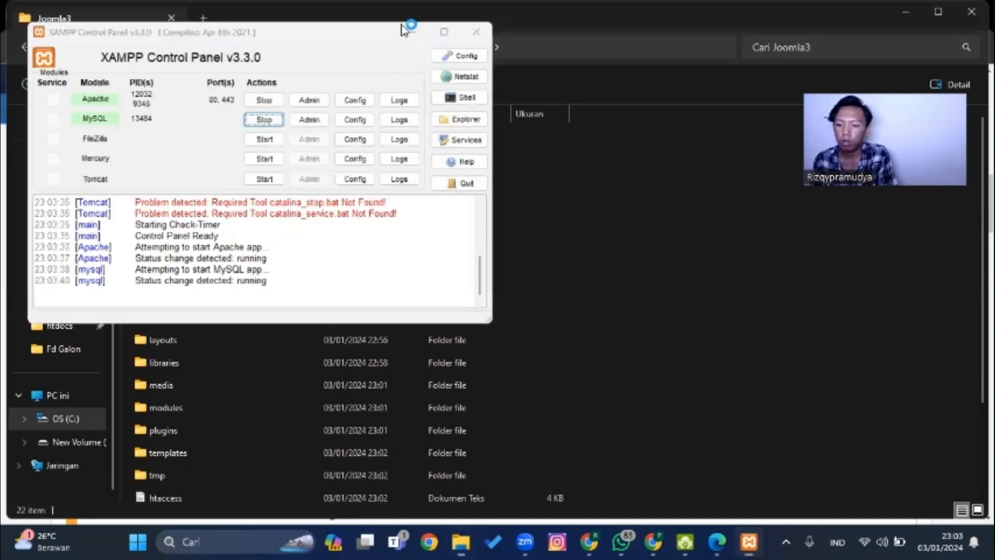
left_click(595, 546)
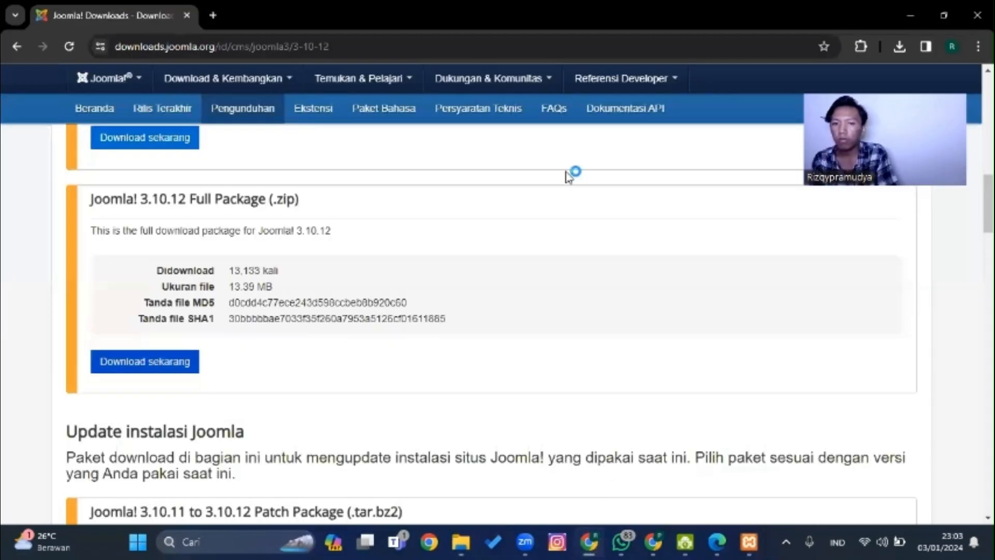
Step: Load localhost/joomla3 in a new Chrome tab to reach the Joomla installer
key("ctrl+t")
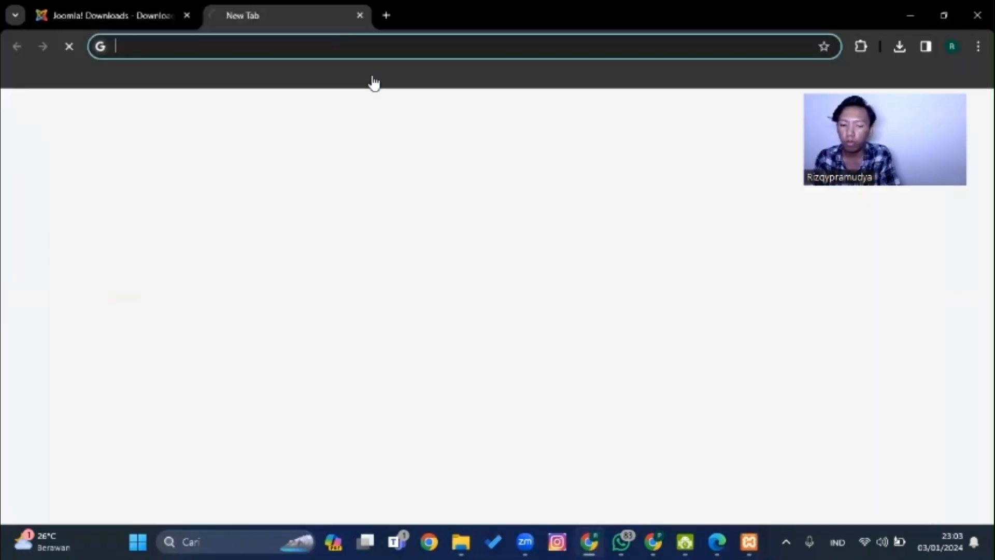
type("local")
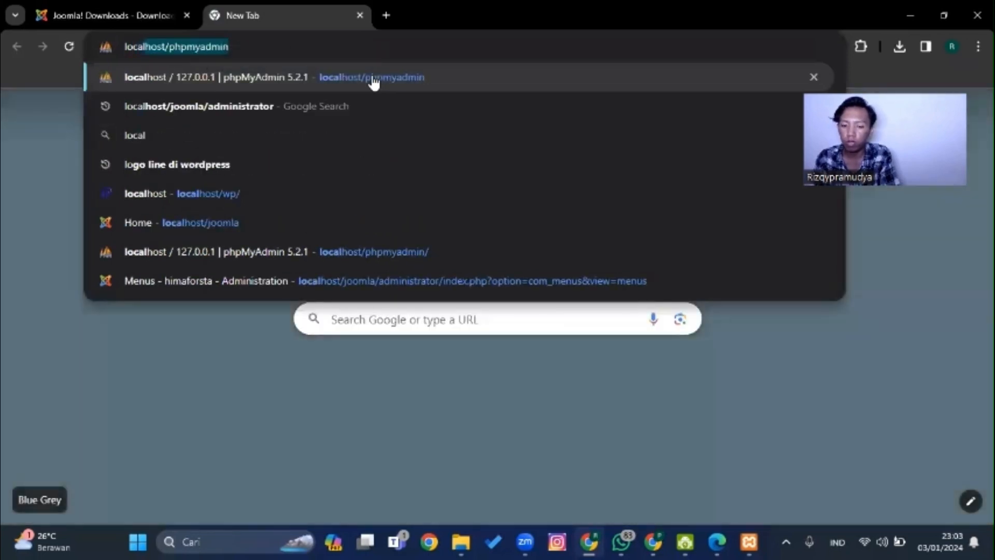
type("host")
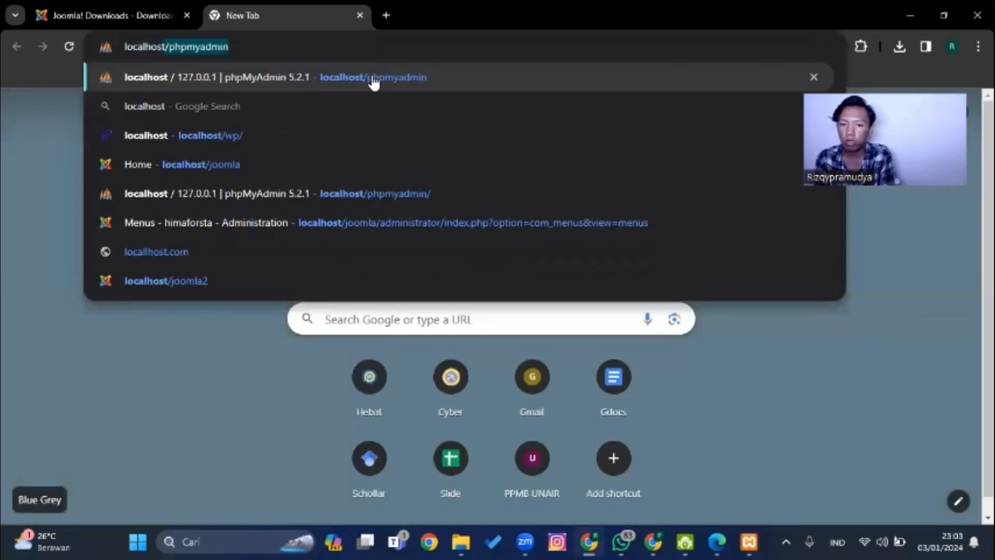
type("/")
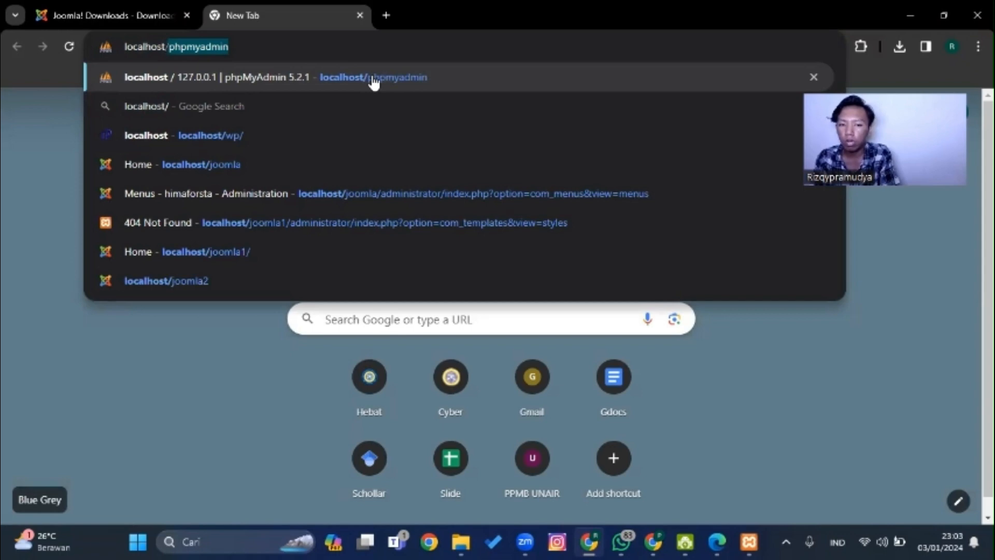
type("jo")
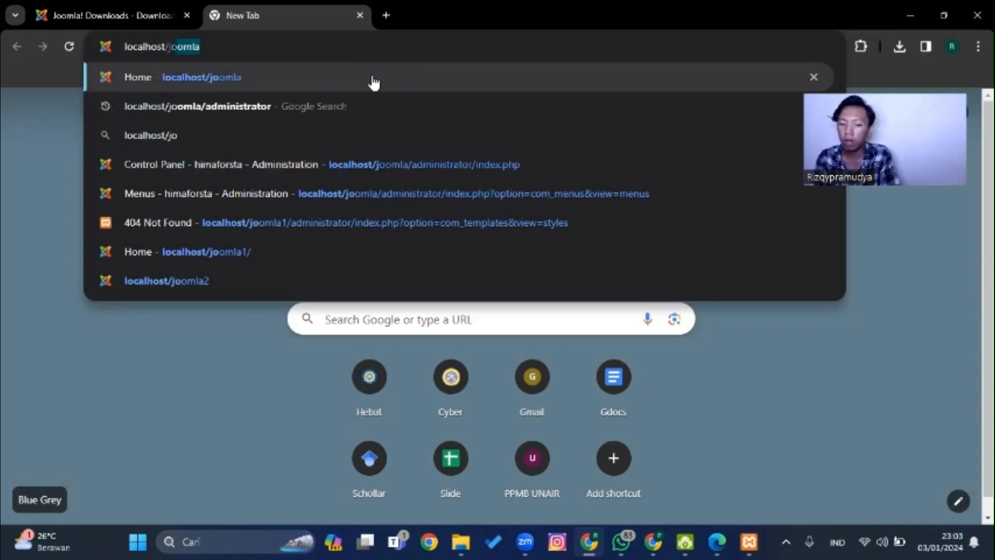
type("omla")
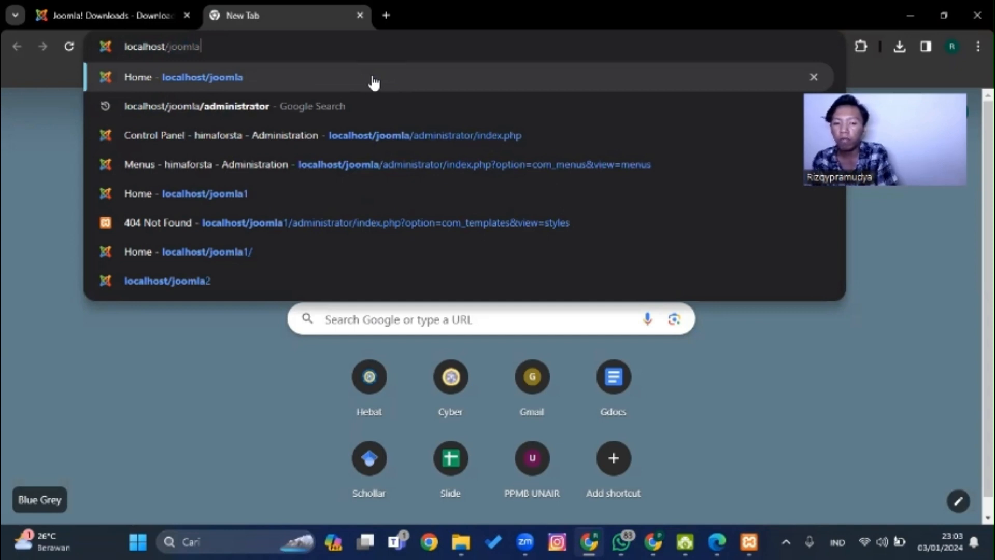
type("3")
key("Return")
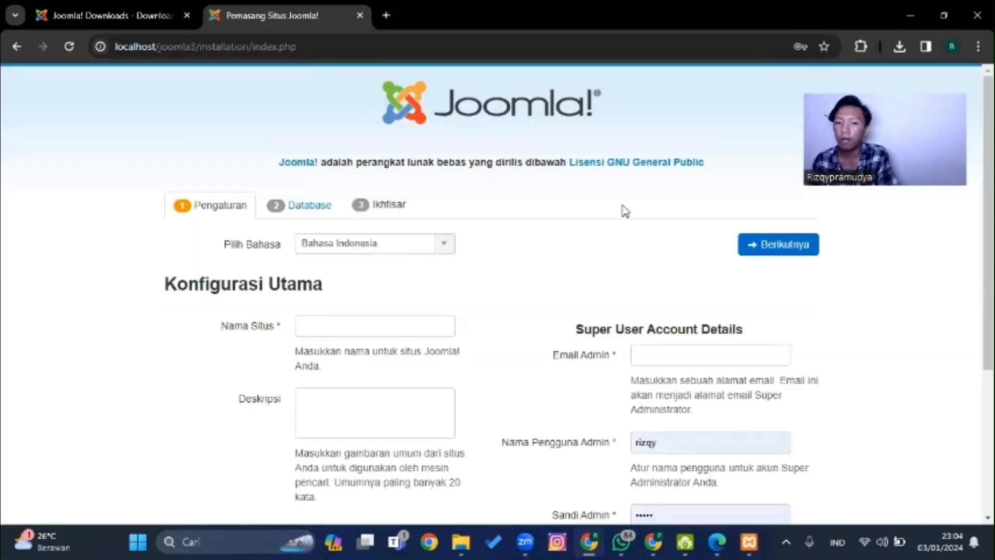
Step: Enter Joomla3.x as the site name
scroll(448, 190, "down", 1)
scroll(447, 189, "up", 1)
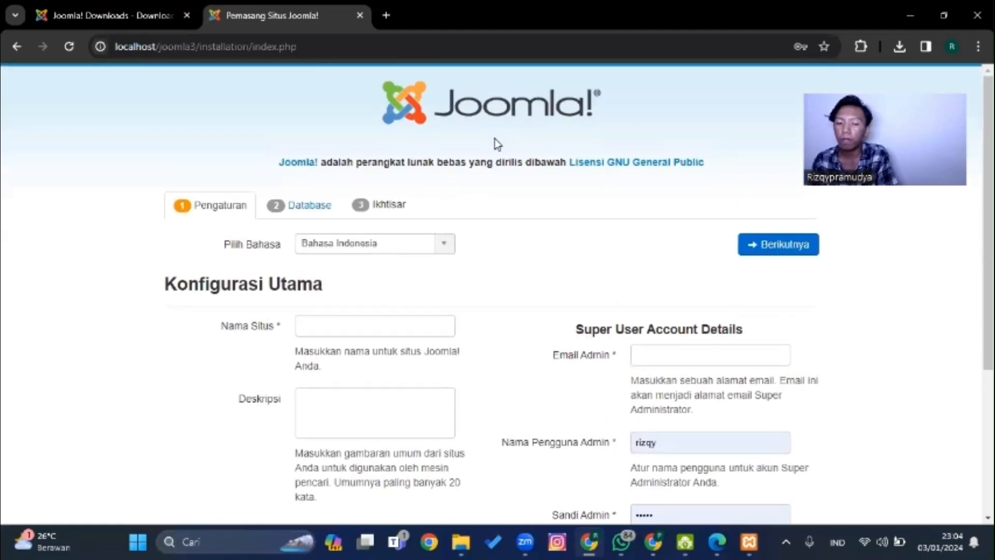
scroll(468, 323, "down", 1)
scroll(468, 323, "up", 1)
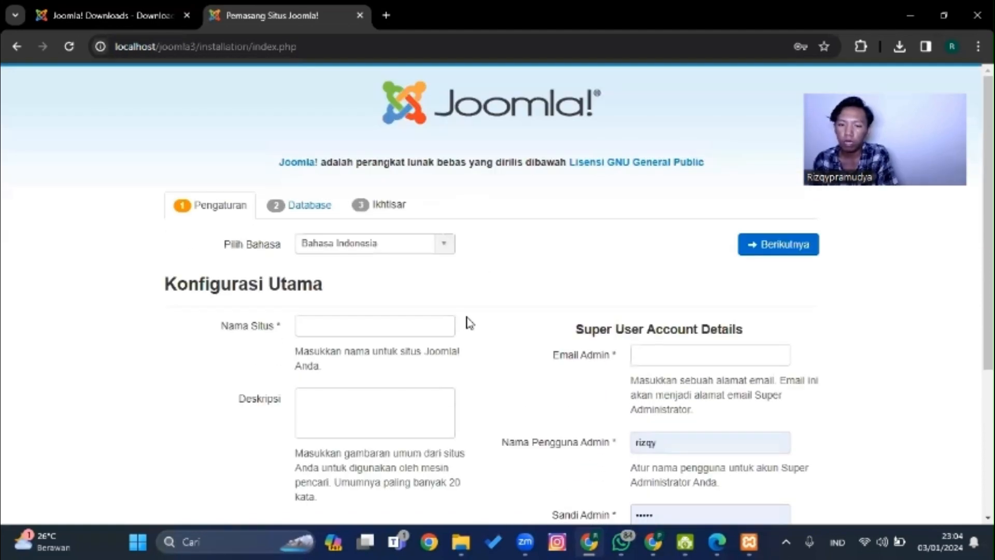
left_click(393, 329)
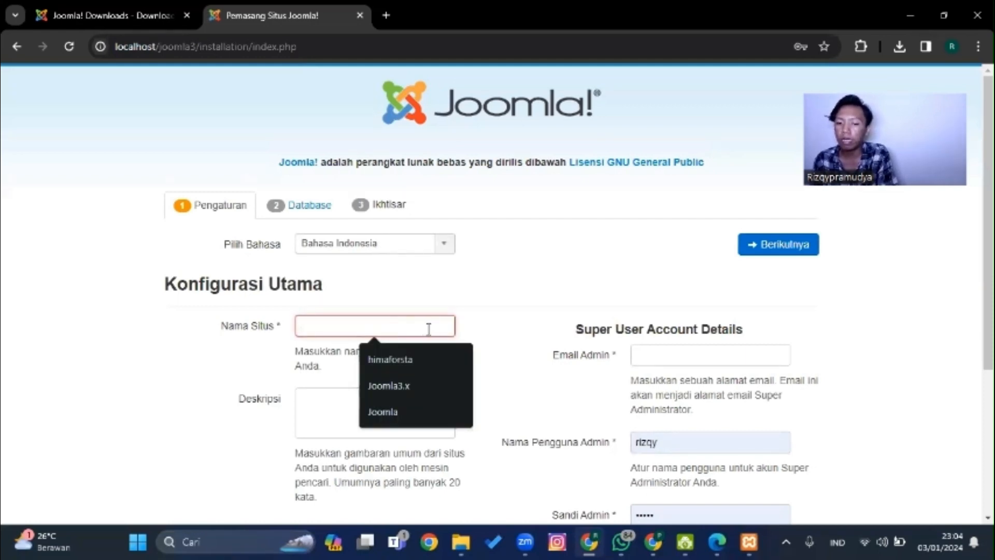
left_click(394, 387)
scroll(393, 388, "down", 1)
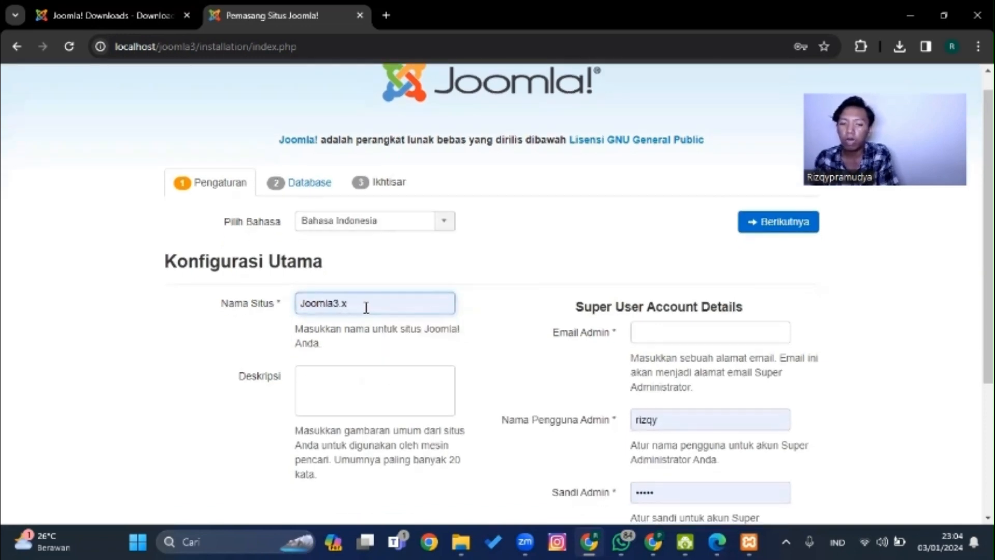
key("BackSpace")
key("Down")
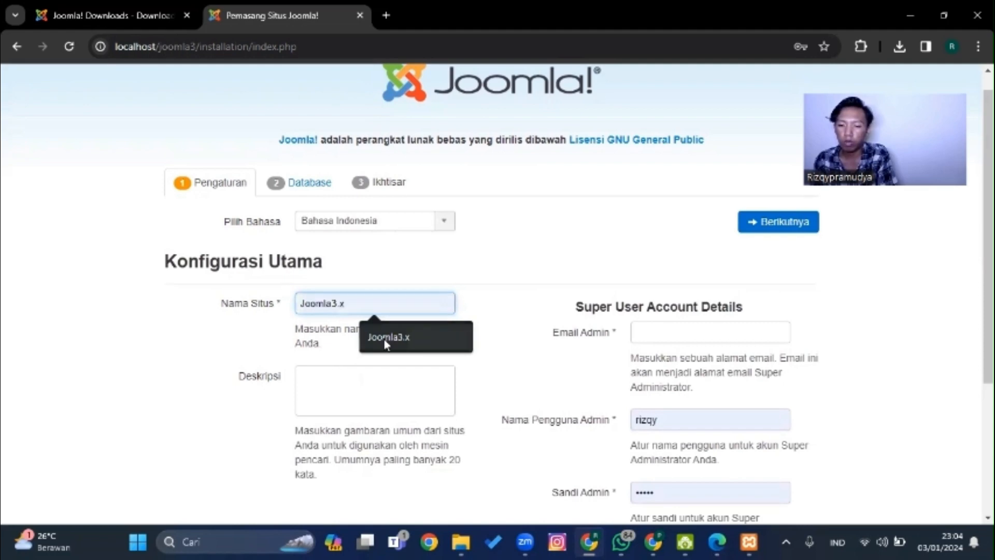
key("Return")
left_click(321, 400)
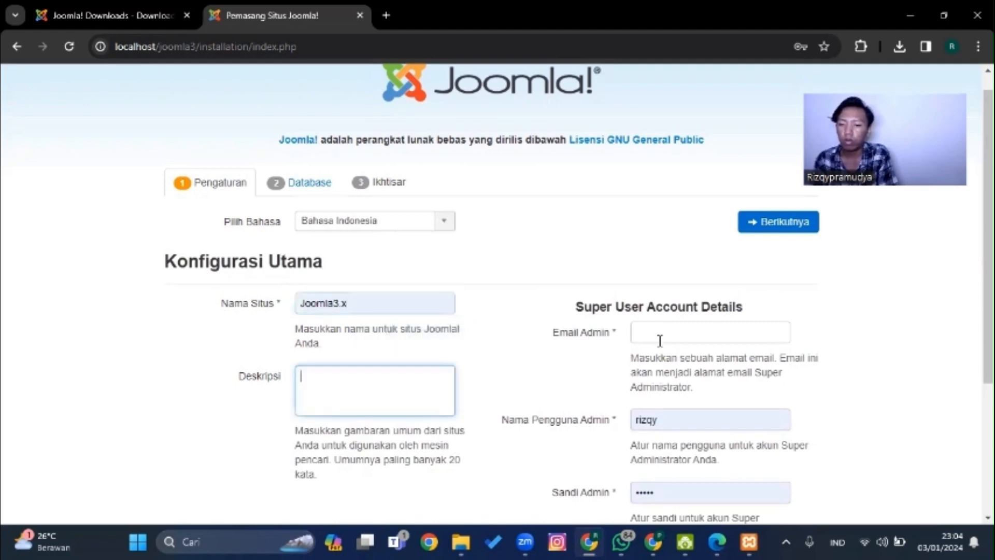
scroll(402, 356, "down", 3)
scroll(401, 356, "up", 2)
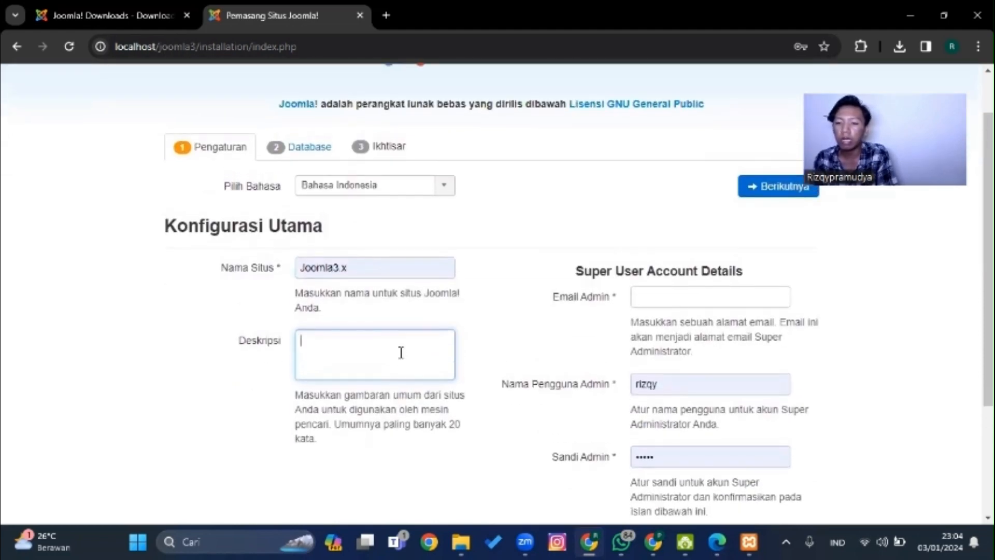
Step: Fill in the admin e-mail and confirm the admin password, then continue to database setup
left_click(710, 292)
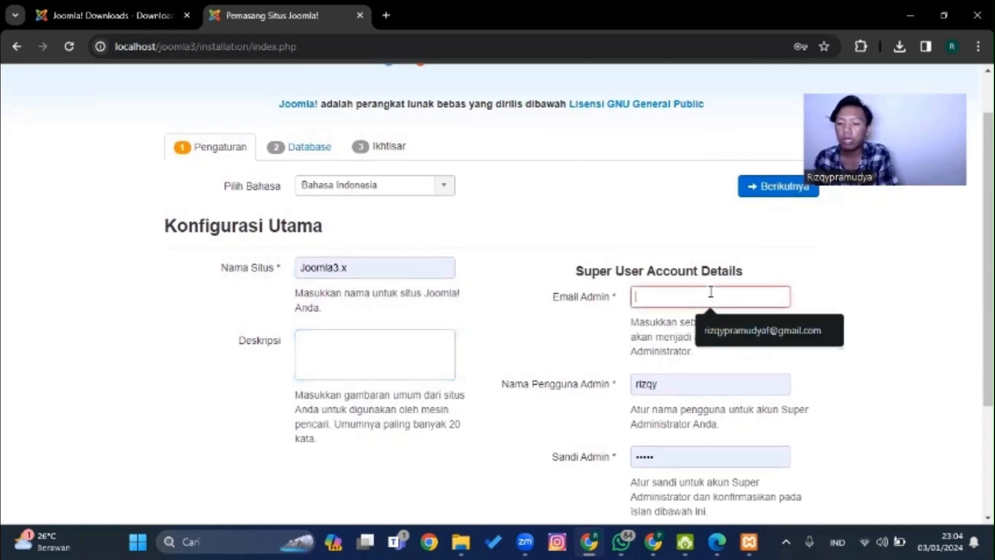
left_click(741, 330)
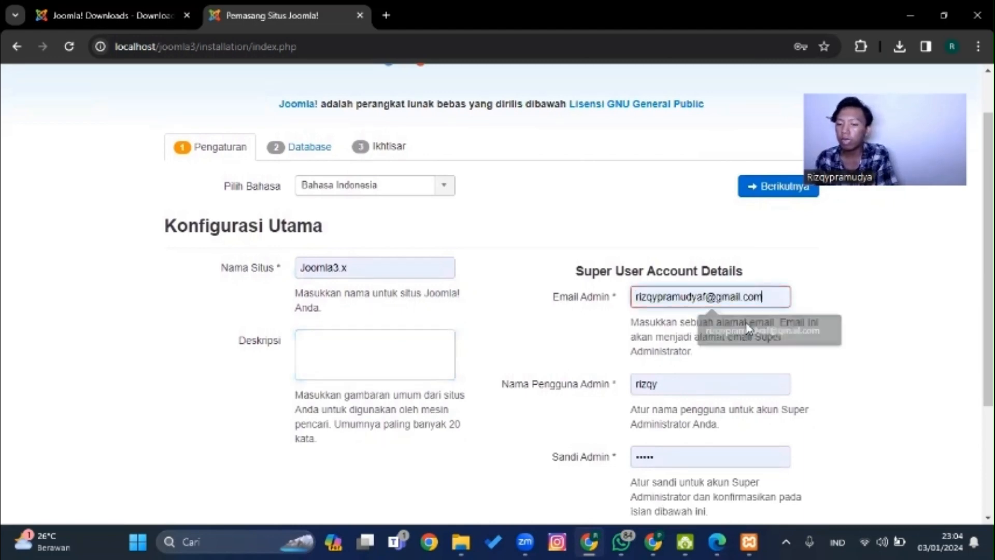
scroll(705, 376, "down", 2)
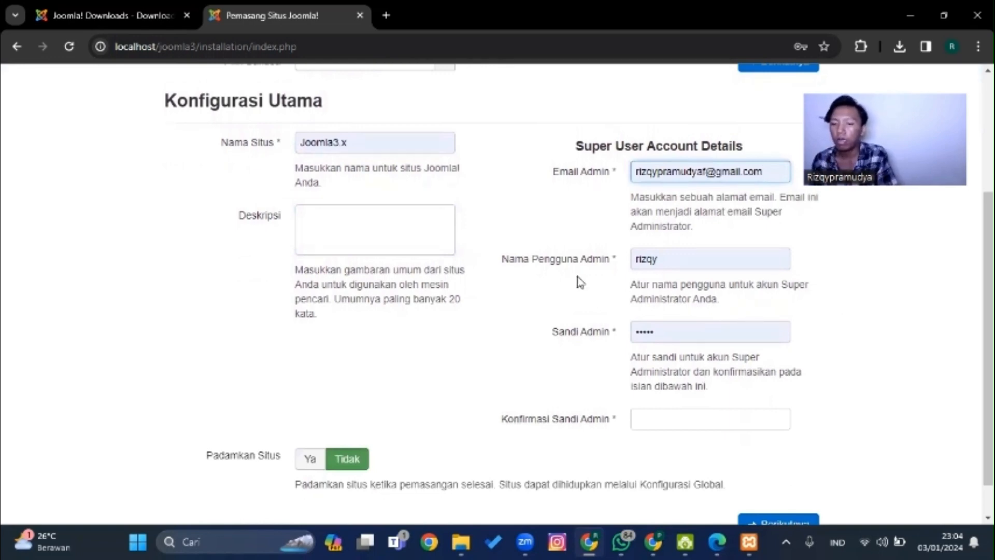
left_click(727, 256)
scroll(608, 267, "down", 1)
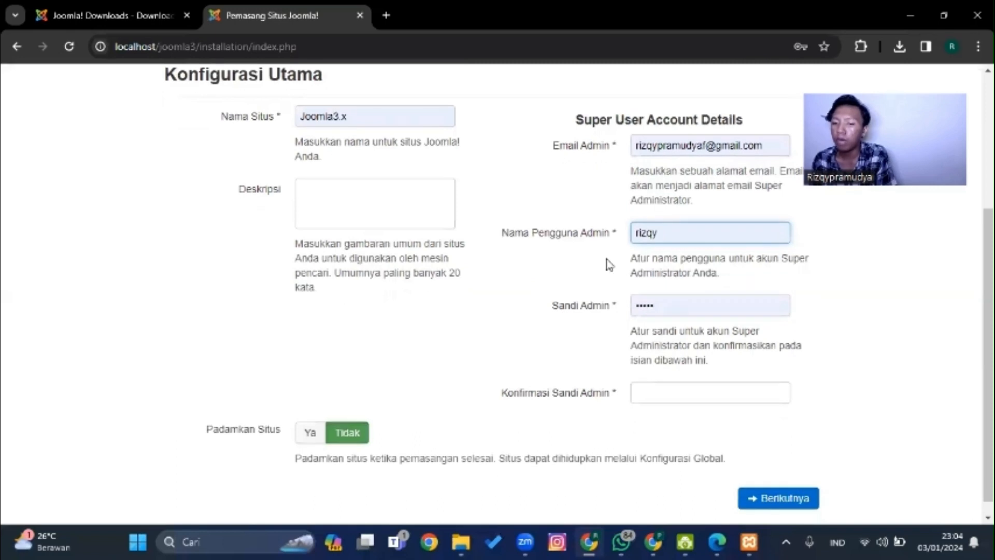
left_click(683, 388)
type("••••")
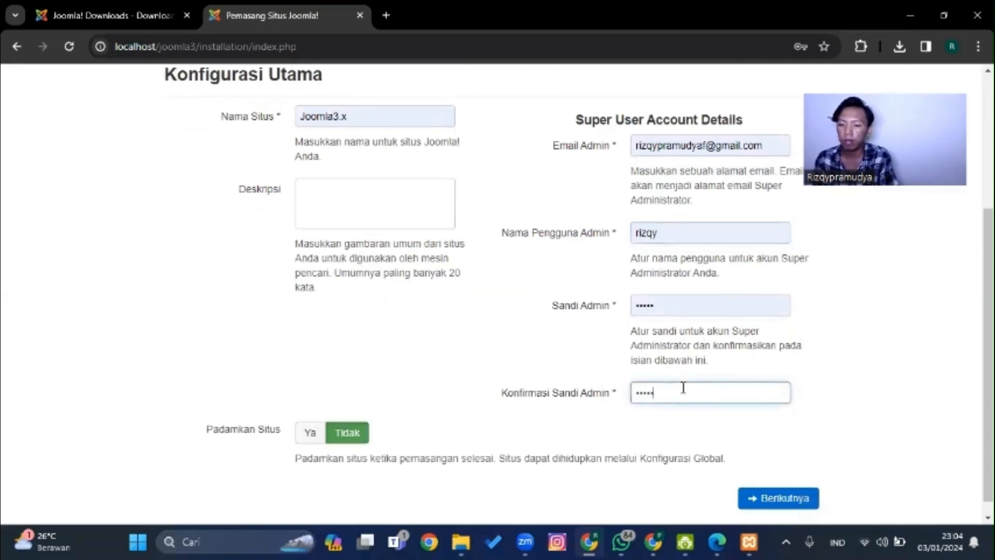
scroll(717, 441, "down", 1)
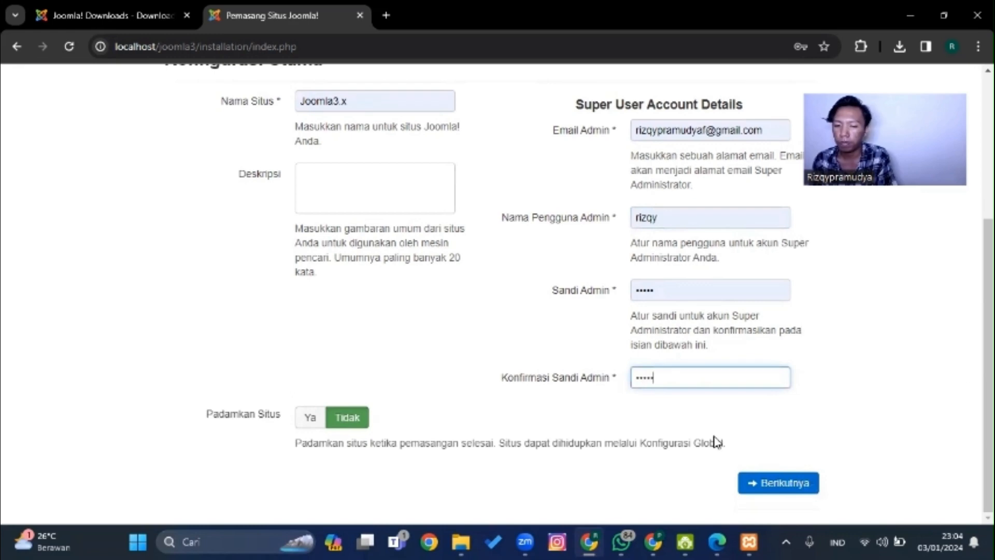
left_click(785, 481)
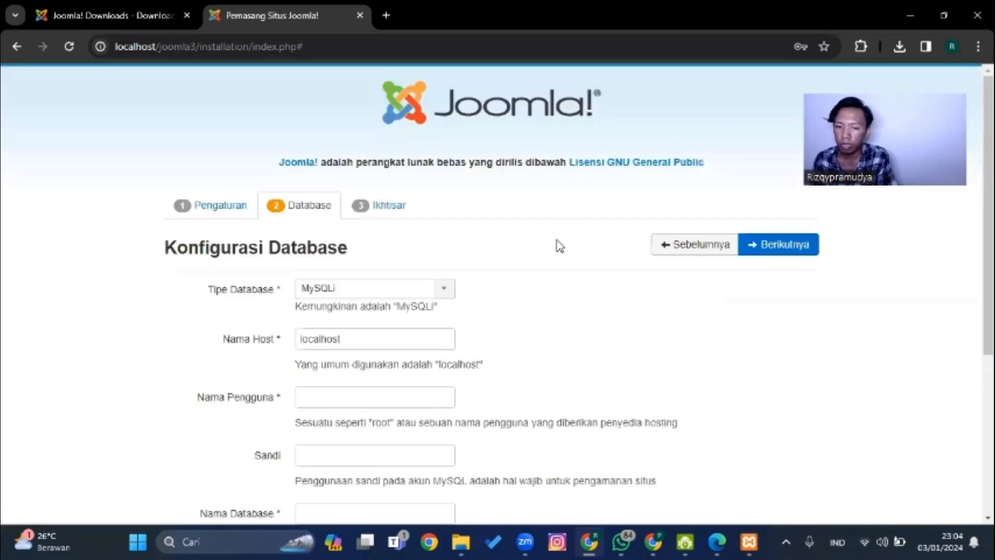
Step: Set the database username to root and leave the password empty
scroll(560, 246, "down", 1)
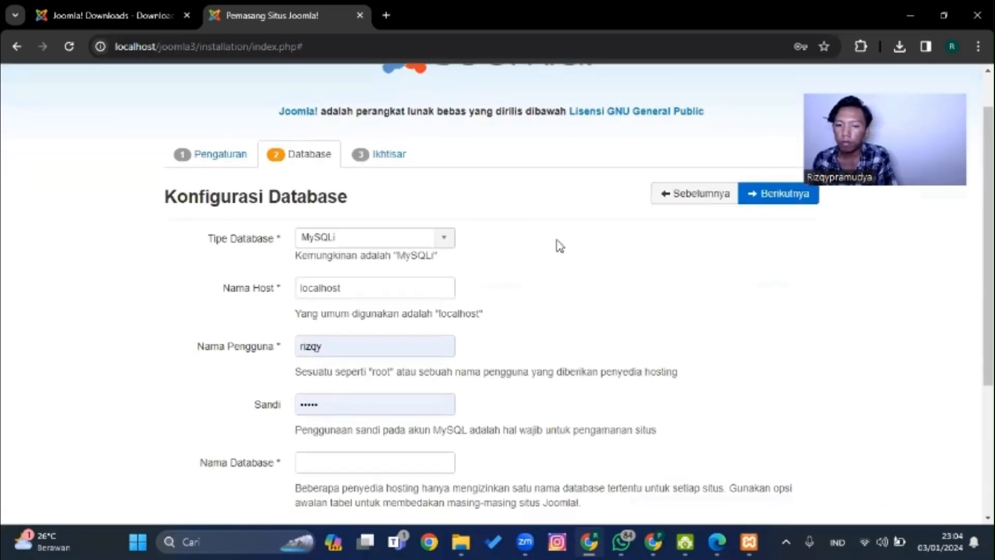
scroll(560, 246, "down", 1)
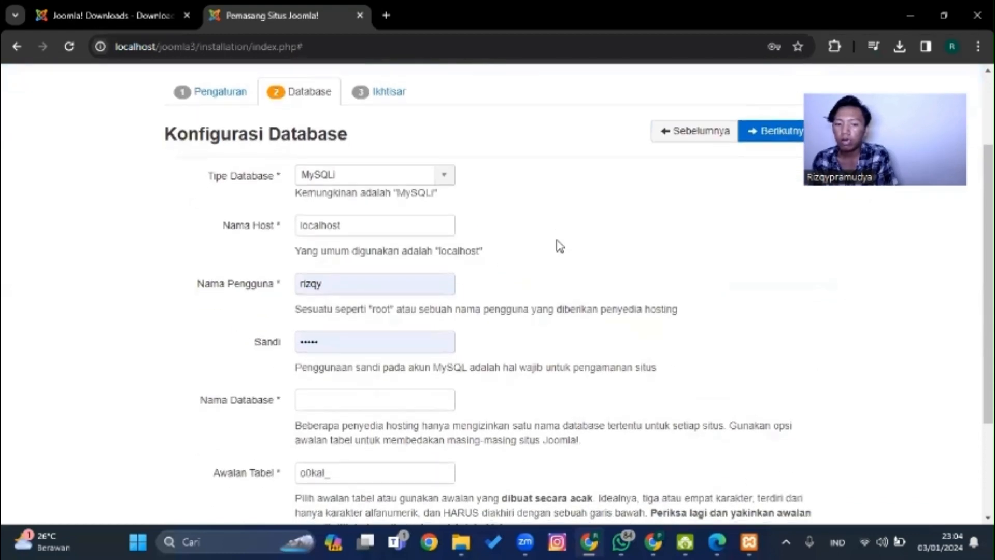
scroll(560, 246, "up", 1)
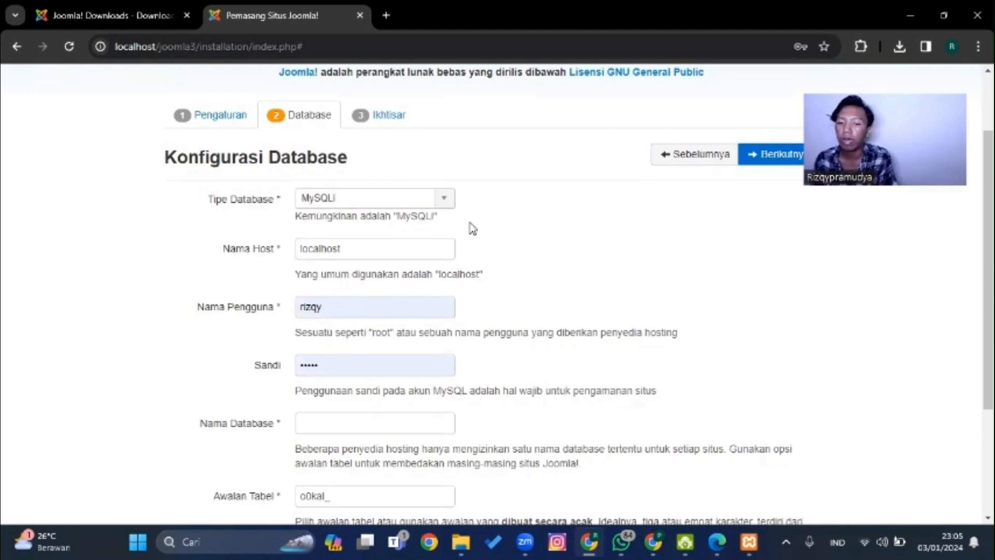
scroll(369, 250, "down", 1)
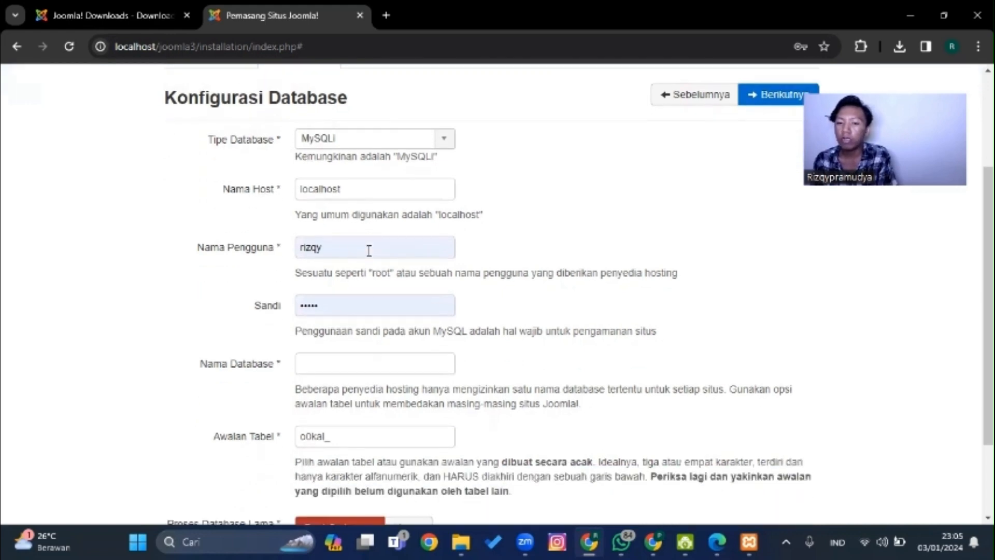
left_click(369, 250)
key("BackSpace")
key("BackSpace")
key("BackSpace")
key("BackSpace")
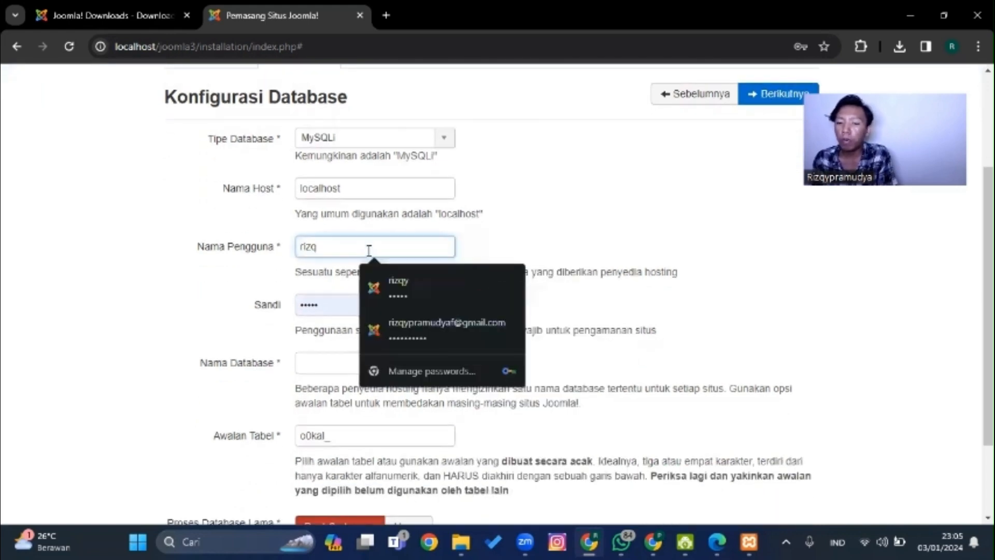
key("BackSpace")
type("root")
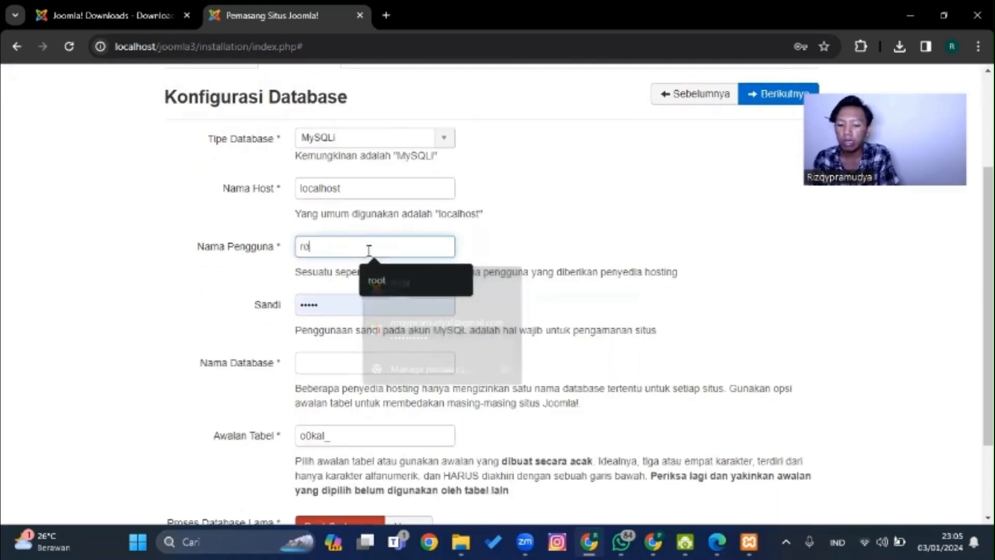
left_click(360, 302)
key("BackSpace")
key("BackSpace")
key("BackSpace")
key("BackSpace")
key("BackSpace")
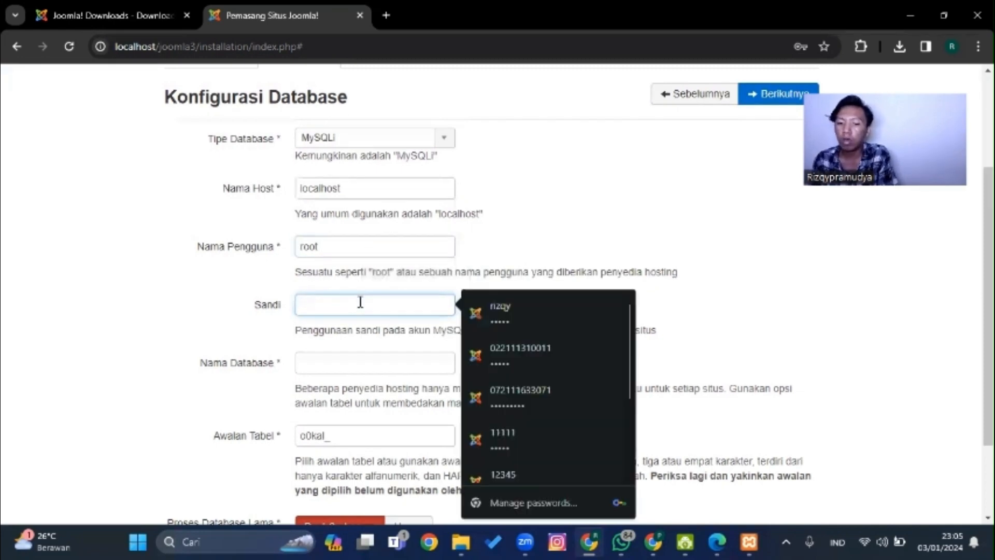
Step: Enter joomla3 as the database name and continue to the overview step
scroll(360, 302, "down", 1)
left_click(348, 315)
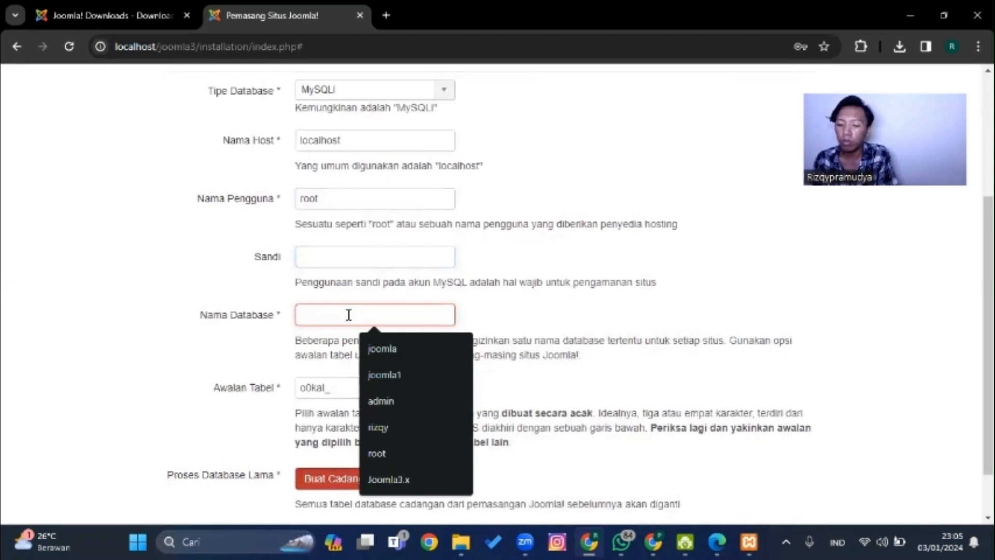
type("joomla")
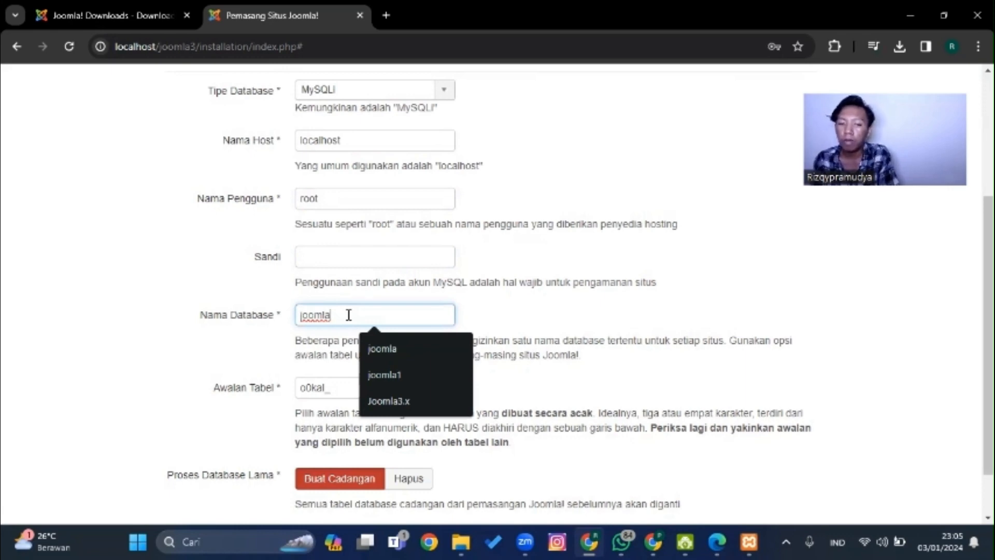
type("3")
scroll(348, 316, "down", 2)
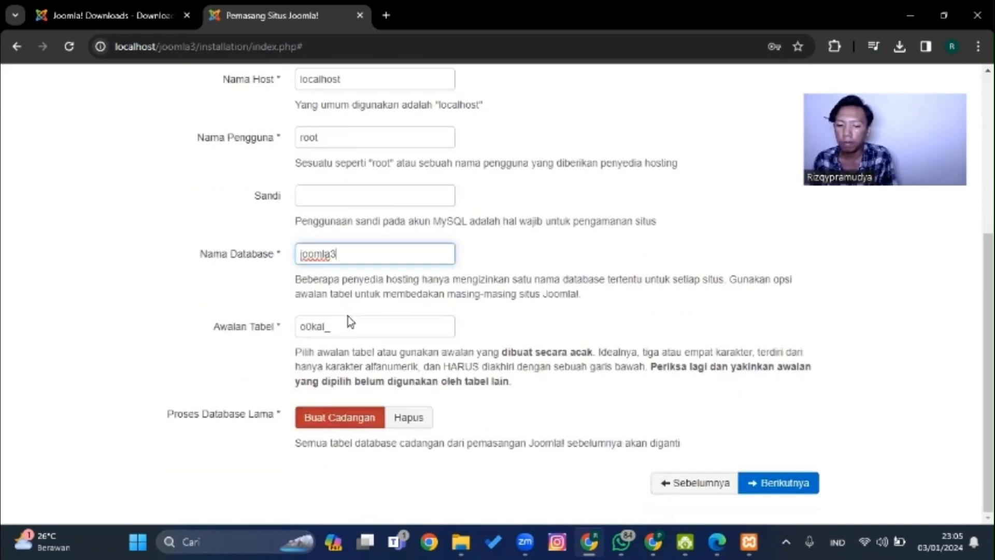
left_click(793, 483)
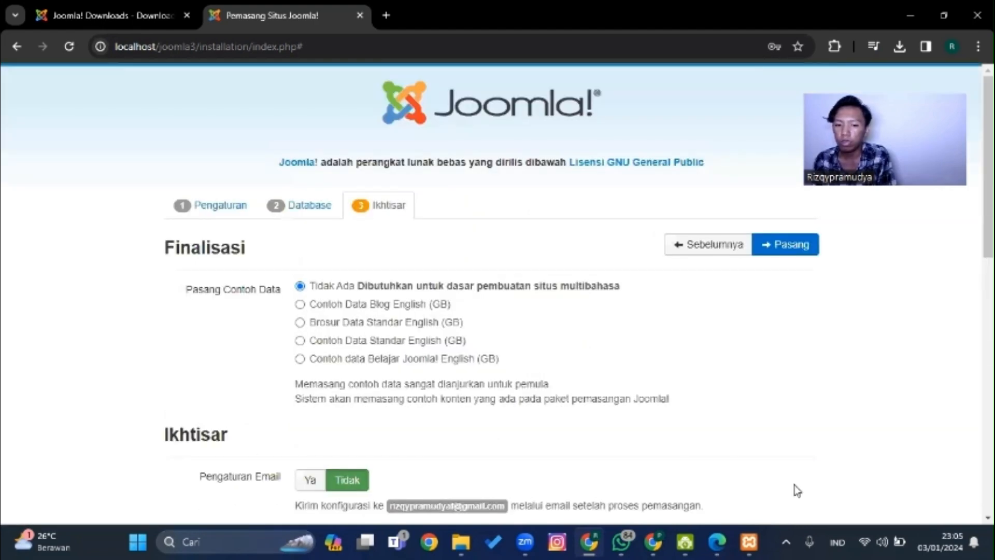
Step: Select the 'Contoh Data Blog English (GB)' sample data and install Joomla
scroll(510, 337, "down", 2)
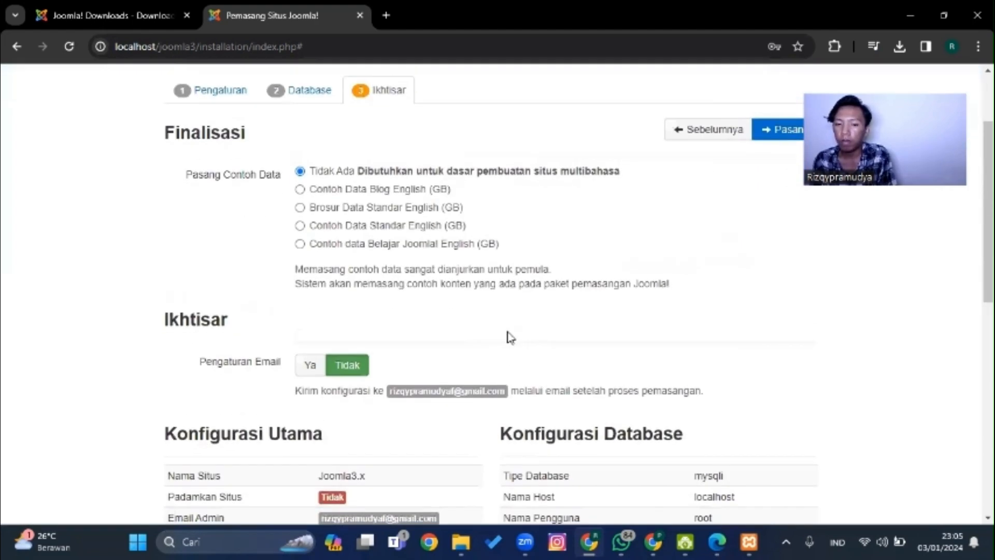
scroll(510, 337, "up", 2)
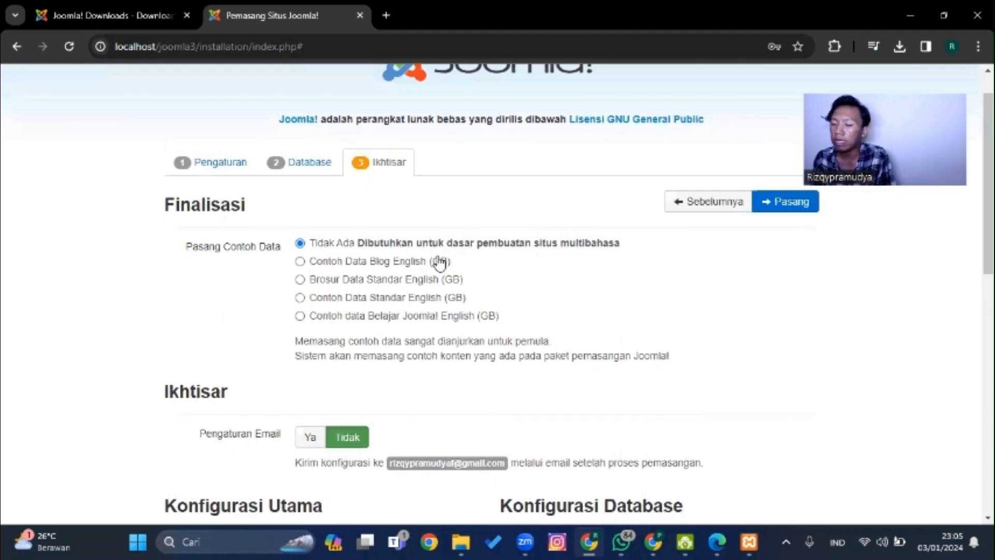
mouse_move(313, 267)
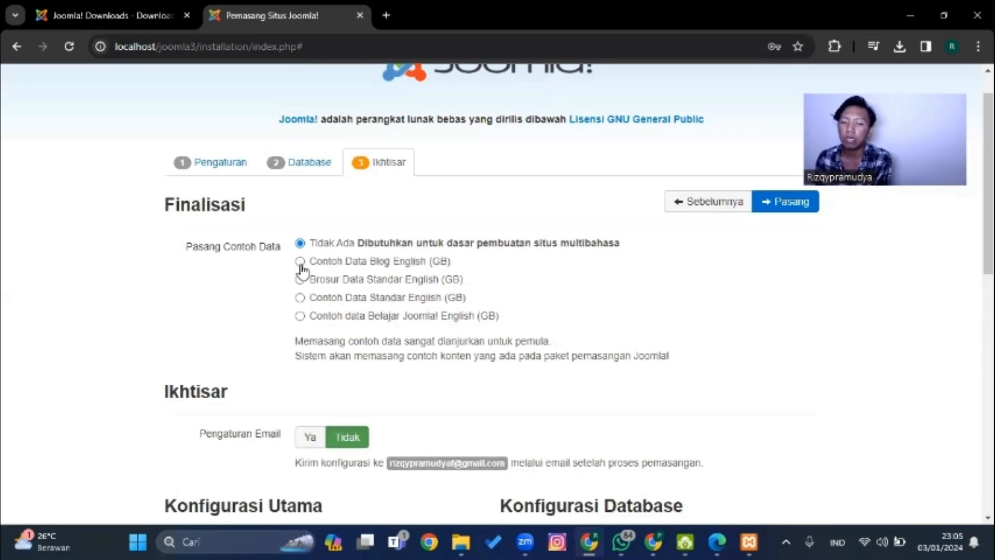
left_click(300, 262)
scroll(544, 311, "down", 10)
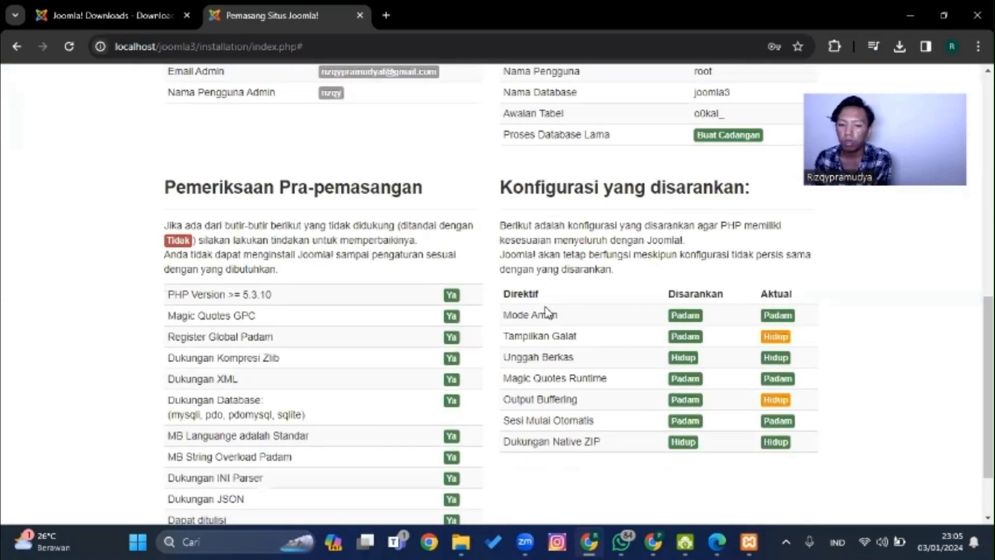
scroll(546, 311, "up", 10)
left_click(789, 244)
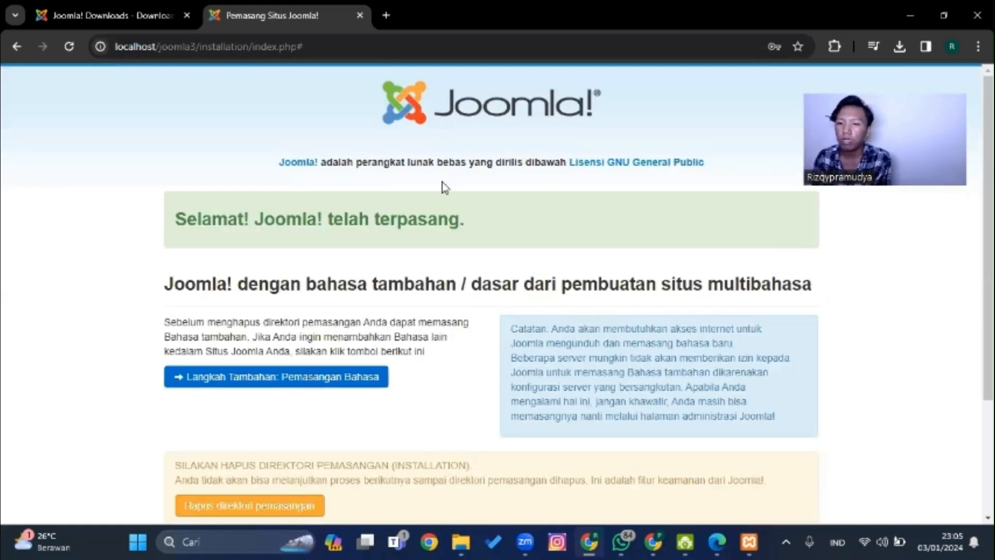
Step: Delete the installation directory and go to the administrator login
scroll(444, 186, "down", 2)
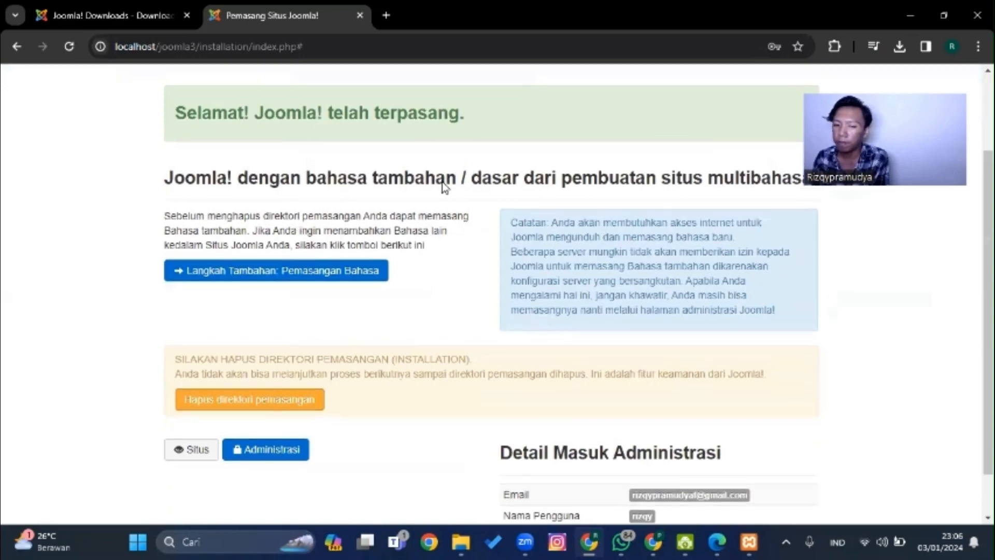
scroll(444, 186, "up", 2)
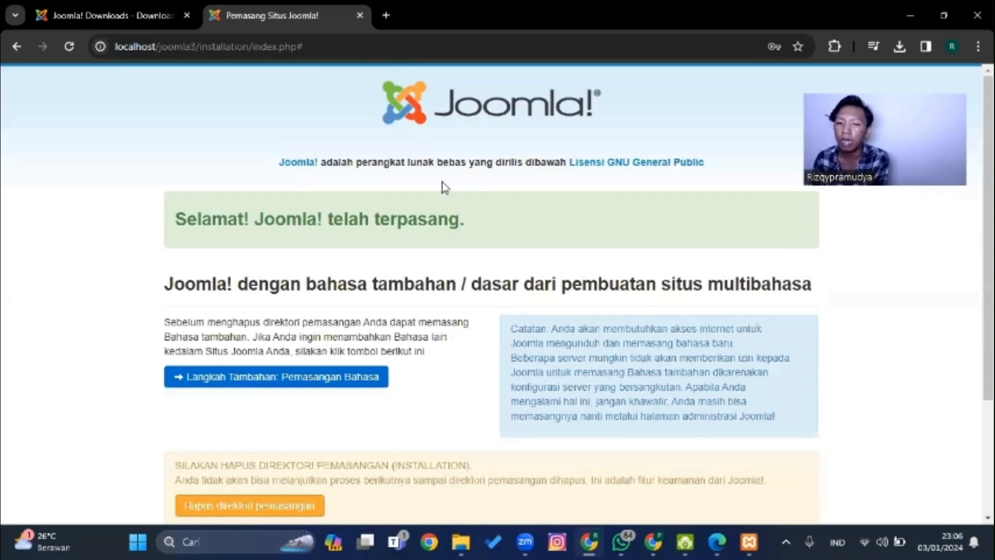
scroll(444, 187, "down", 2)
scroll(444, 186, "up", 2)
scroll(445, 186, "down", 2)
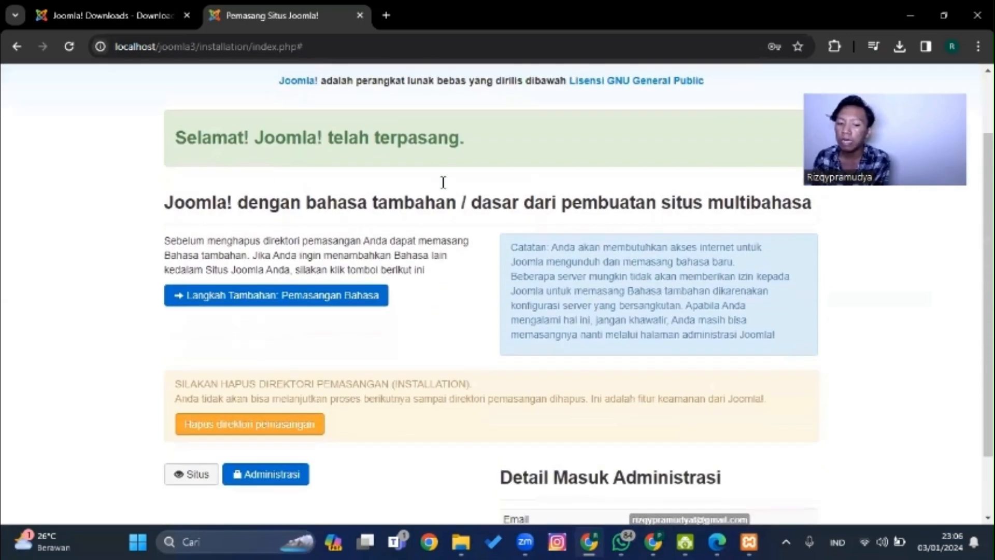
left_click(189, 422)
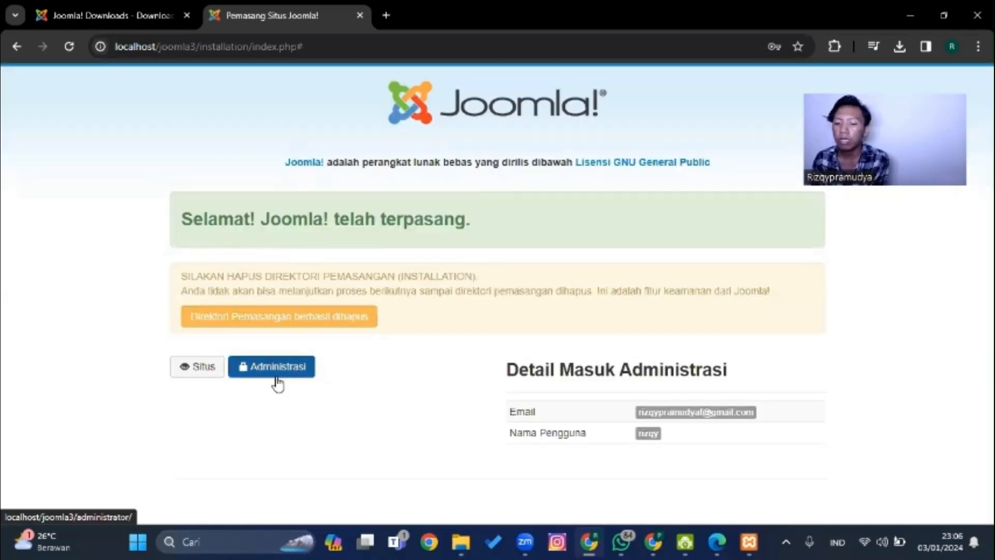
left_click(275, 377)
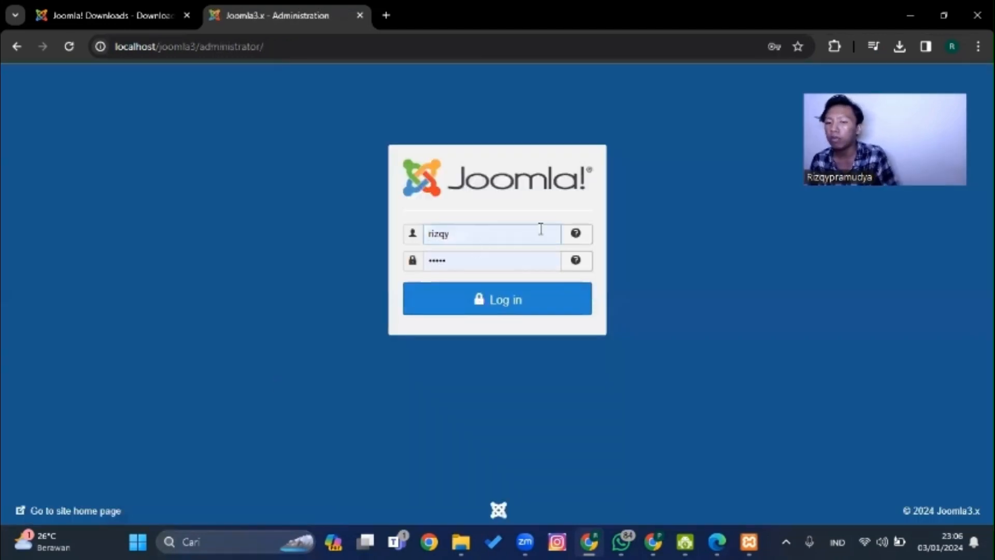
Step: Replace the prefilled credentials with the admin username and password and log in
double_click(491, 244)
key("BackSpace")
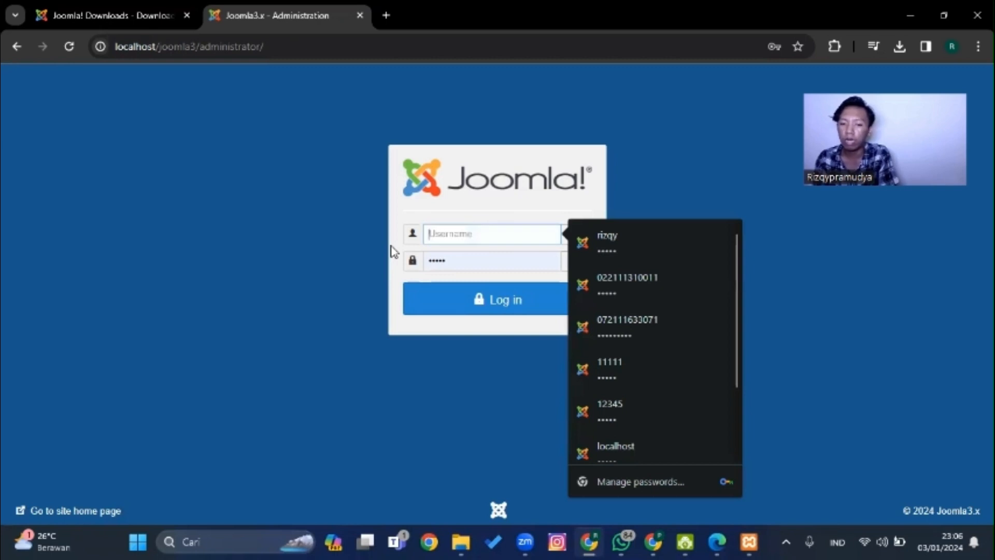
type("rizqy")
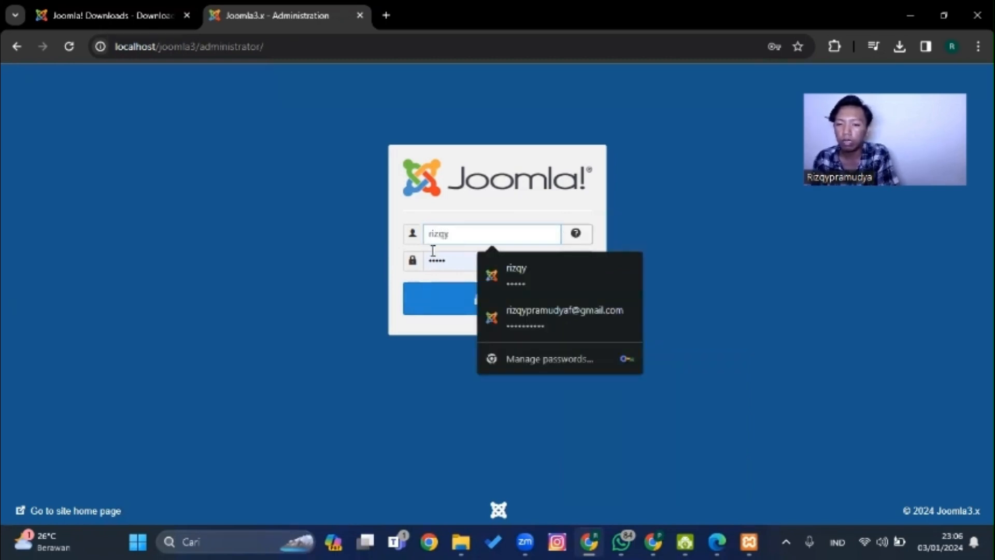
left_click(447, 254)
key("BackSpace")
key("BackSpace")
key("BackSpace")
key("BackSpace")
key("BackSpace")
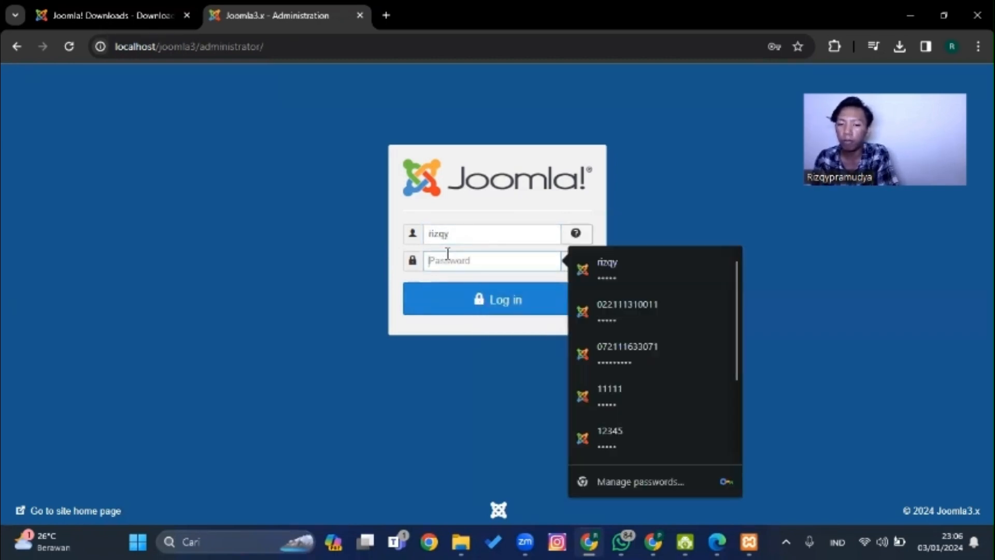
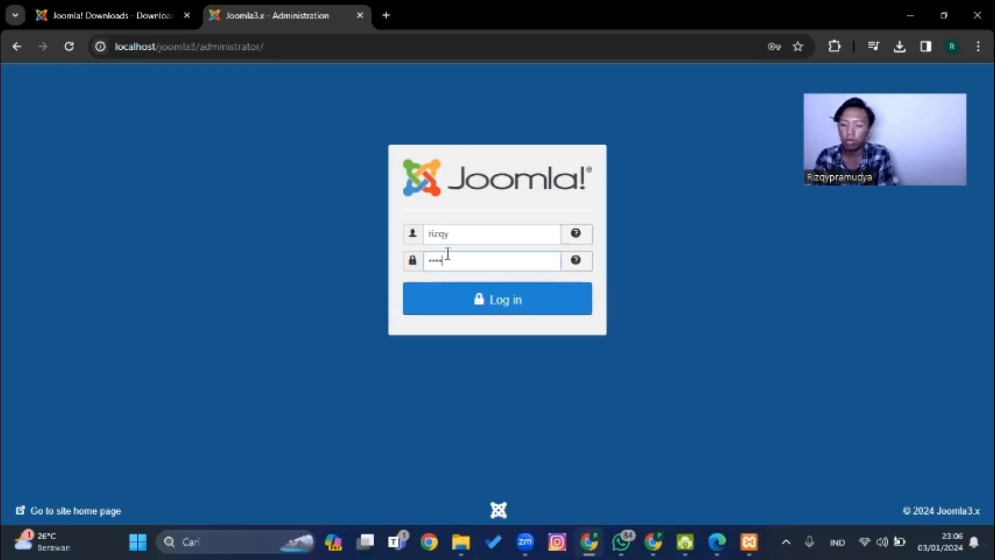
key("Return")
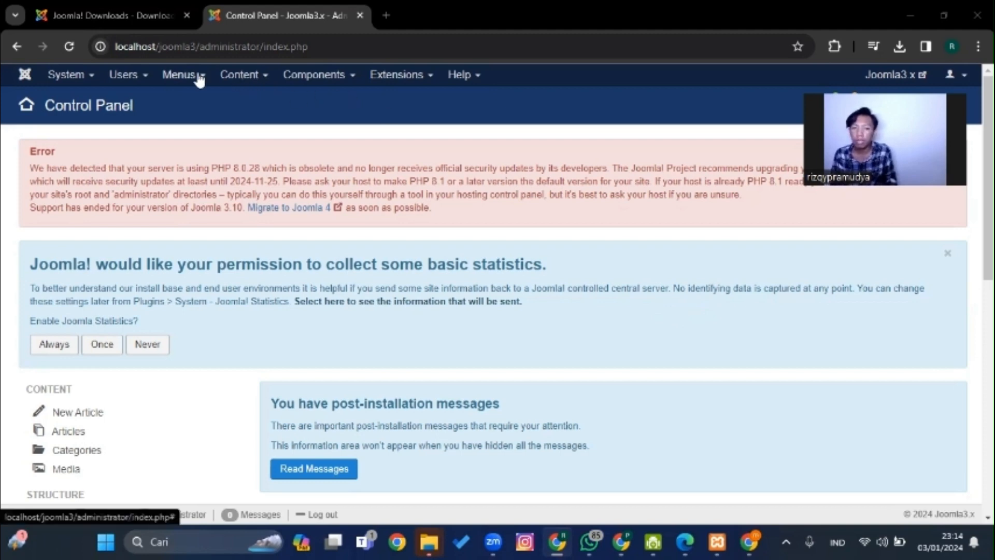
Step: Review Menus > All Menu Items, then begin a New menu item
left_click(170, 79)
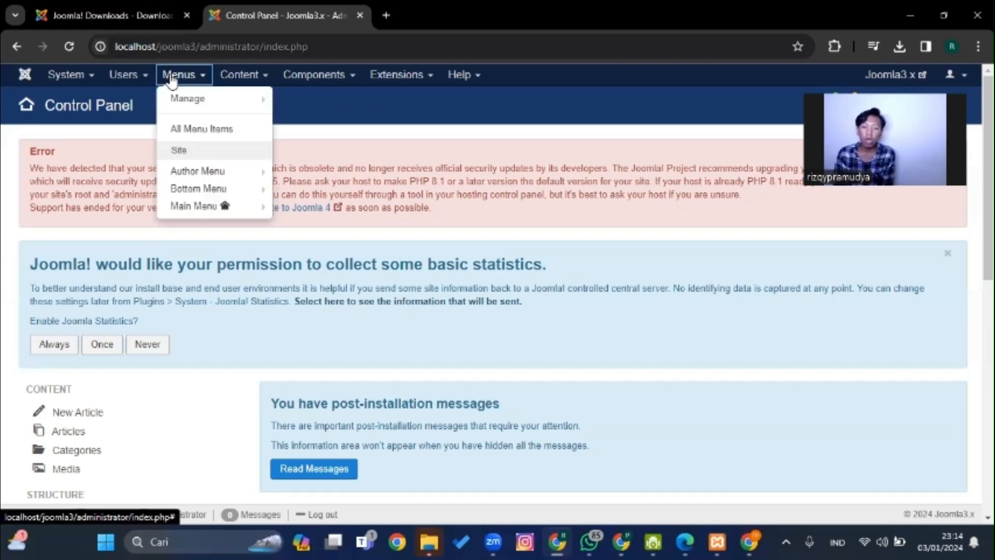
left_click(212, 129)
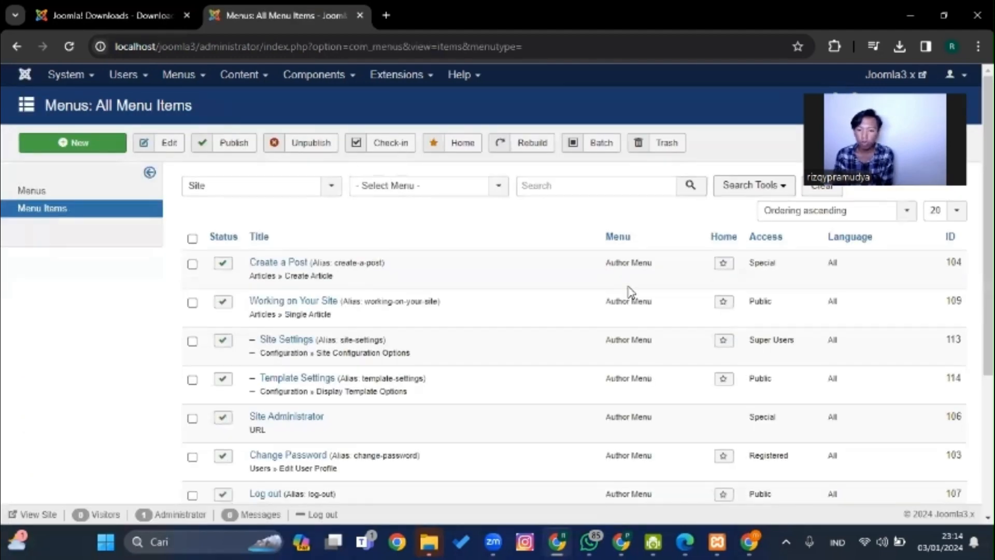
scroll(631, 289, "down", 3)
scroll(629, 288, "up", 3)
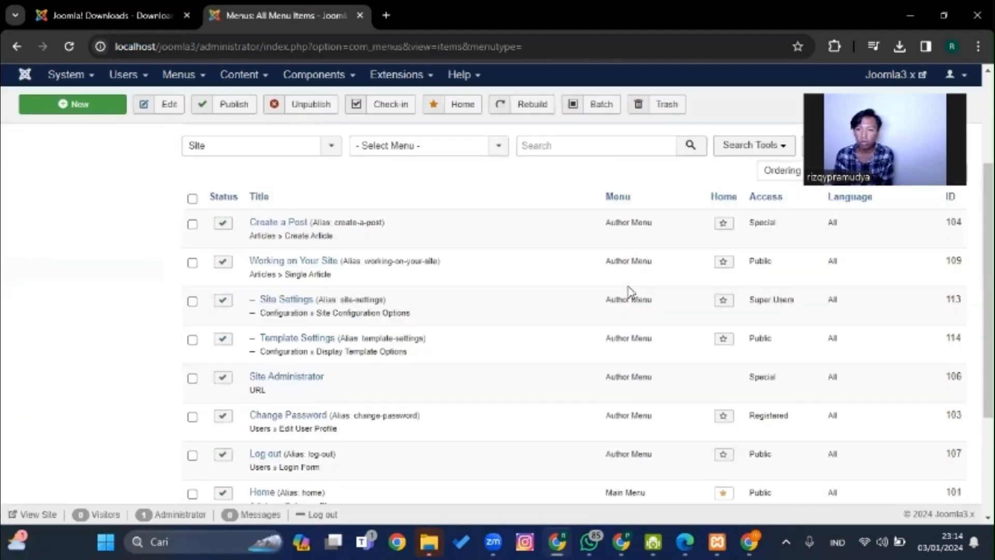
scroll(629, 285, "down", 4)
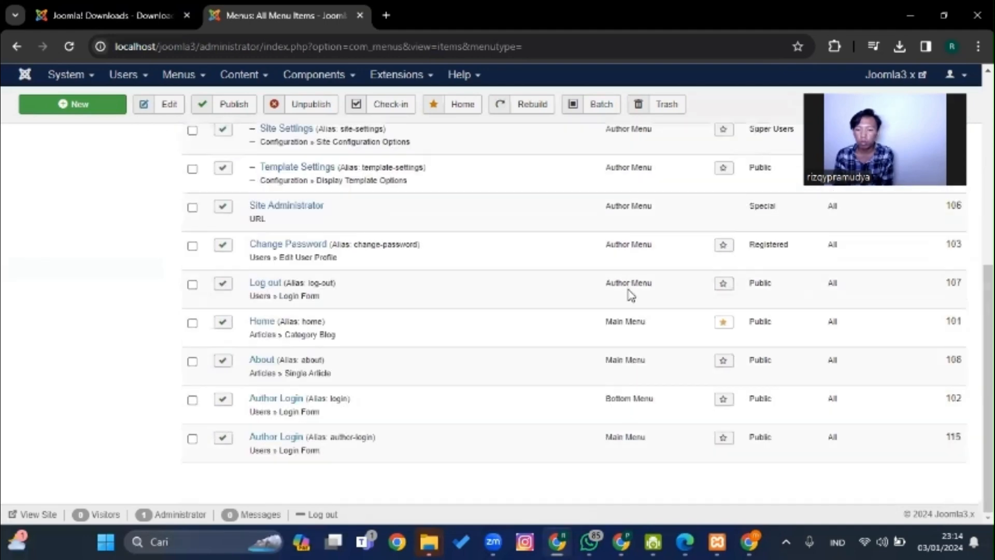
scroll(630, 293, "up", 6)
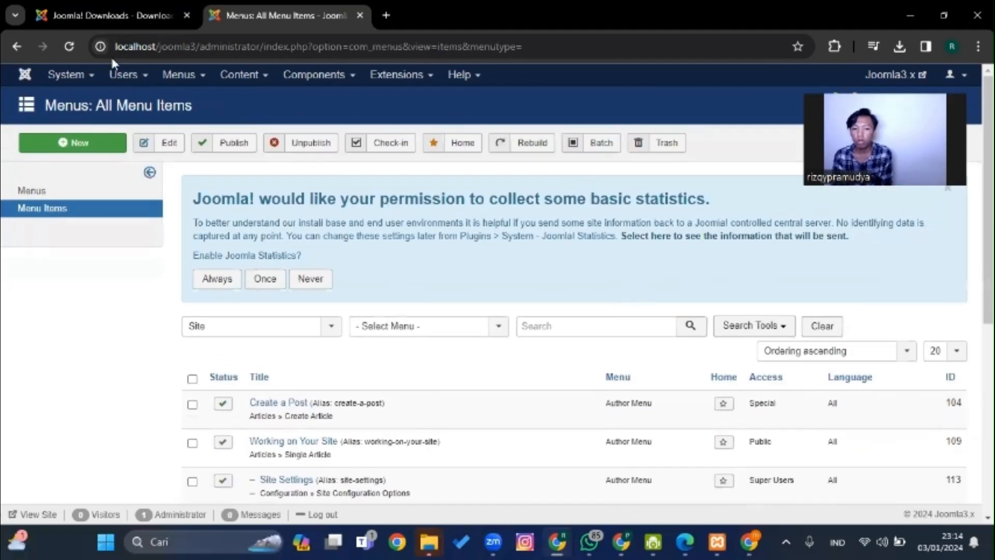
left_click(84, 147)
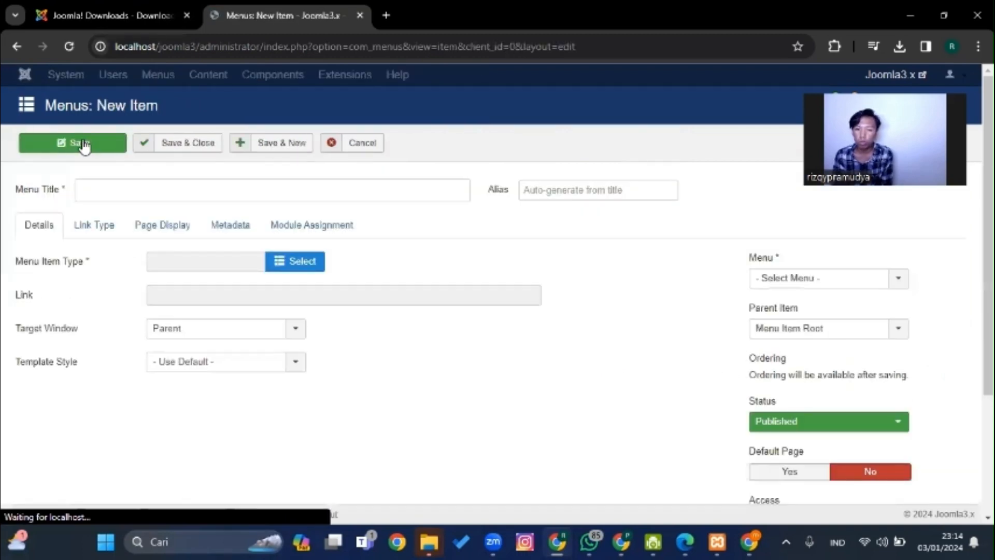
Step: Title the new menu item FISIP and set its type to Articles > Single Article
left_click(129, 197)
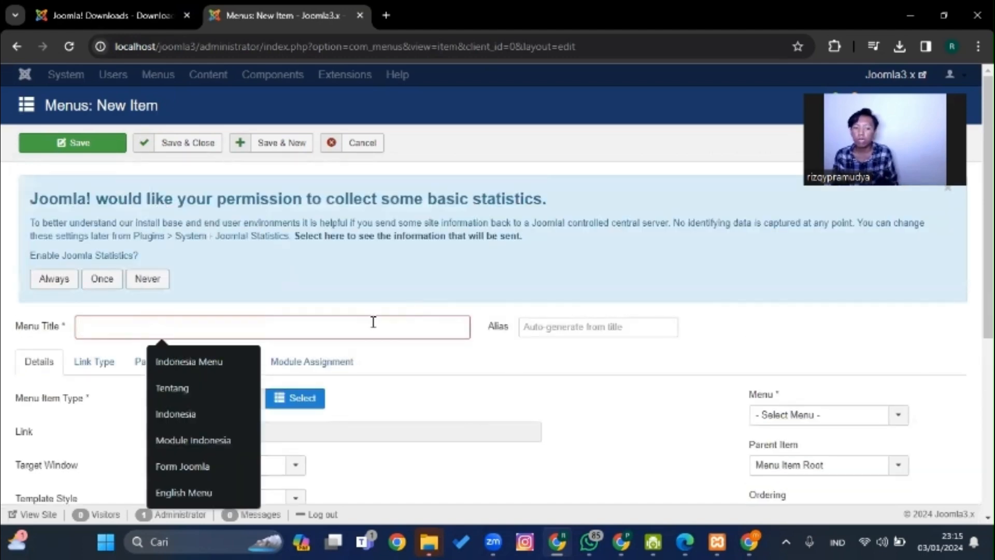
scroll(373, 322, "down", 1)
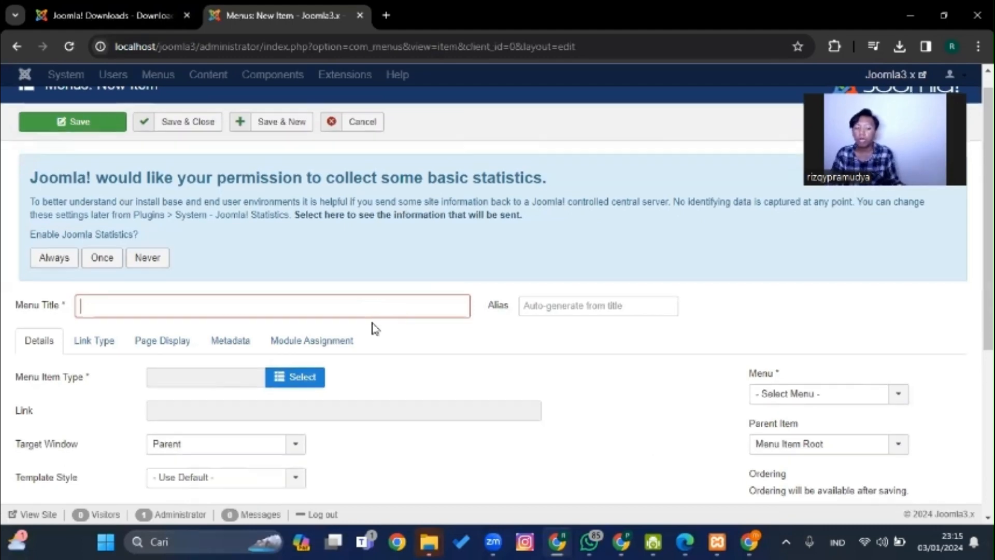
type("FISIP")
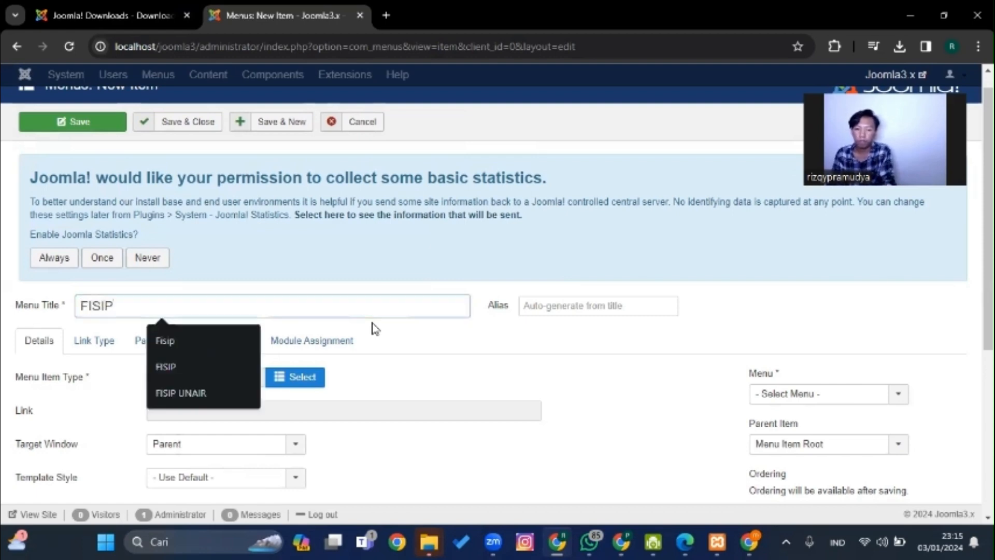
left_click(484, 346)
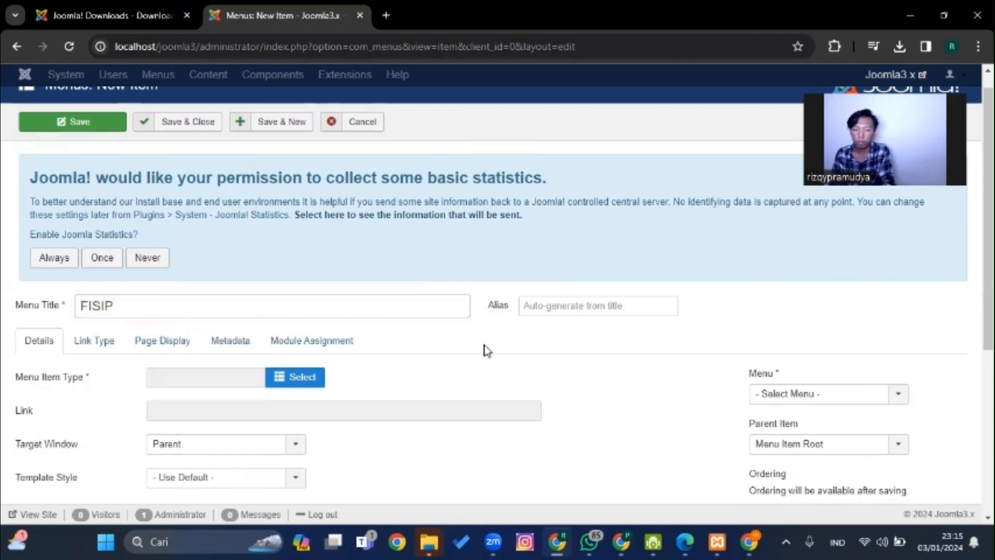
scroll(485, 347, "down", 1)
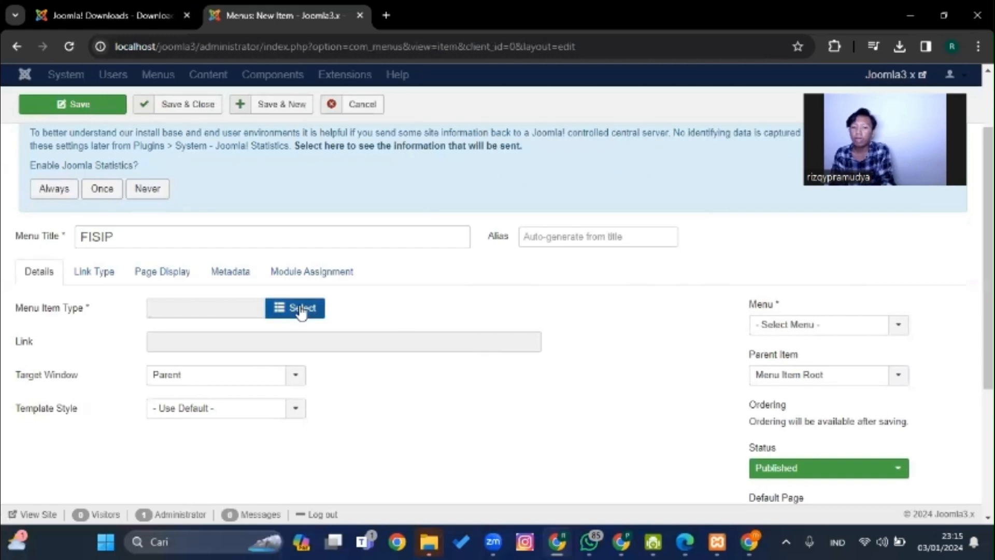
left_click(300, 315)
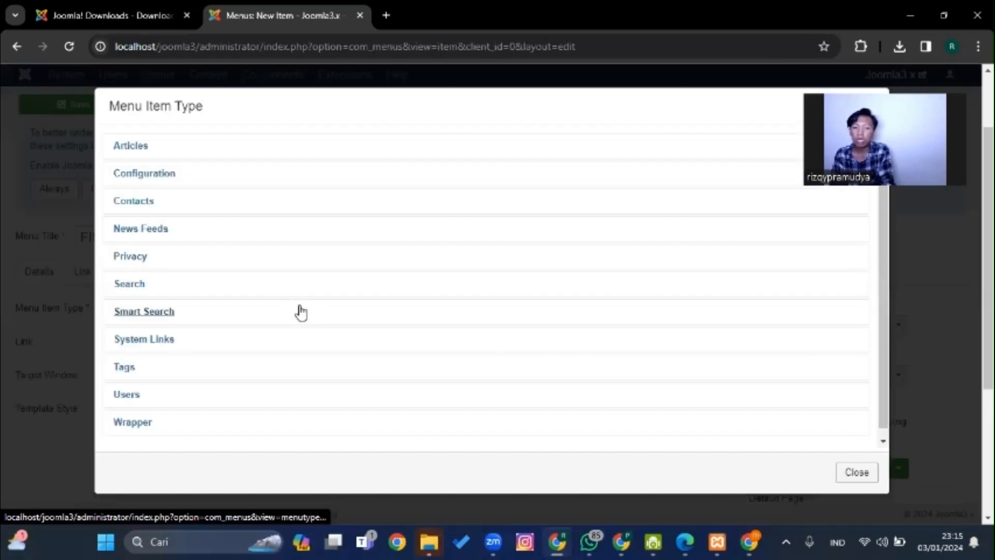
left_click(148, 156)
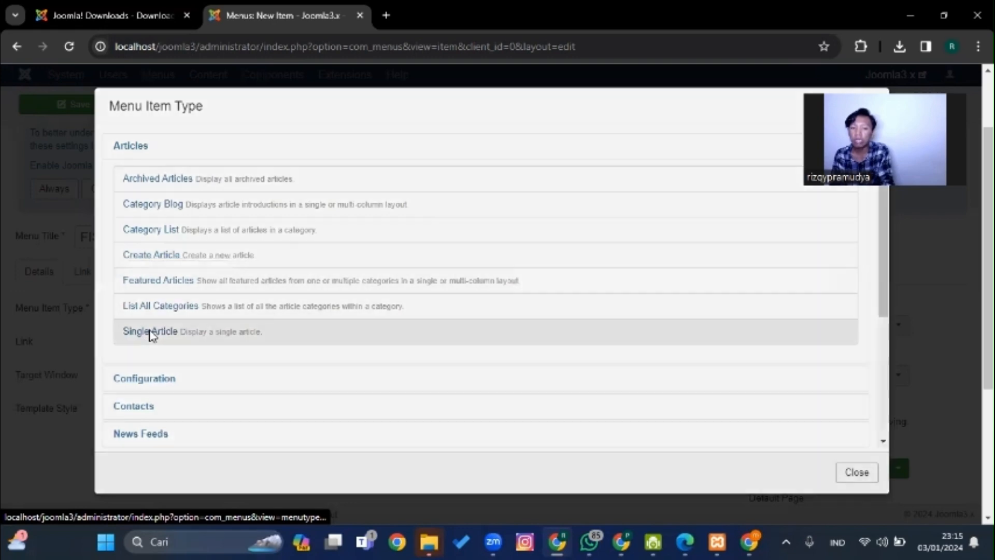
left_click(150, 332)
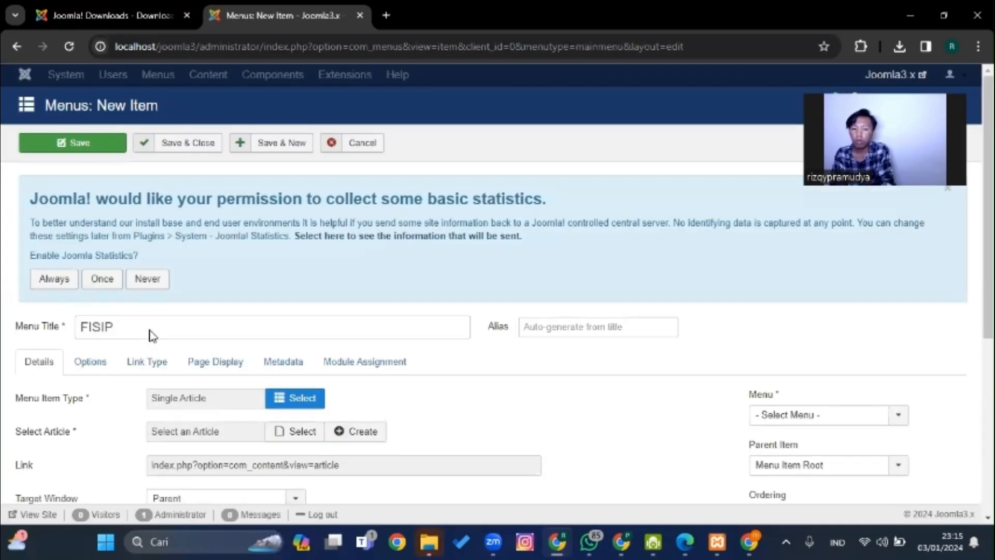
Step: Create a new article from the menu item's Select Article field
scroll(152, 336, "down", 3)
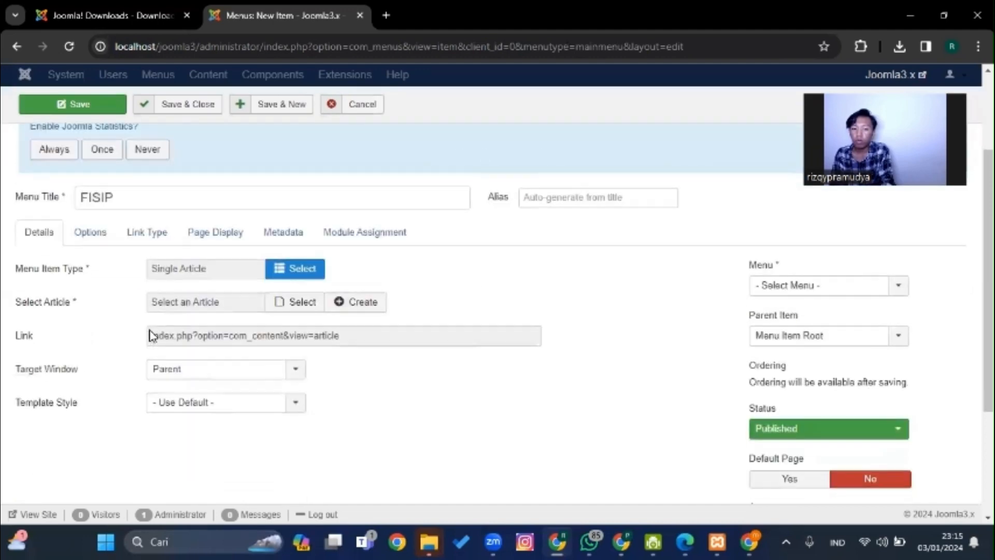
left_click(361, 308)
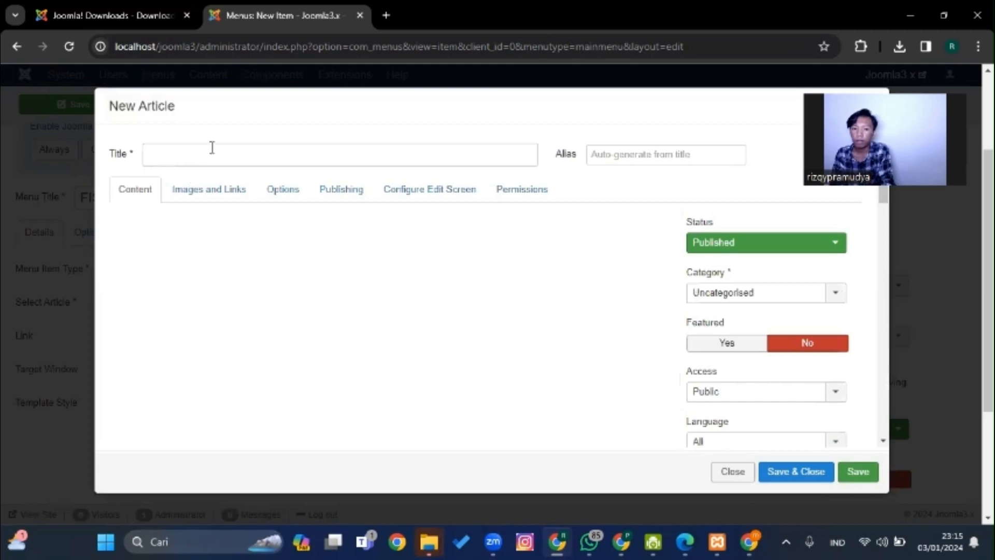
Step: Title the article Fisip and write a numbered list: Fasilitas, Akademik
left_click(200, 156)
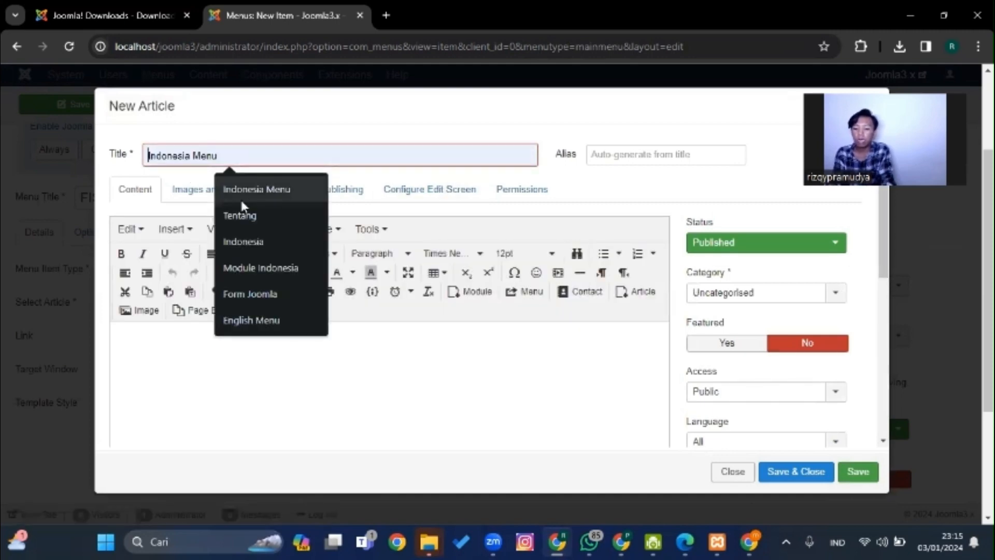
type("Fisip")
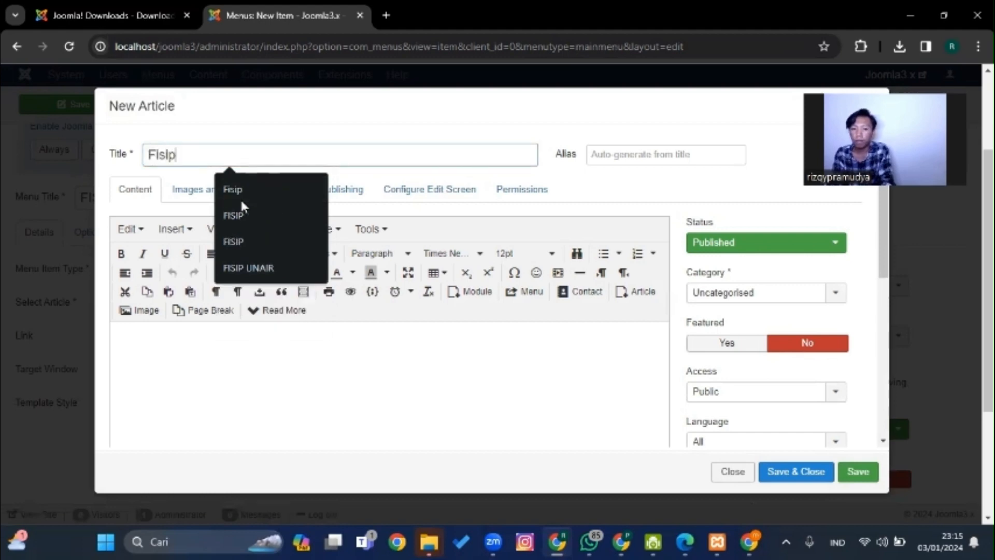
left_click(194, 367)
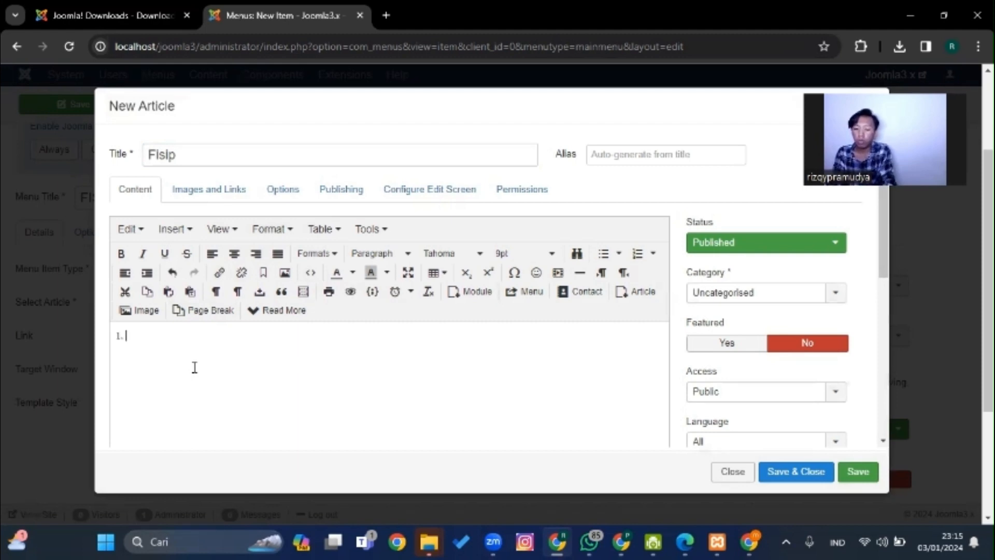
type("Fasilitas 2. ")
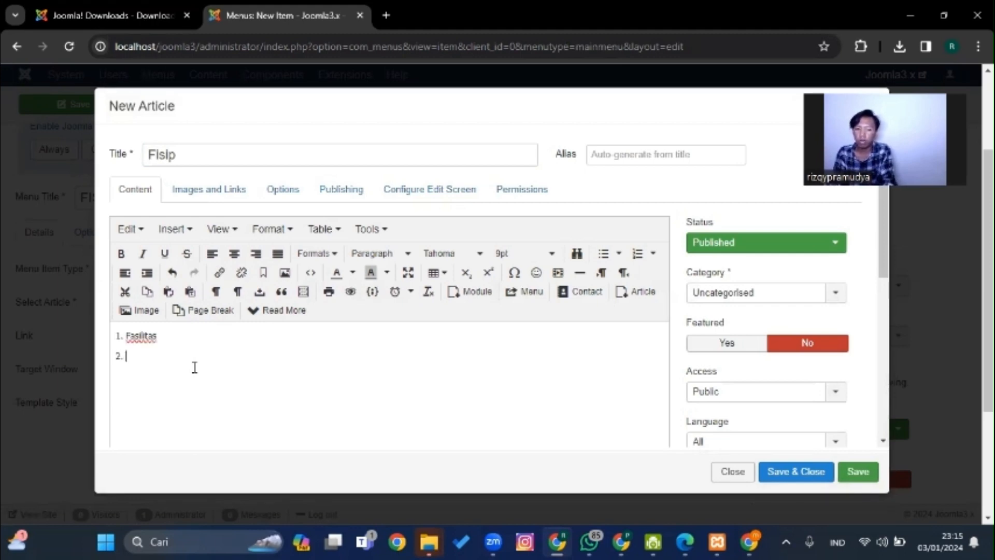
type("Akademik")
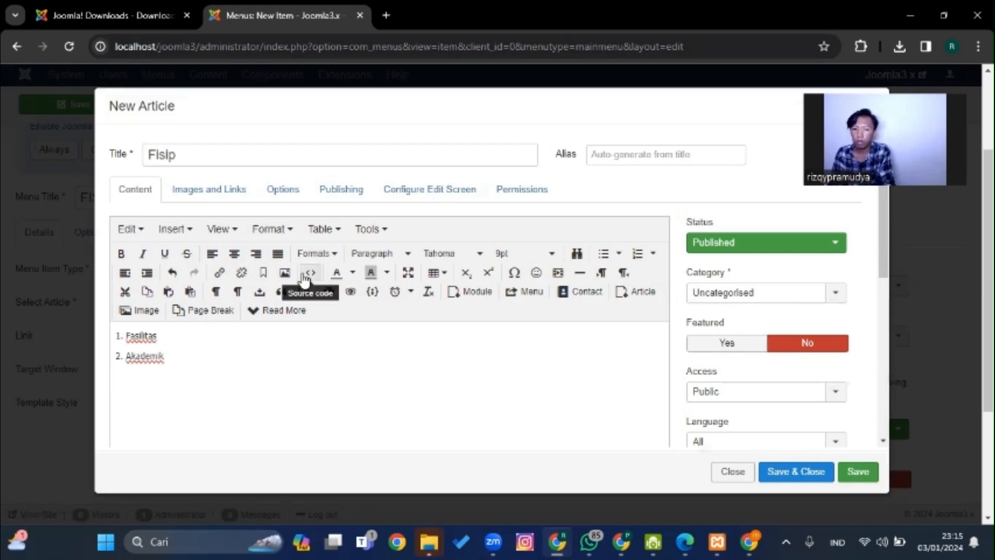
scroll(302, 280, "down", 3)
scroll(302, 280, "up", 3)
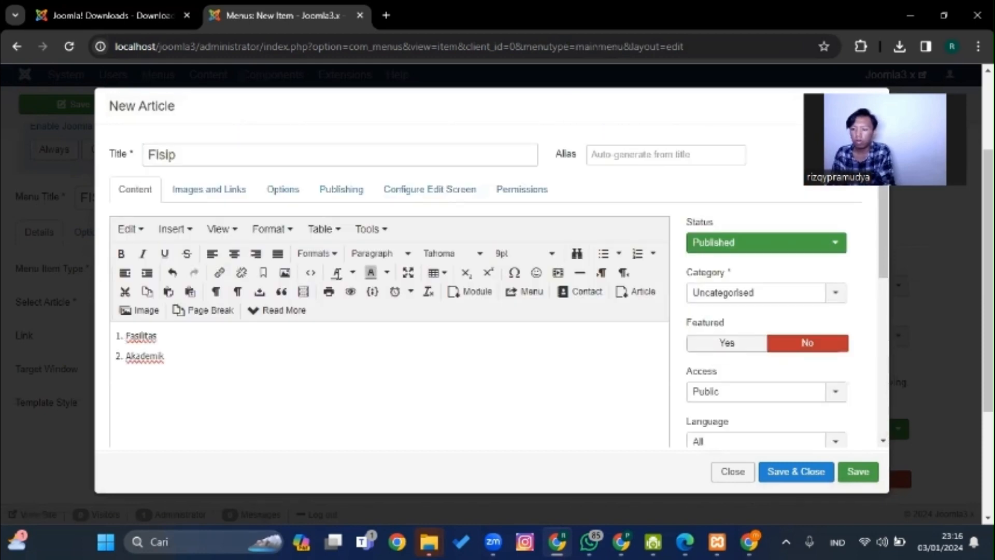
Step: Save and close the Fisip article so it becomes the FISIP item's selected article
left_click(806, 480)
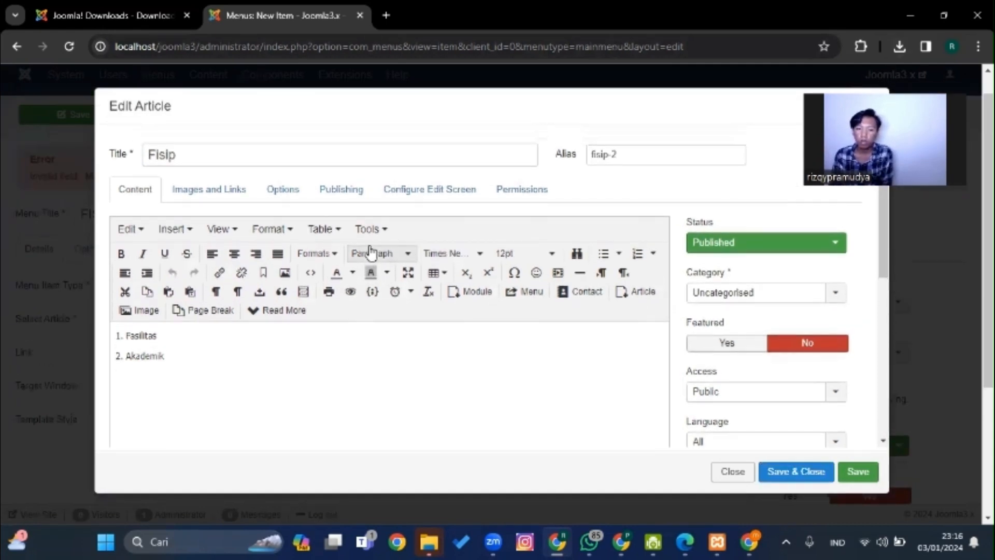
scroll(285, 249, "down", 2)
scroll(285, 249, "up", 3)
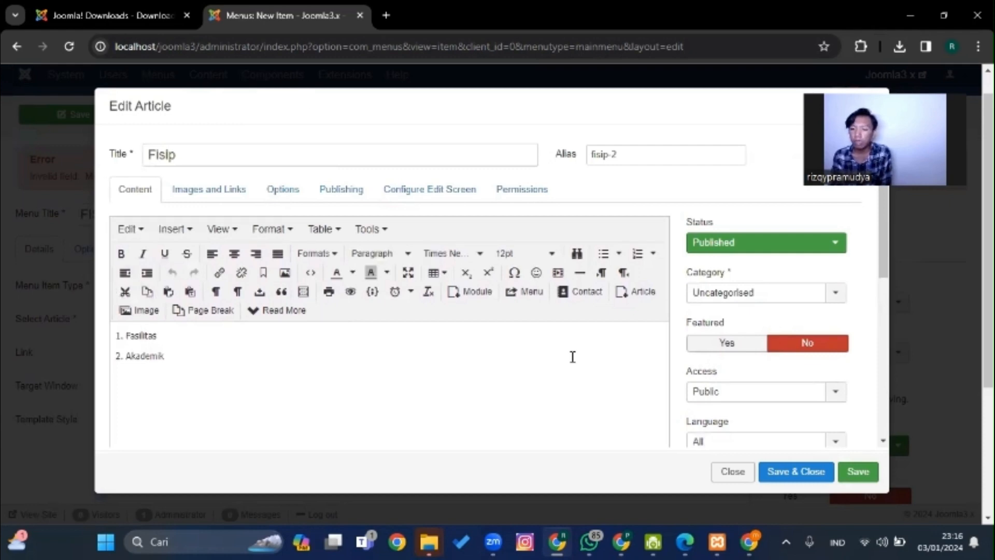
left_click(804, 482)
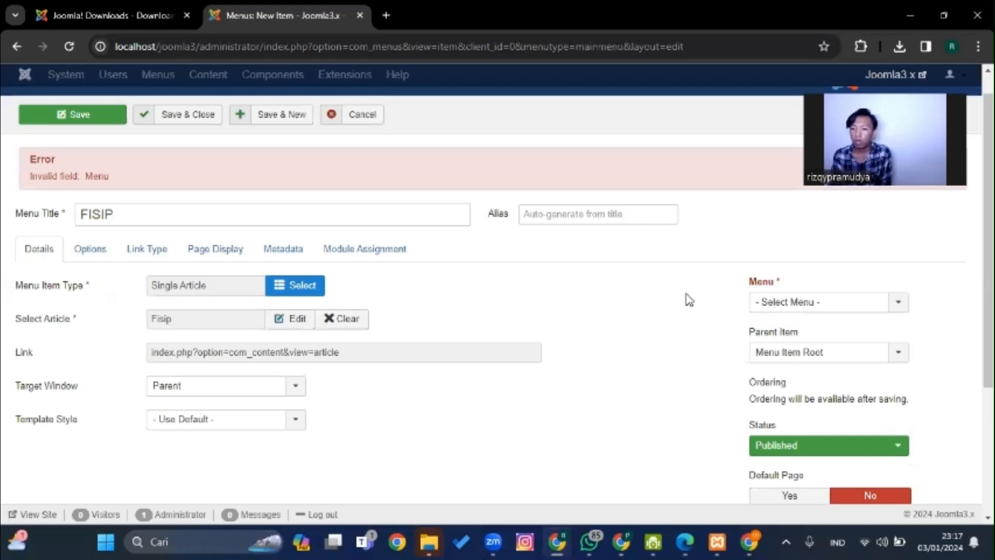
Step: Assign the FISIP menu item to Main Menu, then save and close it
left_click(817, 308)
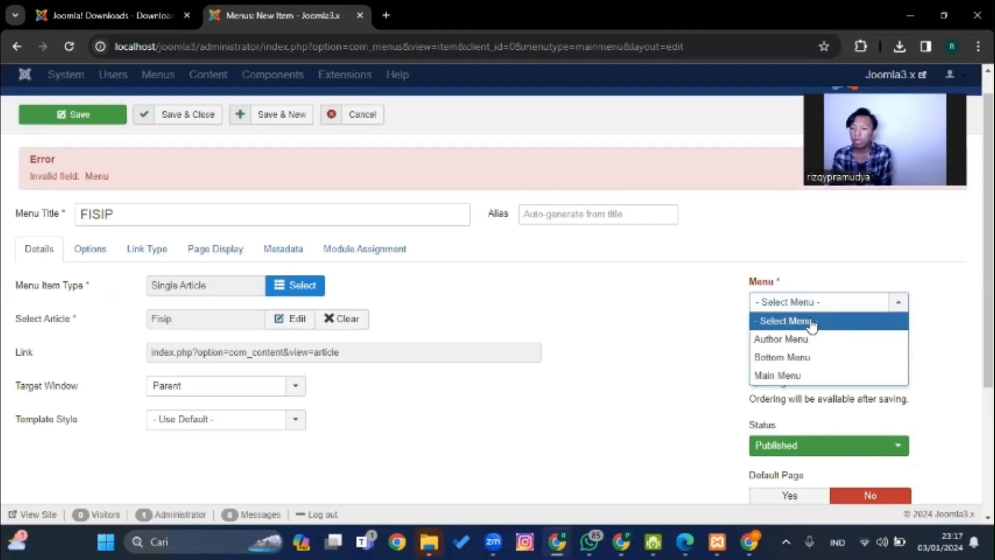
left_click(796, 377)
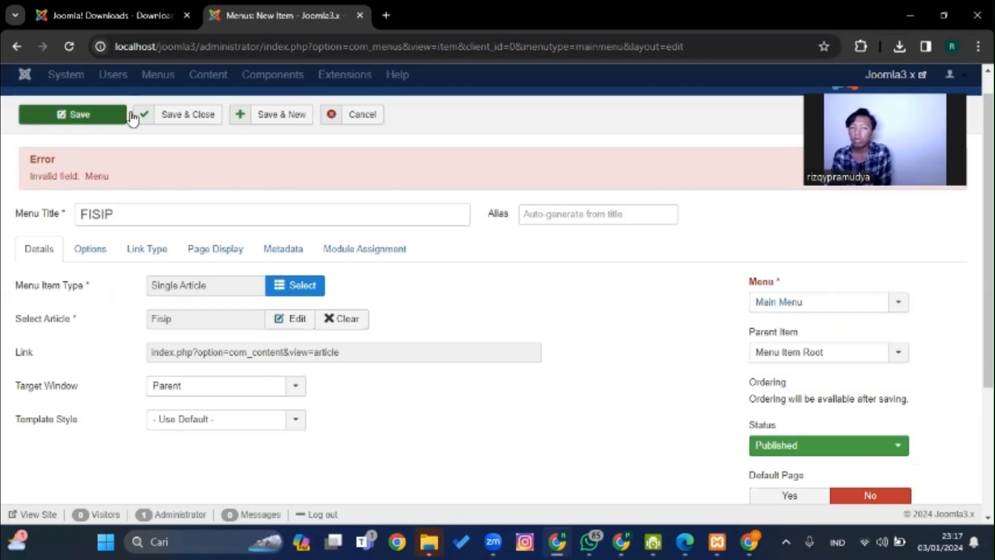
left_click(170, 115)
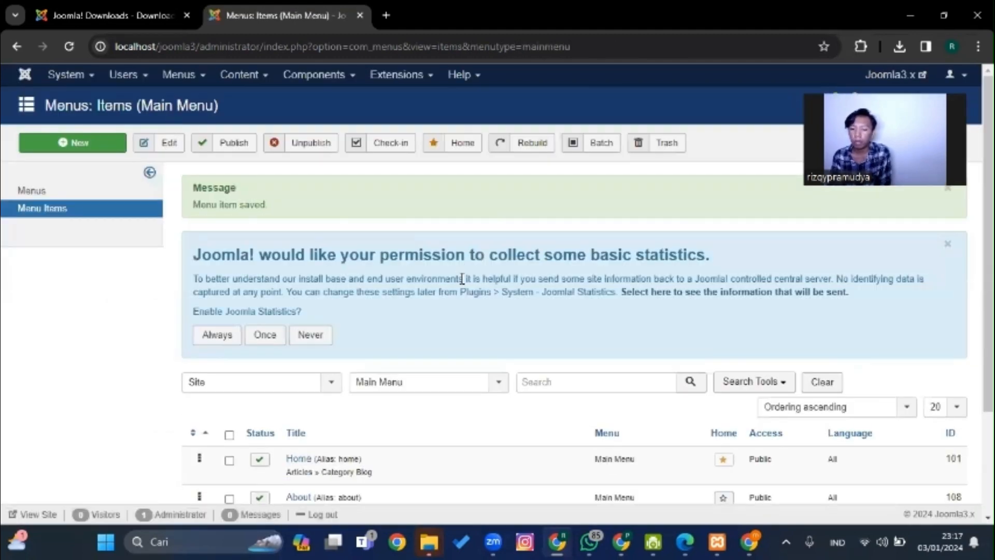
Step: Reorder the Home menu item and view the Joomla3.x front-end site in a new tab
scroll(461, 280, "down", 3)
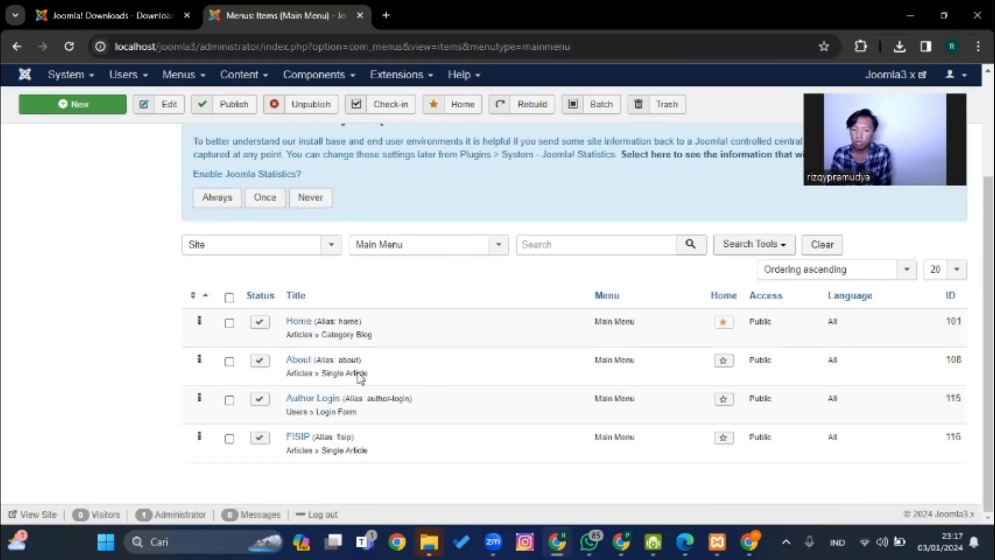
scroll(530, 244, "up", 2)
scroll(529, 245, "down", 2)
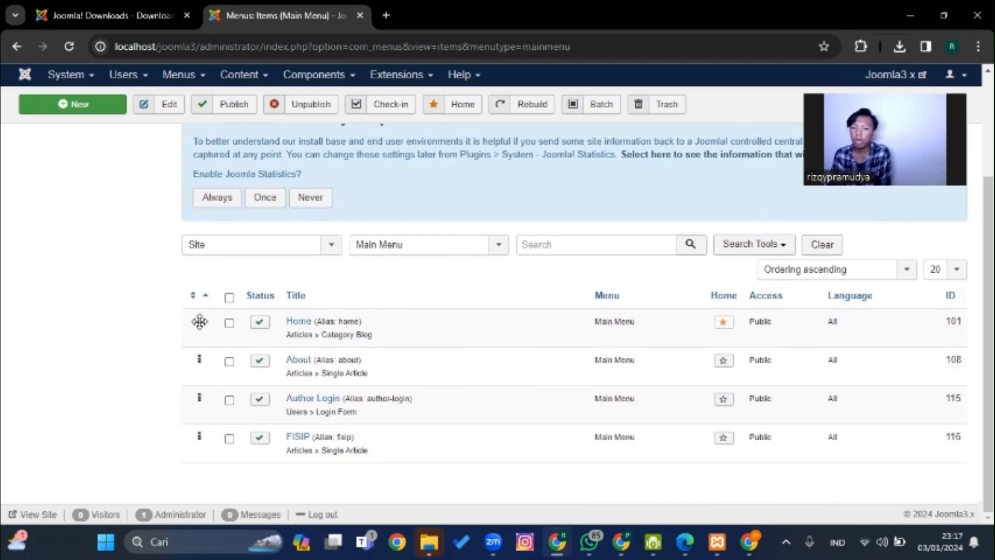
left_click_drag(197, 333, 200, 305)
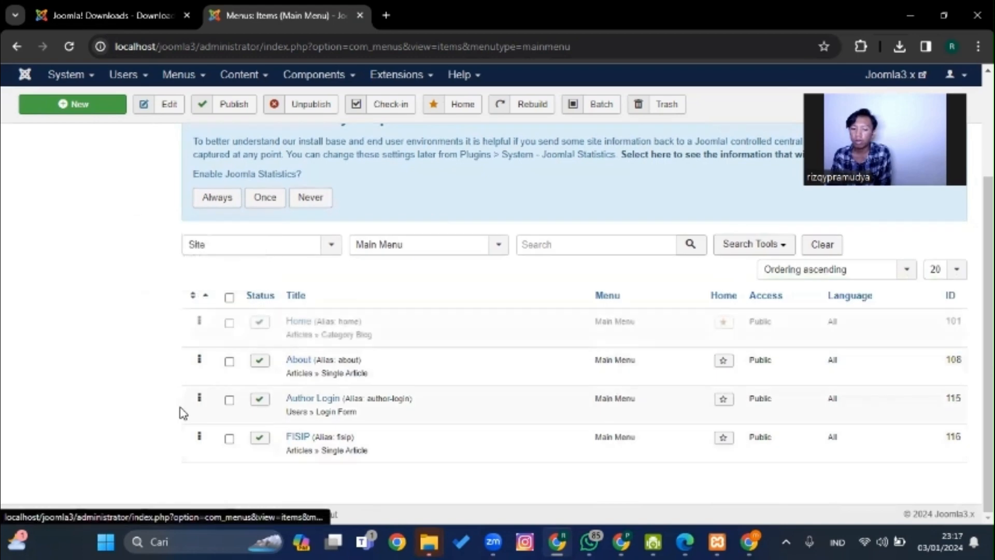
left_click(913, 75)
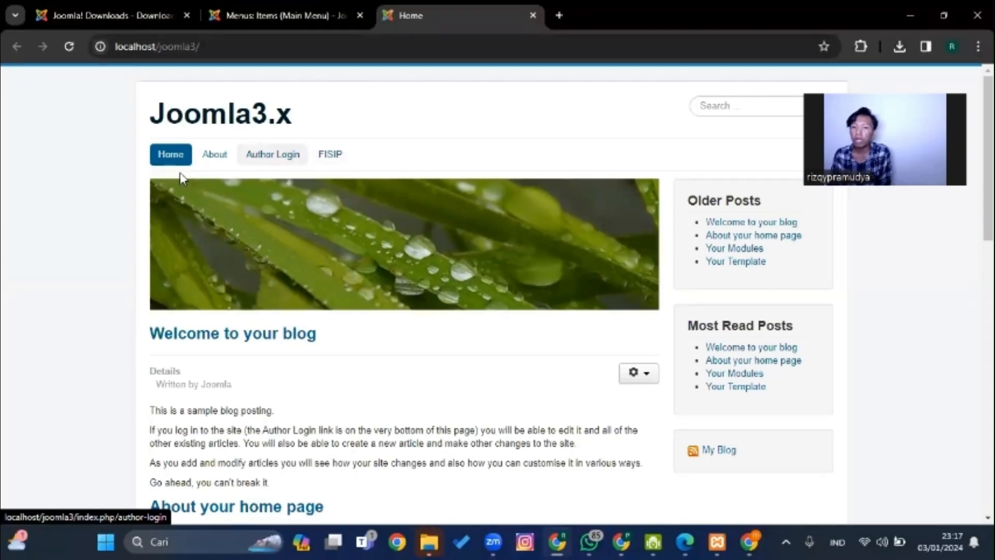
Step: Browse the FISIP and Author Login pages on the front-end site
left_click(326, 164)
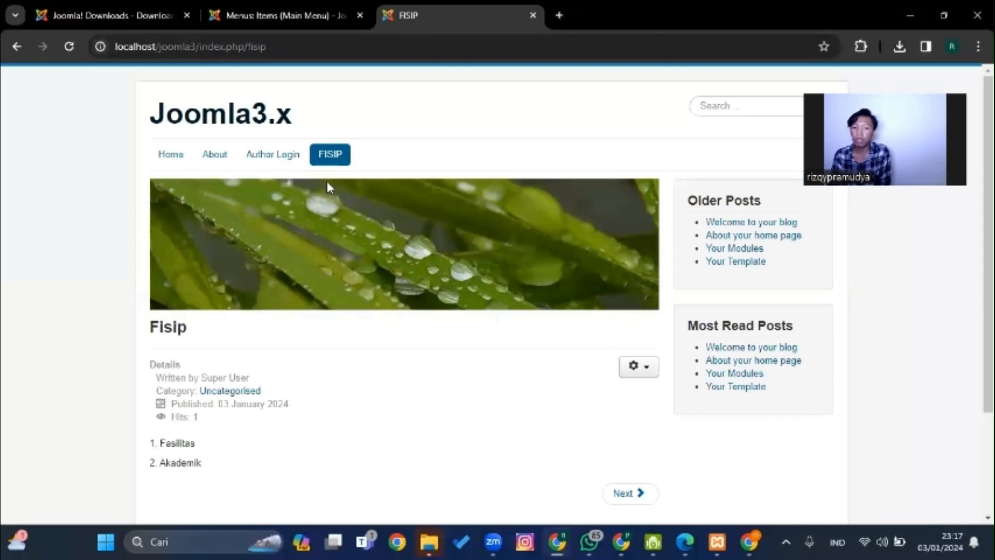
scroll(311, 192, "down", 2)
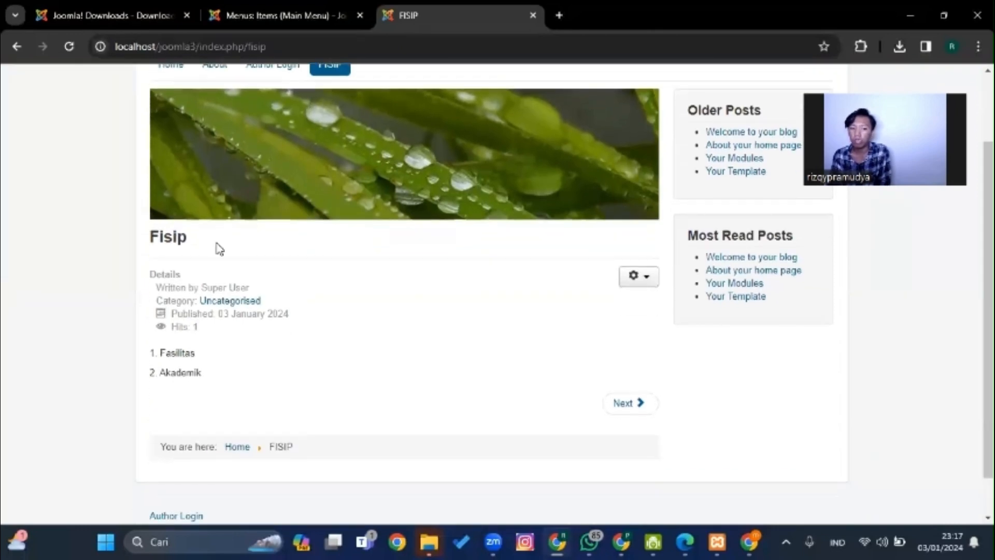
scroll(220, 249, "up", 2)
left_click(256, 156)
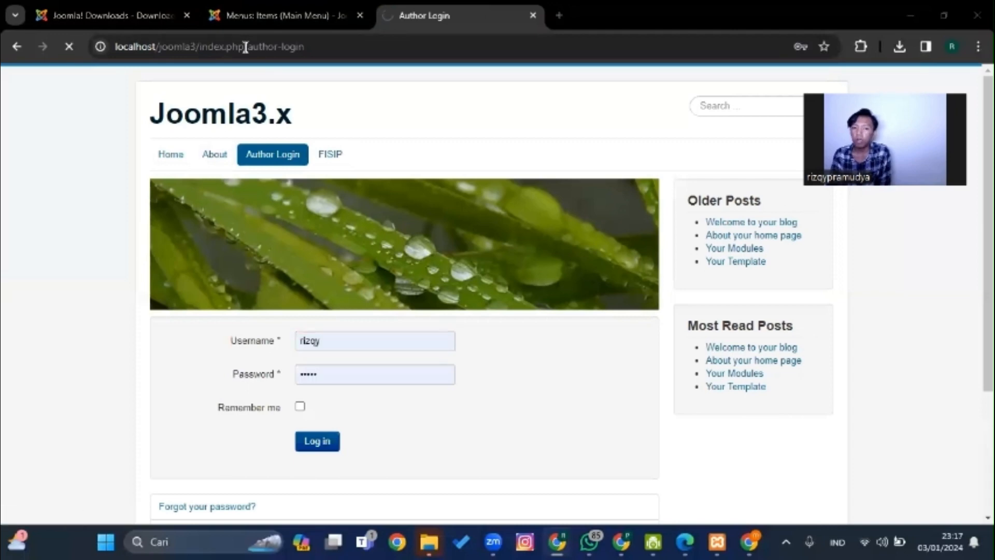
key("alt+Left")
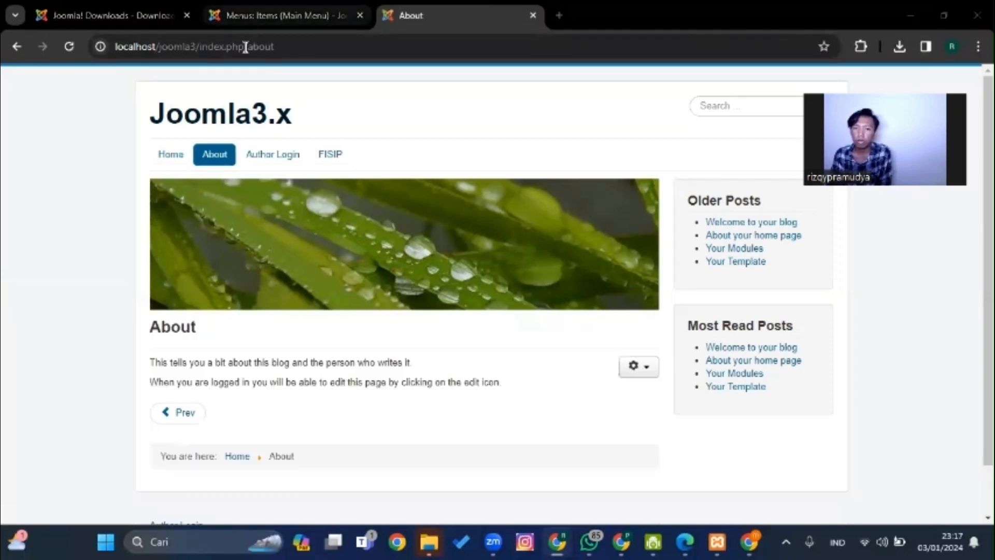
Step: Return to the admin Main Menu items list and reload it
key("ctrl+shift+Tab")
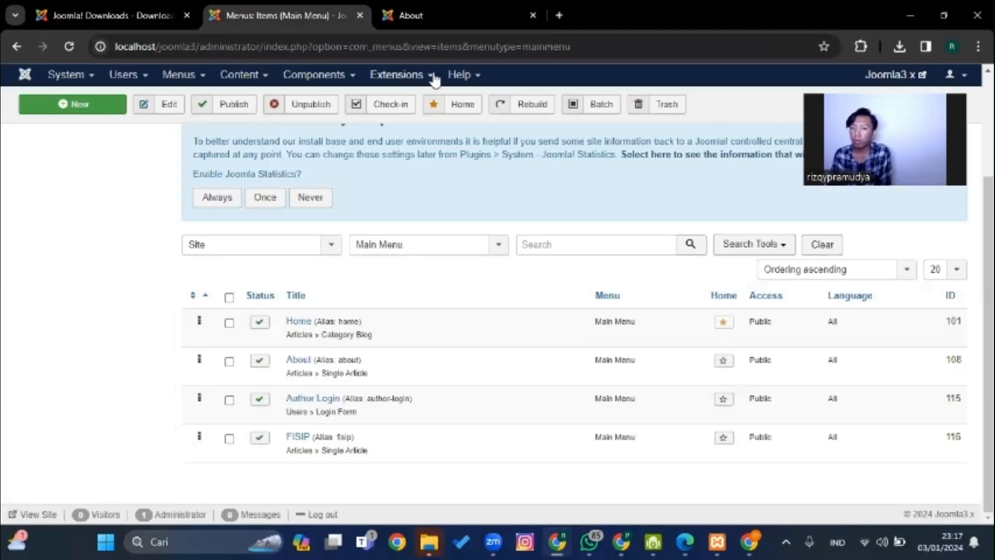
left_click(393, 22)
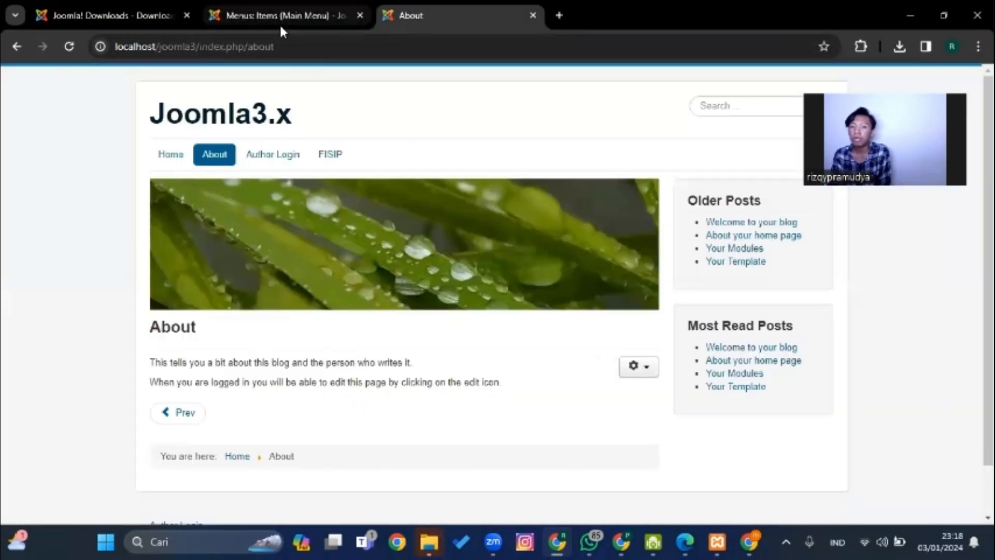
left_click(280, 29)
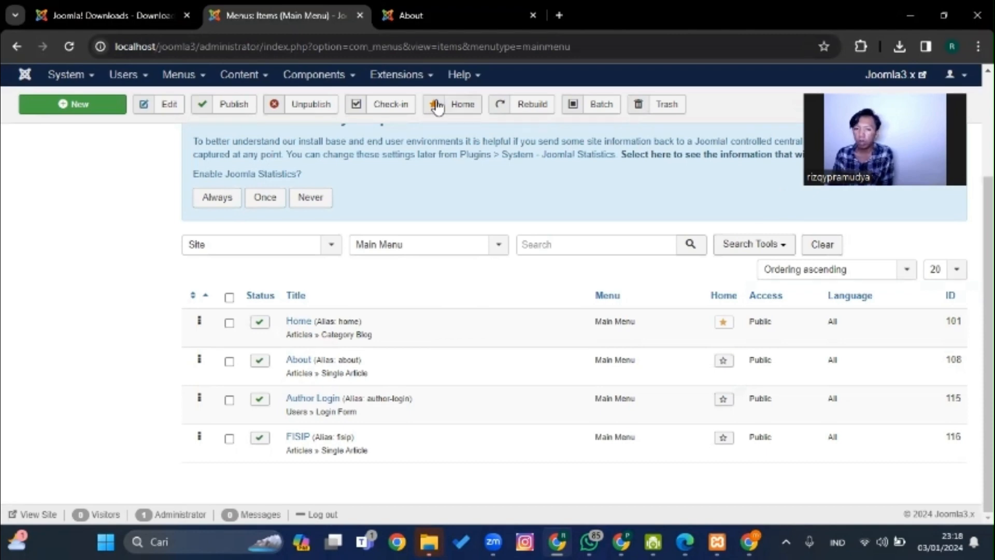
left_click(456, 105)
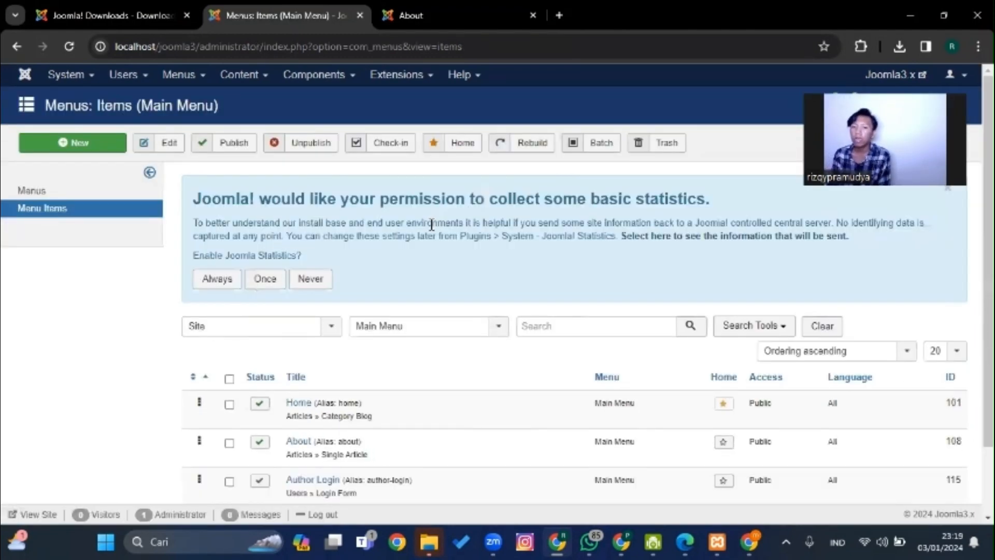
Step: Go to Extensions > Manage > Install
scroll(432, 225, "down", 2)
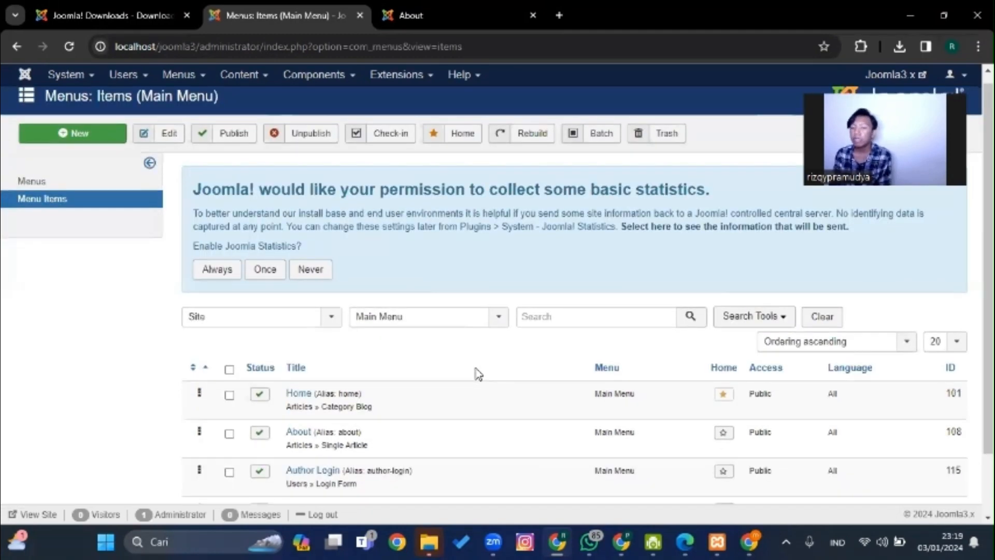
scroll(433, 375, "down", 1)
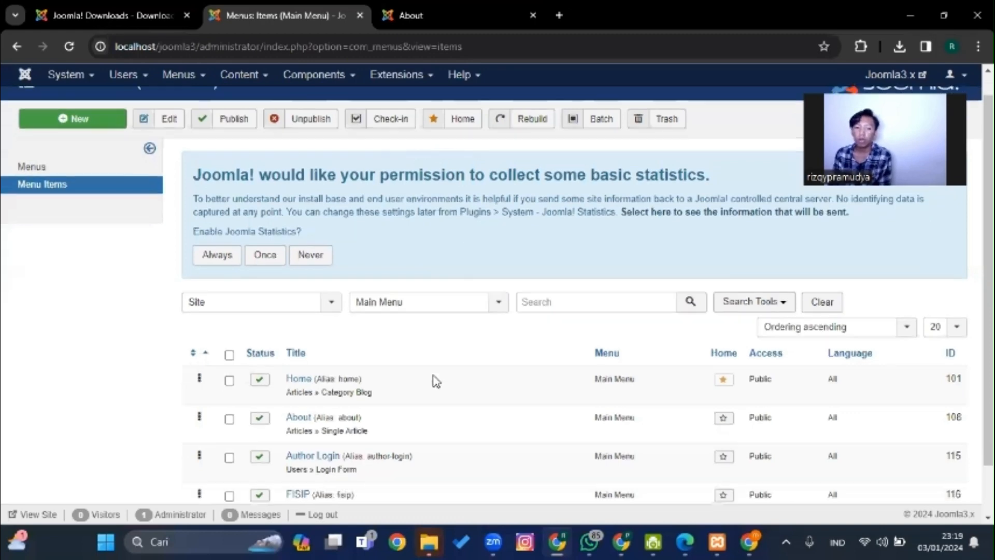
scroll(434, 375, "up", 1)
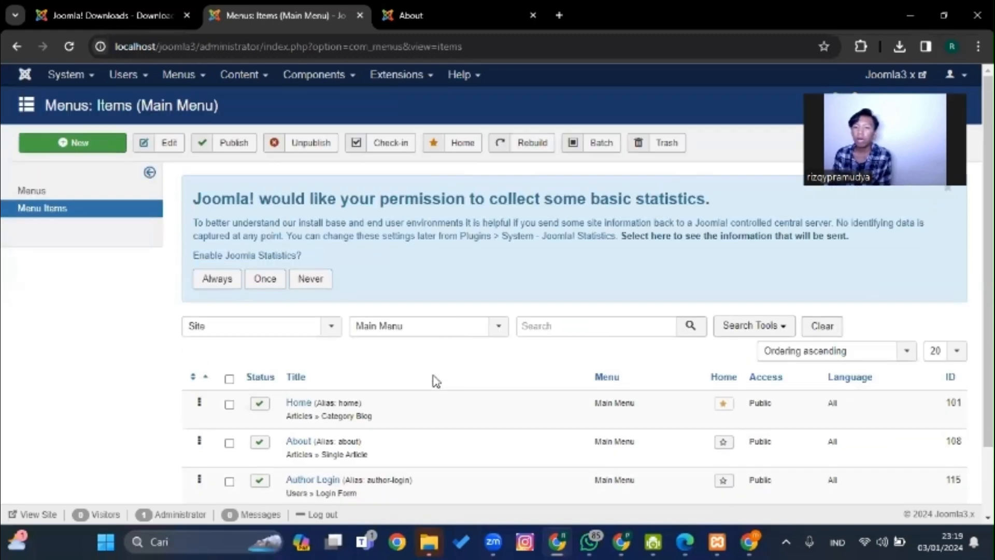
left_click(404, 85)
mouse_move(420, 101)
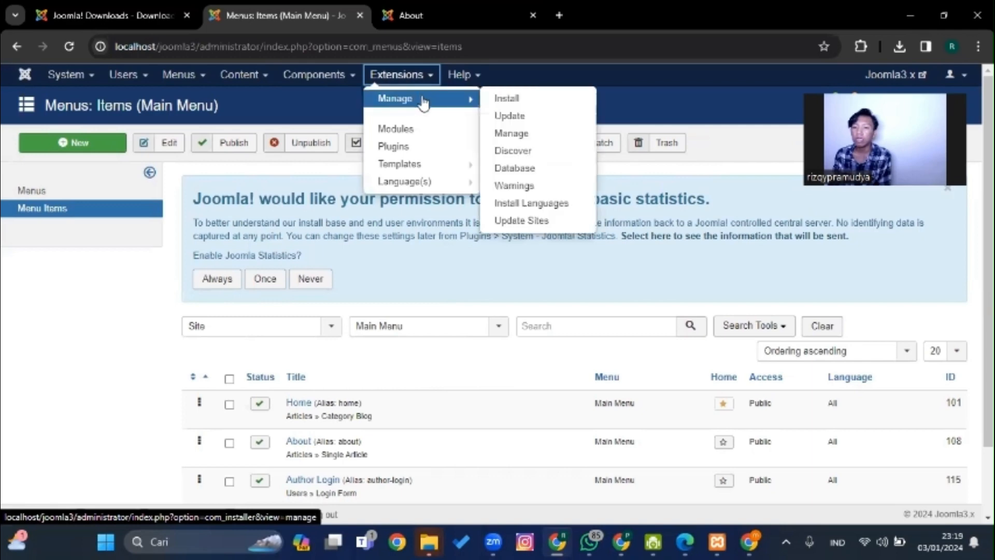
left_click(508, 99)
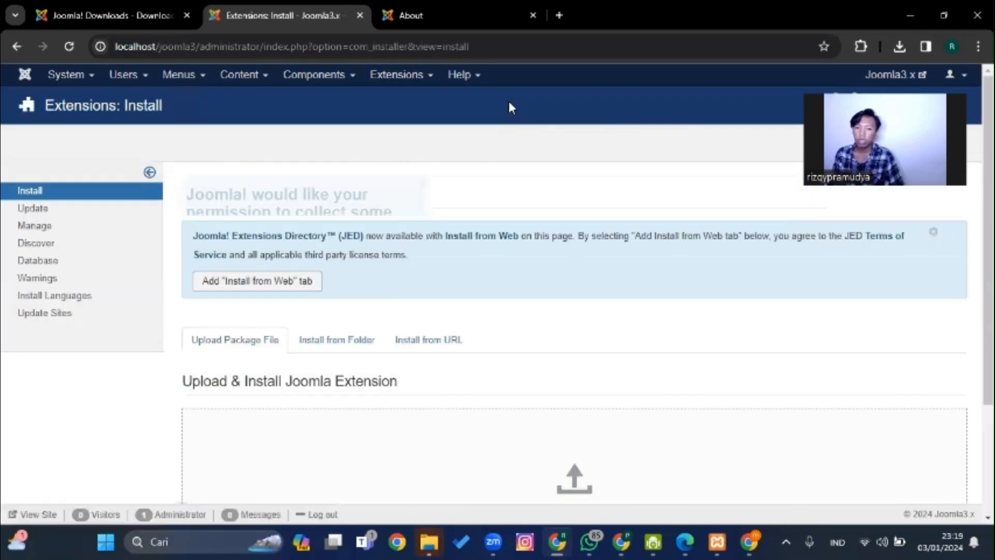
Step: Upload t4-system-plugin_2.0.3 from Unduhan > Template to install the T4 Framework plugin
scroll(517, 357, "down", 4)
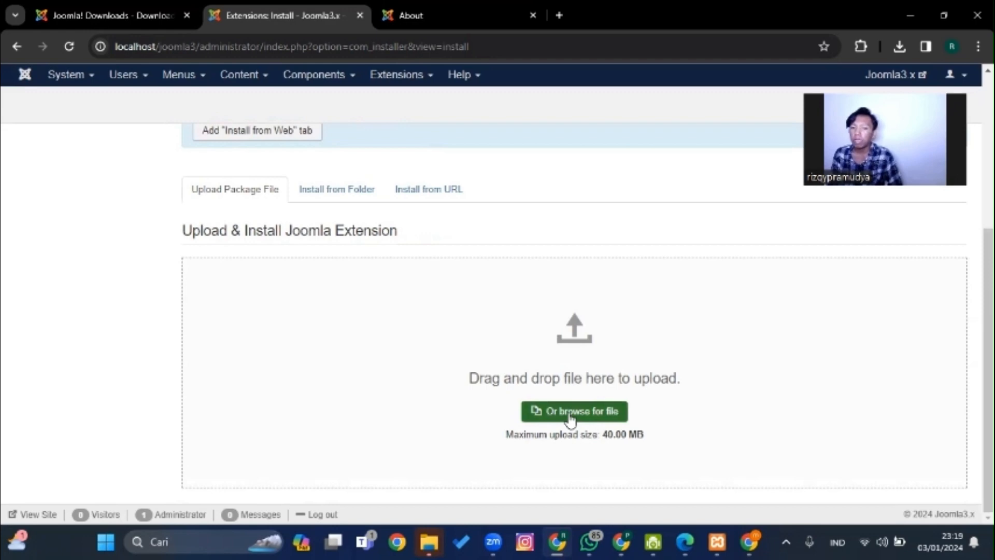
left_click(570, 415)
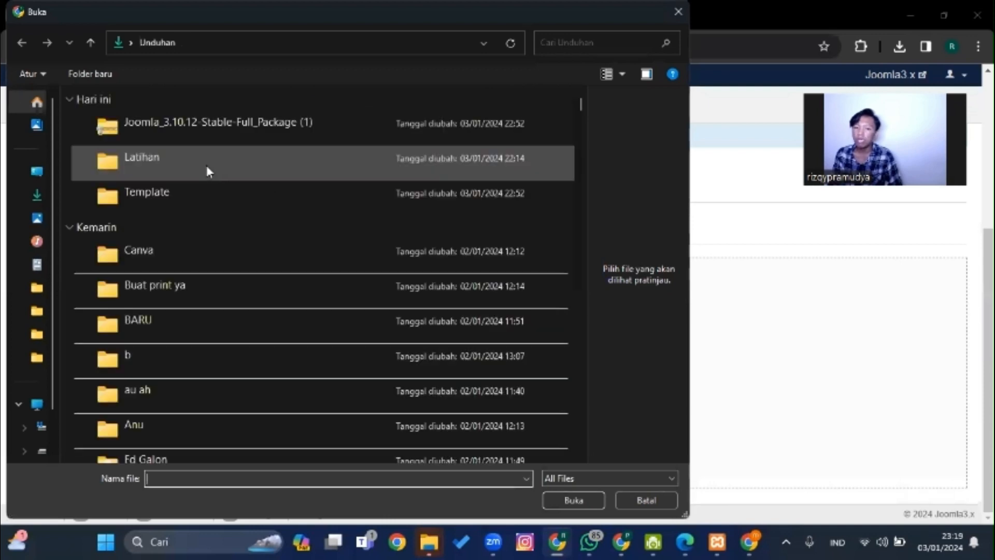
double_click(134, 192)
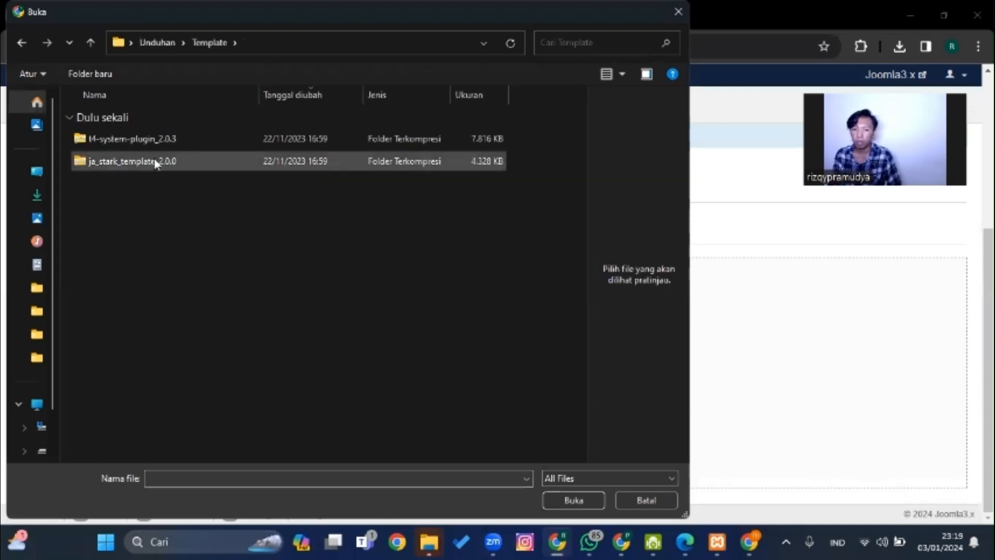
double_click(155, 139)
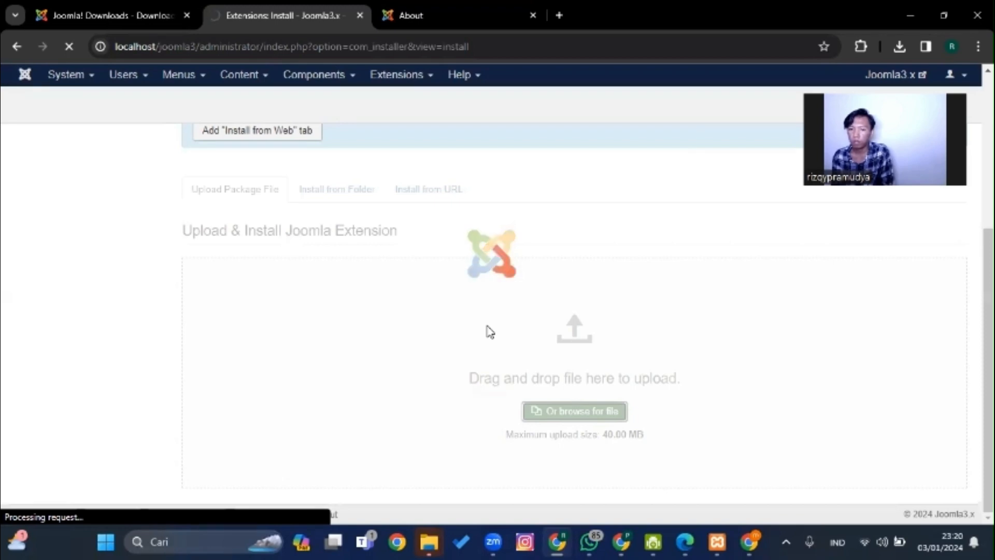
scroll(487, 328, "up", 1)
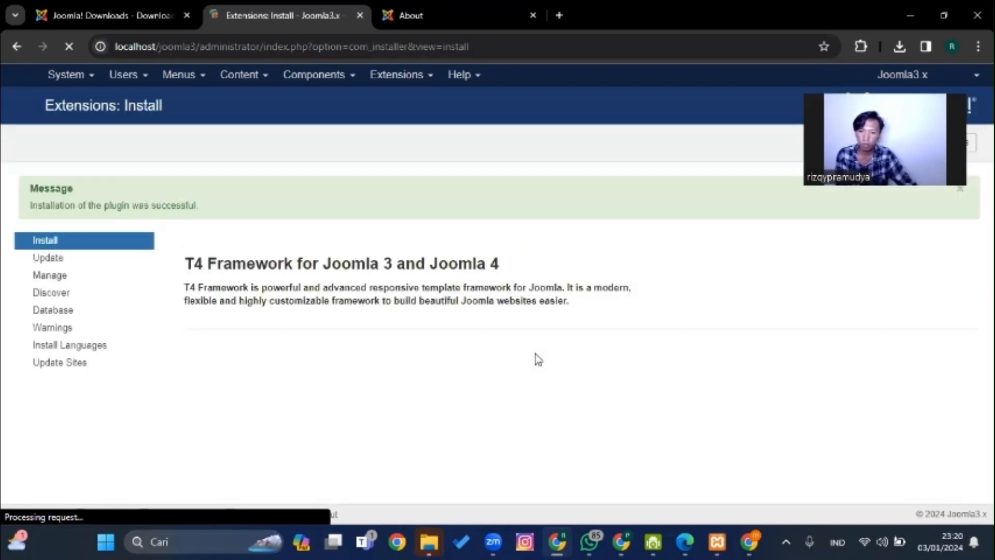
scroll(537, 359, "down", 5)
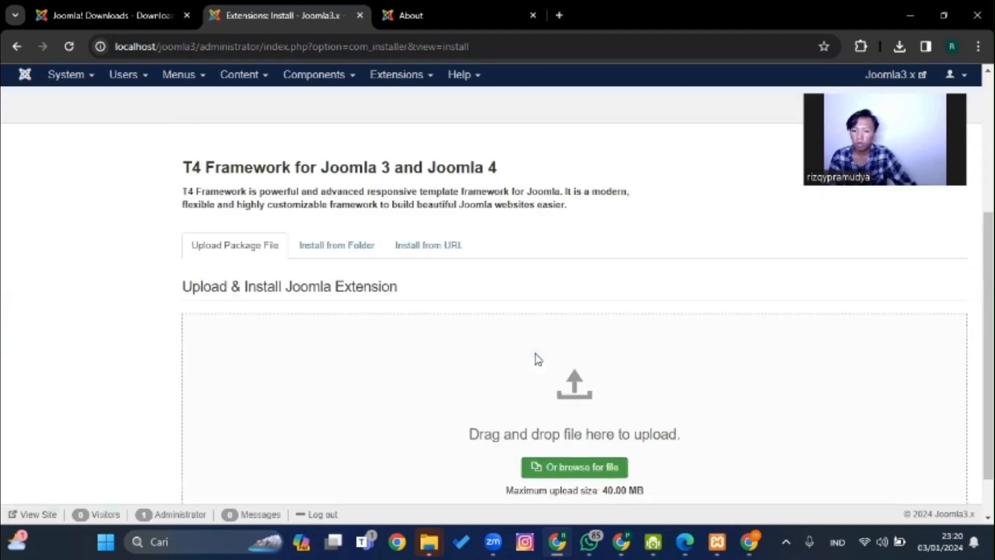
scroll(538, 359, "up", 5)
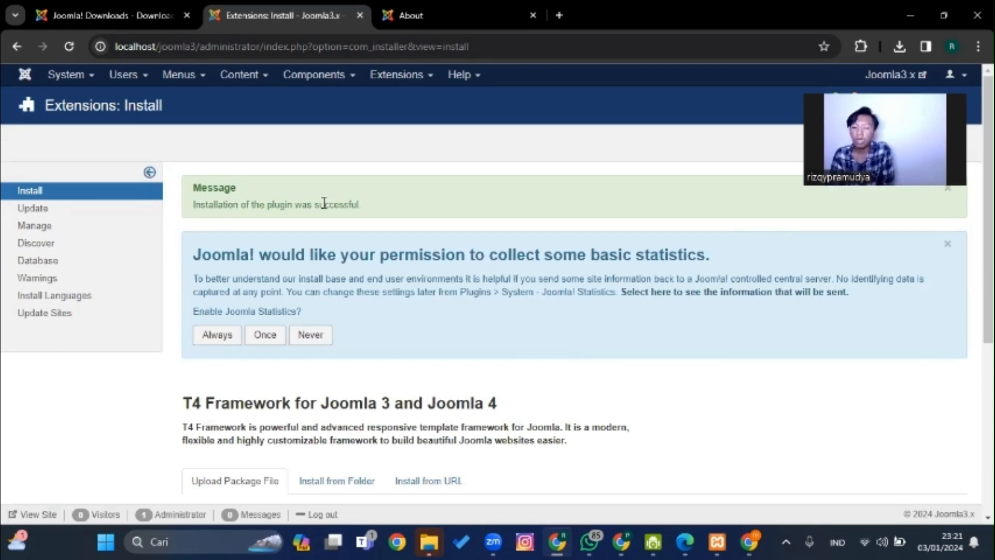
Step: Upload and install the ja_stark_template_2.0.0 package from the Template folder
scroll(323, 203, "down", 1)
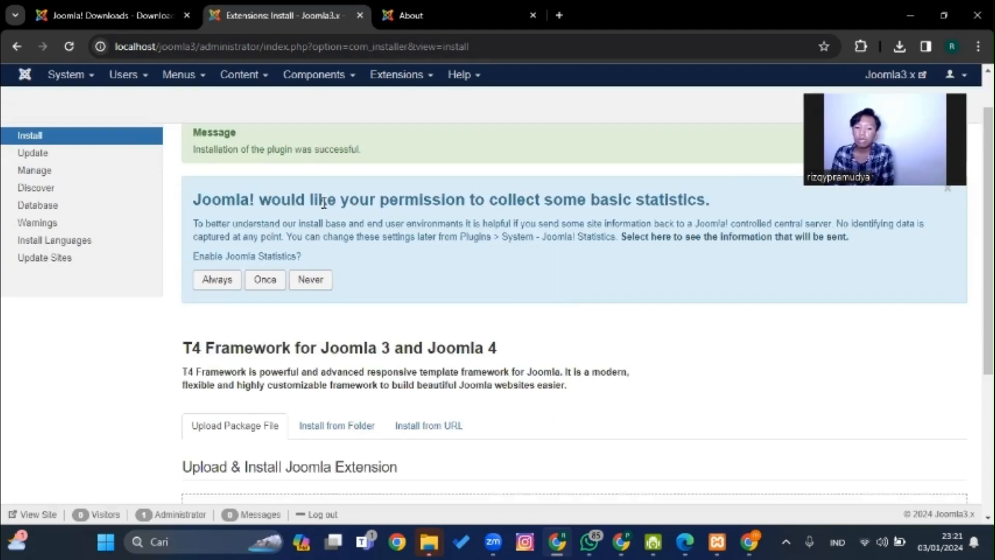
scroll(323, 203, "up", 1)
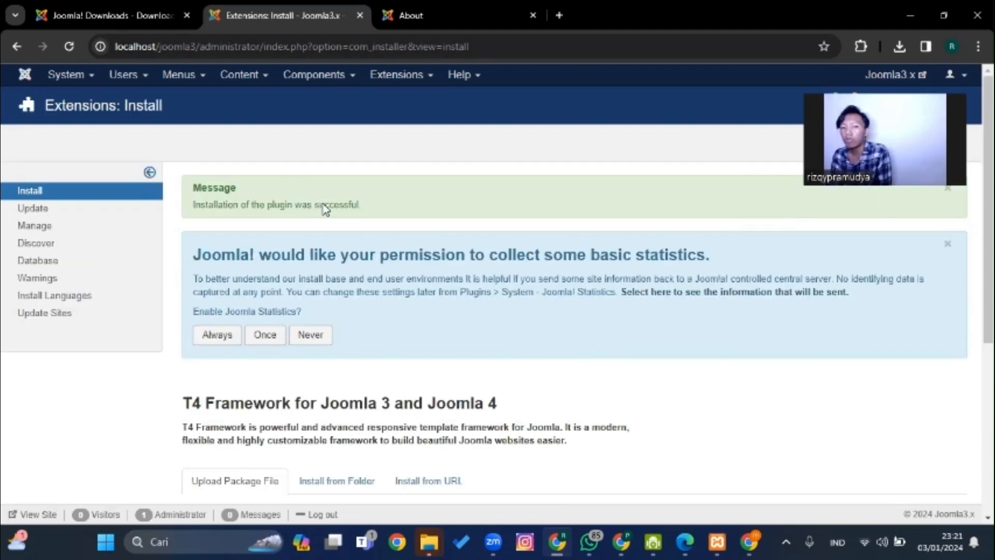
scroll(580, 415, "down", 5)
left_click(580, 413)
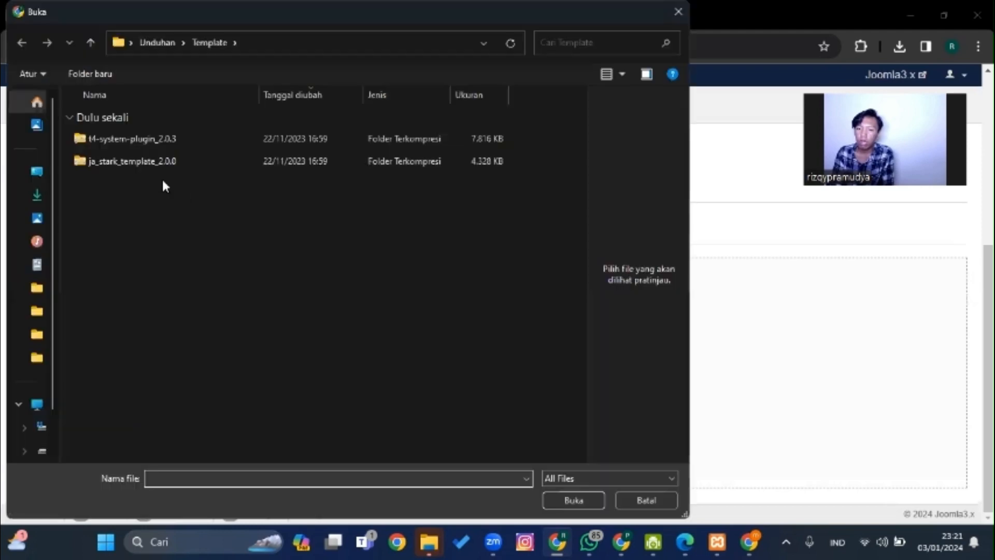
double_click(155, 162)
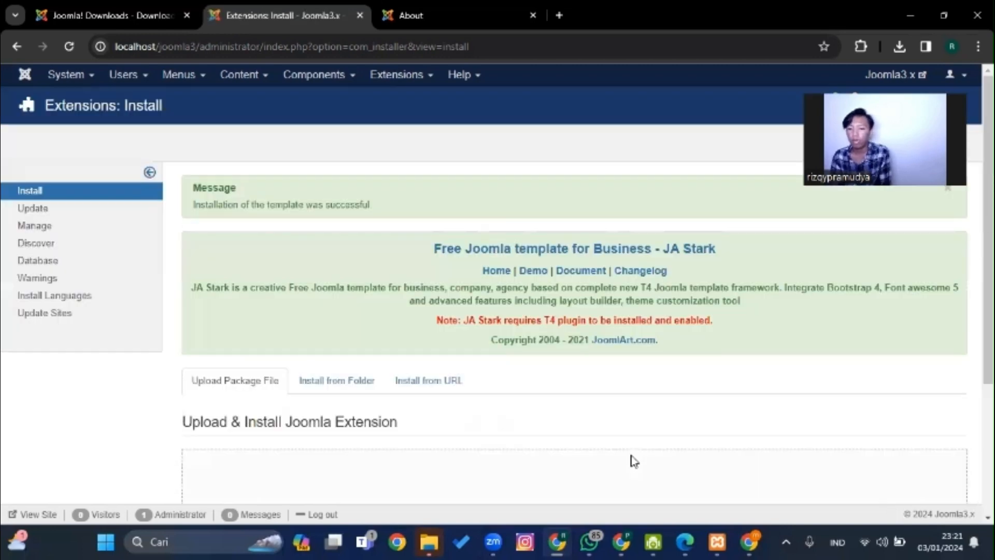
Step: Set ja_stark - Default as the default site style in Templates > Styles
scroll(634, 461, "down", 3)
scroll(634, 461, "down", 1)
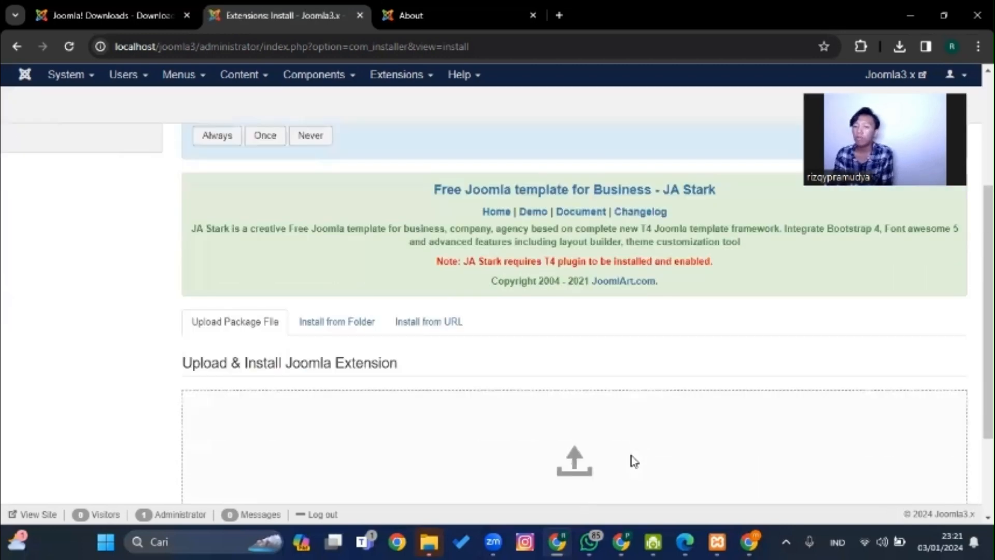
scroll(634, 461, "up", 3)
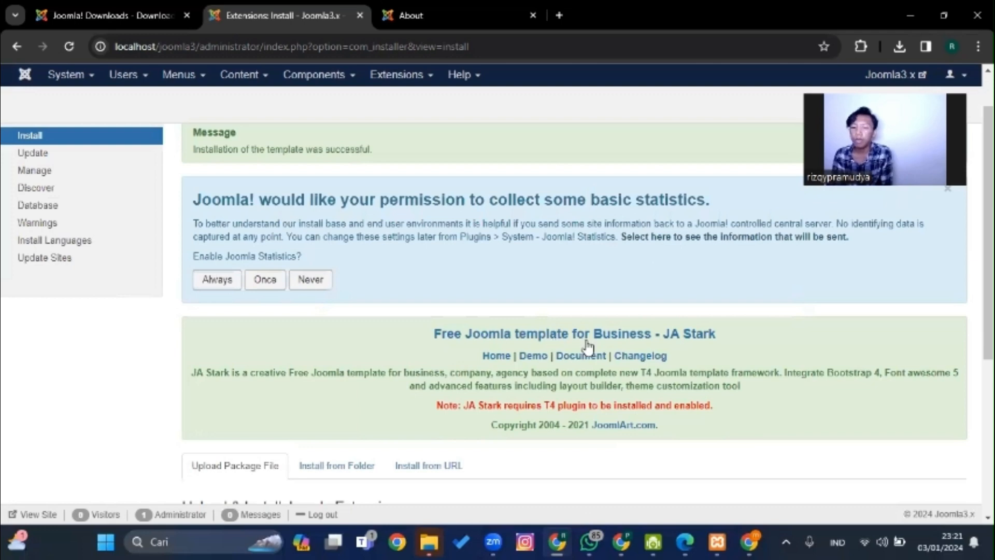
scroll(588, 346, "down", 2)
scroll(588, 346, "up", 1)
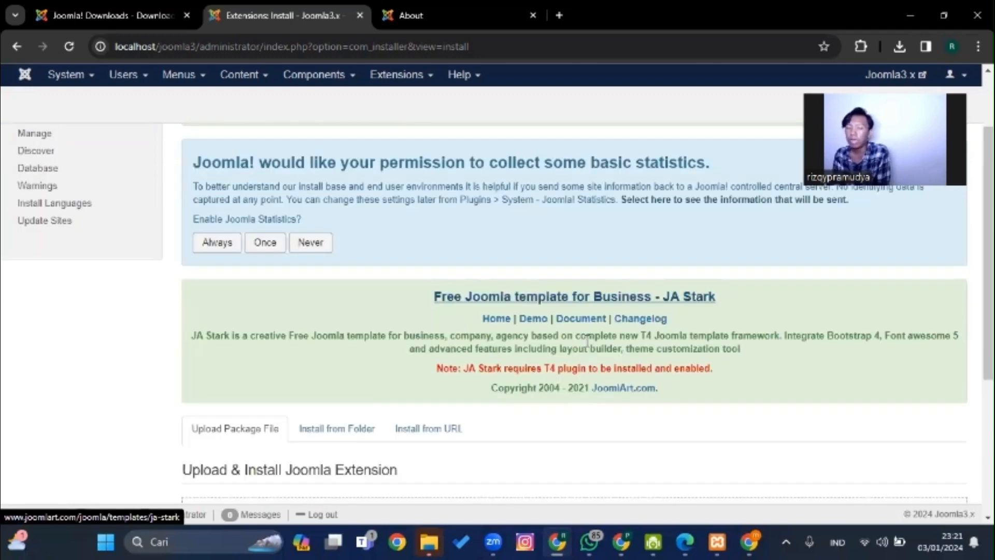
left_click(402, 82)
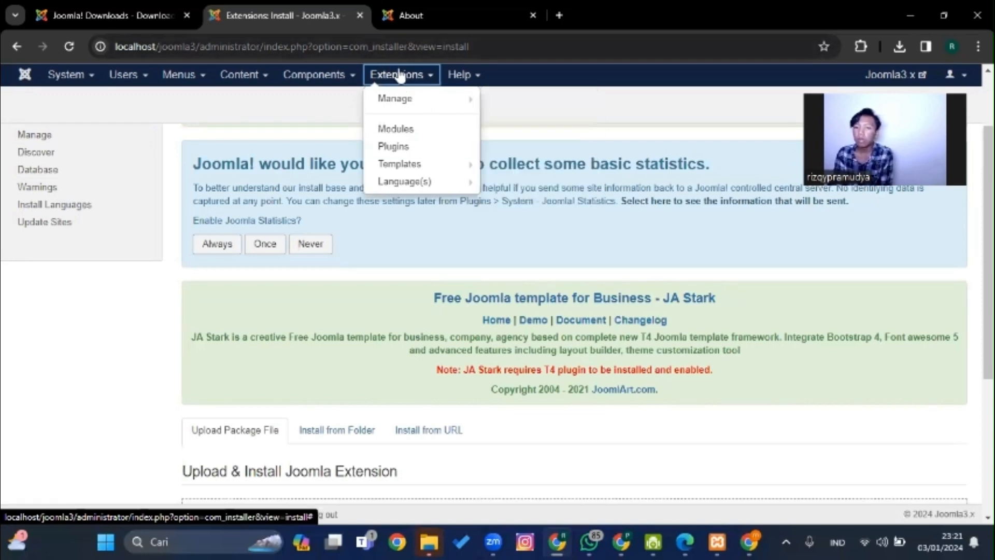
mouse_move(430, 165)
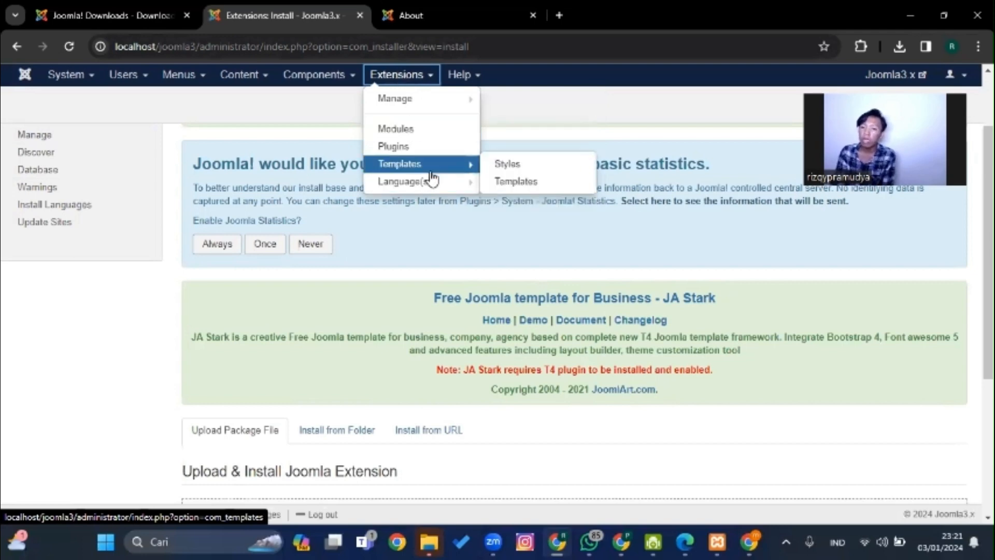
left_click(500, 165)
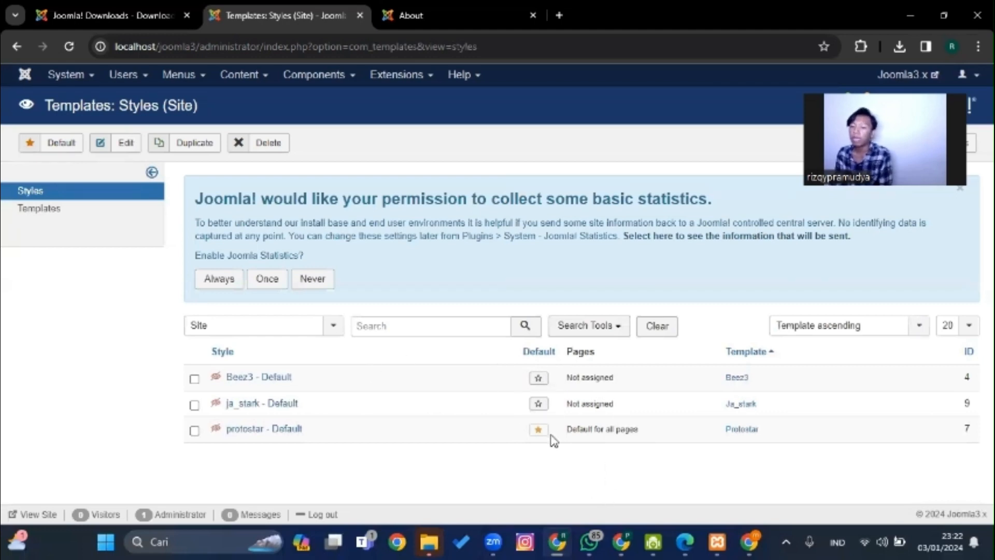
left_click(538, 408)
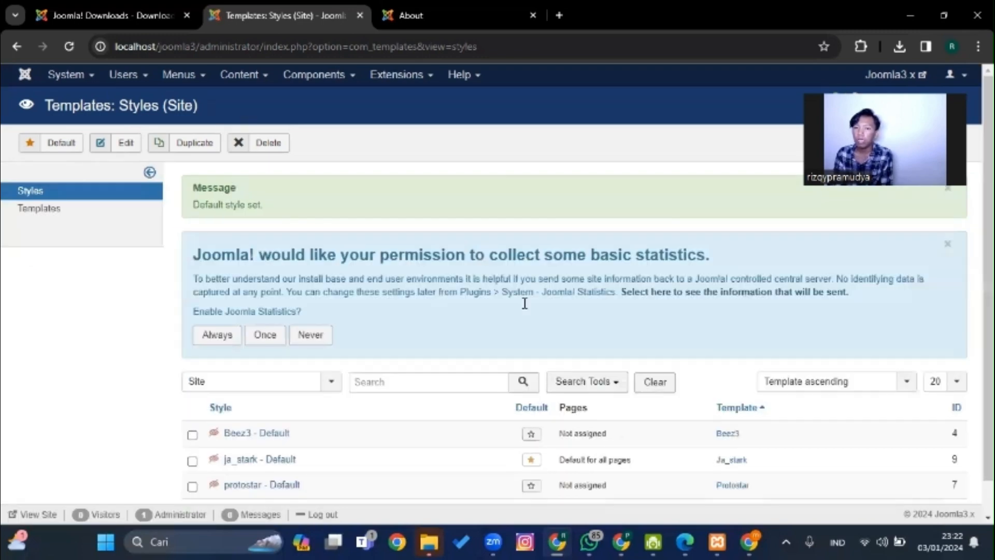
mouse_move(415, 15)
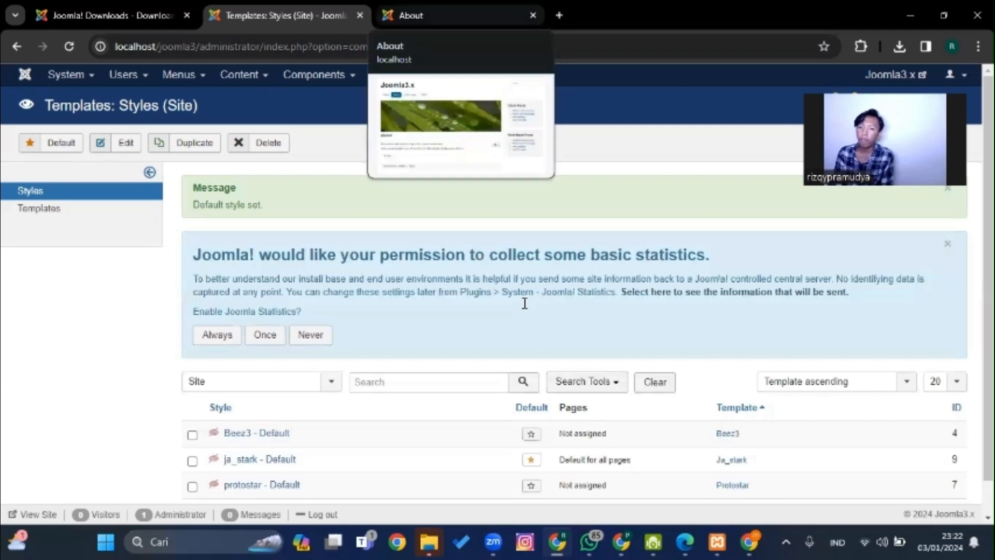
left_click(414, 15)
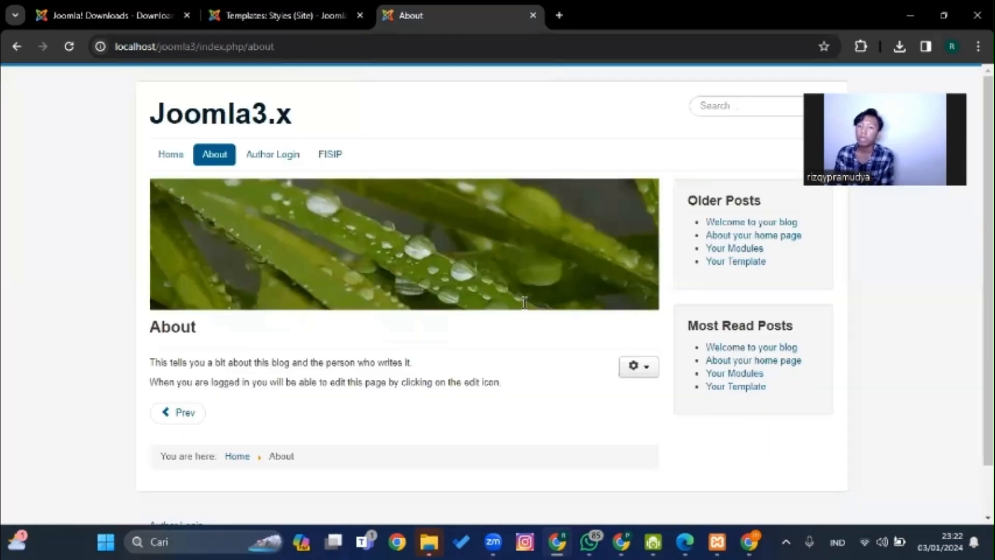
left_click(69, 48)
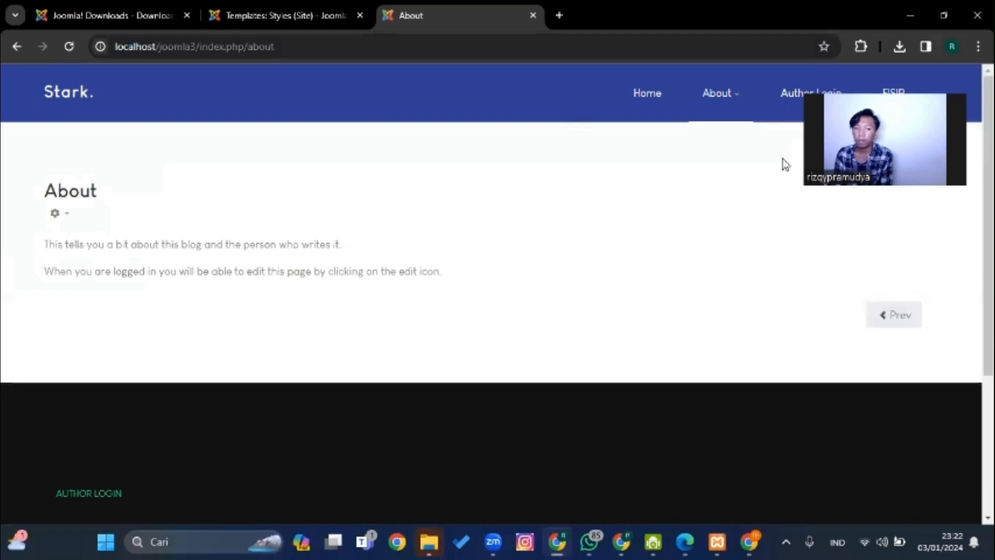
left_click_drag(782, 159, 742, 230)
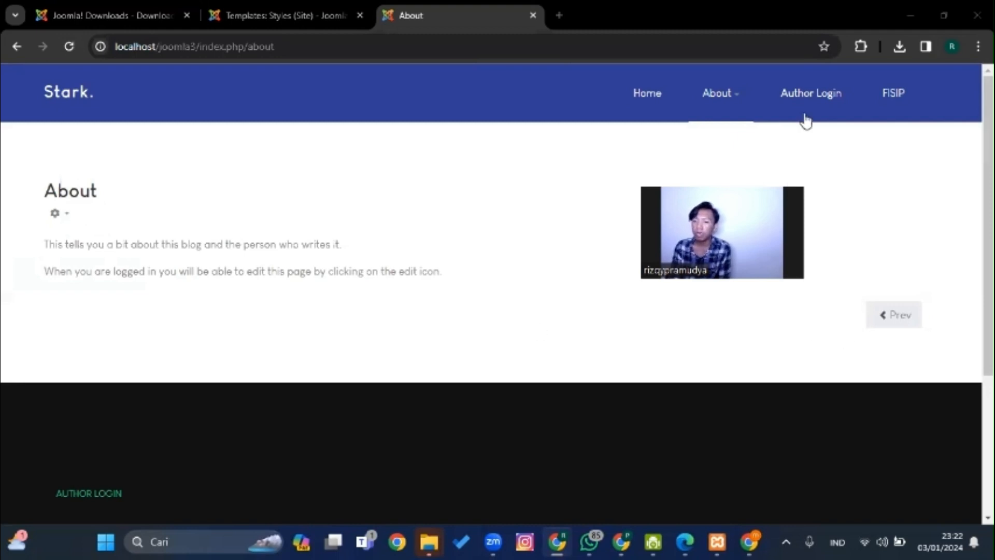
left_click(244, 28)
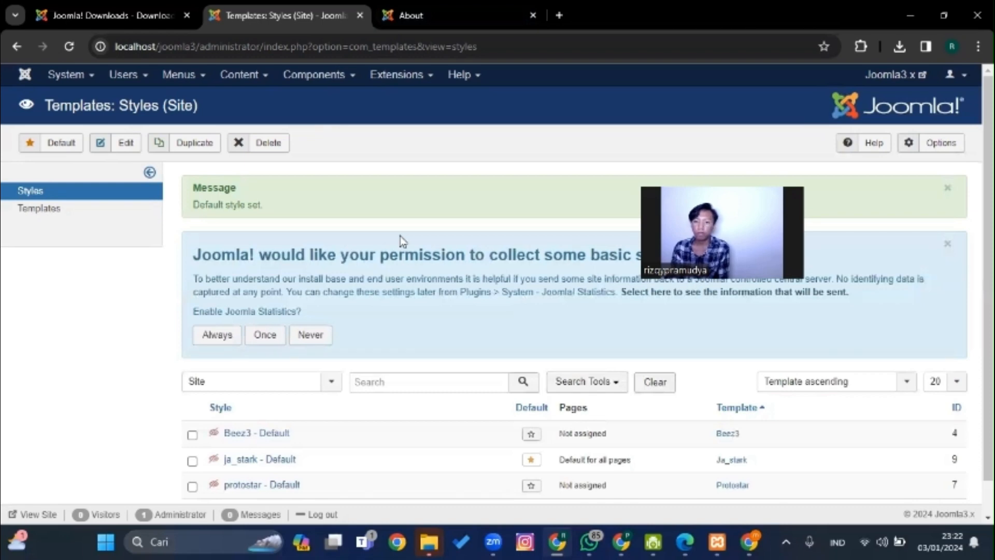
scroll(402, 241, "down", 1)
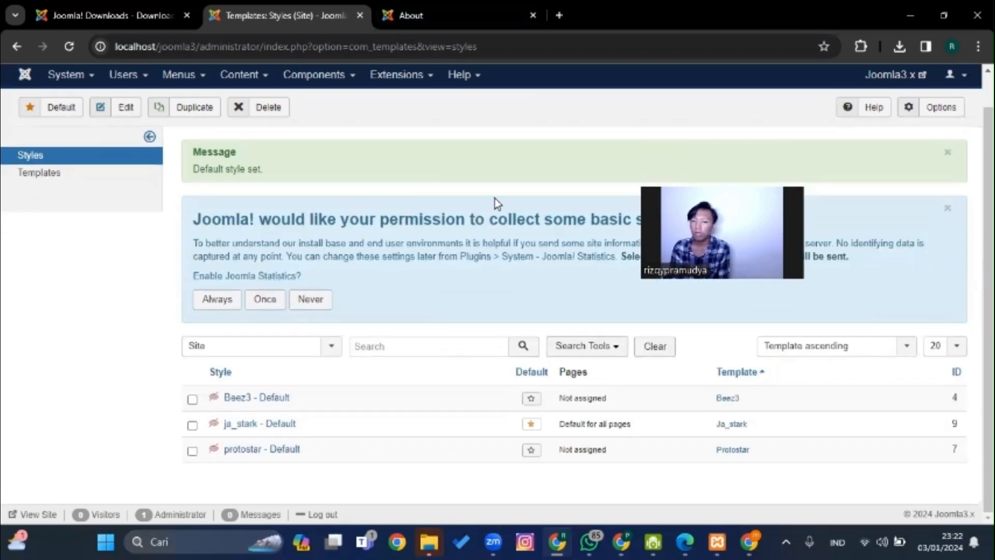
scroll(495, 199, "up", 1)
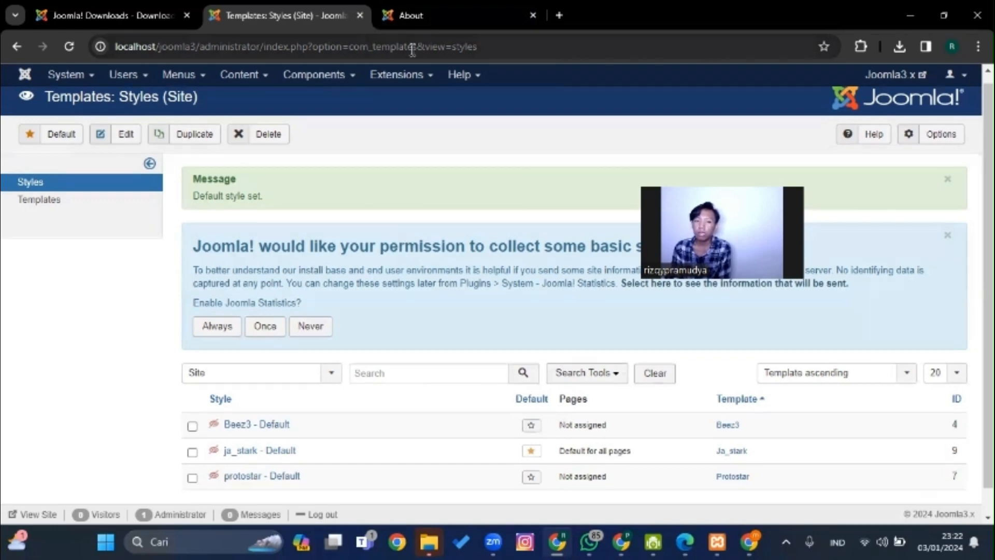
Step: In Global Configuration, set the Default Editor to Editor - None
left_click(65, 78)
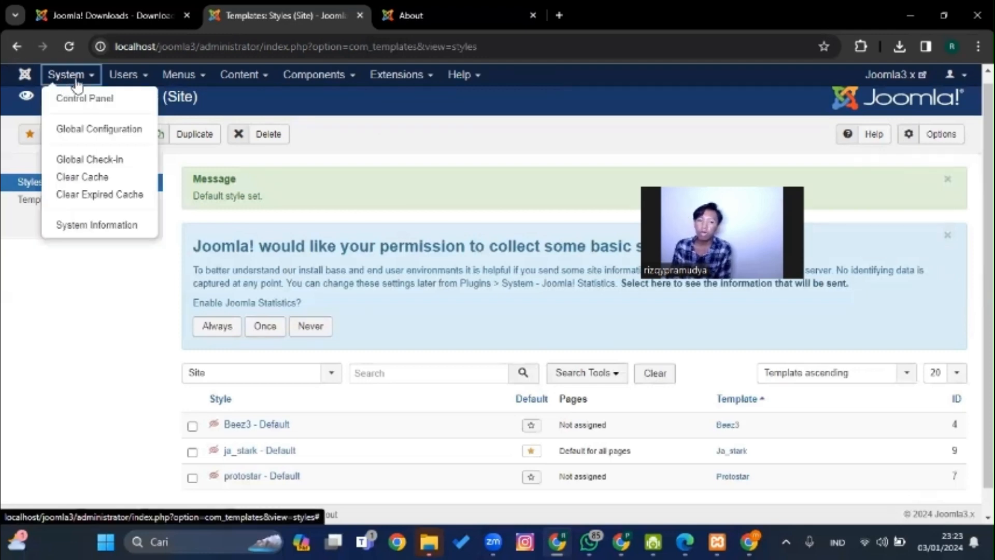
left_click(83, 133)
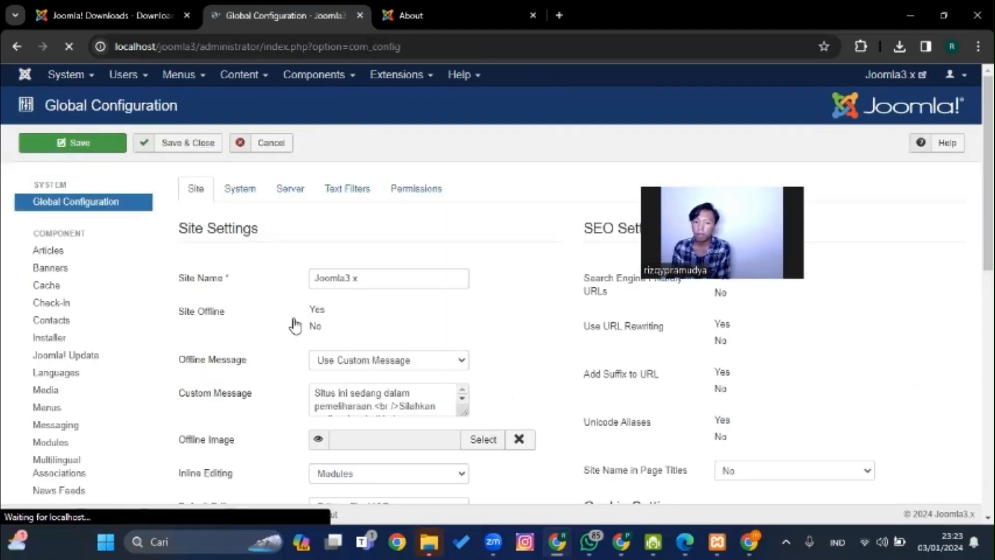
scroll(345, 386, "down", 3)
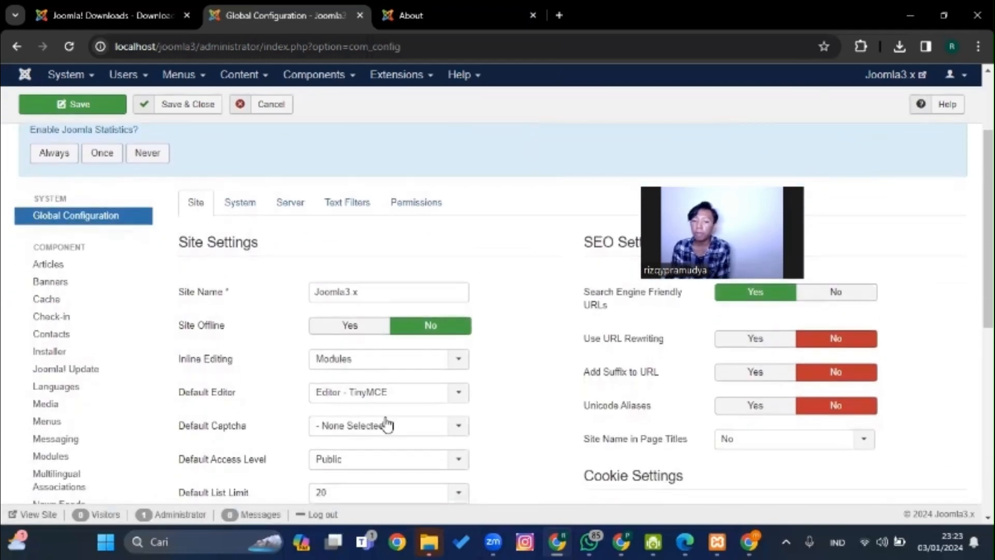
scroll(386, 424, "down", 1)
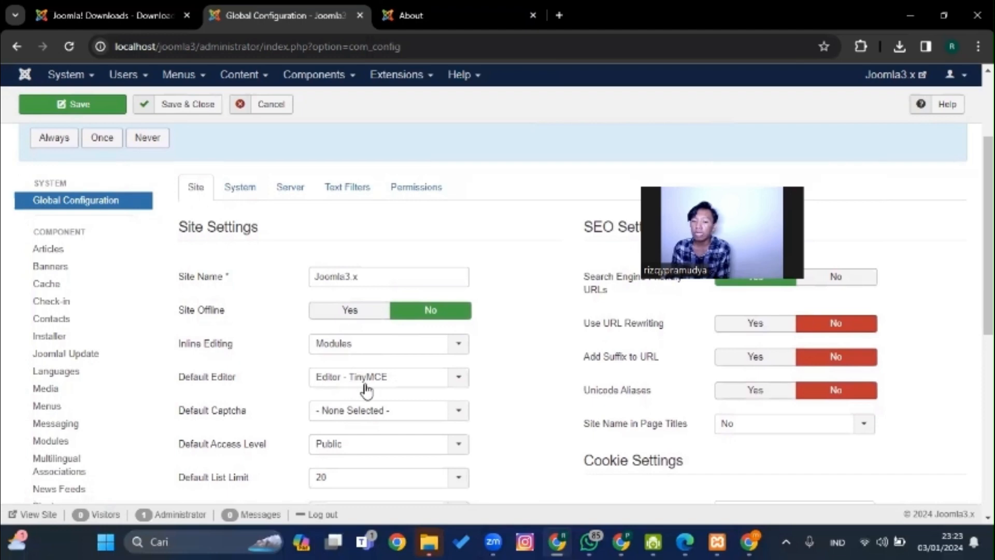
left_click(452, 388)
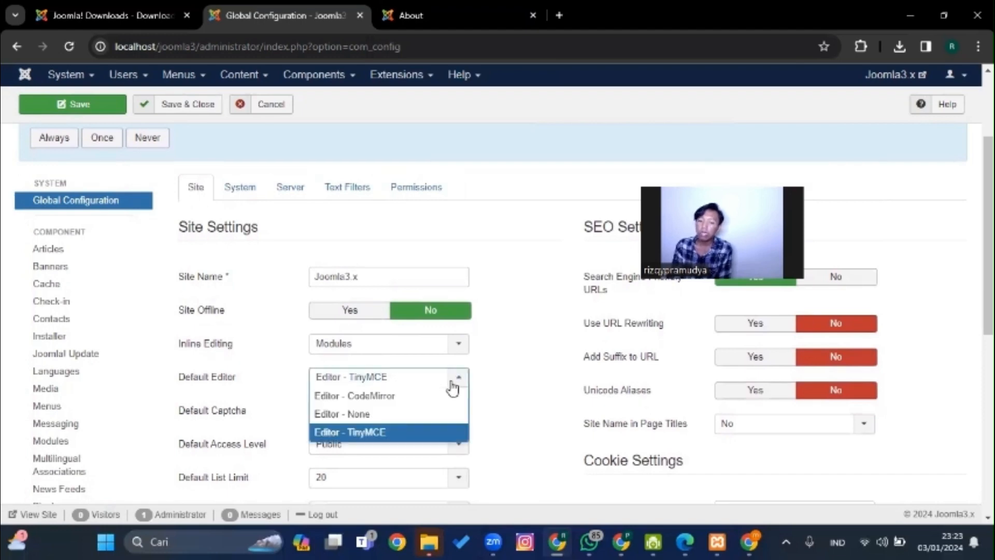
left_click(404, 421)
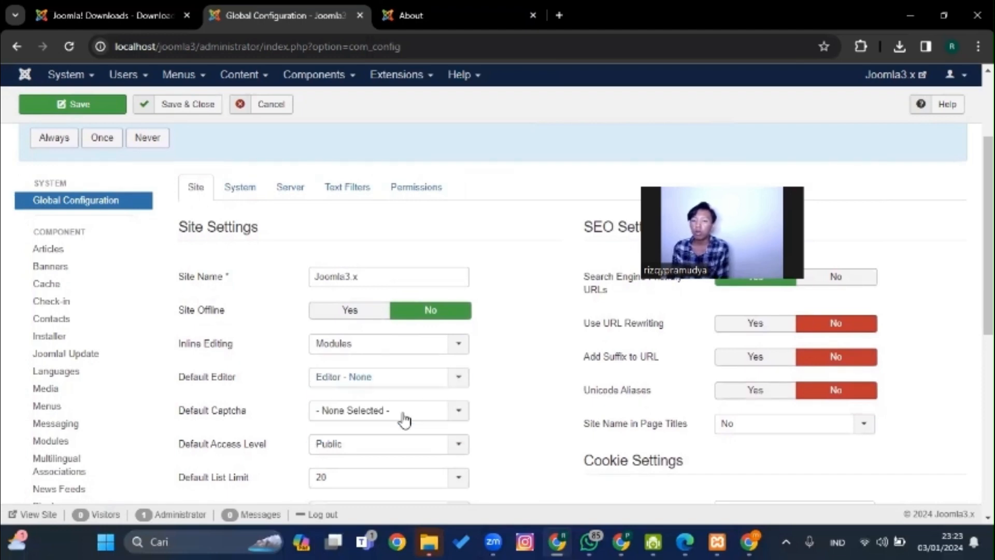
scroll(381, 333, "down", 4)
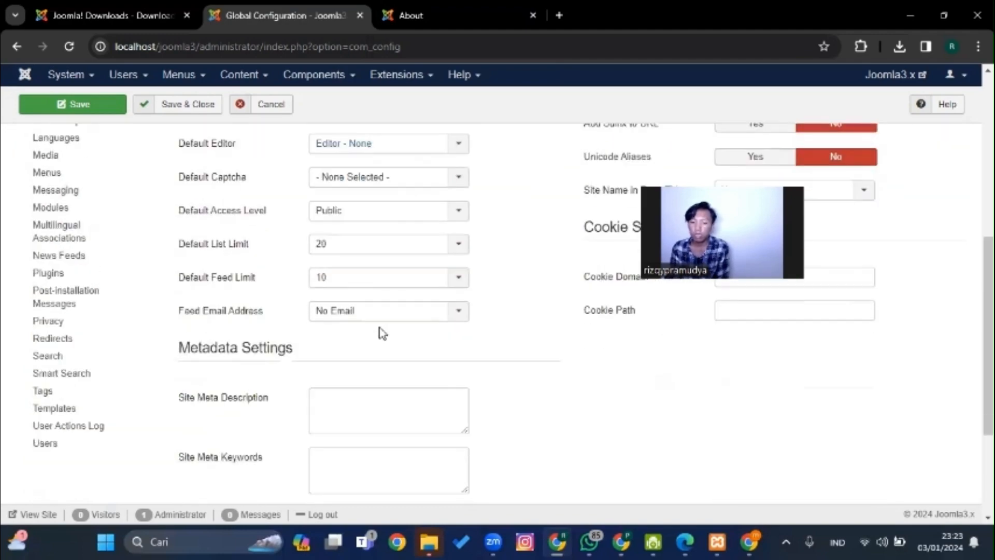
scroll(379, 333, "up", 7)
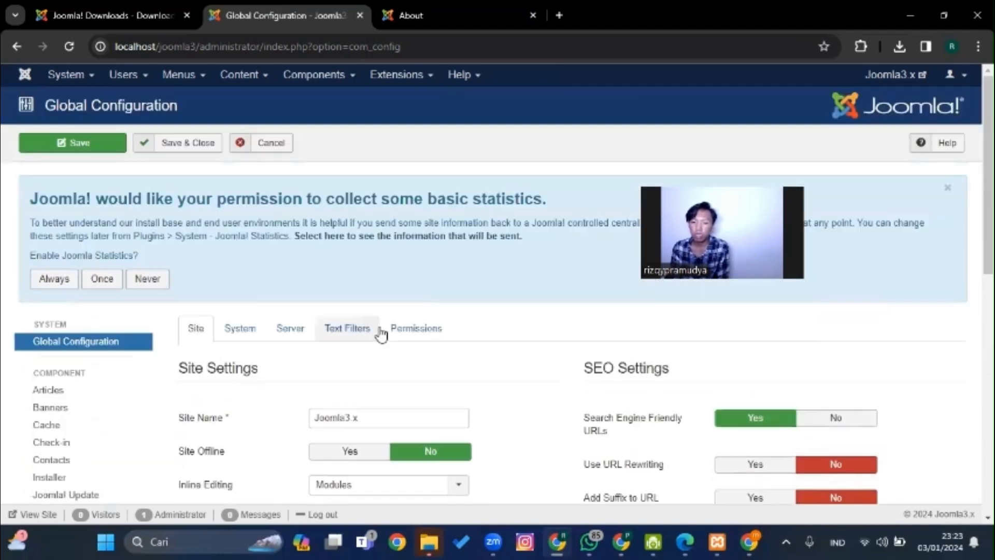
Step: Review Permissions, keep No Filtering for Super Users in Text Filters, and save the configuration
left_click(410, 336)
scroll(402, 338, "down", 6)
scroll(402, 338, "up", 6)
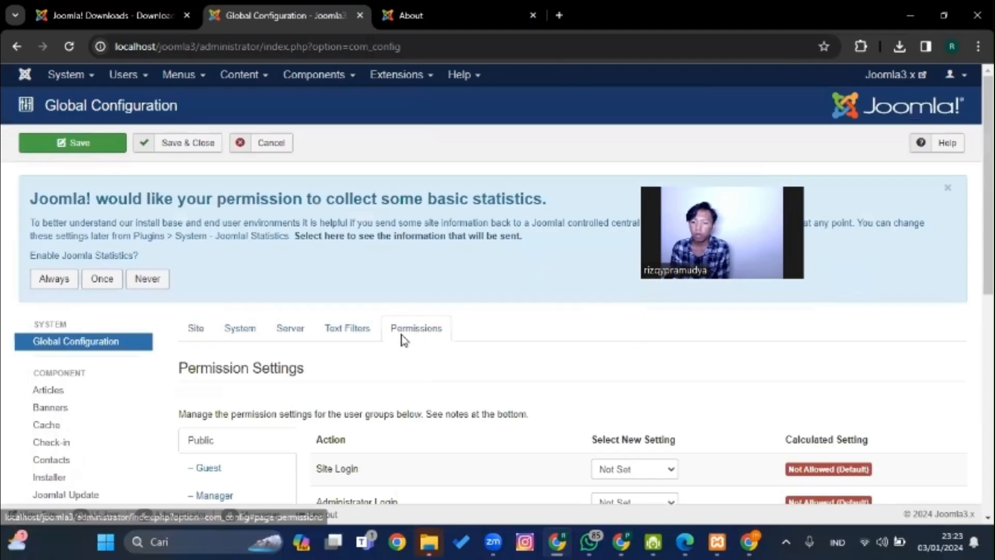
left_click(349, 328)
scroll(340, 324, "down", 3)
scroll(340, 324, "down", 5)
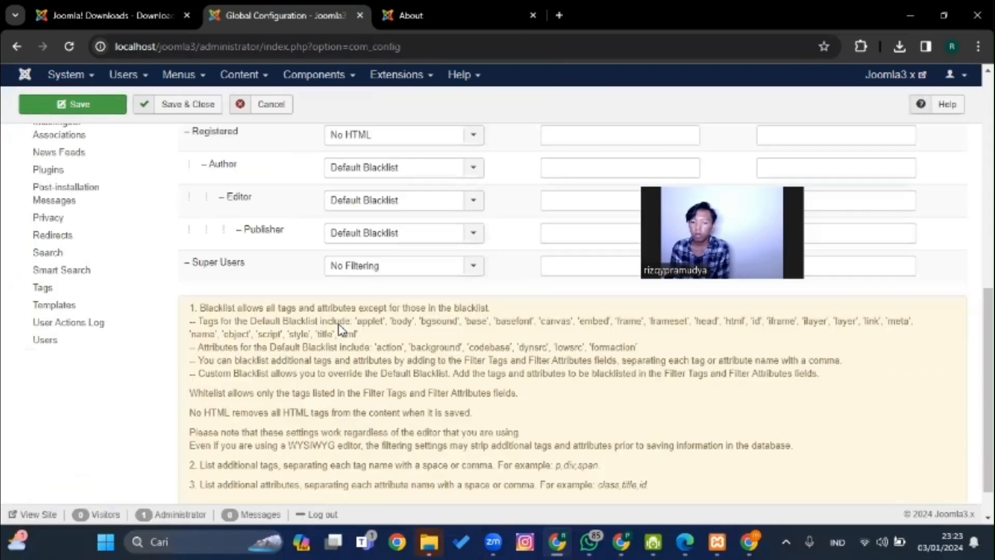
scroll(340, 329, "up", 8)
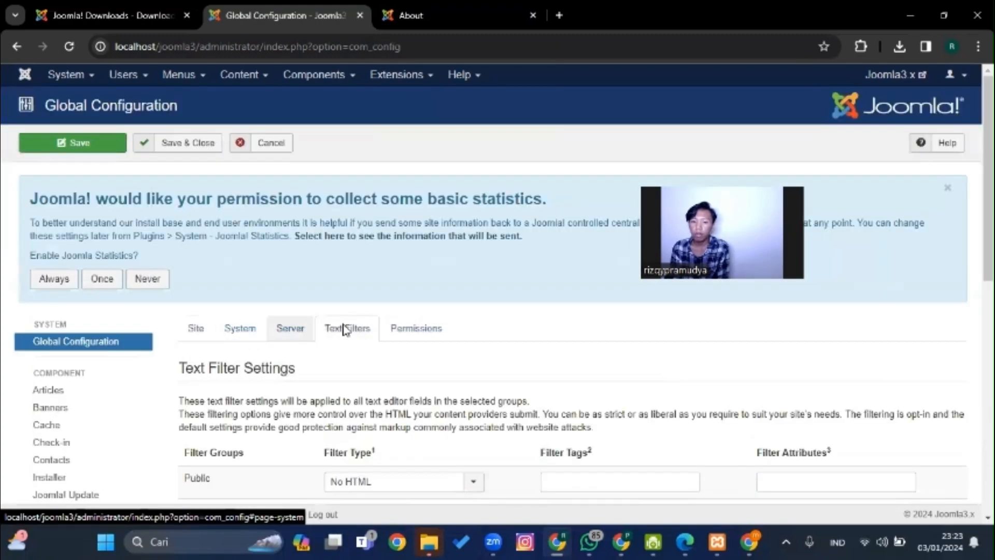
scroll(340, 327, "down", 6)
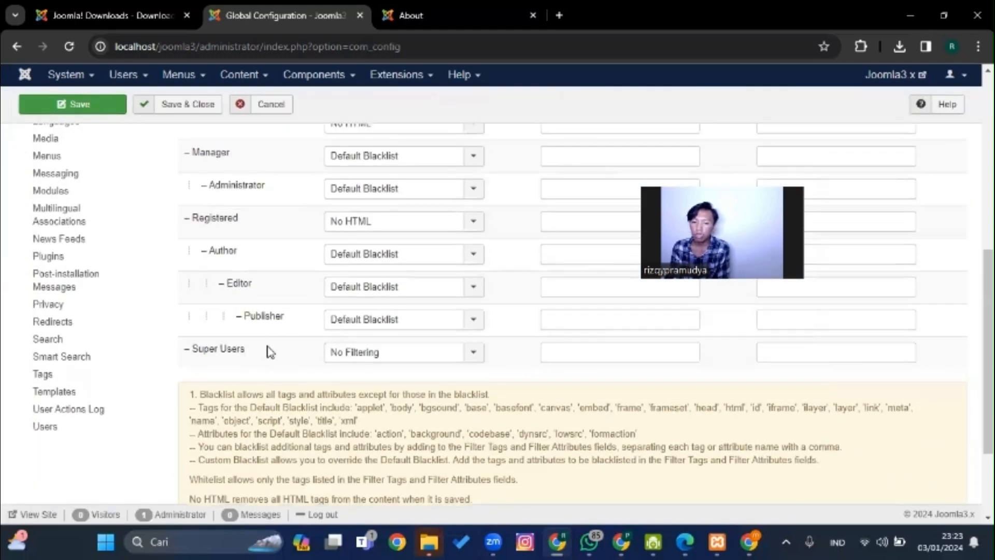
left_click(406, 360)
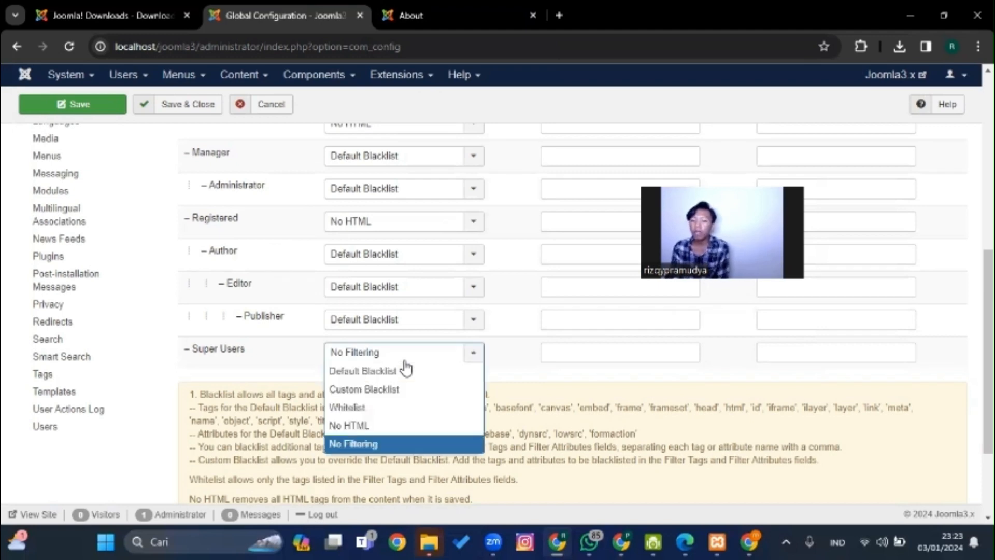
left_click(435, 361)
scroll(434, 363, "up", 5)
scroll(201, 166, "up", 3)
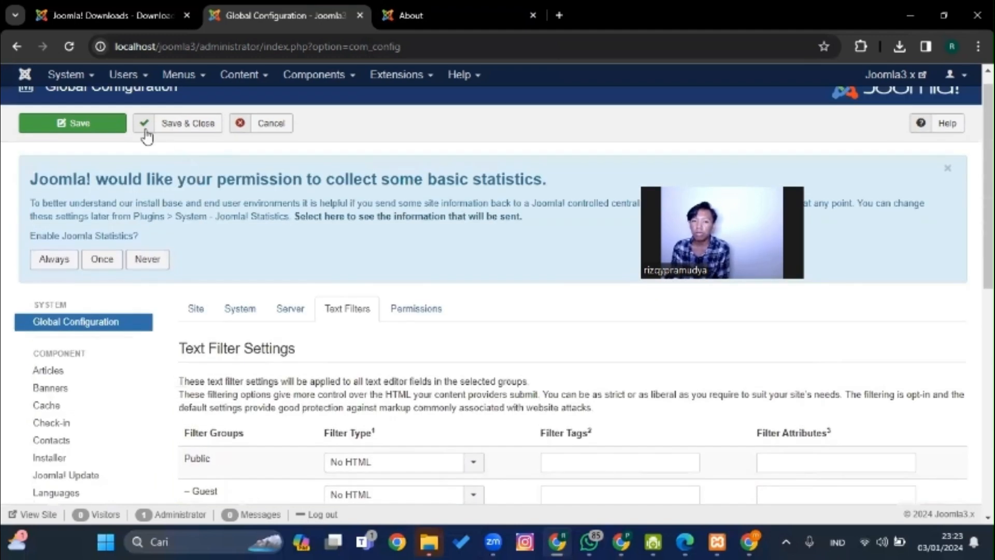
left_click(187, 148)
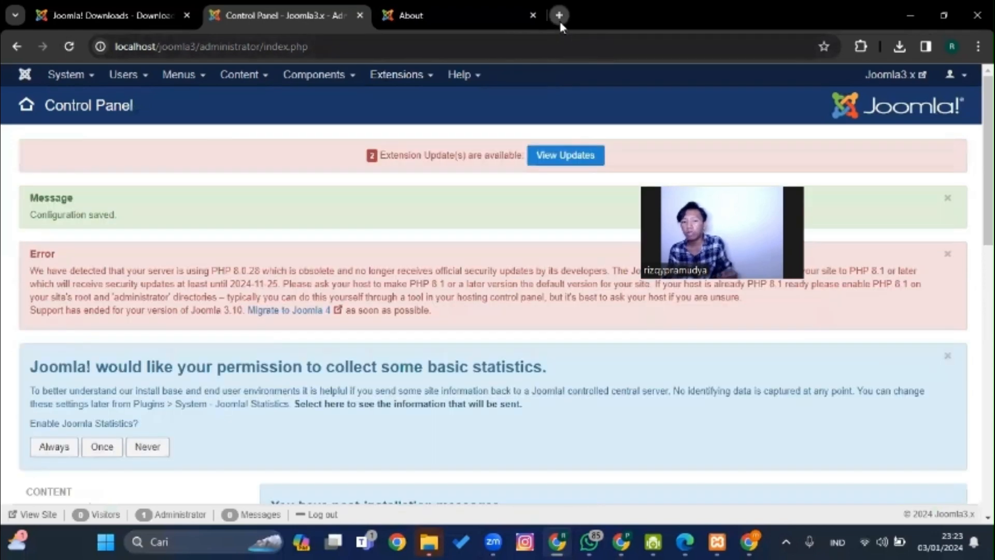
Step: Load the pasted Fasilitas Kampus YouTube URL in a new tab and skip the ad
left_click(559, 21)
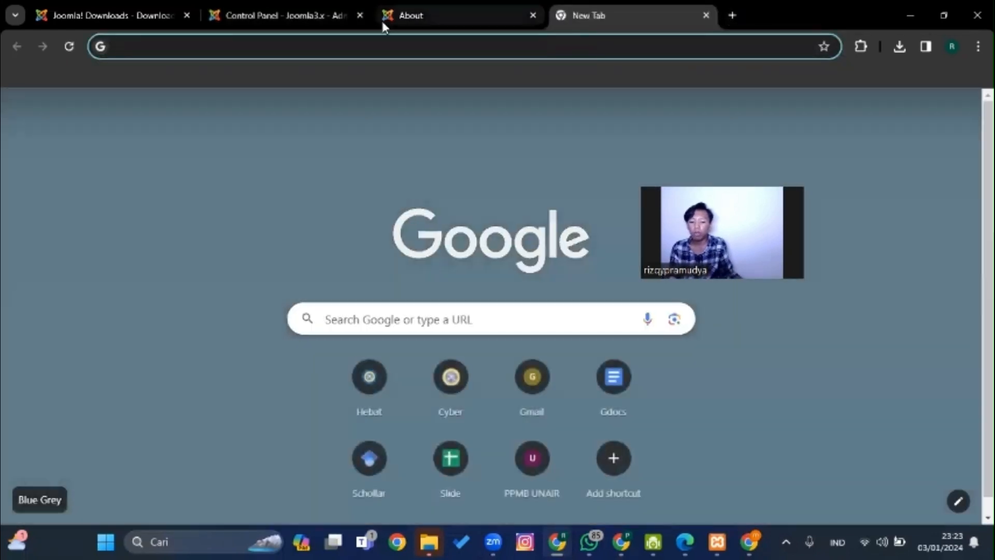
type("https://www.youtube.com/watch?v=KkTCkVytJHI")
key("Return")
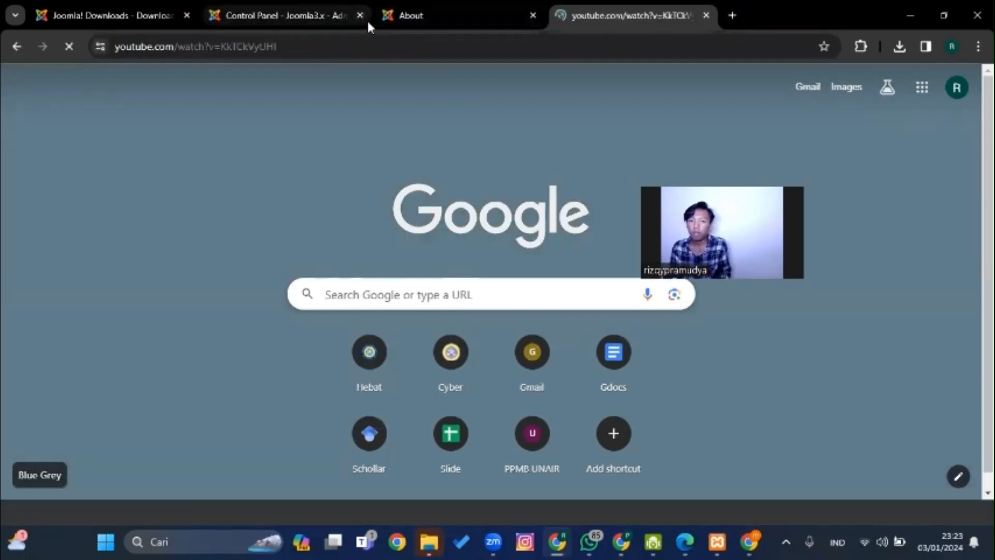
mouse_move(368, 24)
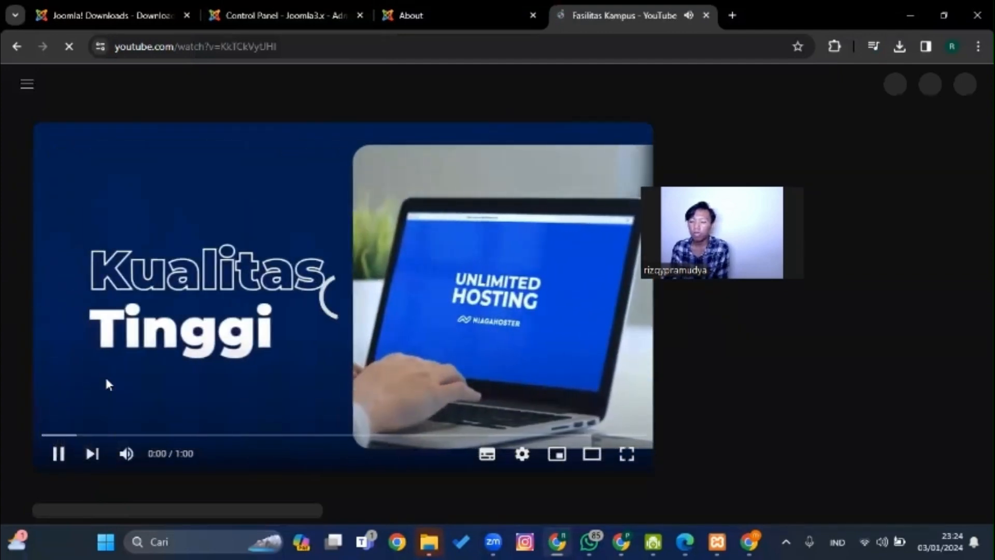
left_click(168, 386)
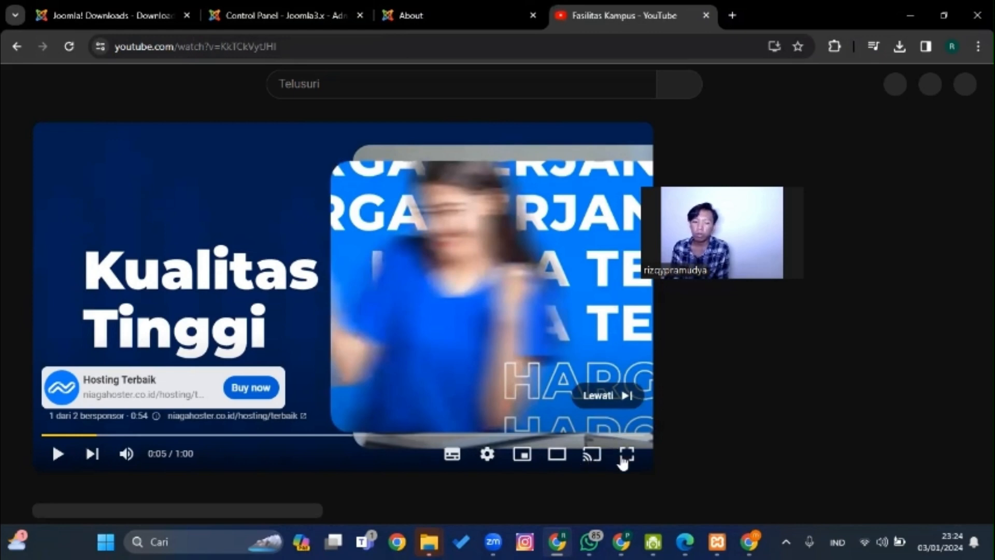
scroll(483, 305, "down", 2)
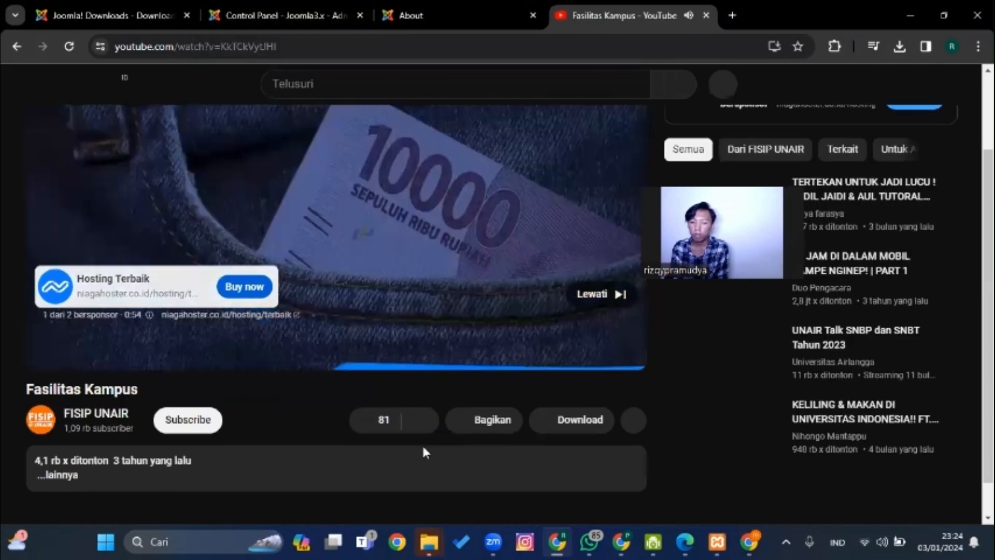
scroll(423, 453, "down", 1)
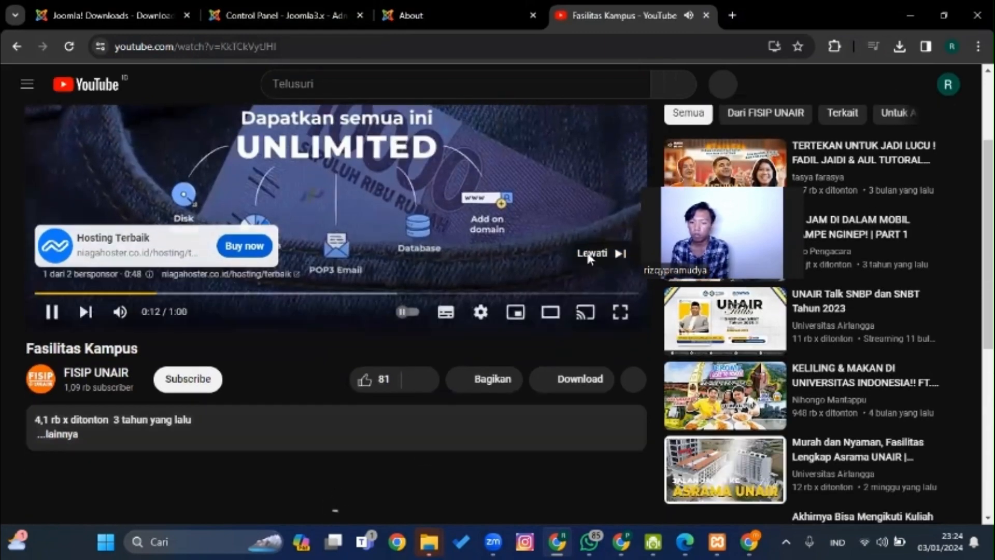
left_click(591, 255)
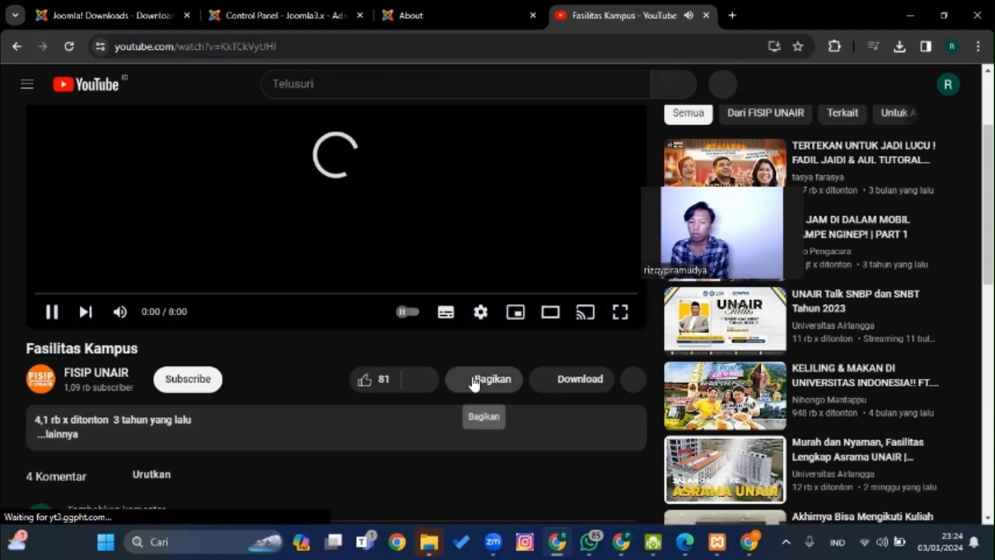
Step: Copy the video's Bagikan > Sematkan iframe code and return to the Joomla tab
left_click(473, 382)
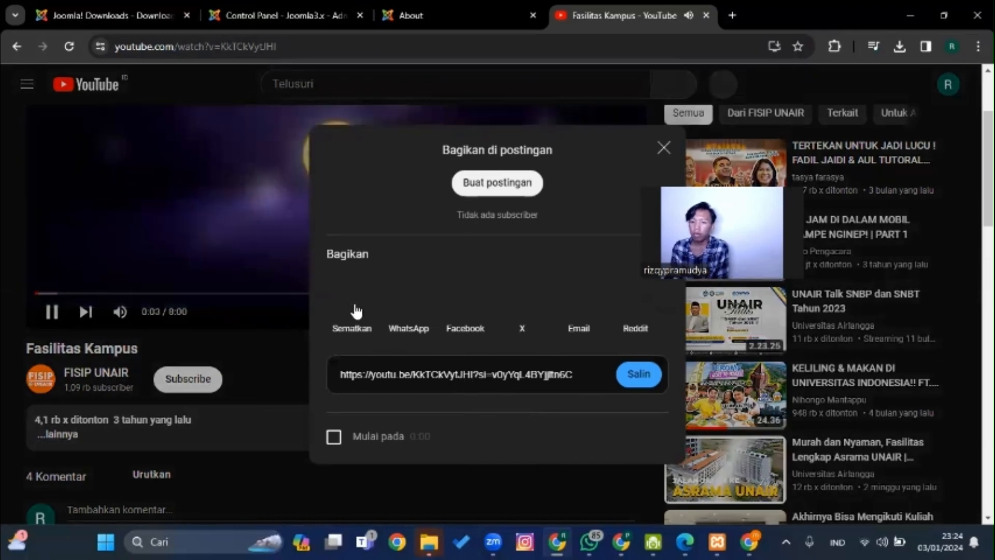
left_click(337, 310)
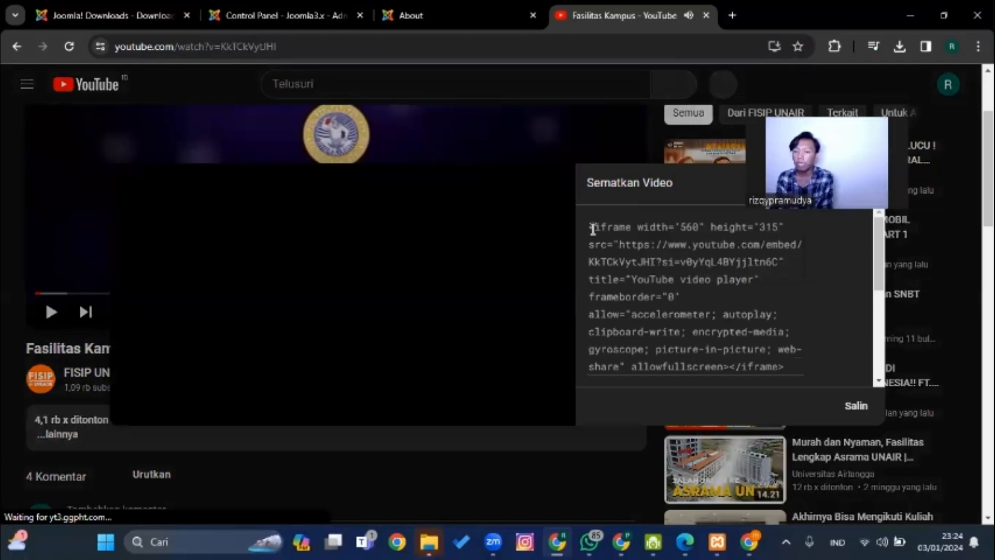
left_click_drag(592, 230, 772, 328)
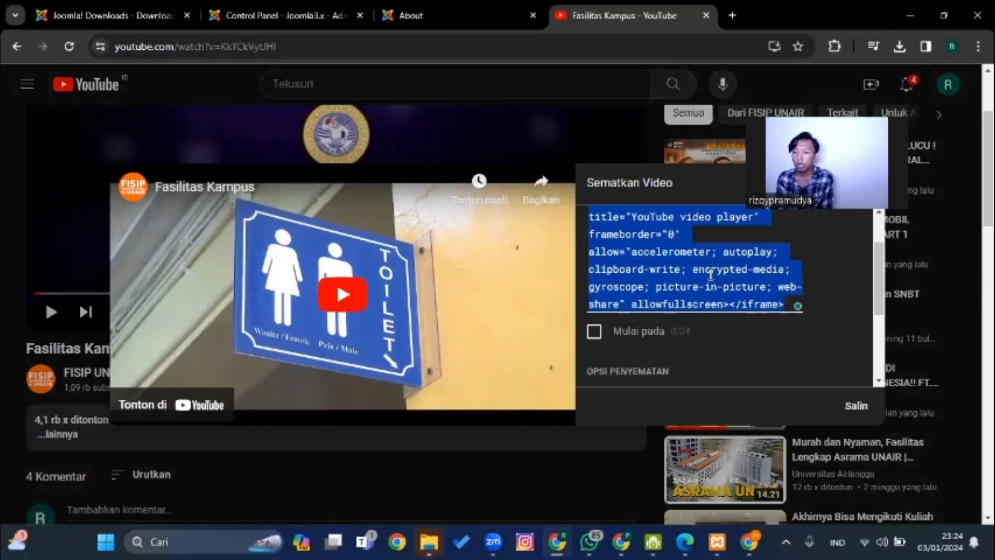
right_click(709, 273)
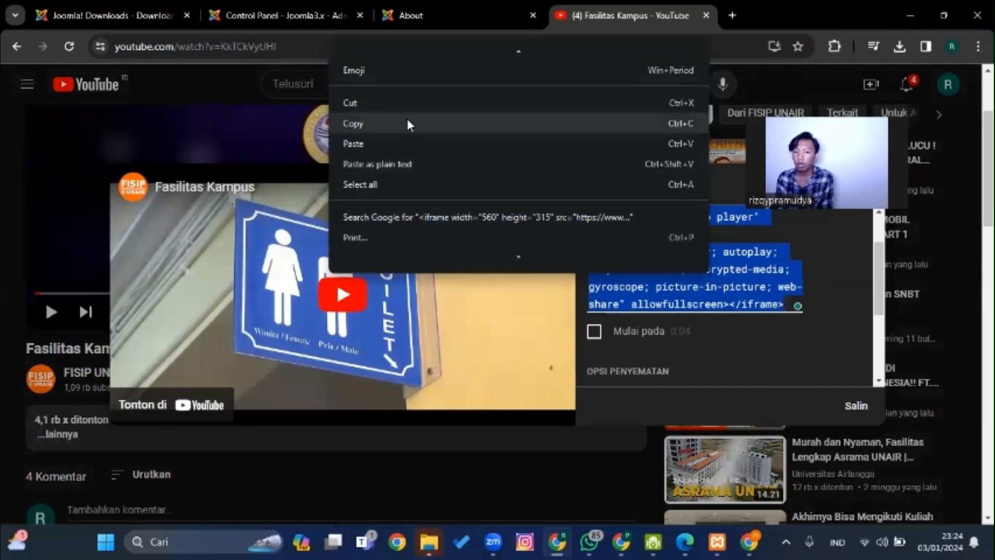
left_click(407, 123)
left_click(303, 21)
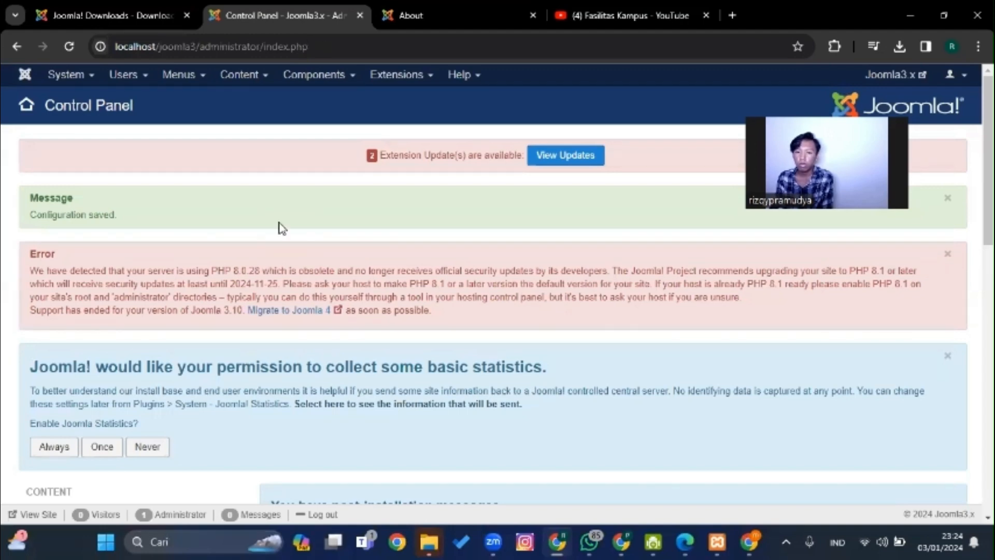
Step: List All Menu Items filtered to Main Menu, showing Home, About, Author Login and FISIP
scroll(280, 228, "down", 2)
scroll(280, 228, "up", 2)
left_click(180, 78)
mouse_move(185, 100)
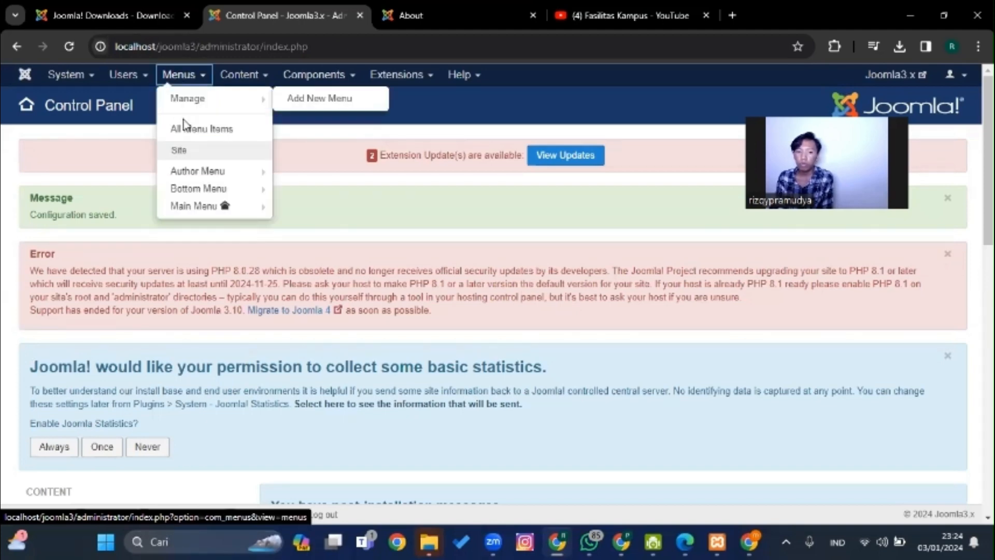
left_click(201, 129)
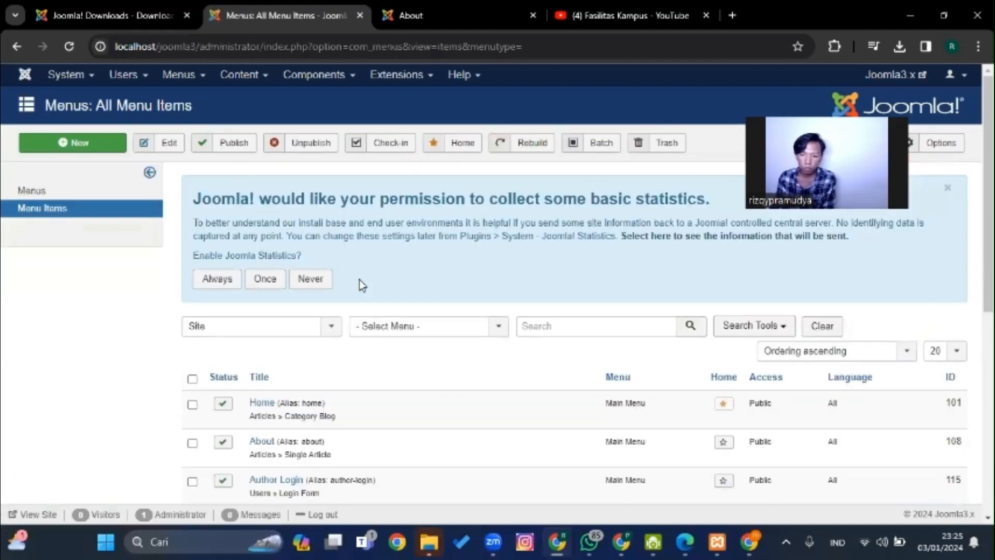
scroll(403, 337, "down", 1)
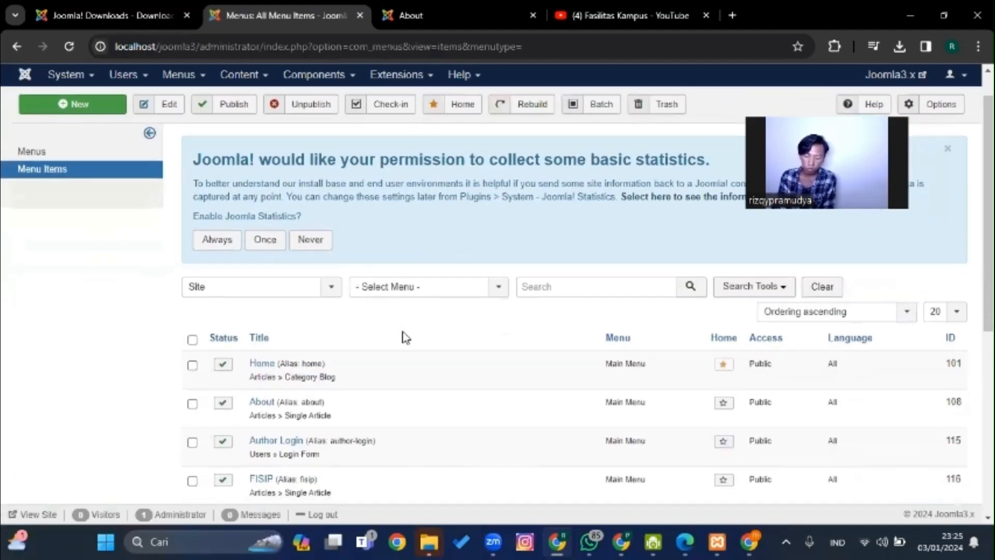
scroll(406, 337, "down", 2)
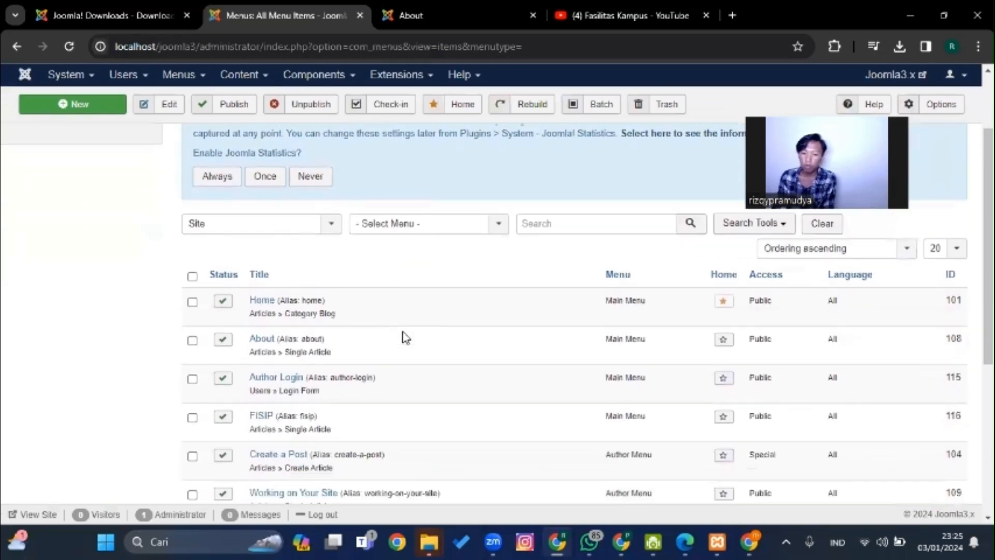
scroll(405, 339, "up", 3)
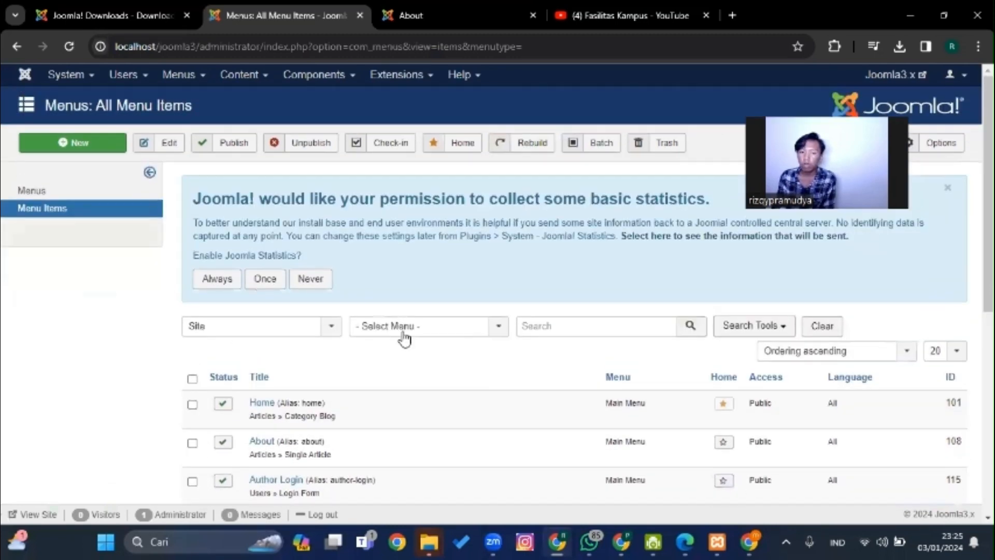
scroll(405, 340, "down", 4)
scroll(272, 298, "up", 2)
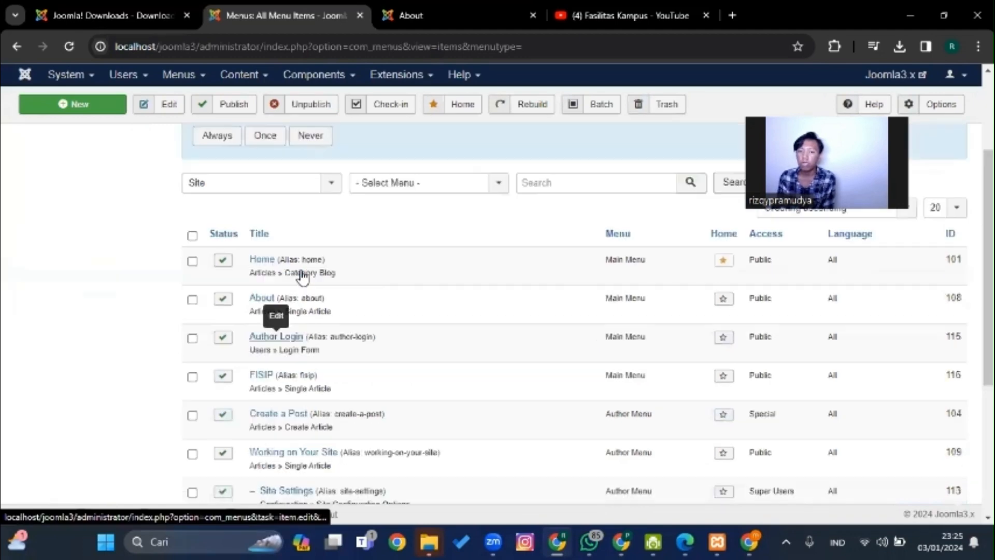
left_click(365, 192)
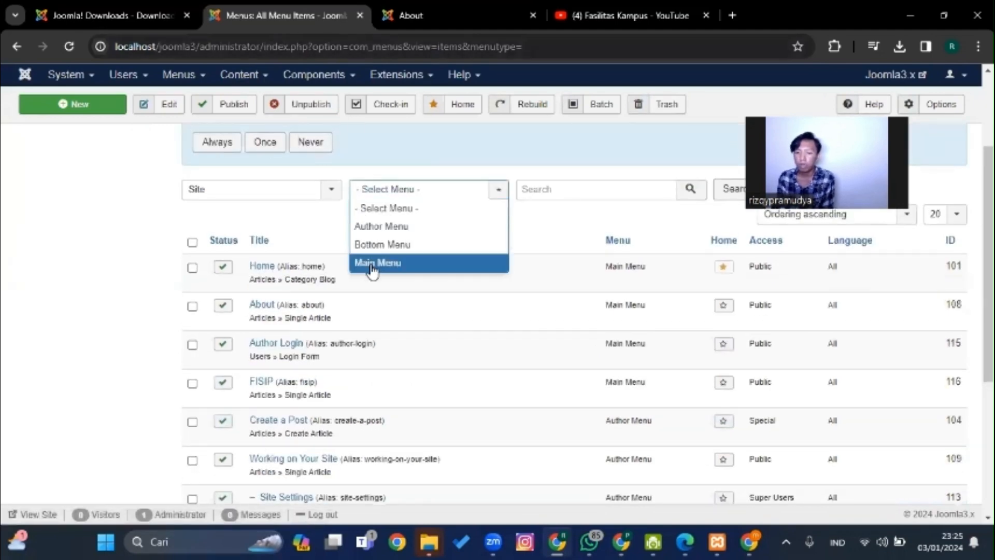
left_click(371, 263)
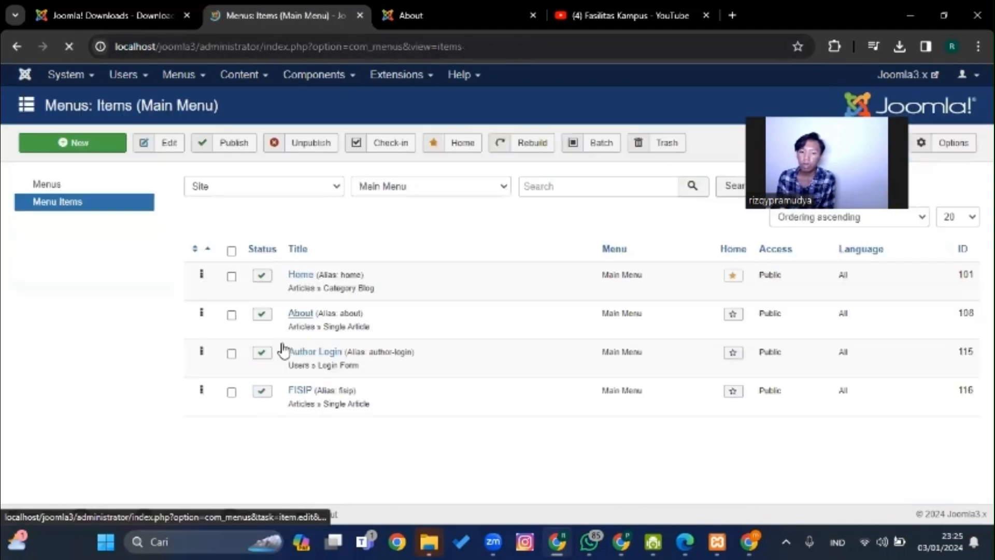
scroll(290, 410, "down", 2)
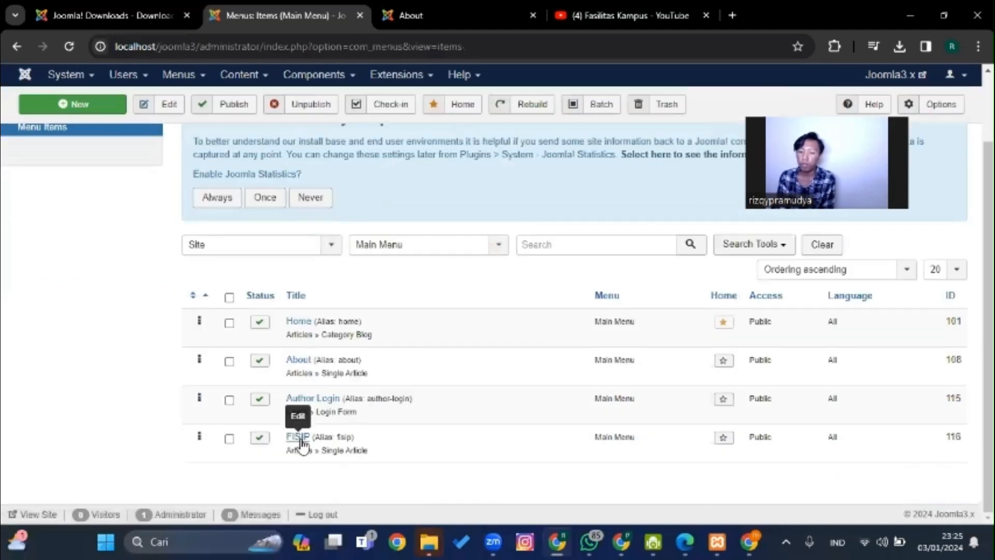
Step: Paste the YouTube iframe after '1. Fasilitas' in the Fisip article, saving the article and FISIP item
left_click(302, 438)
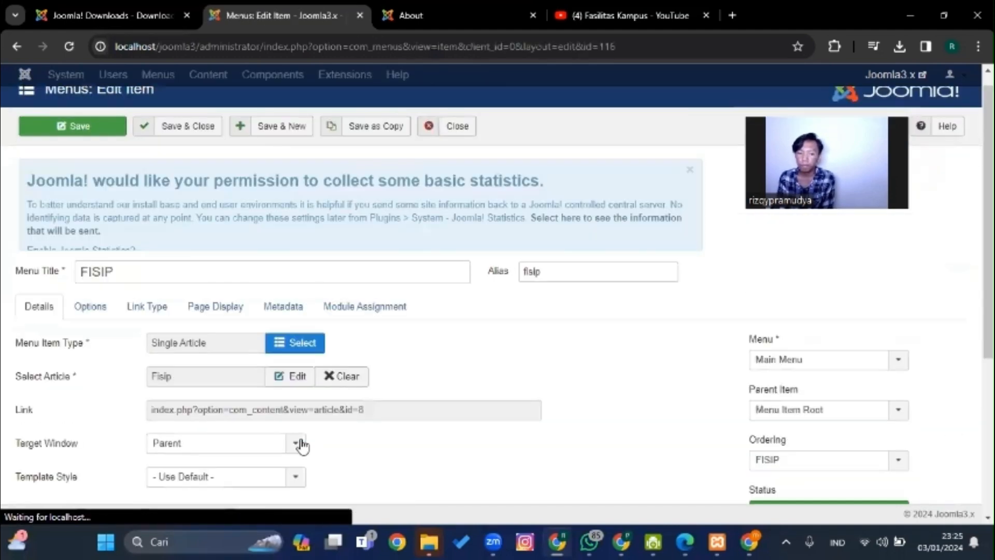
scroll(247, 375, "down", 2)
left_click(296, 349)
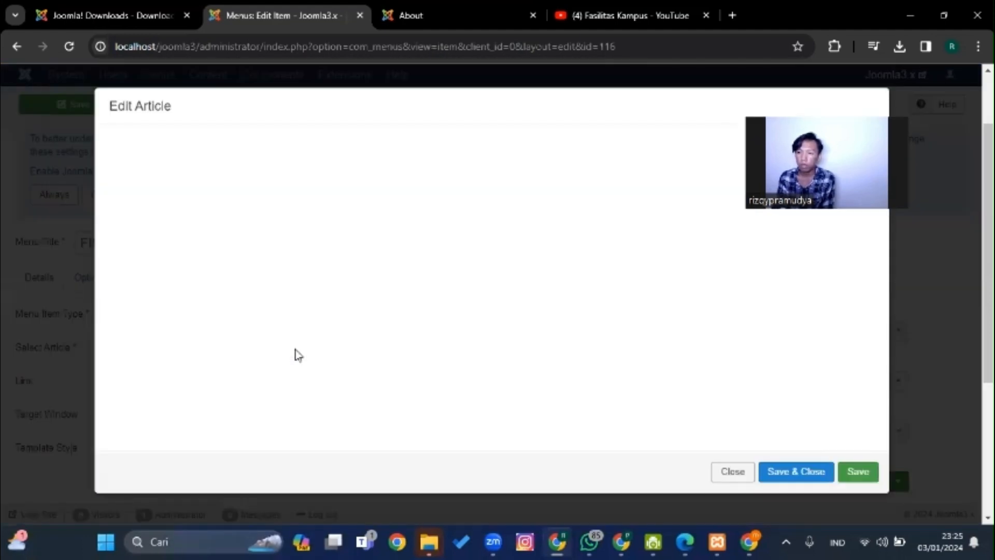
left_click(208, 235)
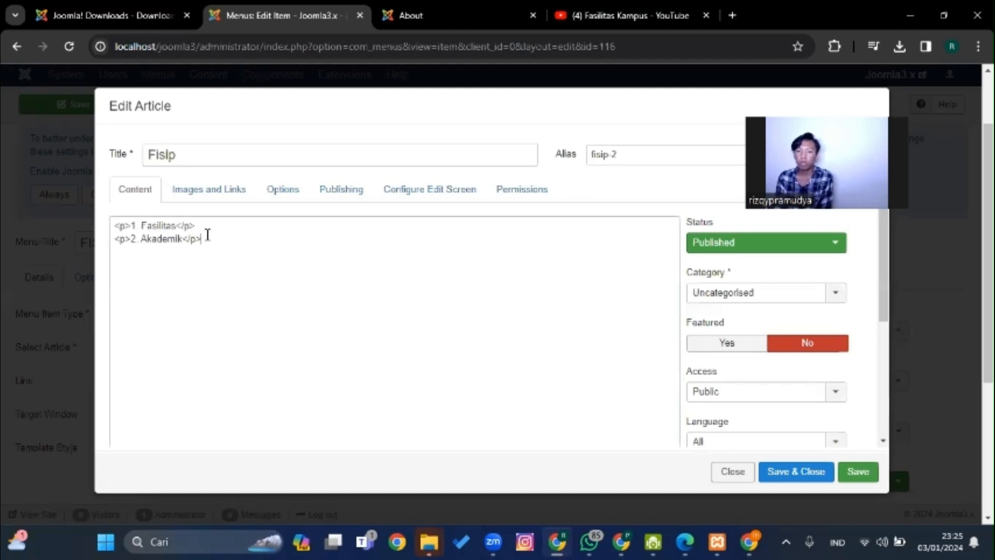
key("Return")
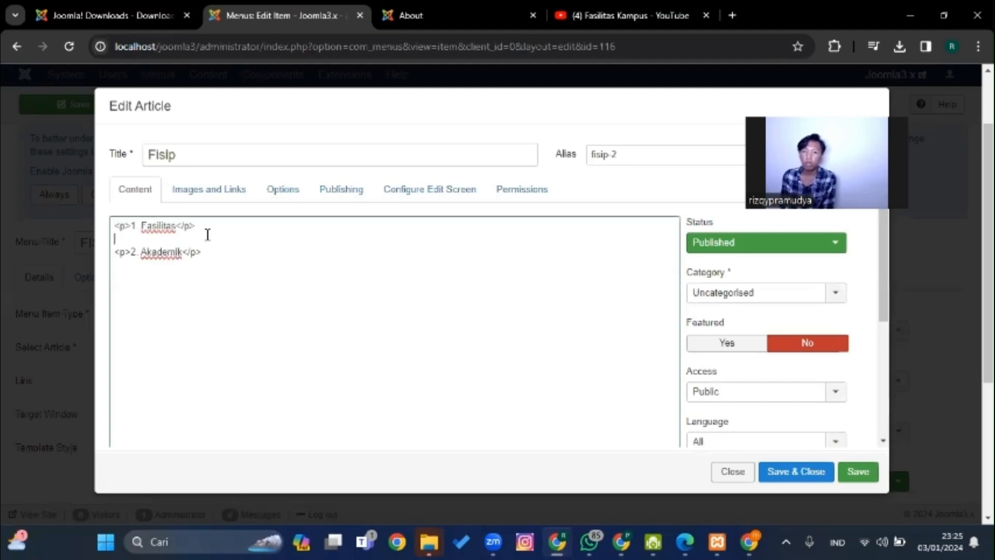
key("ctrl+v")
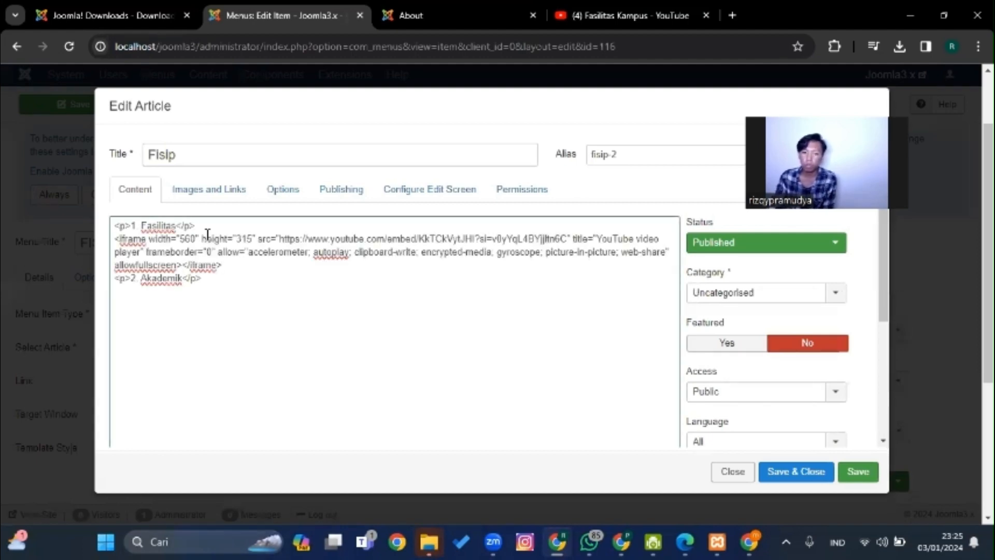
key("Return")
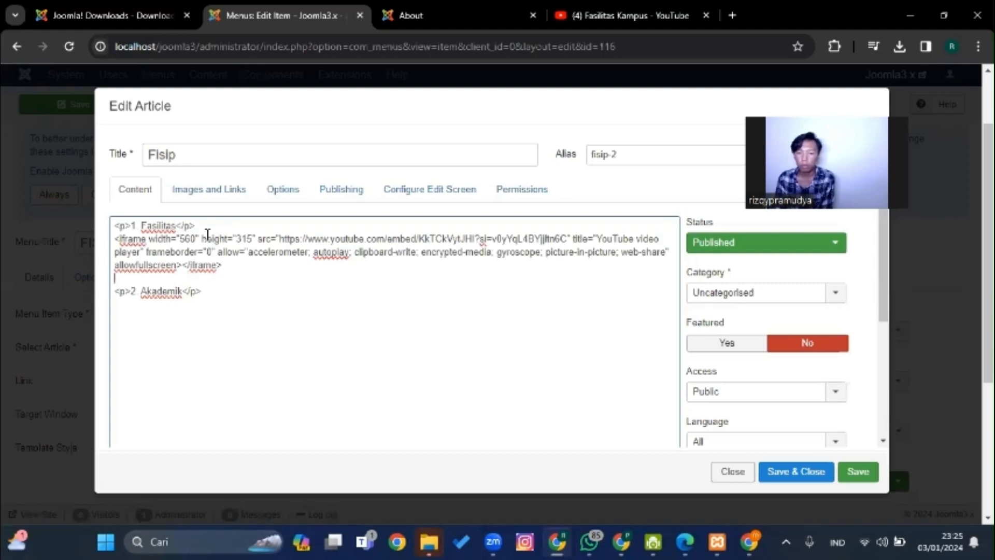
left_click(824, 473)
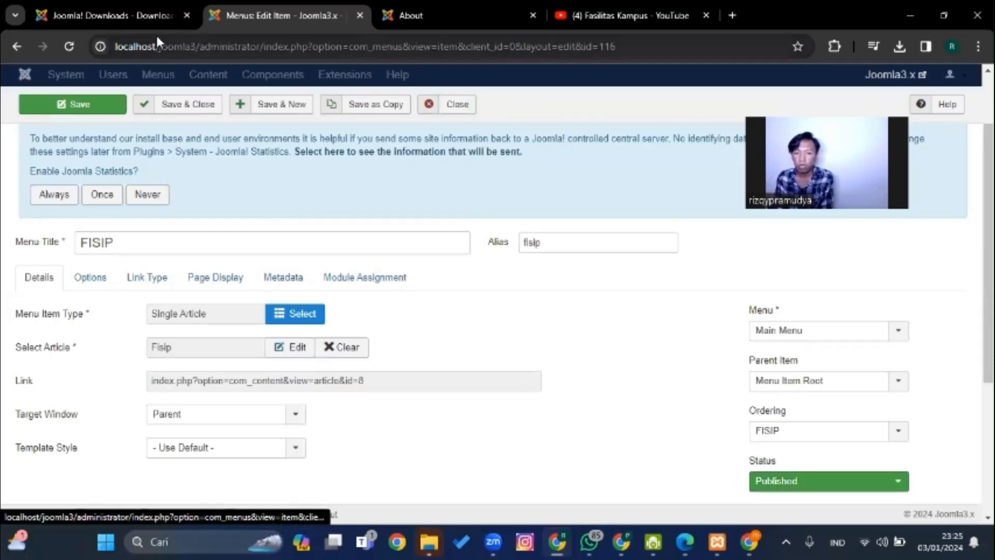
left_click(181, 108)
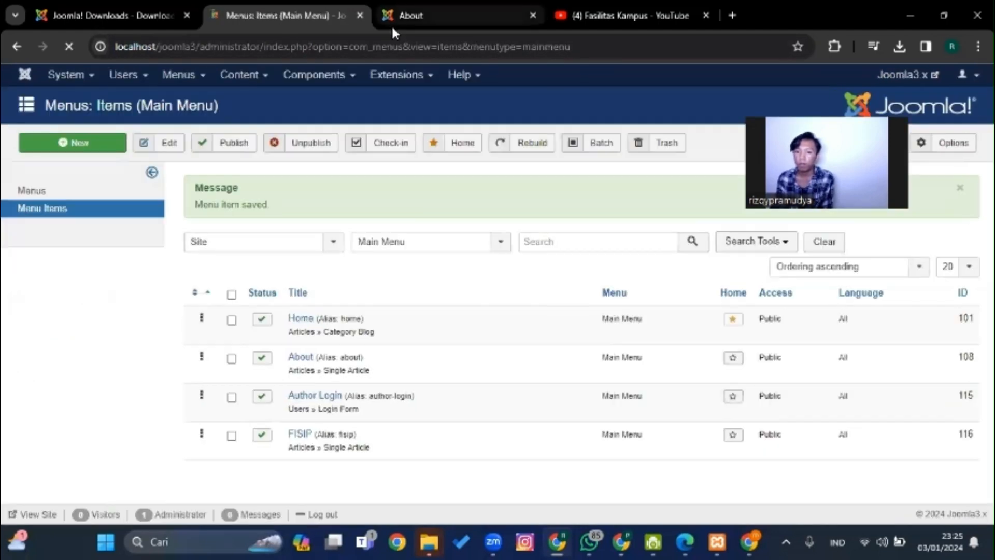
left_click(393, 24)
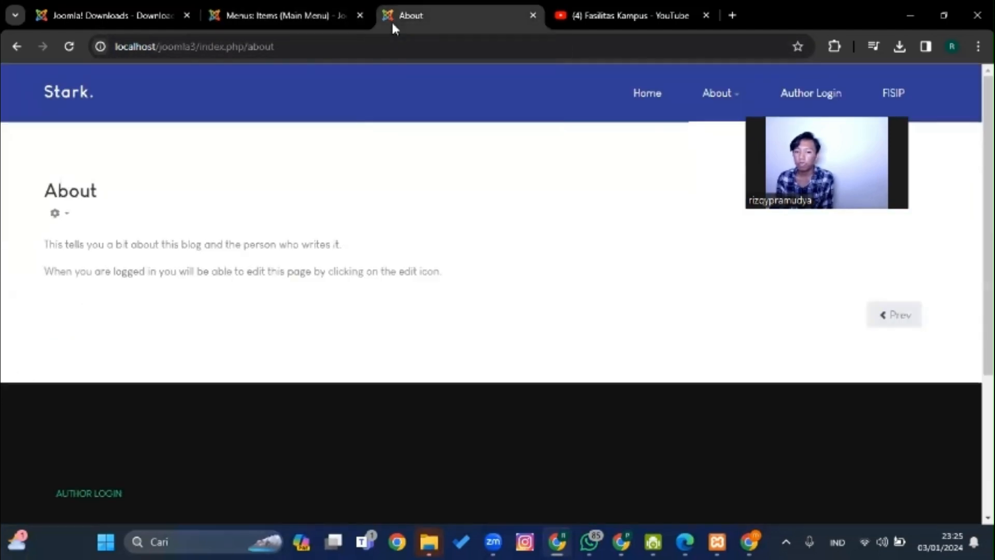
left_click(895, 95)
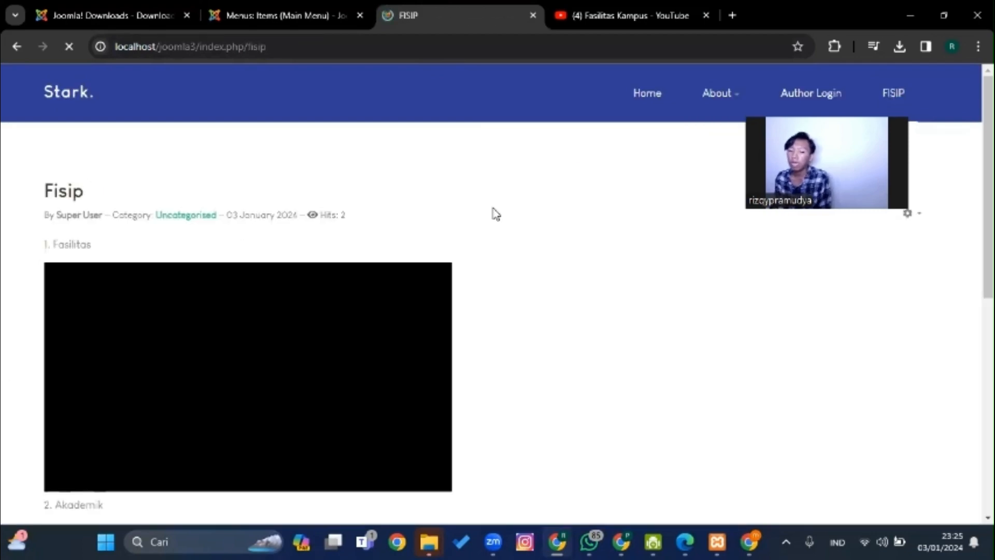
scroll(494, 213, "down", 1)
scroll(493, 213, "up", 1)
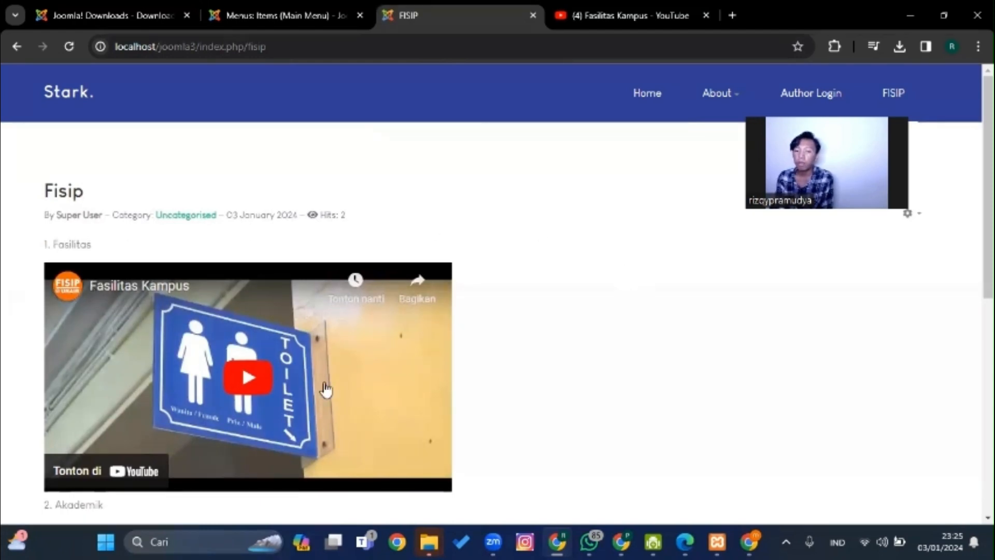
left_click(242, 395)
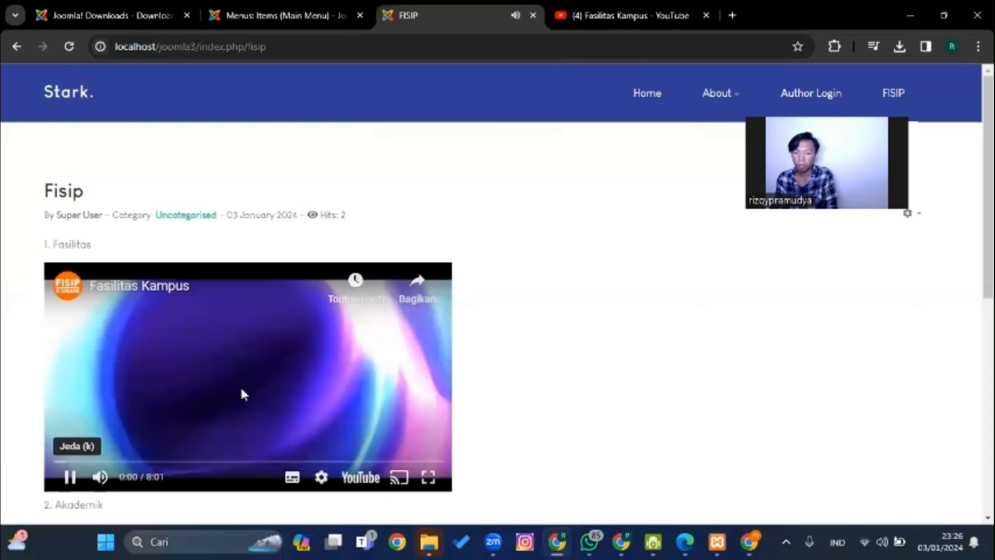
scroll(307, 389, "down", 1)
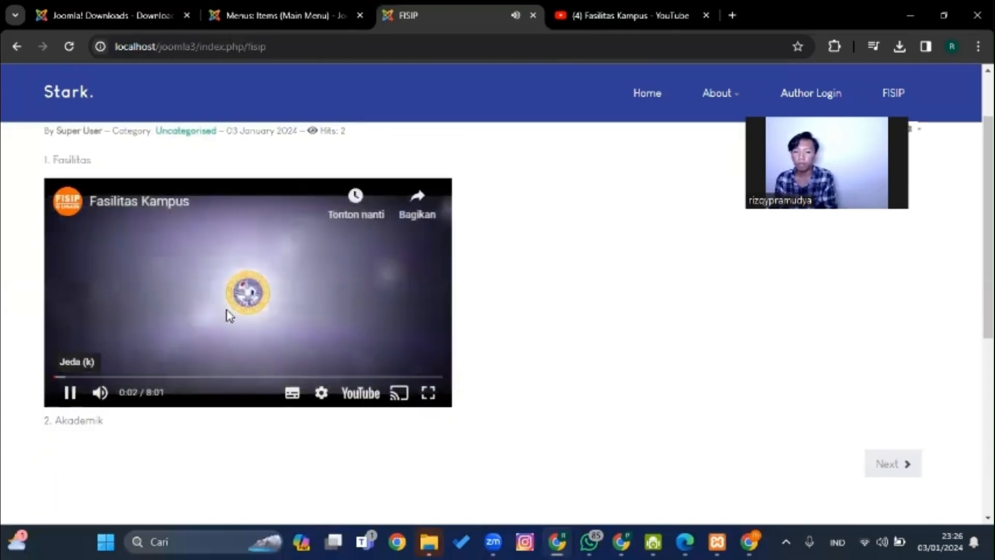
left_click(229, 316)
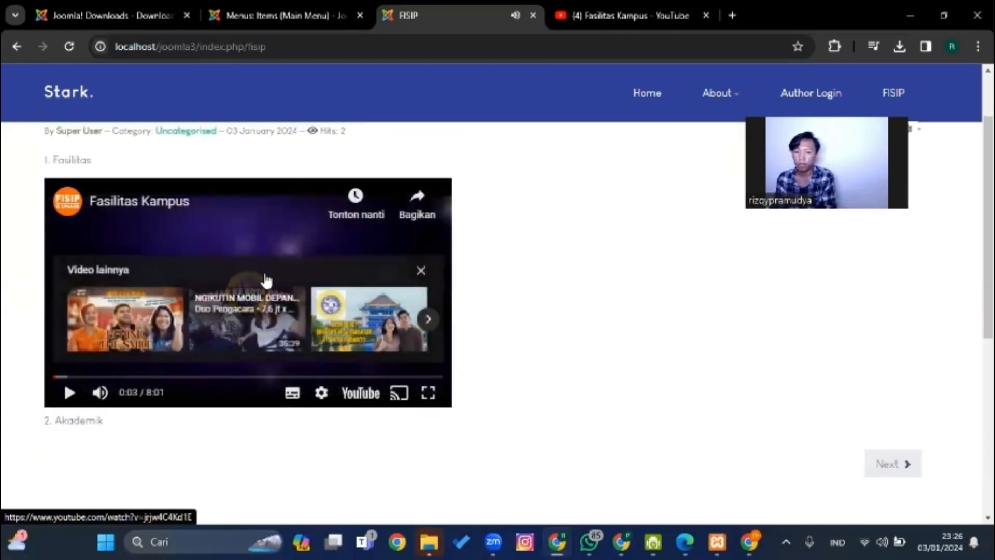
left_click(423, 271)
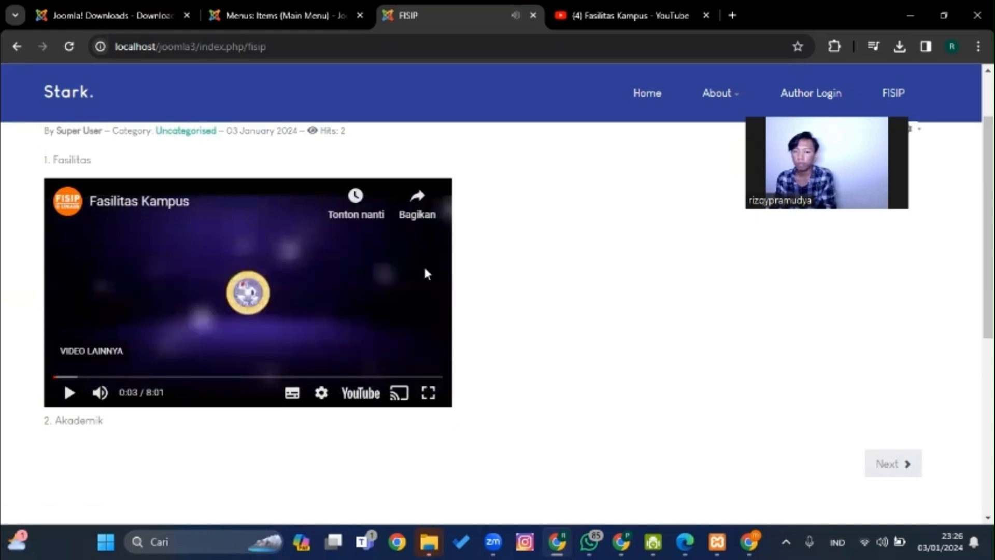
left_click(299, 263)
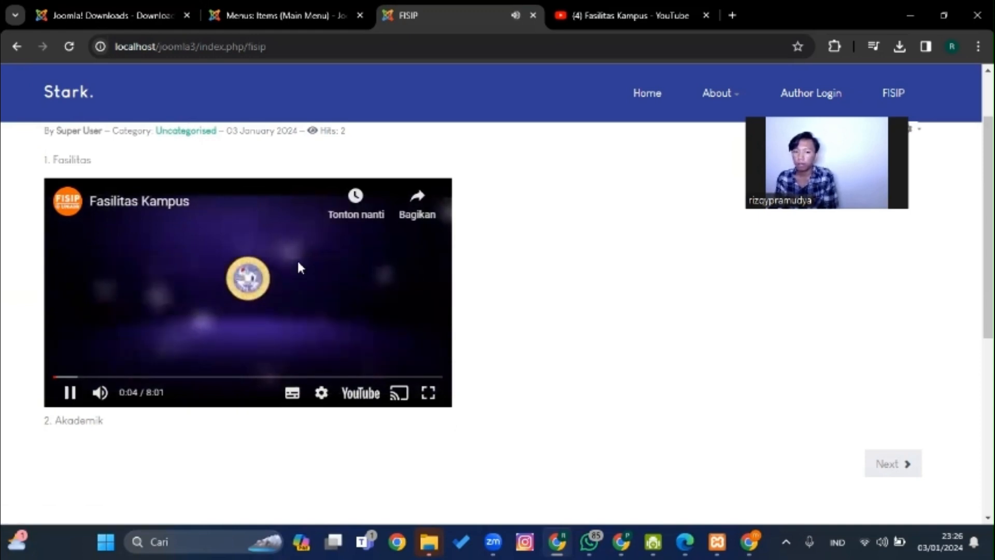
left_click(298, 264)
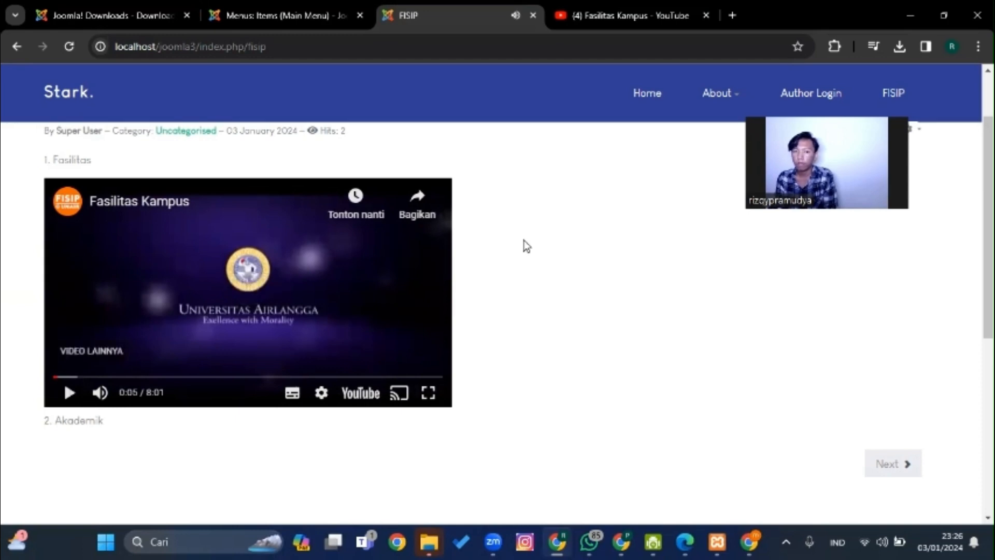
scroll(524, 244, "up", 2)
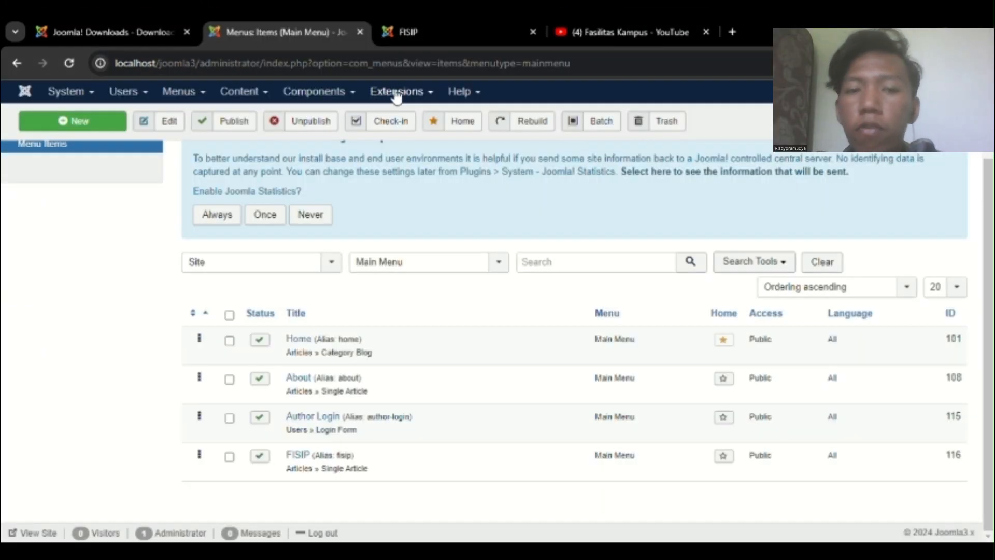
Step: Search available languages for 'Bahasa Indonesia' and install the Indonesian (id-ID) pack
left_click(397, 95)
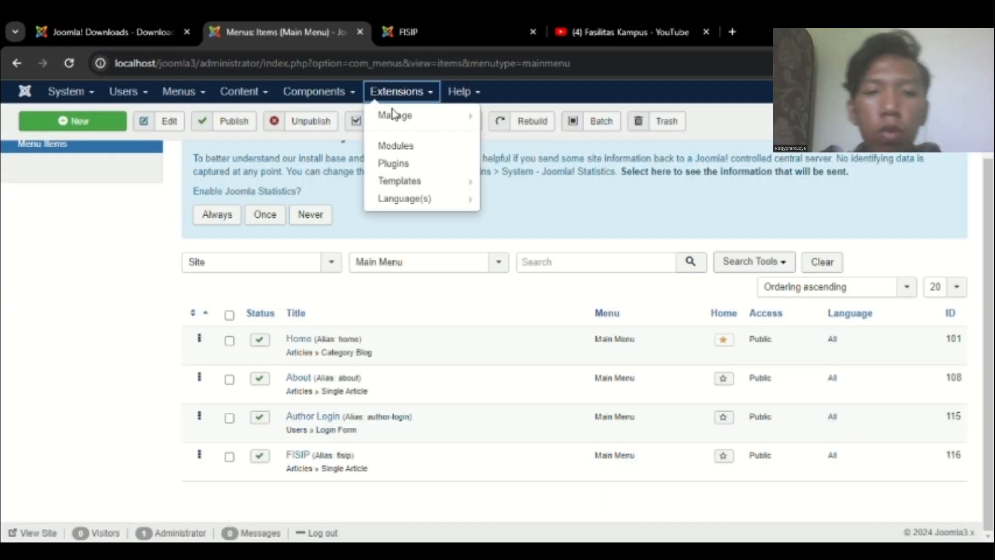
left_click(410, 199)
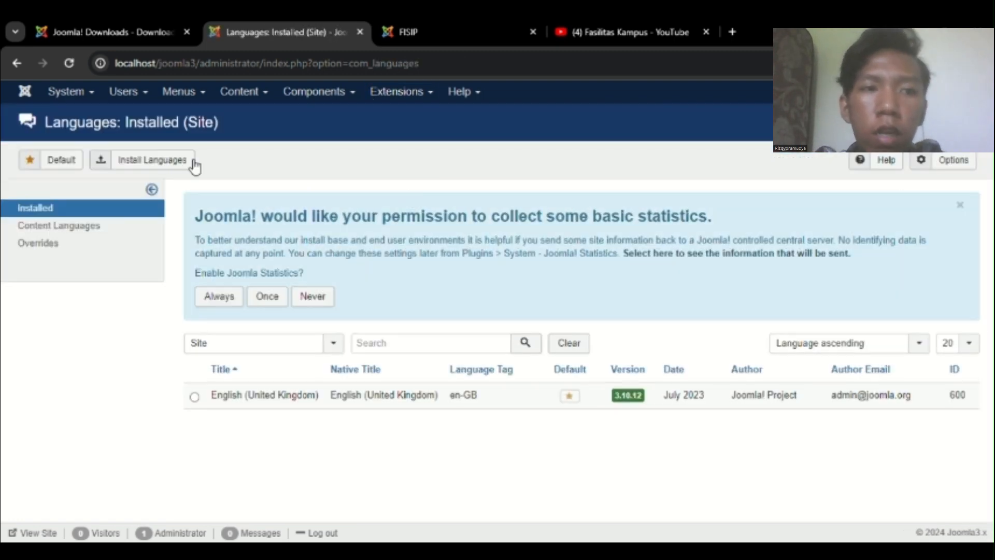
left_click(173, 162)
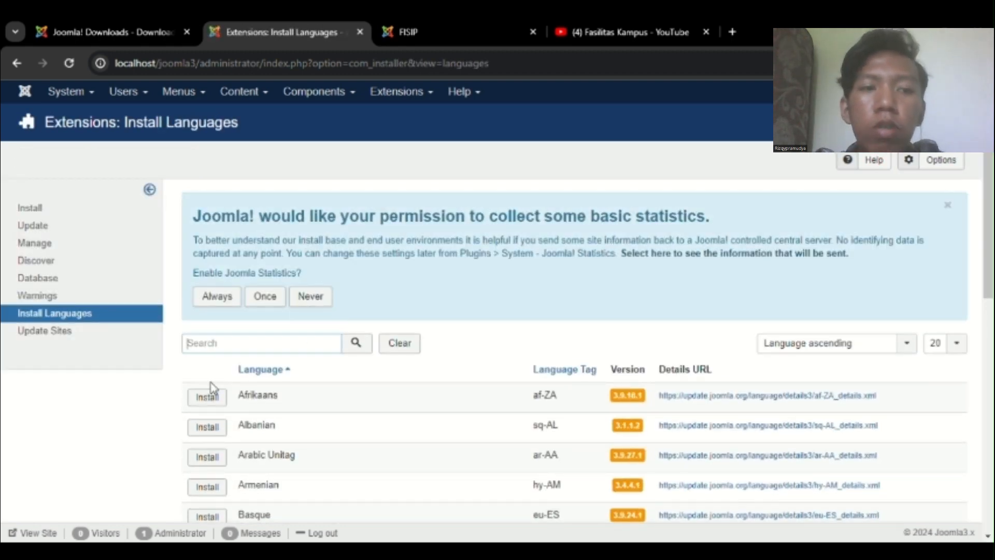
type("Bahasa")
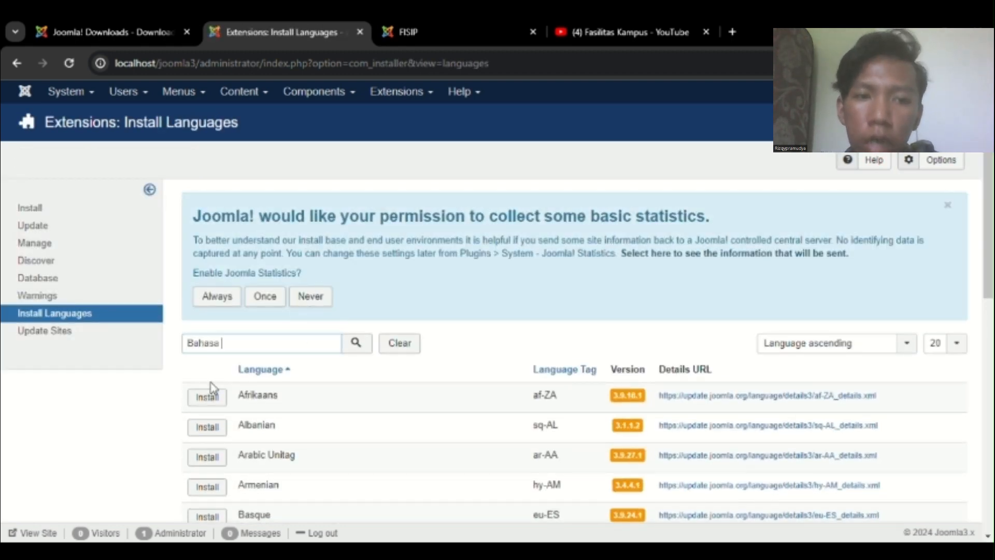
type(" Indones")
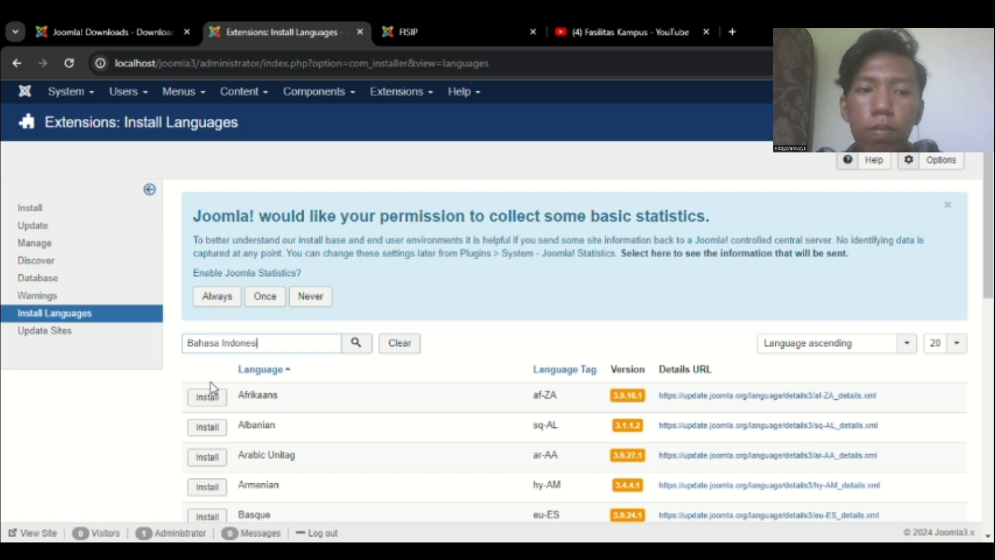
type("ia")
key("Return")
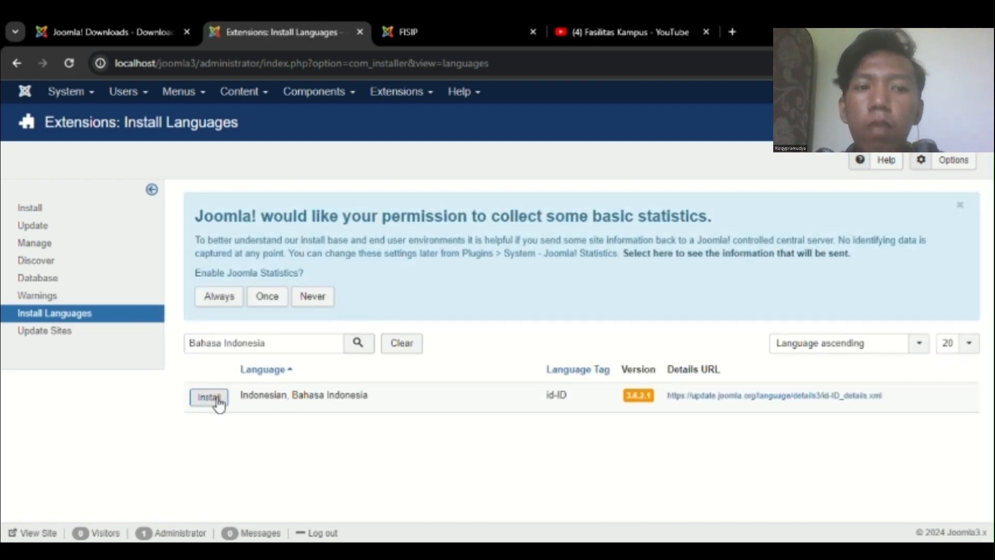
left_click(209, 397)
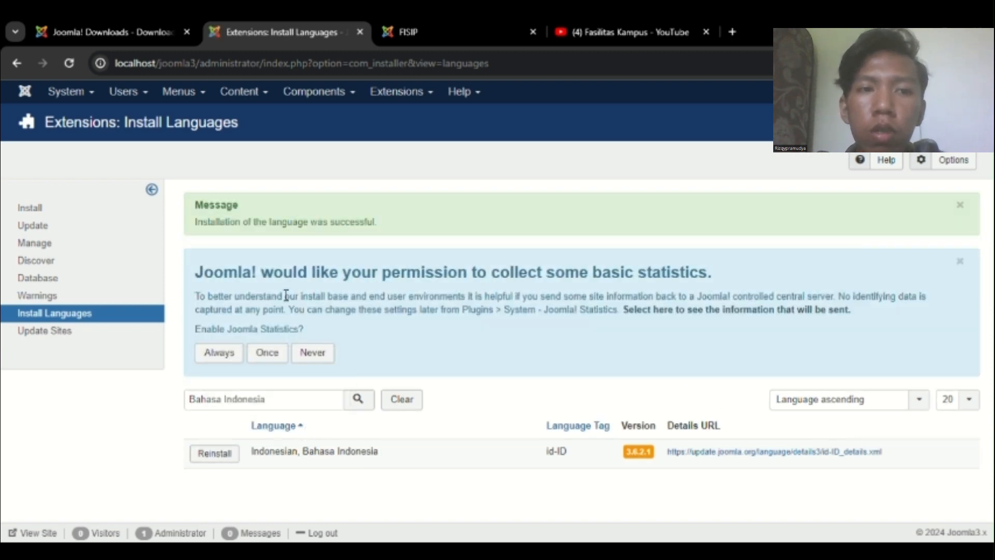
Step: Publish the Bahasa Indonesia entry in the Content Languages list
left_click(409, 93)
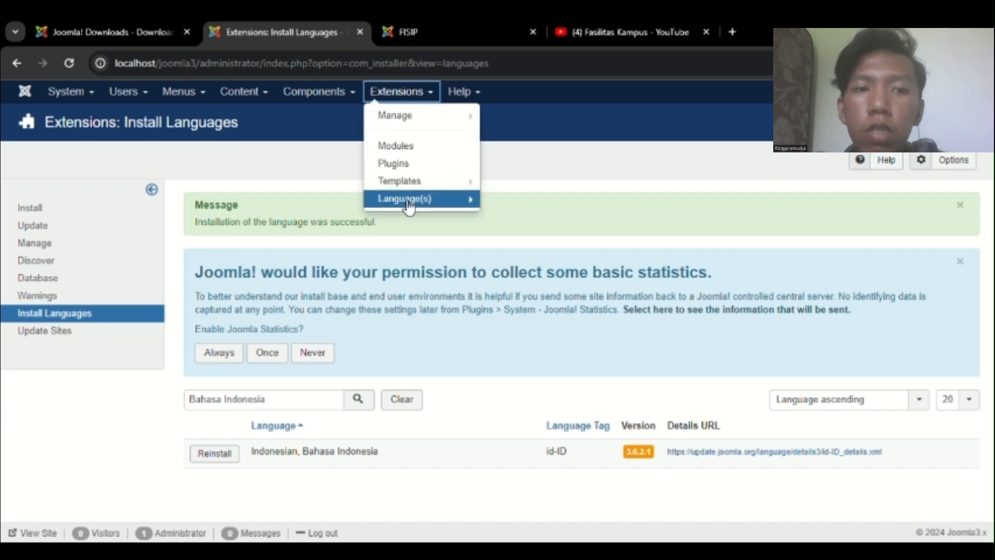
mouse_move(471, 200)
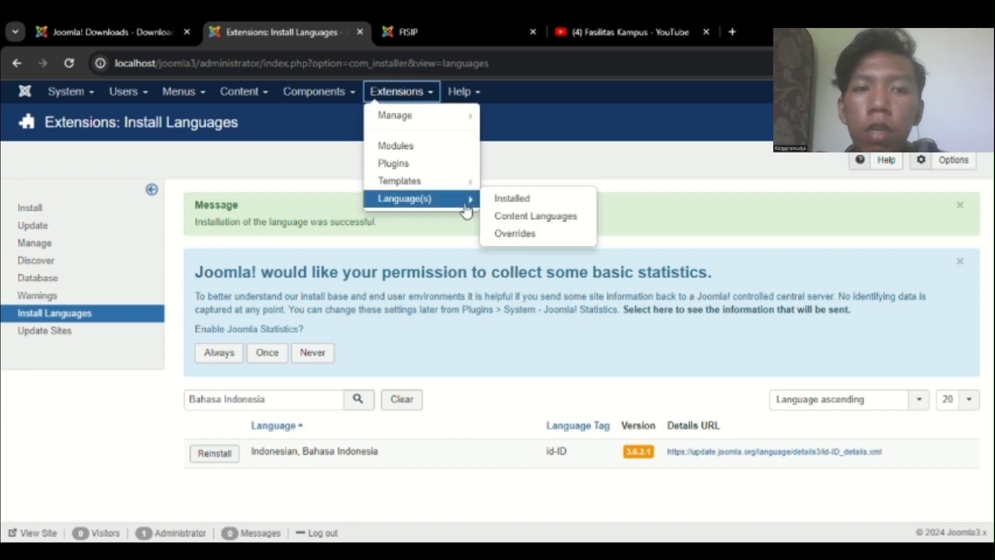
left_click(502, 222)
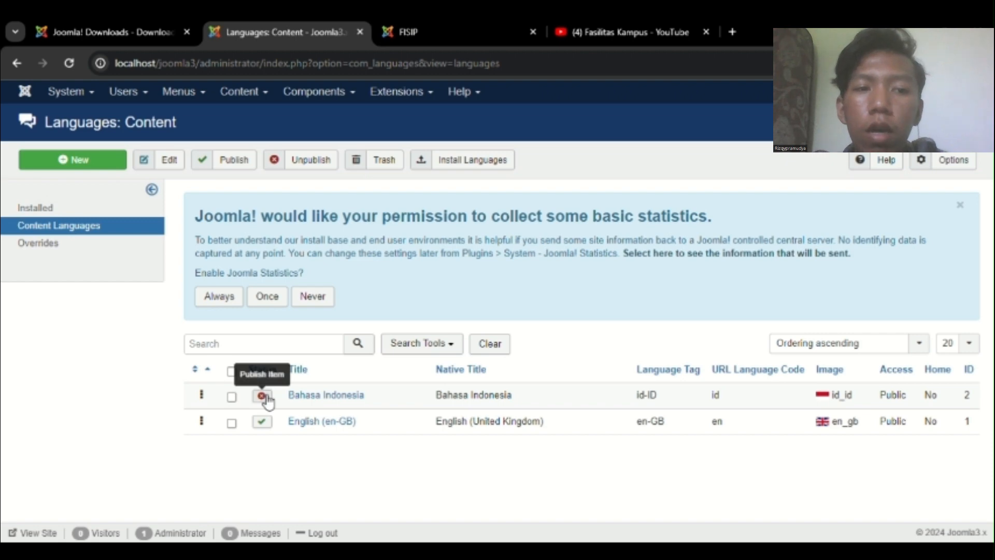
left_click(262, 397)
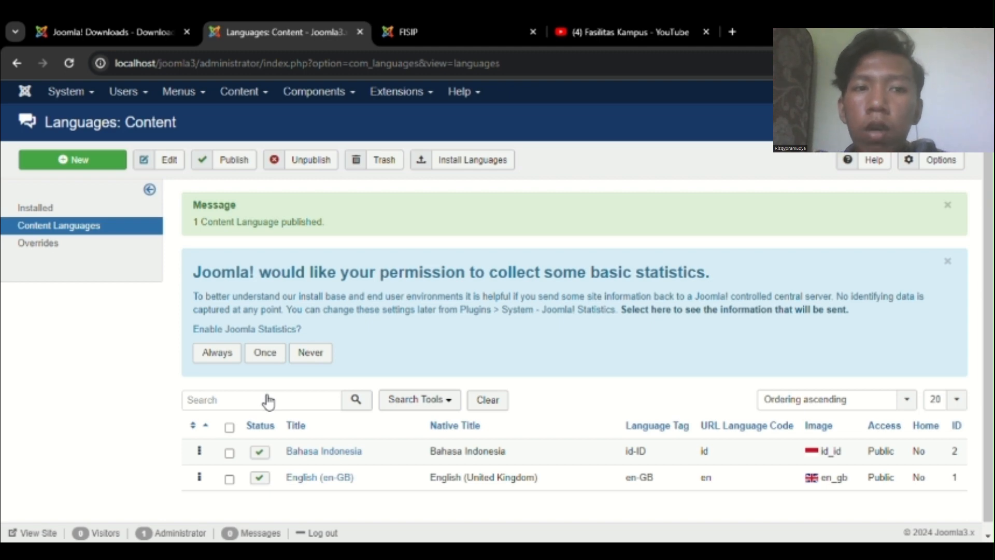
Step: Add a category titled Indonesia with no parent and language Bahasa Indonesia, and save it
left_click(239, 92)
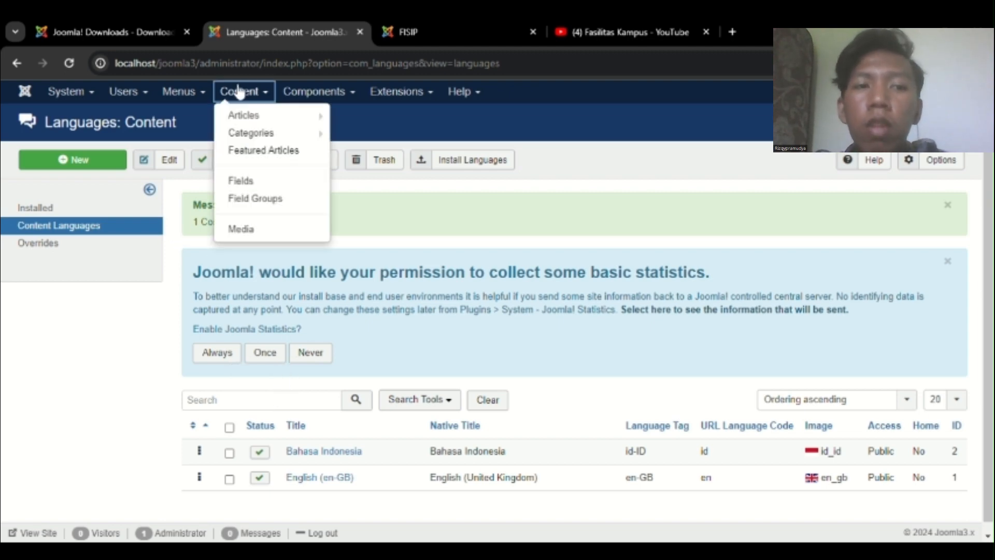
mouse_move(262, 133)
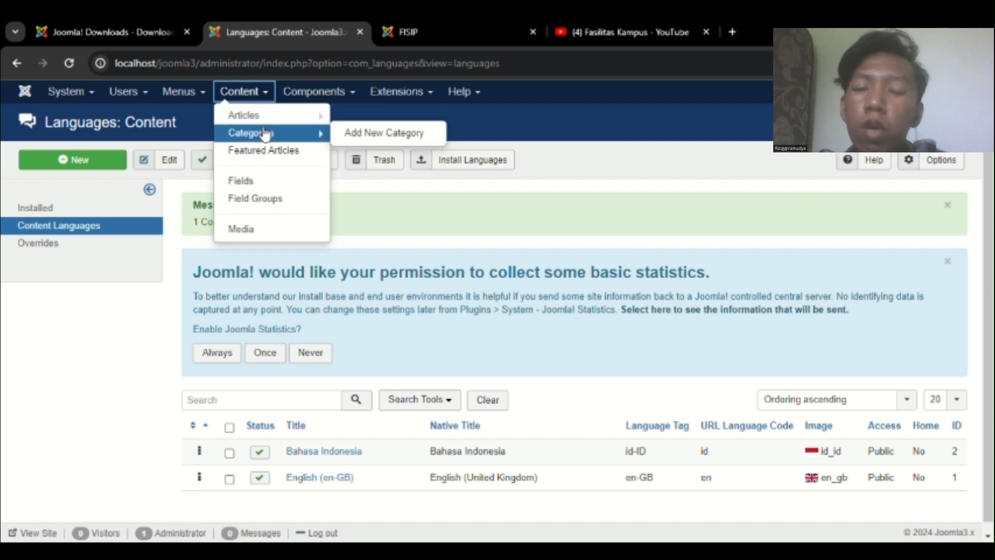
left_click(382, 141)
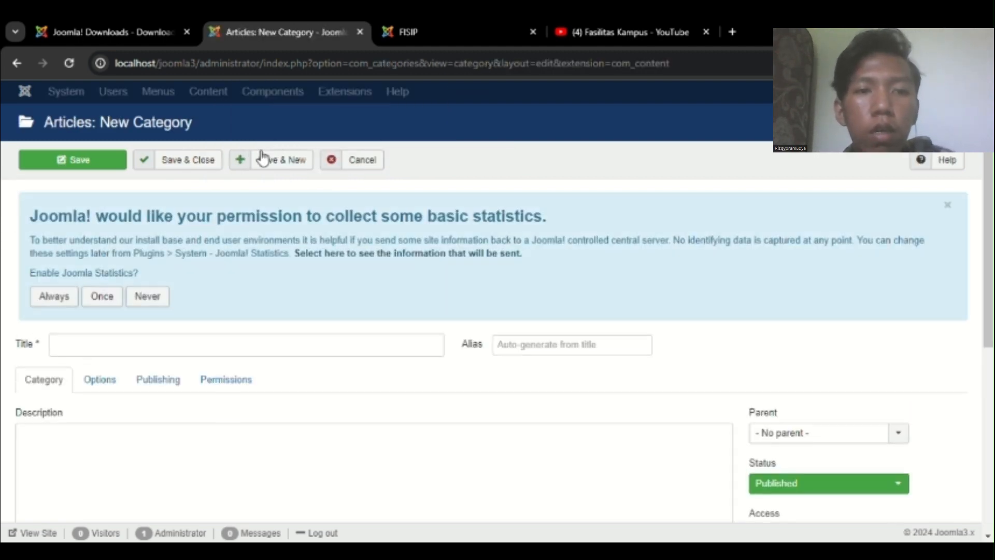
scroll(145, 360, "down", 1)
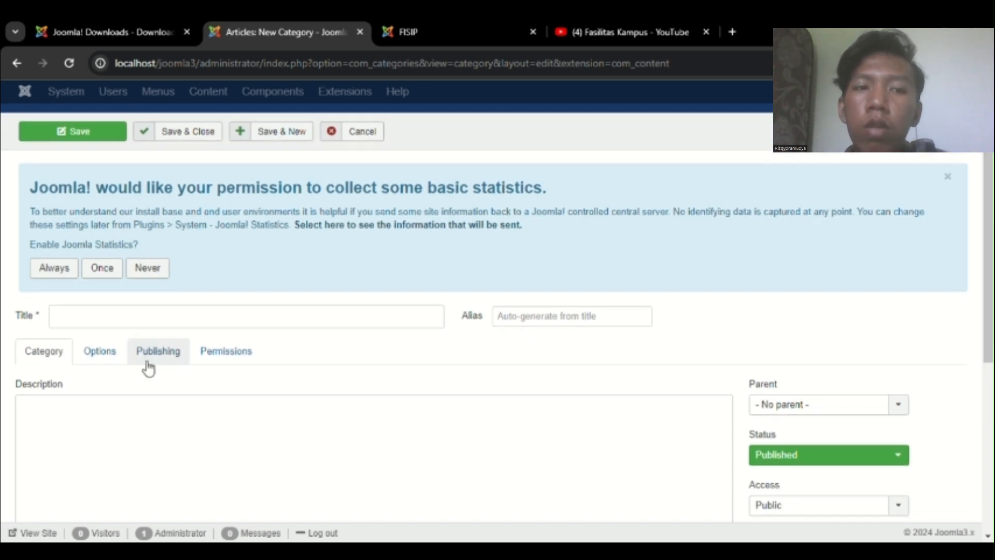
left_click(128, 323)
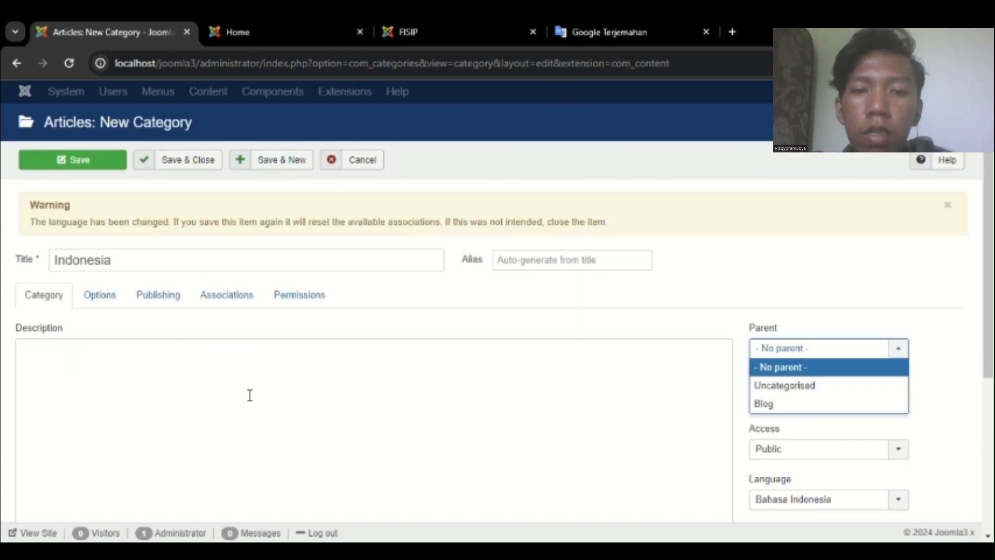
left_click(249, 395)
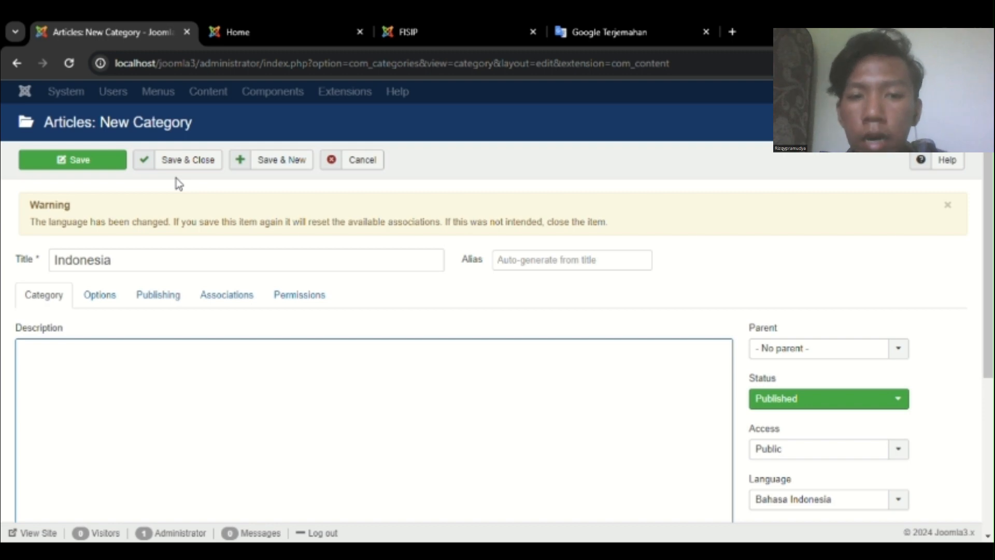
left_click(145, 161)
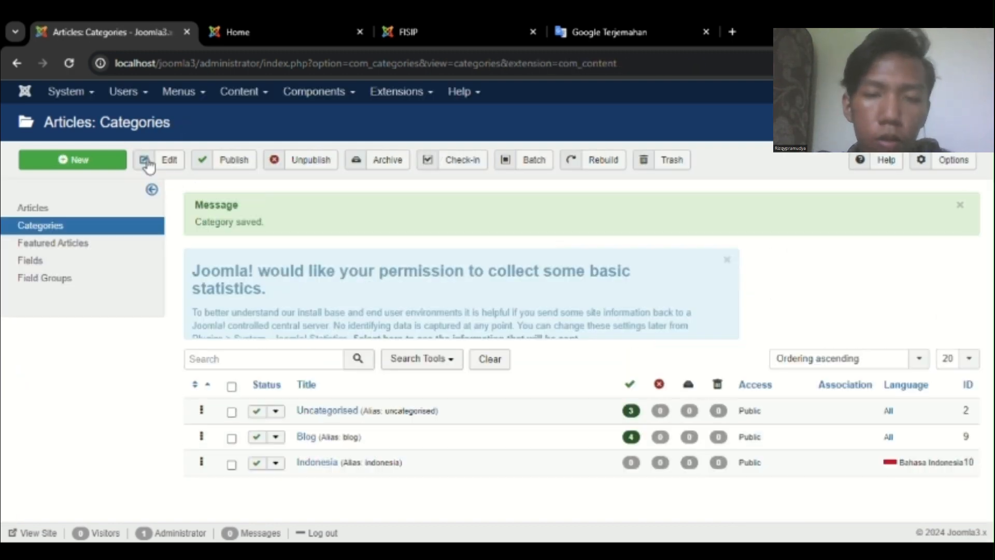
scroll(318, 402, "down", 1)
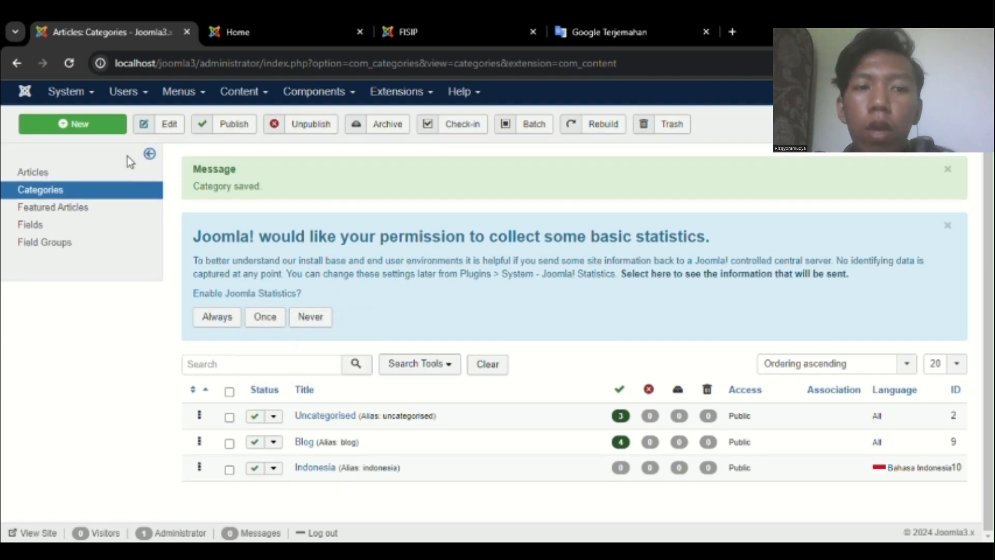
Step: Create a new category titled English with language English (en-GB) and save it
left_click(97, 133)
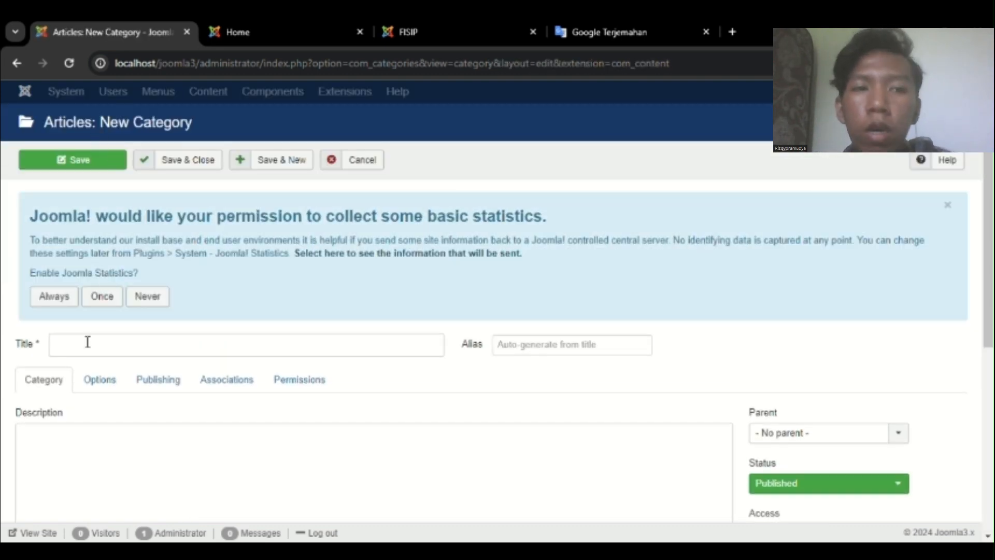
left_click(88, 341)
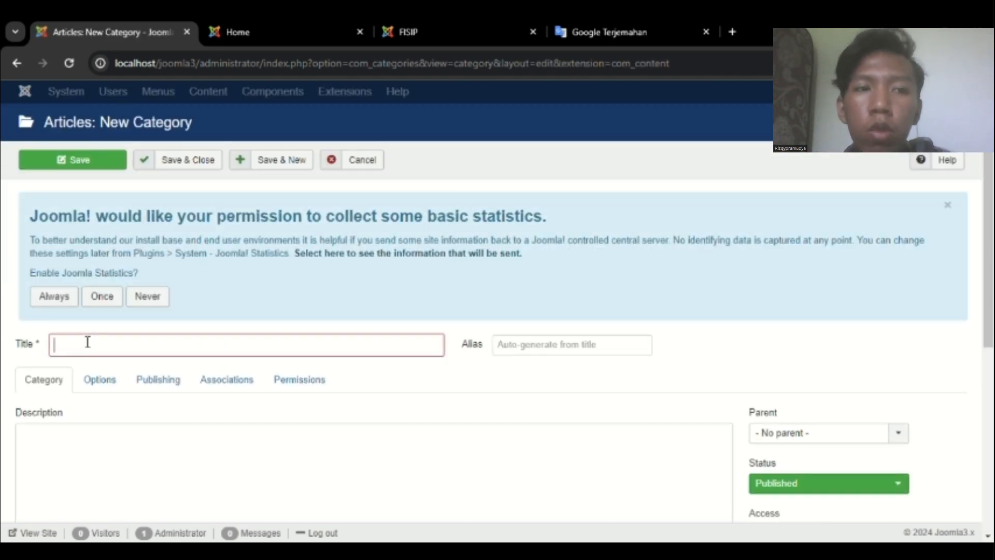
type("Eng")
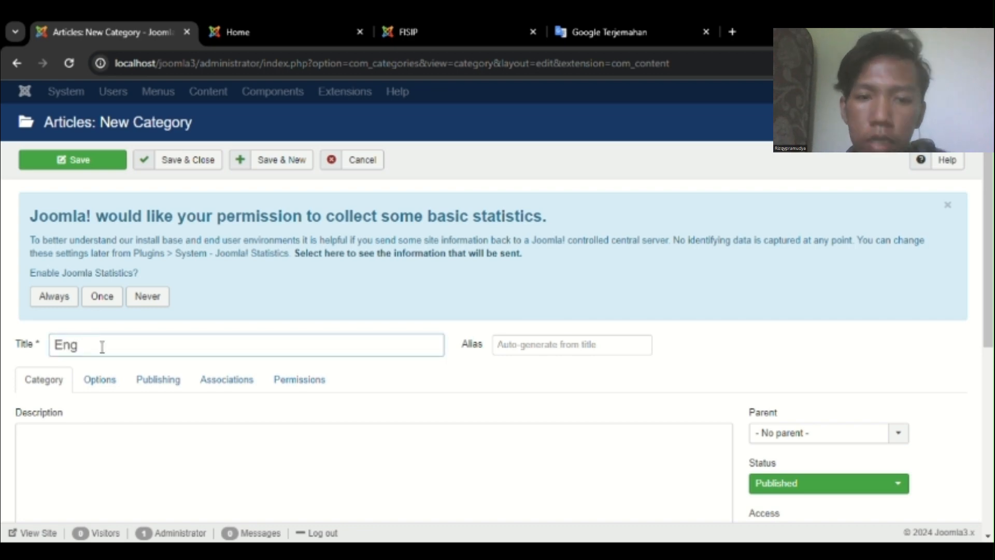
left_click(151, 389)
scroll(344, 360, "down", 3)
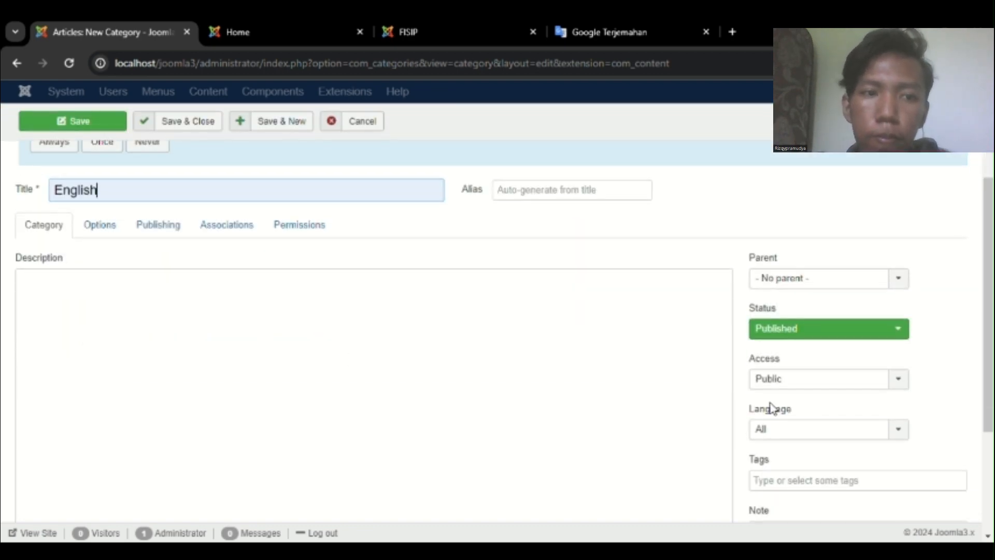
left_click(870, 436)
left_click(817, 484)
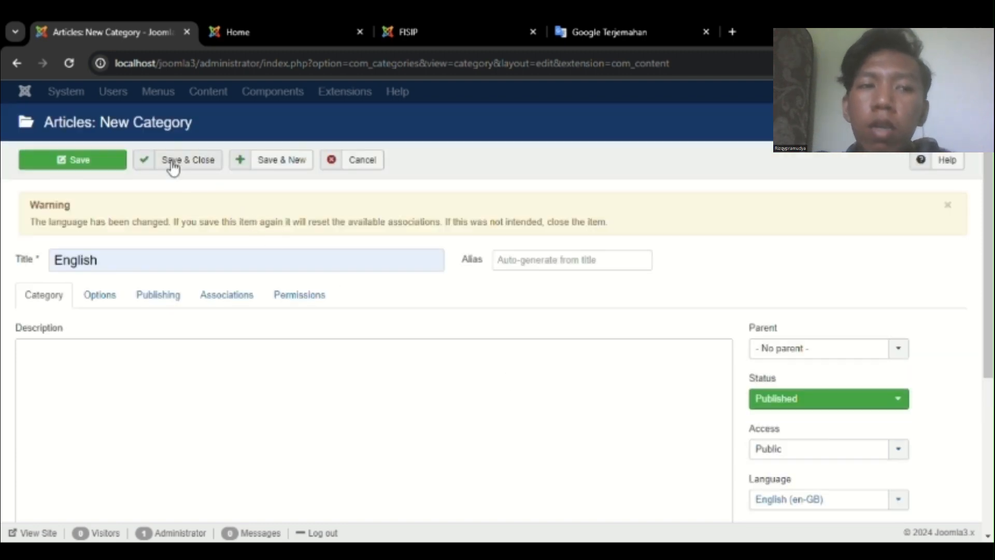
left_click(173, 165)
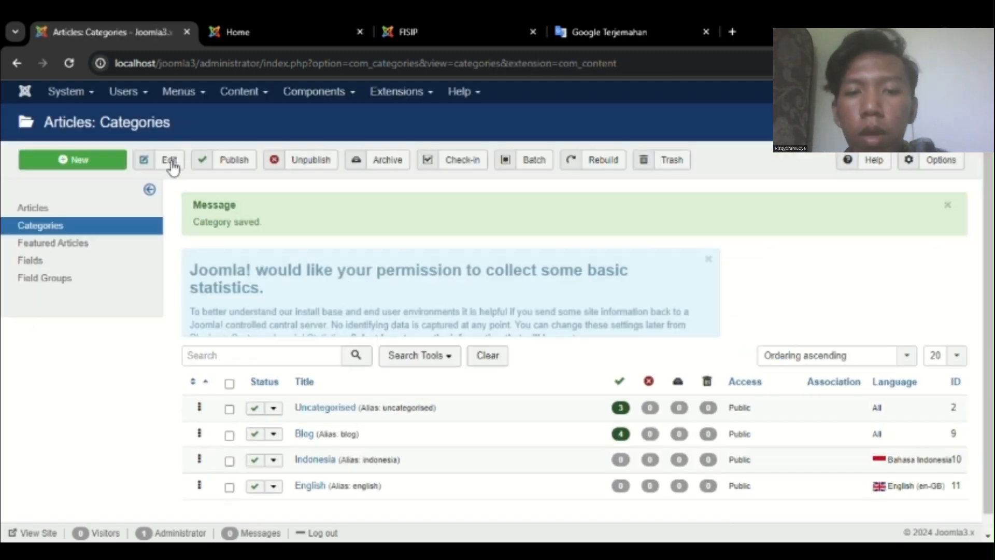
Step: Open the Articles manager and scroll through the seven articles, Fisip through About
left_click(238, 93)
mouse_move(240, 124)
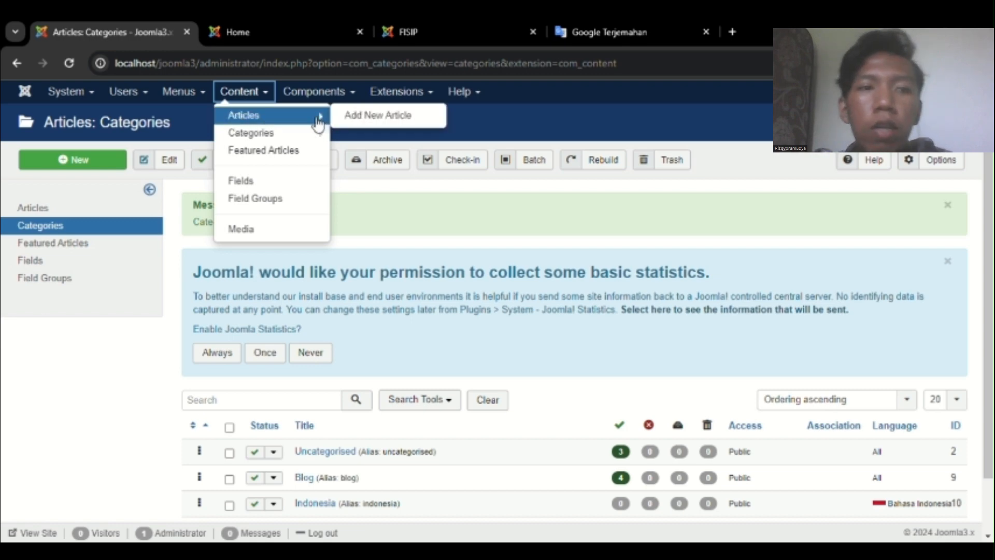
left_click(287, 117)
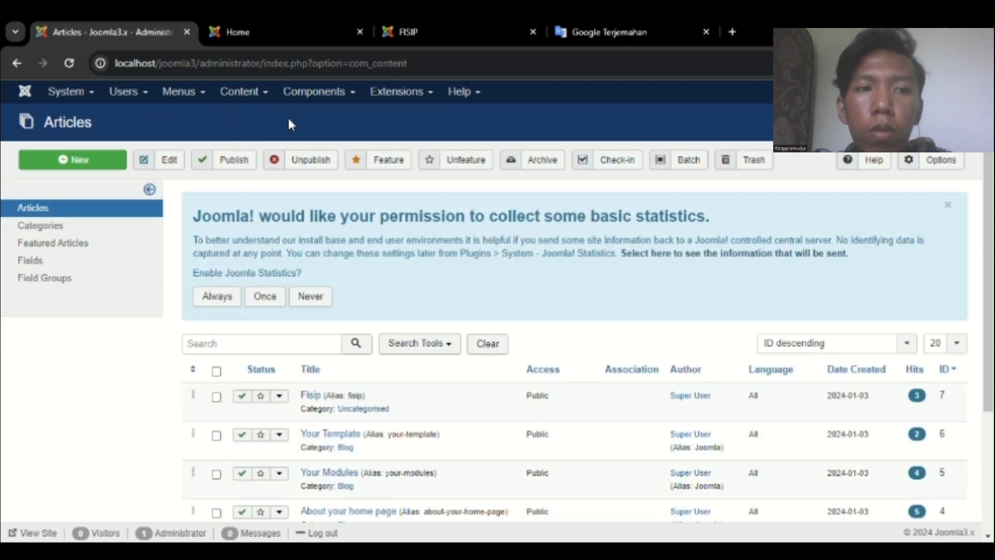
left_click(86, 165)
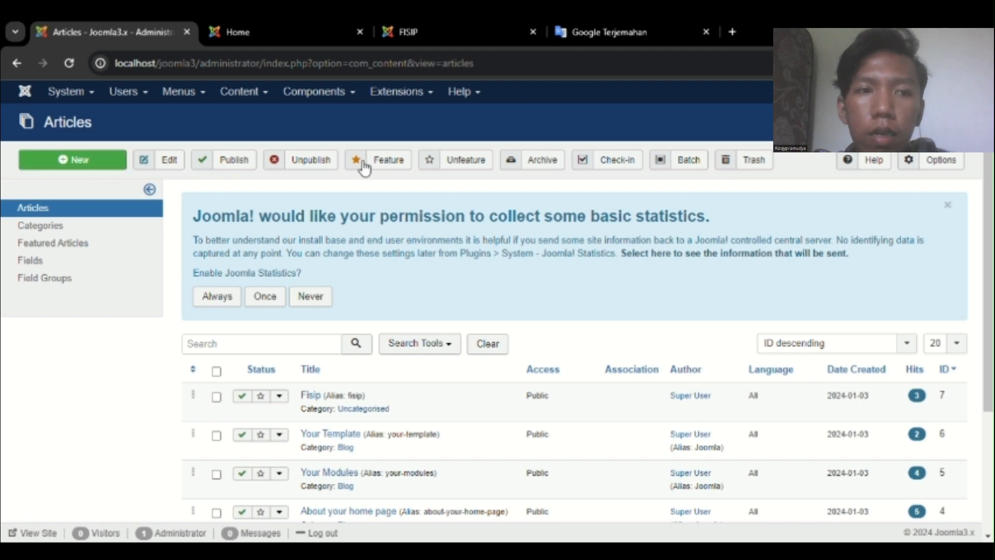
scroll(249, 251, "down", 3)
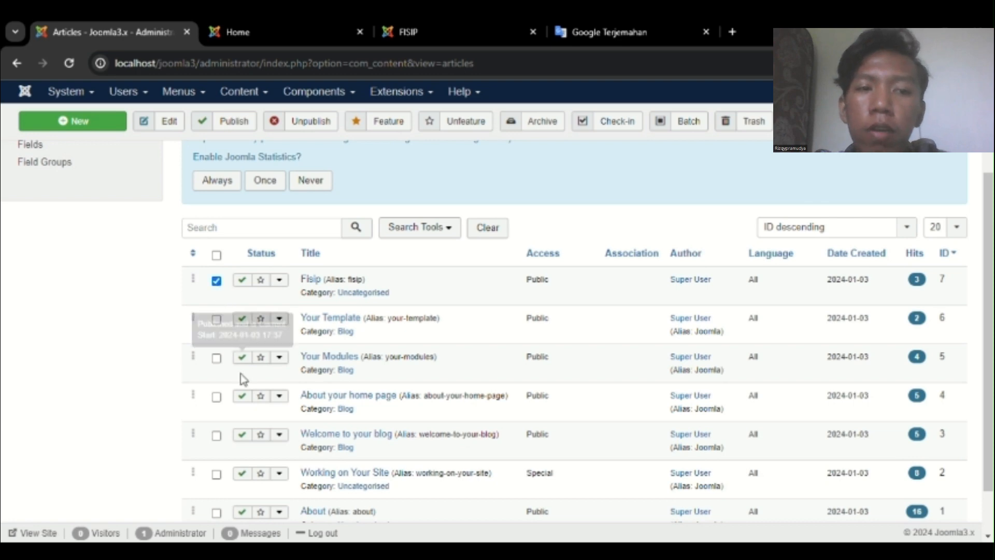
scroll(241, 378, "down", 1)
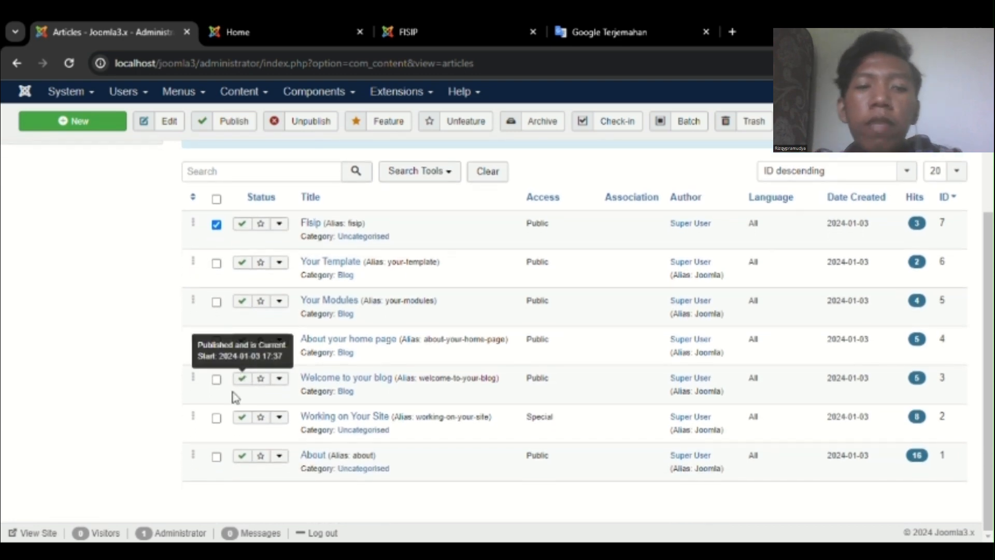
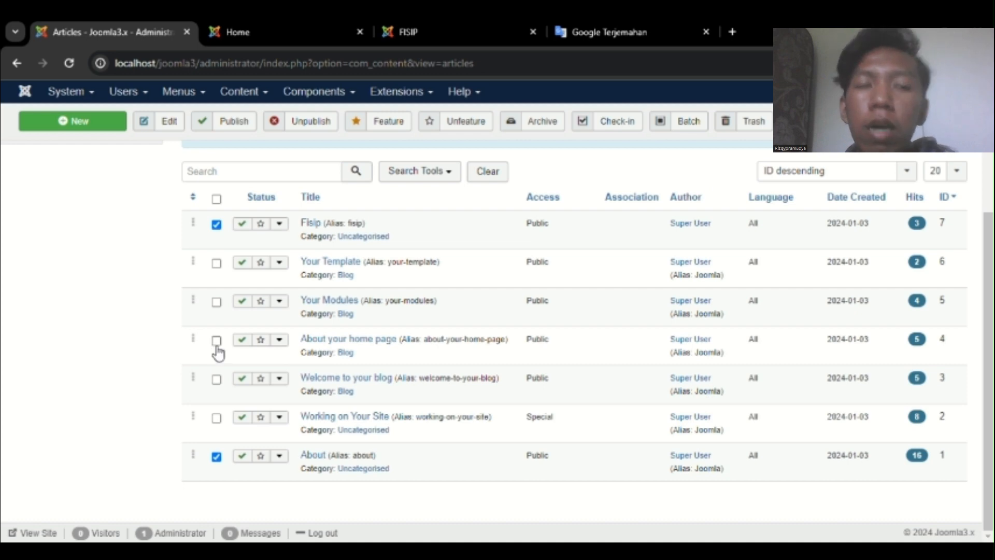
Step: Batch-copy the selected Fisip and About articles to category Indonesia (id-ID) with language Bahasa Indonesia
left_click(672, 122)
left_click(243, 181)
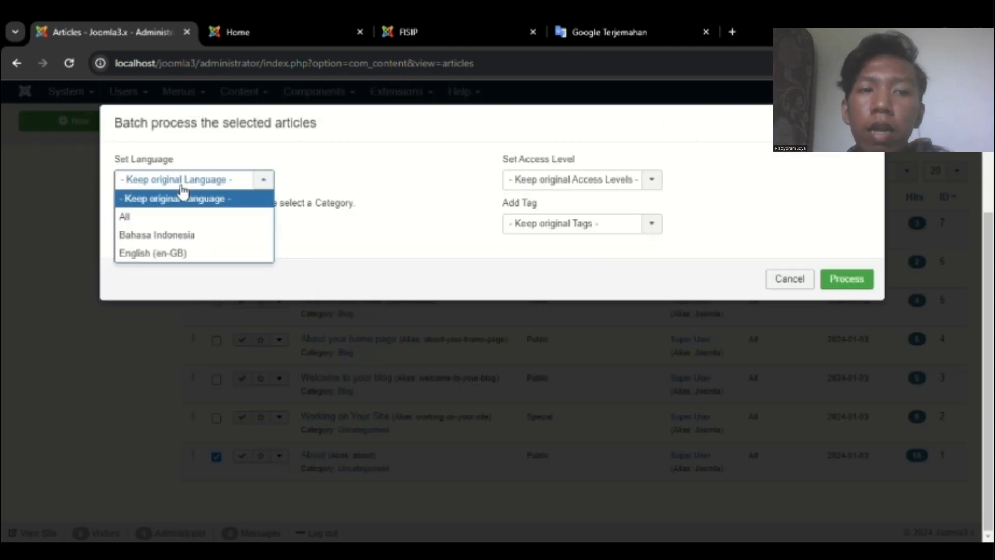
left_click(160, 235)
left_click(193, 224)
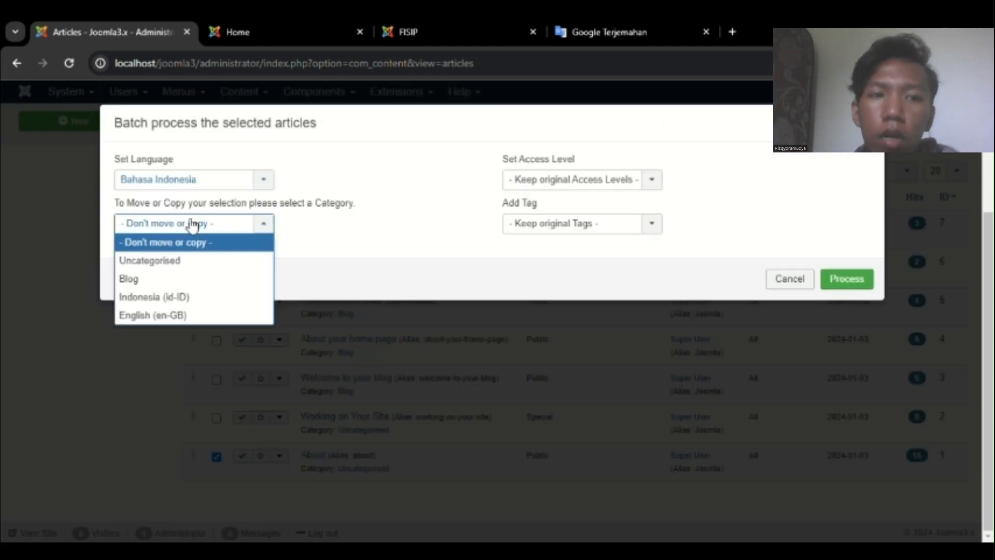
left_click(148, 296)
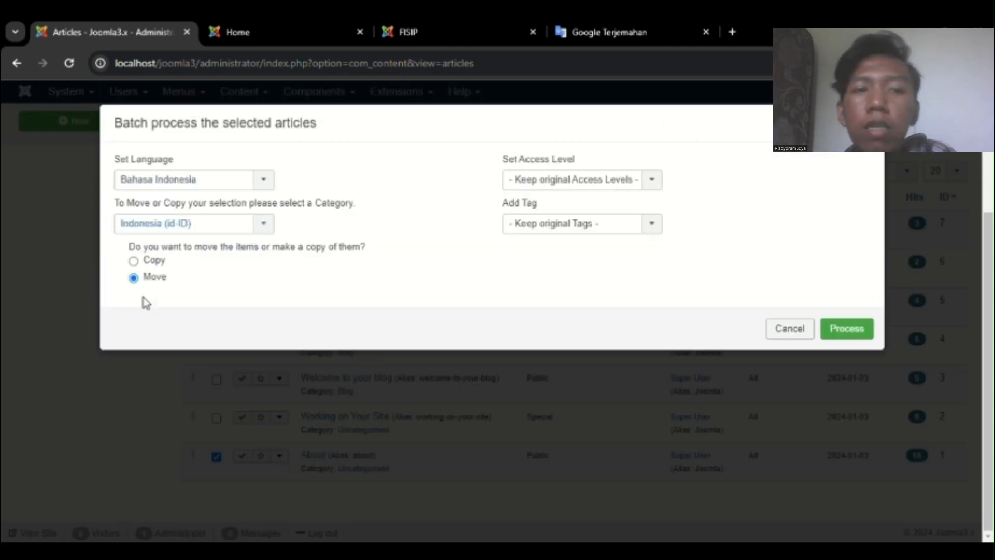
left_click(151, 263)
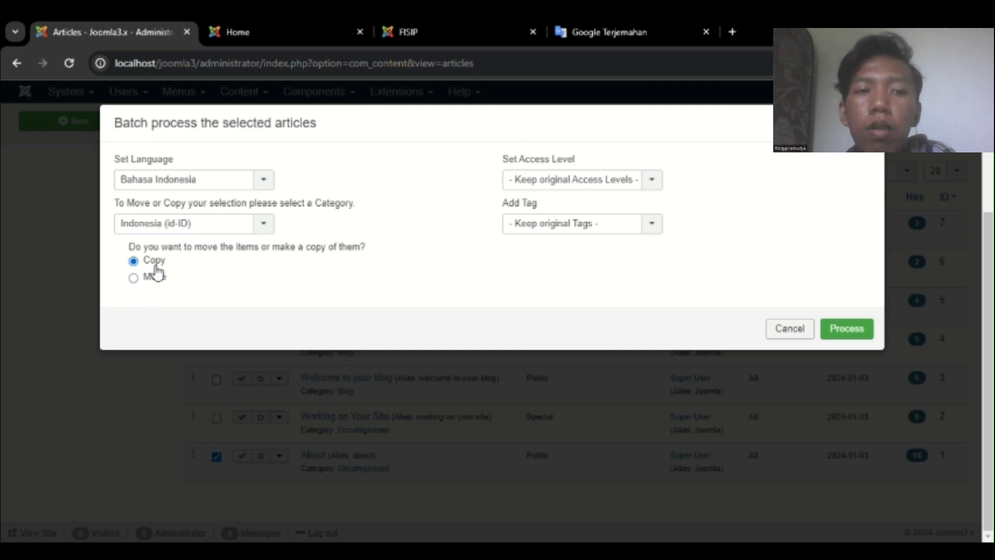
left_click(838, 335)
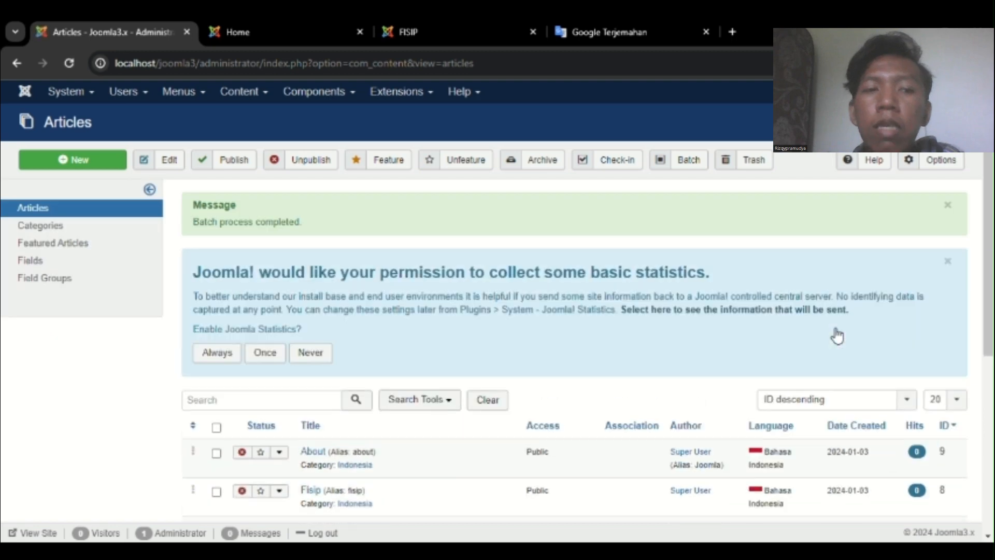
Step: Also select the original About article (ID 1) in the article list
scroll(534, 412, "down", 3)
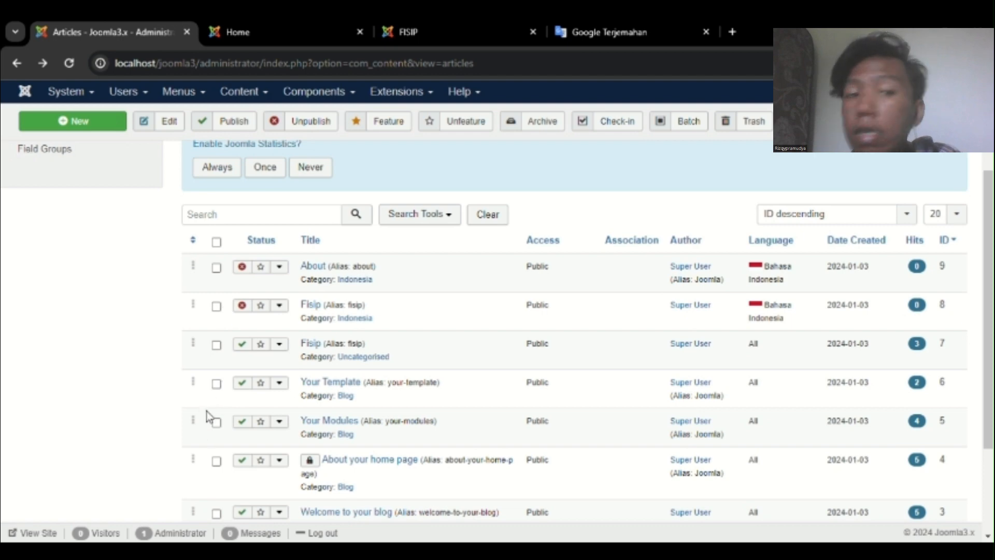
scroll(214, 383, "down", 1)
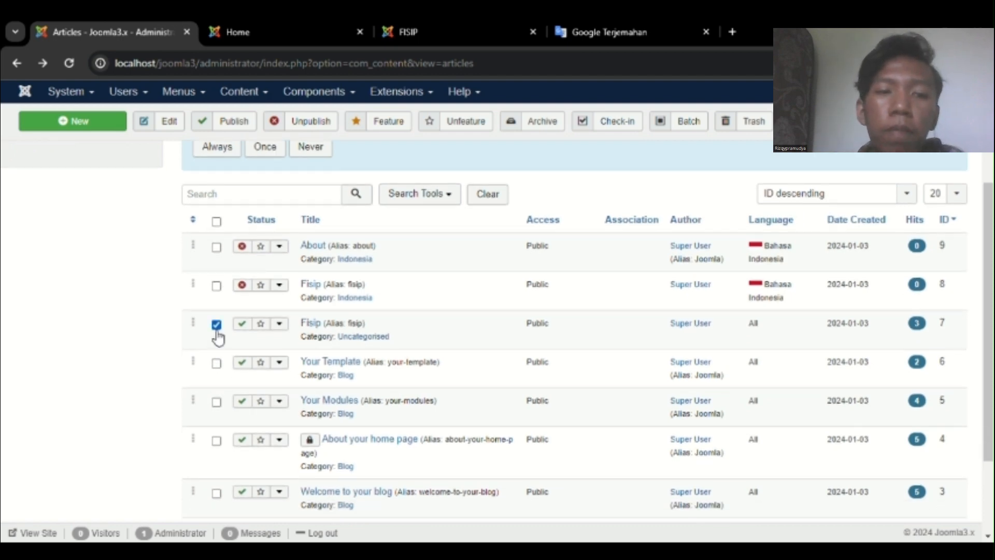
scroll(218, 418, "down", 5)
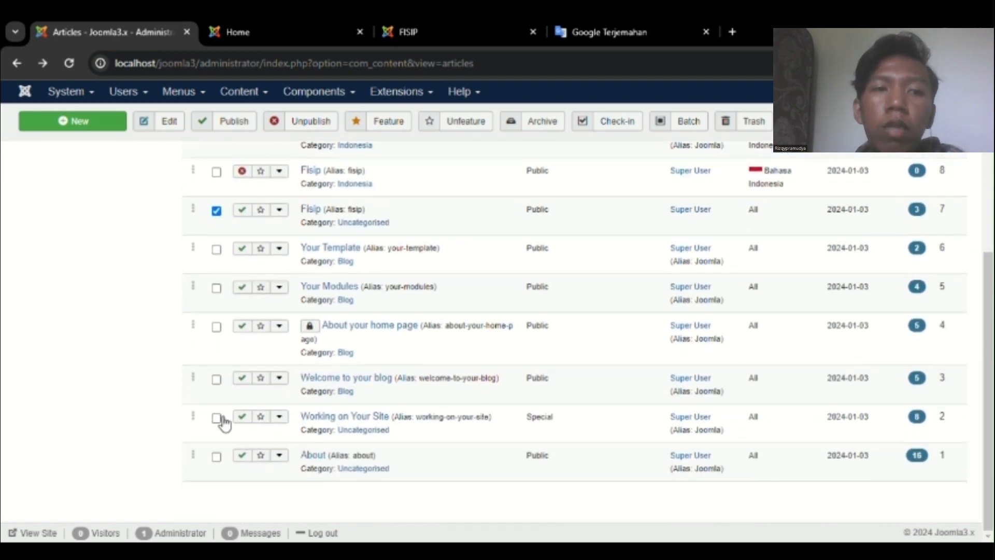
left_click(217, 457)
scroll(294, 300, "up", 5)
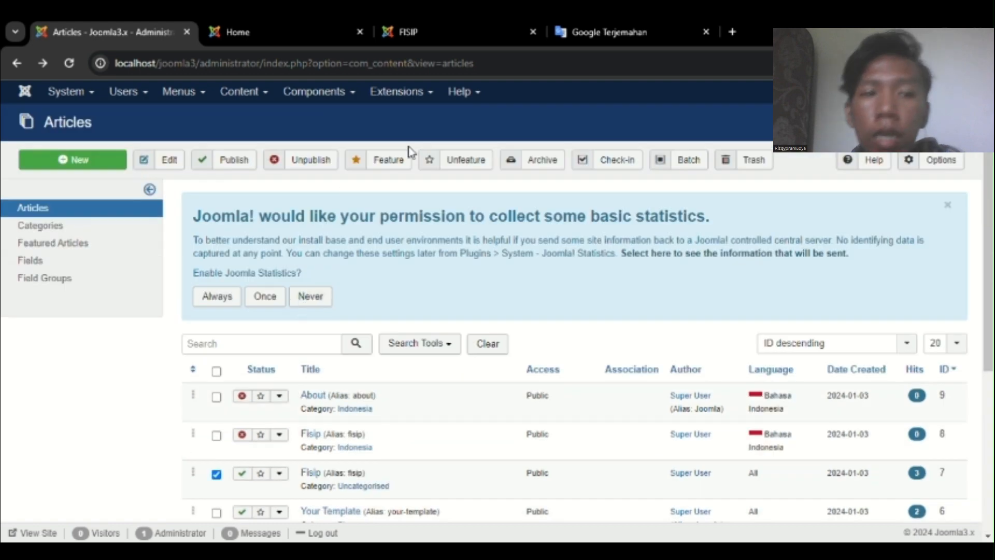
Step: Batch-copy Fisip and About to the English (en-GB) category with language English (en-GB)
left_click(687, 159)
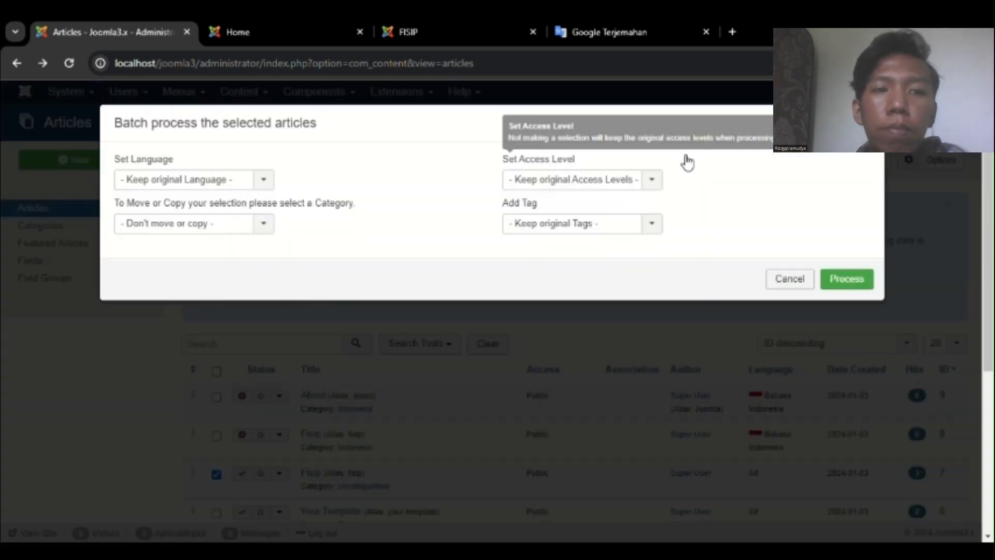
left_click(212, 181)
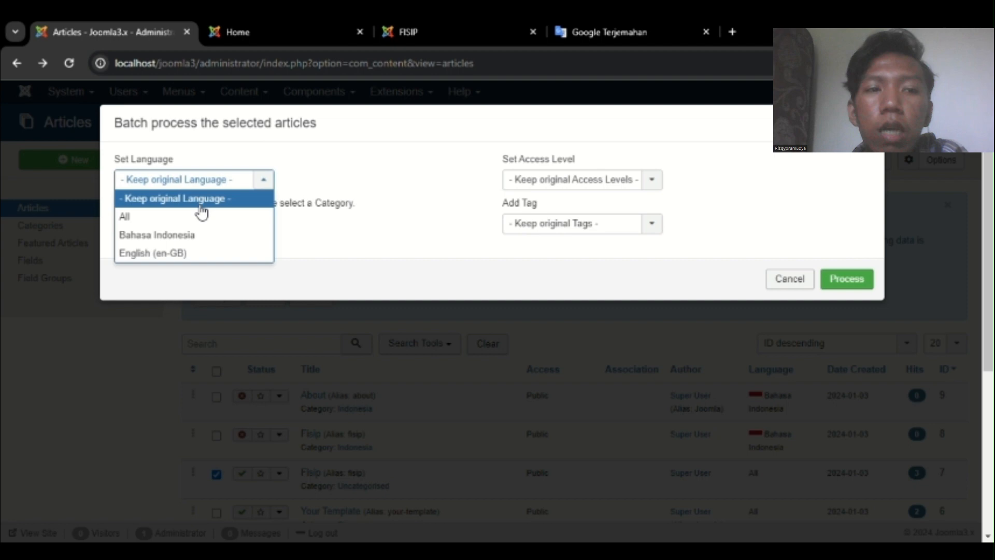
left_click(175, 252)
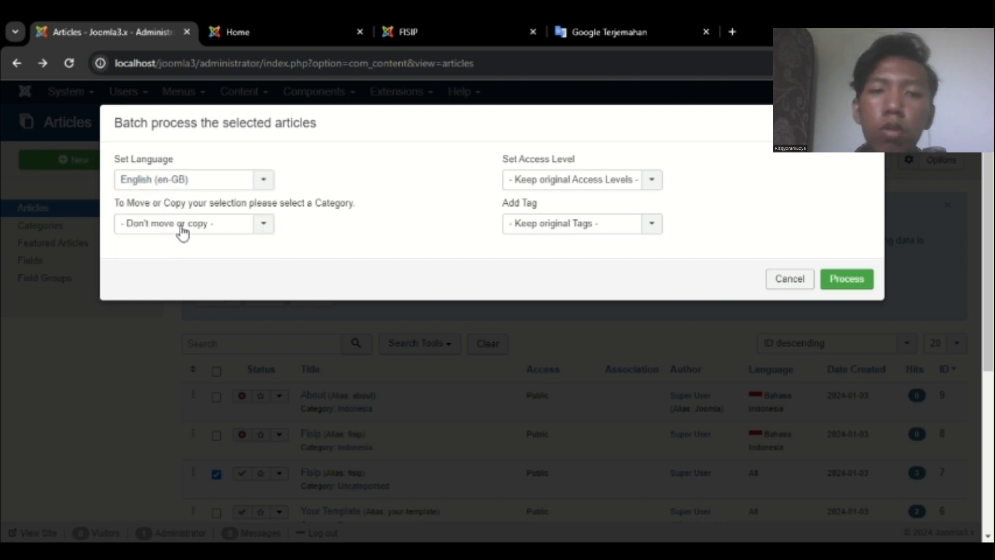
left_click(182, 228)
left_click(147, 318)
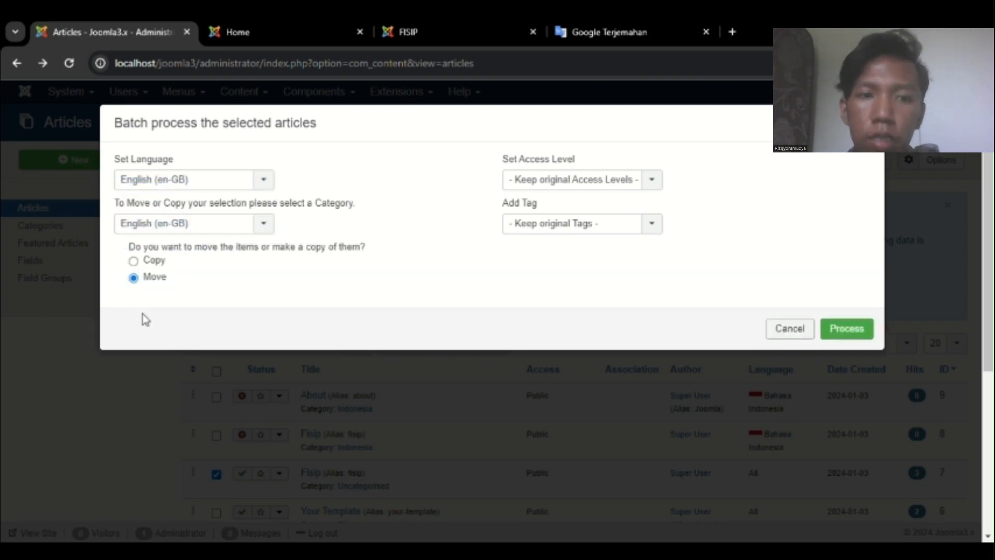
left_click(151, 261)
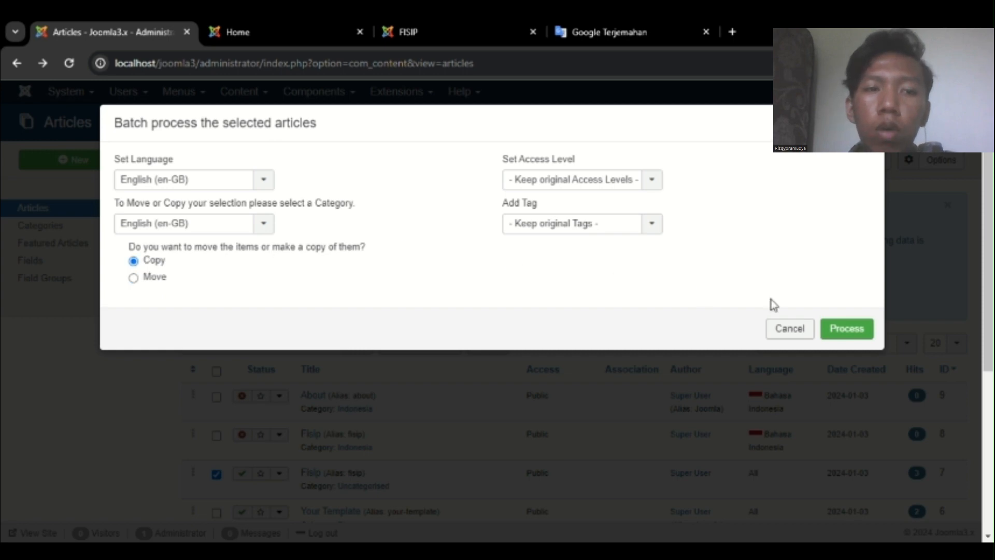
left_click(843, 330)
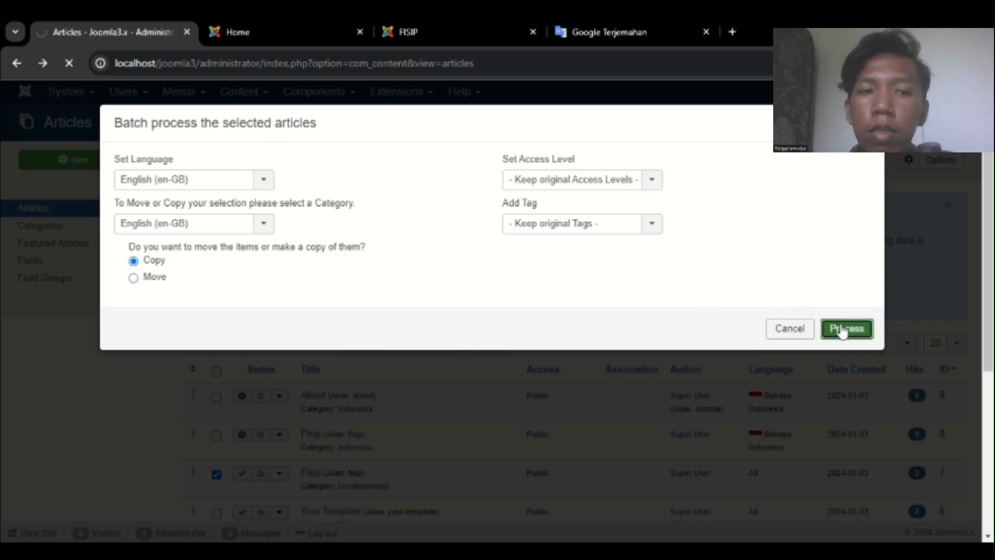
Step: Publish the English About (ID 11), Indonesian Fisip (ID 8) and English Fisip (ID 10) articles
scroll(261, 402, "down", 2)
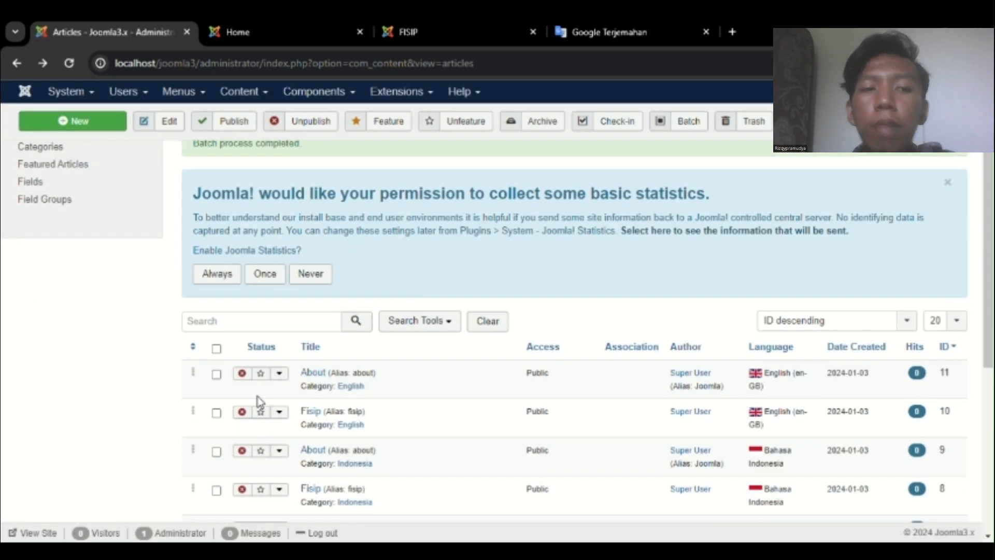
left_click(242, 373)
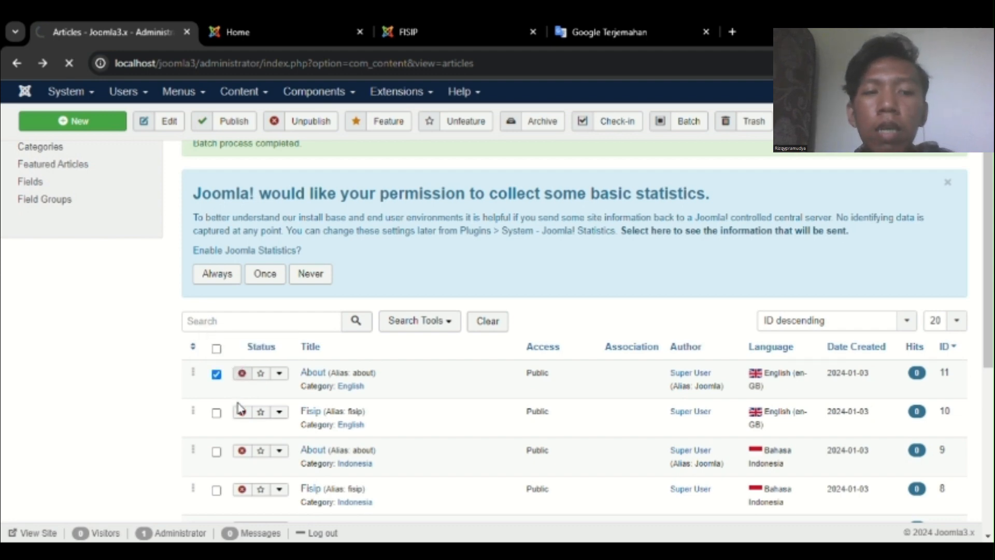
scroll(244, 408, "down", 3)
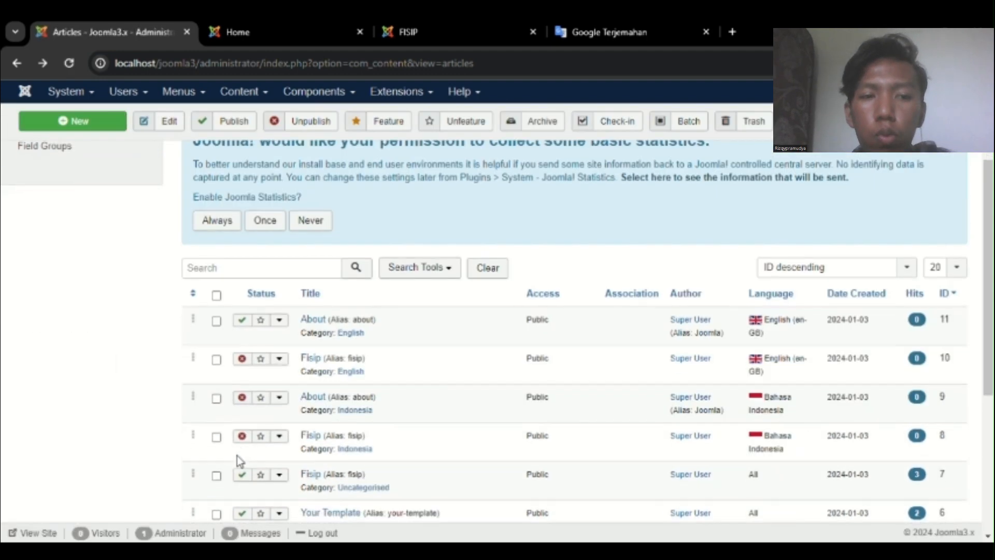
left_click(241, 437)
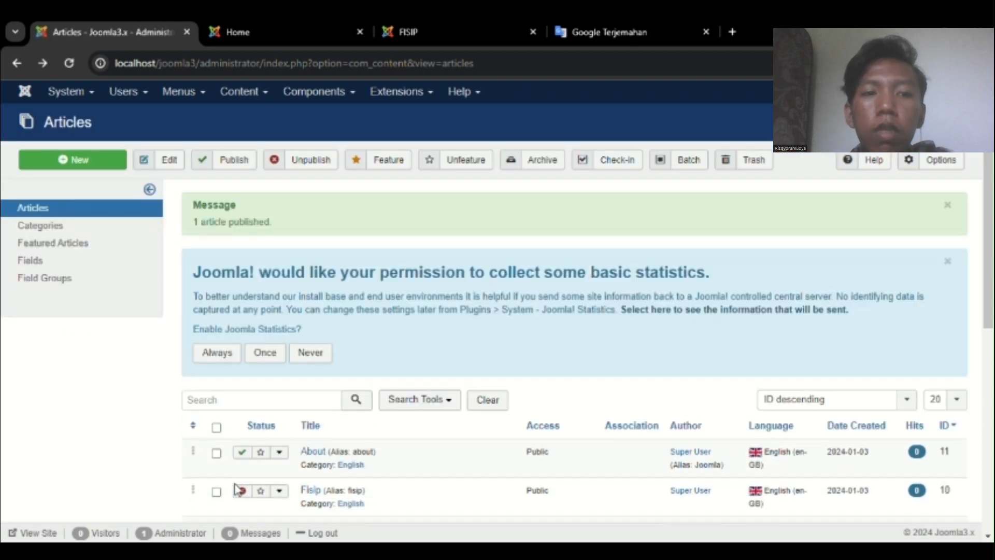
left_click(241, 491)
scroll(240, 495, "down", 2)
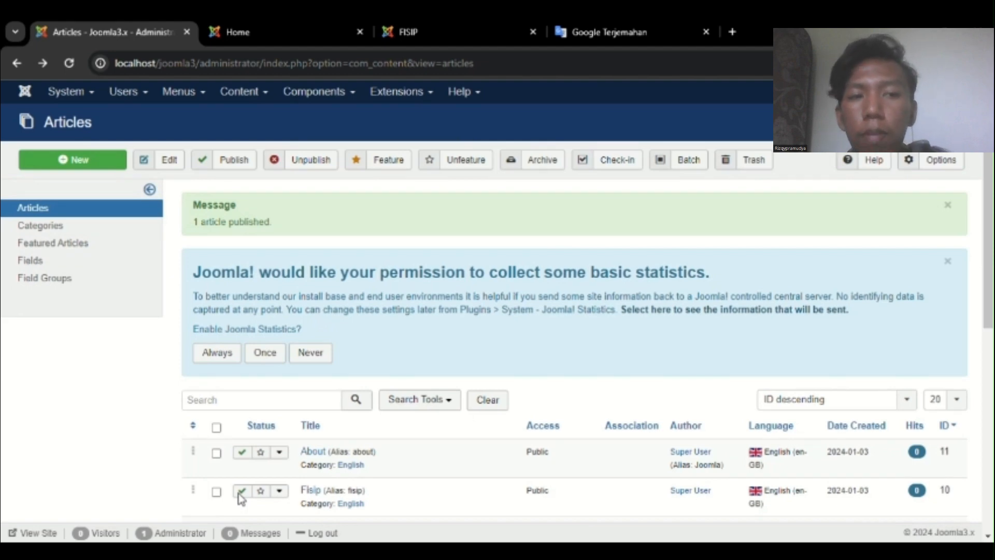
scroll(311, 477, "down", 3)
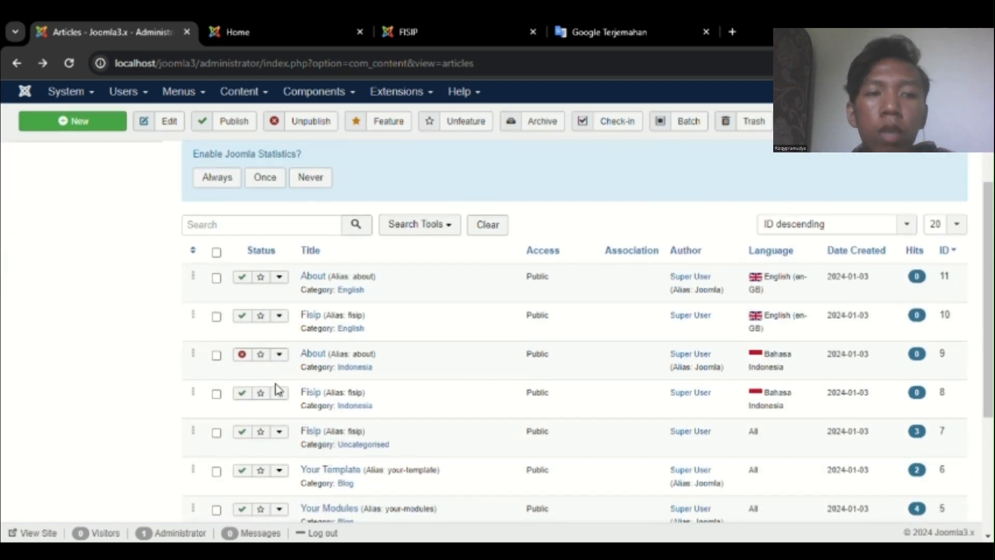
Step: Retitle the Indonesian About article (ID 9) to 'Tentang' and save and close it
left_click(314, 360)
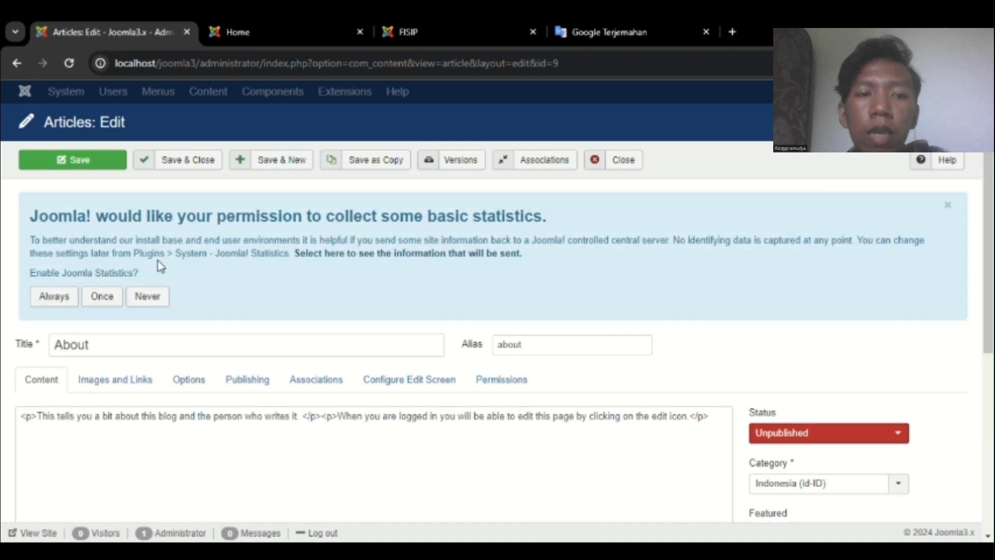
left_click_drag(105, 357, 4, 356)
type("Tentang")
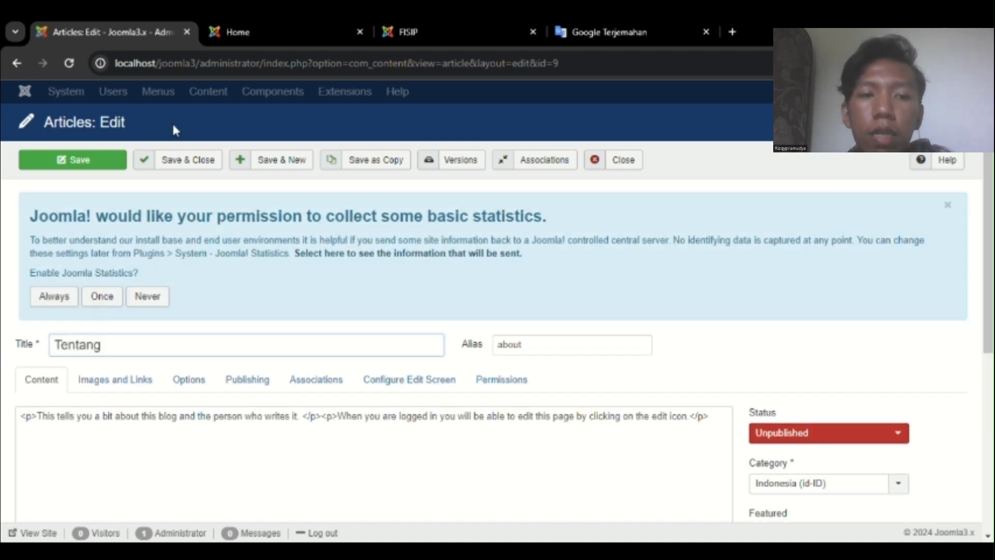
left_click(168, 158)
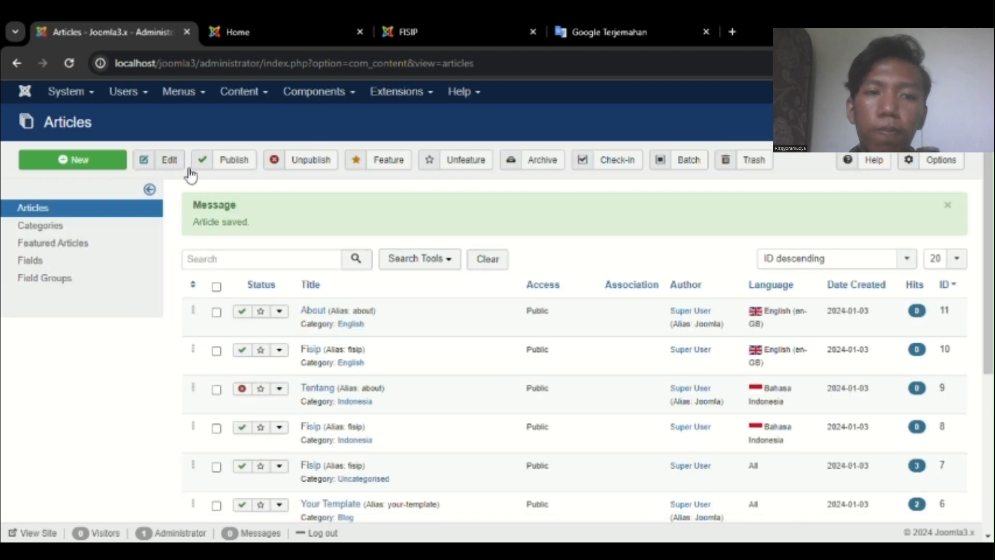
Step: Publish the Tentang article
scroll(257, 466, "down", 1)
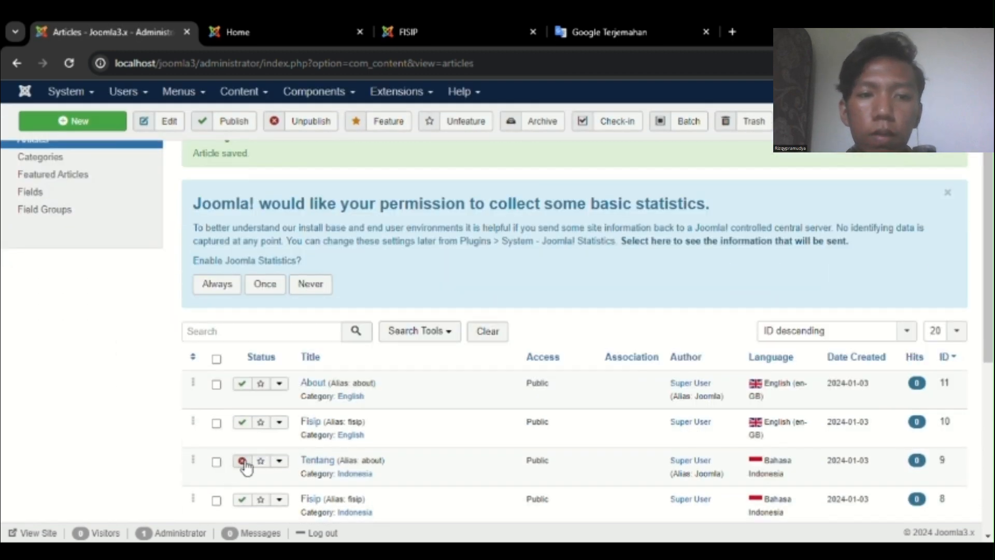
left_click(242, 461)
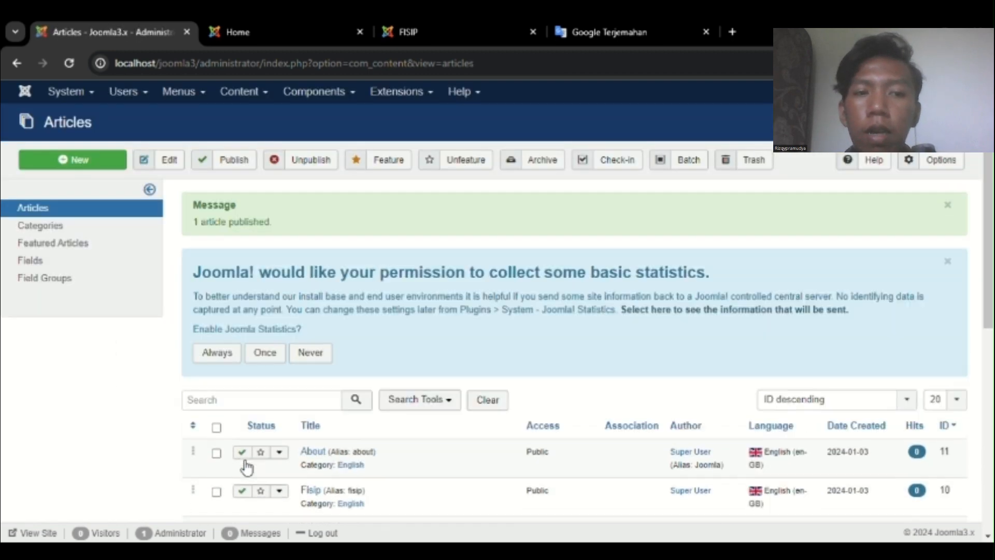
scroll(246, 466, "down", 3)
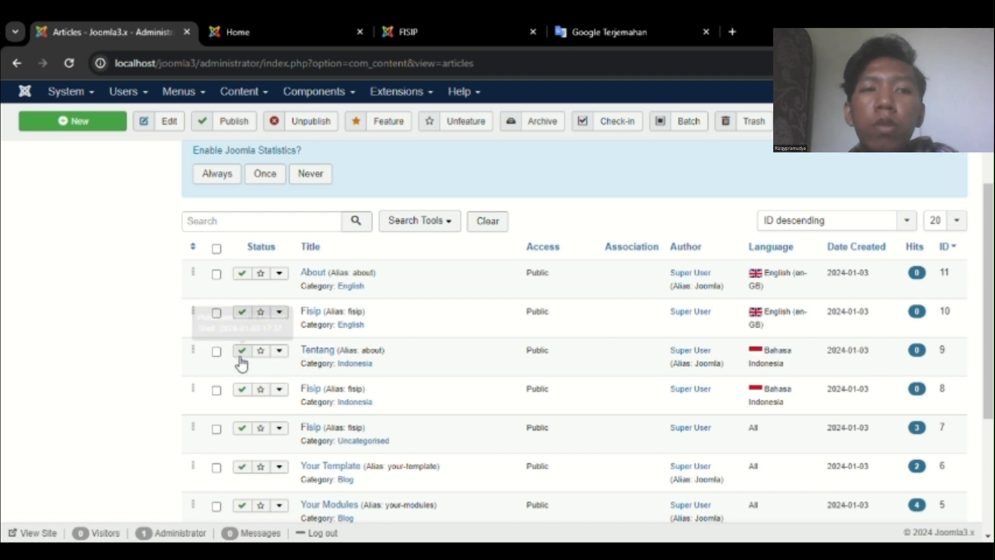
left_click(178, 94)
mouse_move(194, 133)
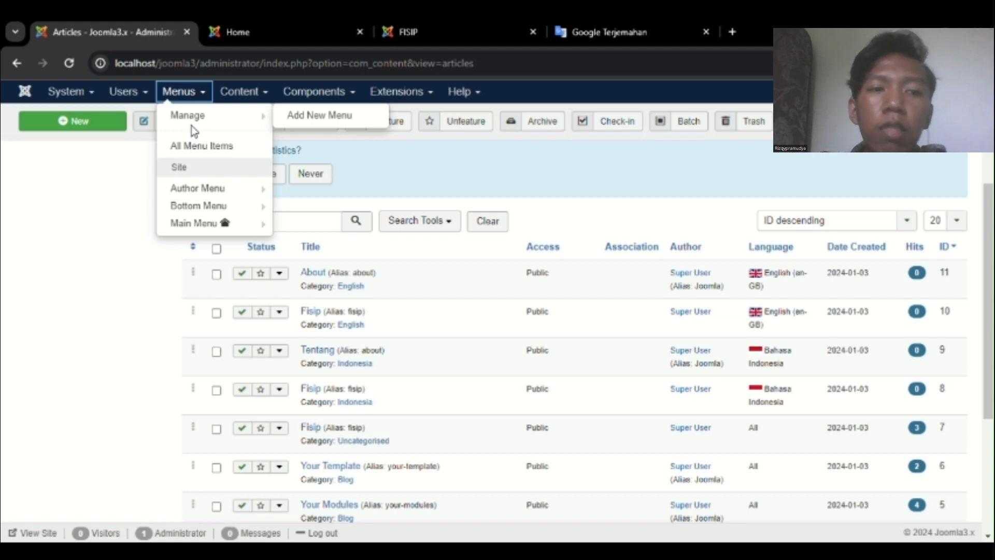
Step: Add a new menu with title 'Indonesia Menu' and menu type 'menuid', then save and close
left_click(317, 116)
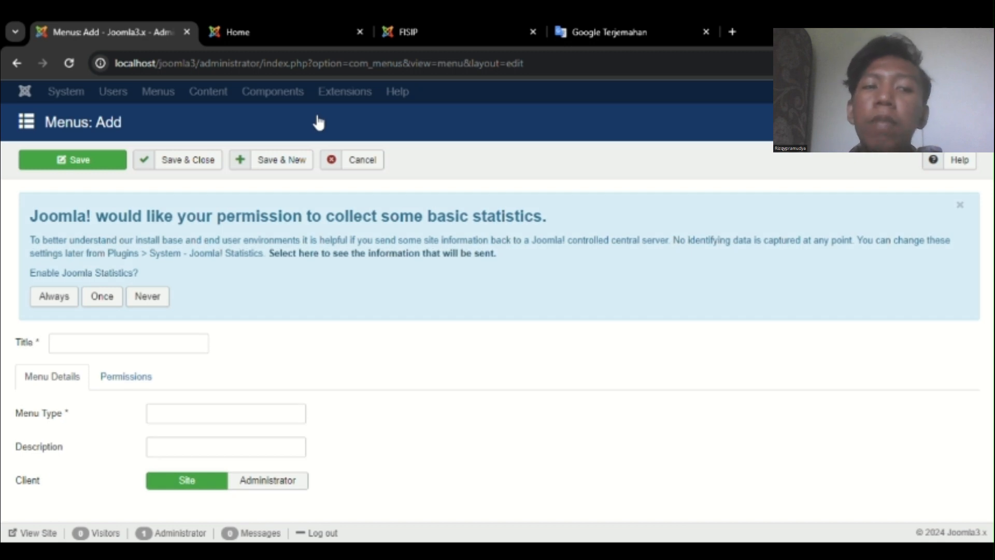
left_click(160, 343)
type("Indonesia Menu")
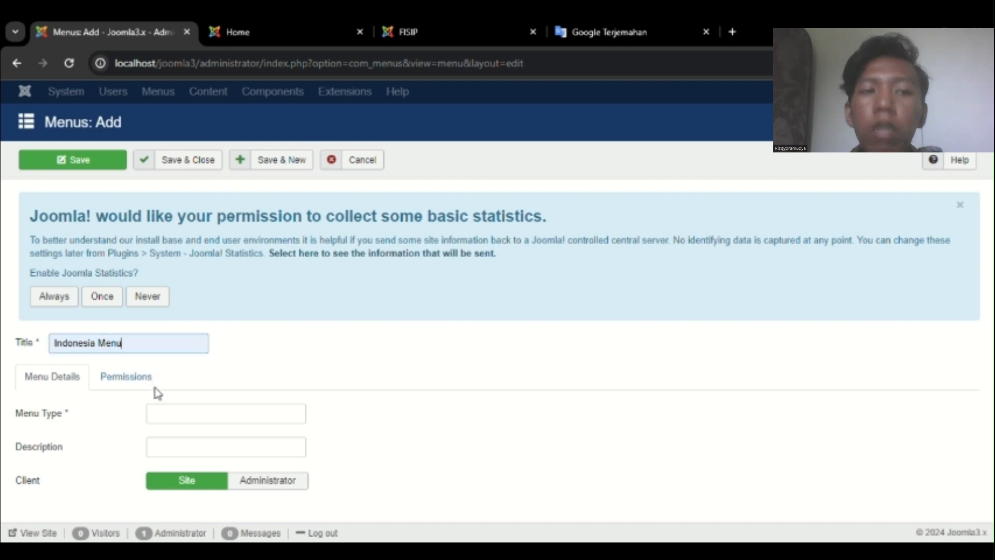
left_click(169, 415)
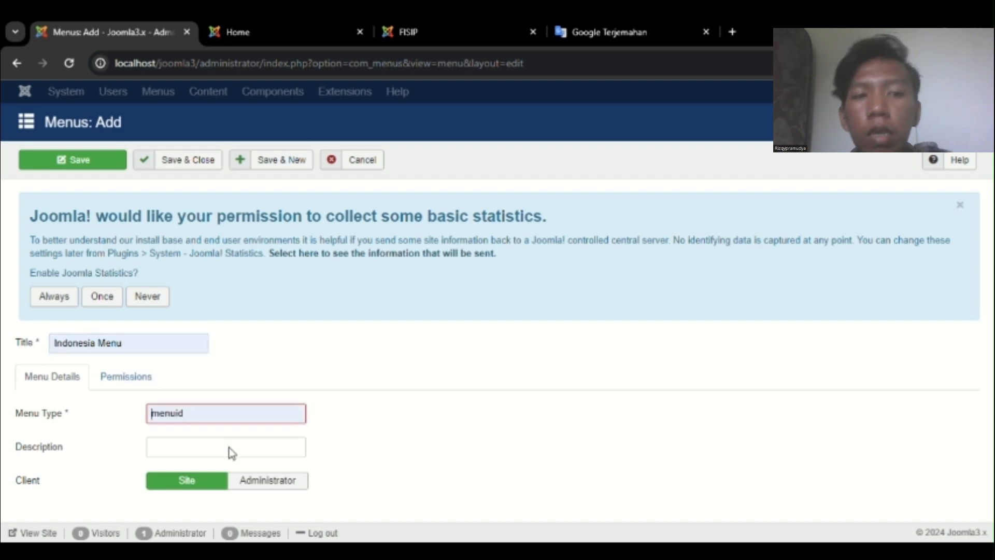
left_click(231, 453)
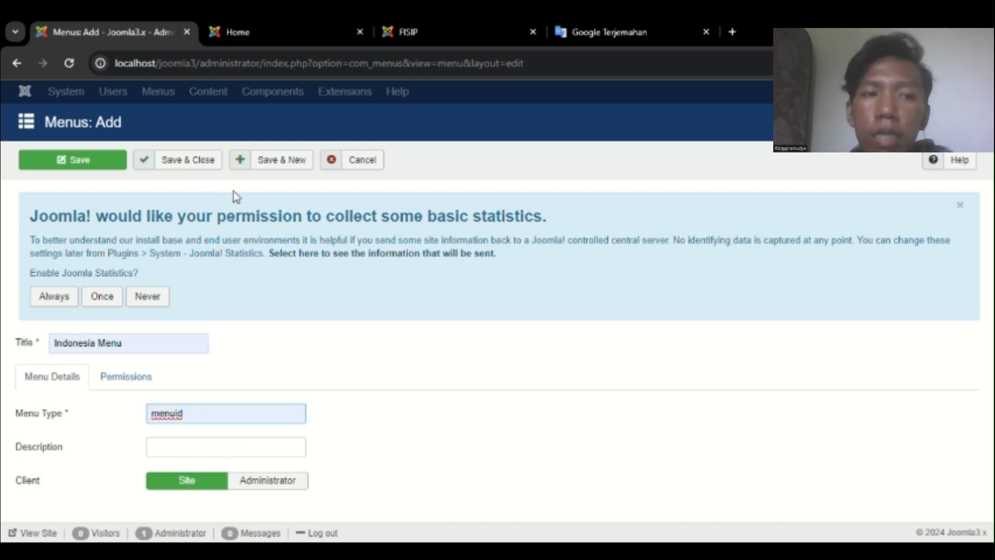
left_click(214, 161)
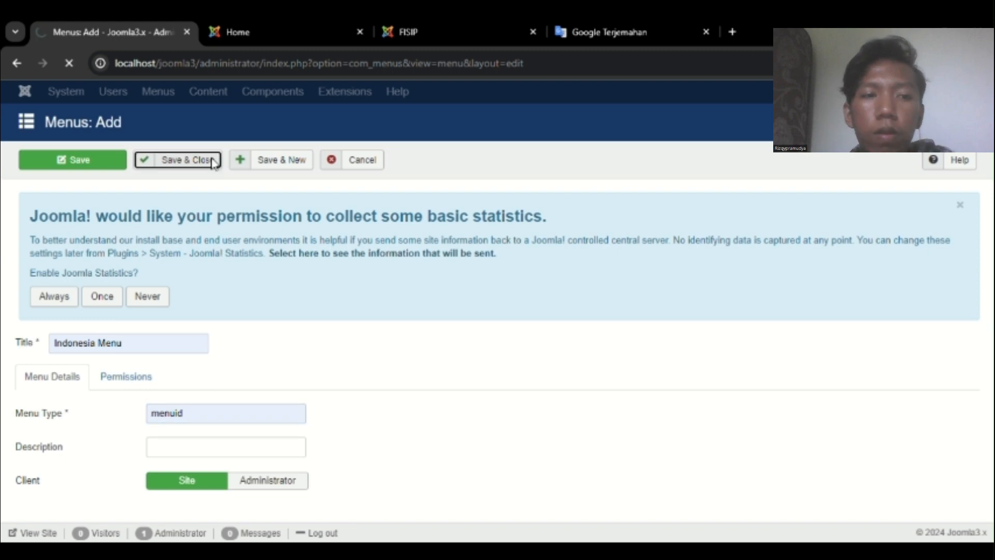
scroll(223, 326, "down", 1)
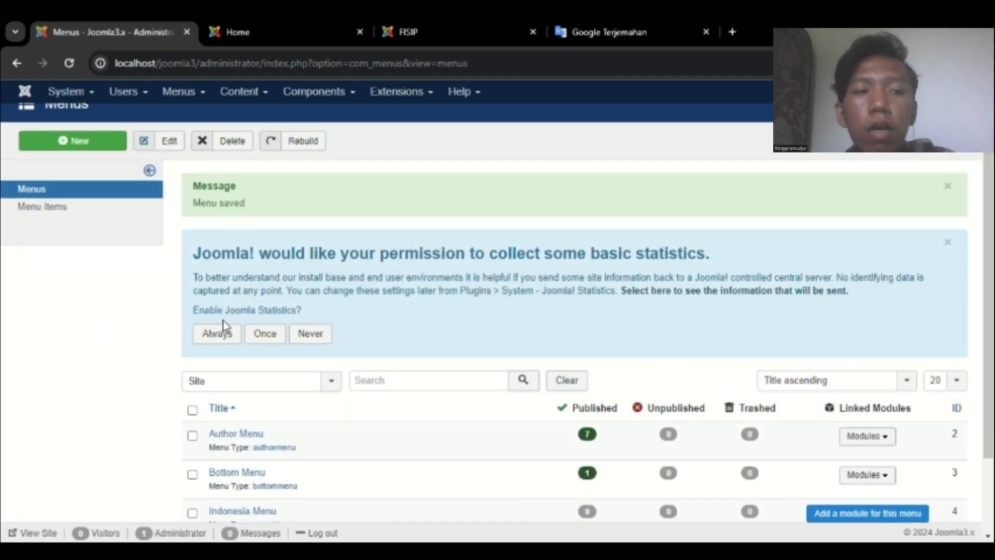
Step: Add another menu with title 'English Menu' and menu type 'Menueng', then save and close
left_click(104, 145)
left_click(113, 349)
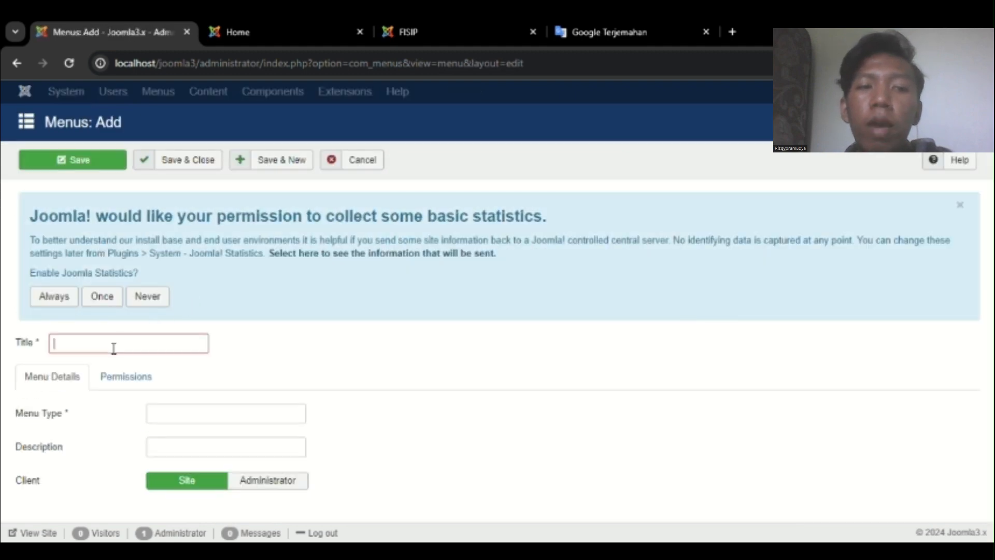
type("English Menu")
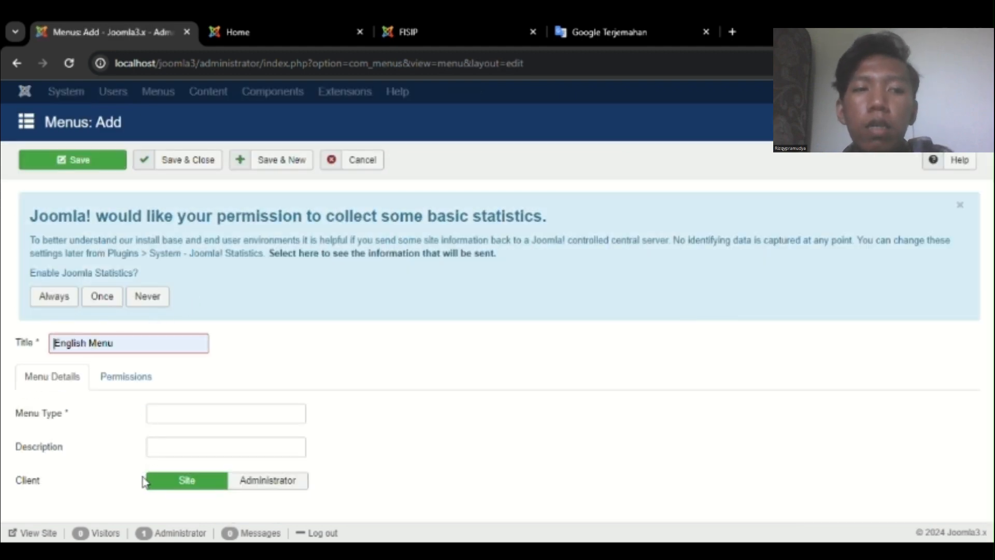
left_click(142, 477)
left_click(225, 412)
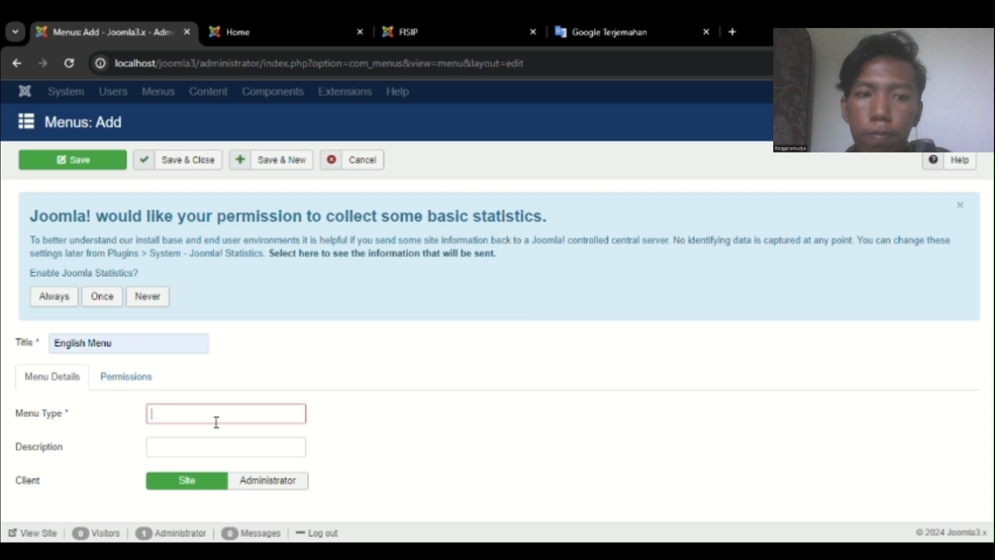
left_click(227, 481)
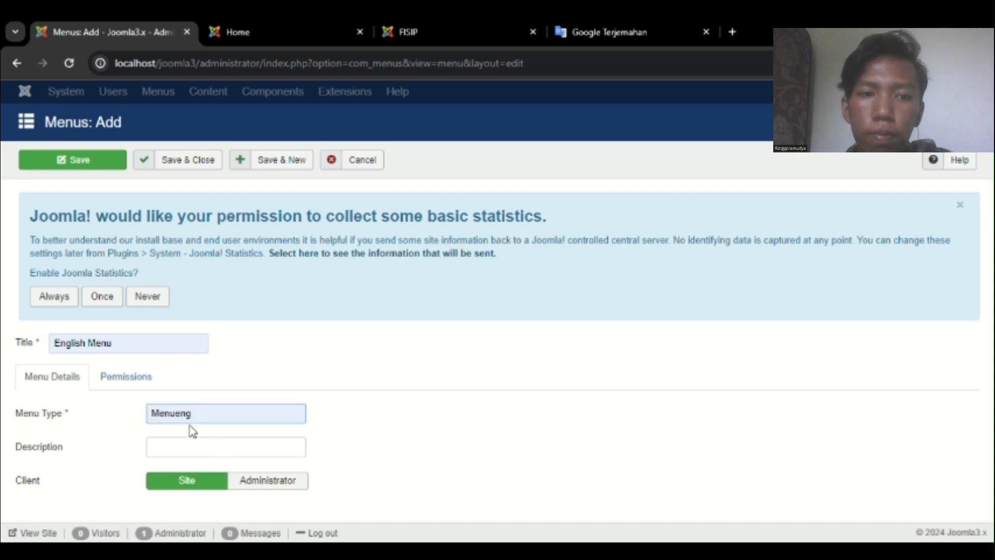
left_click(173, 160)
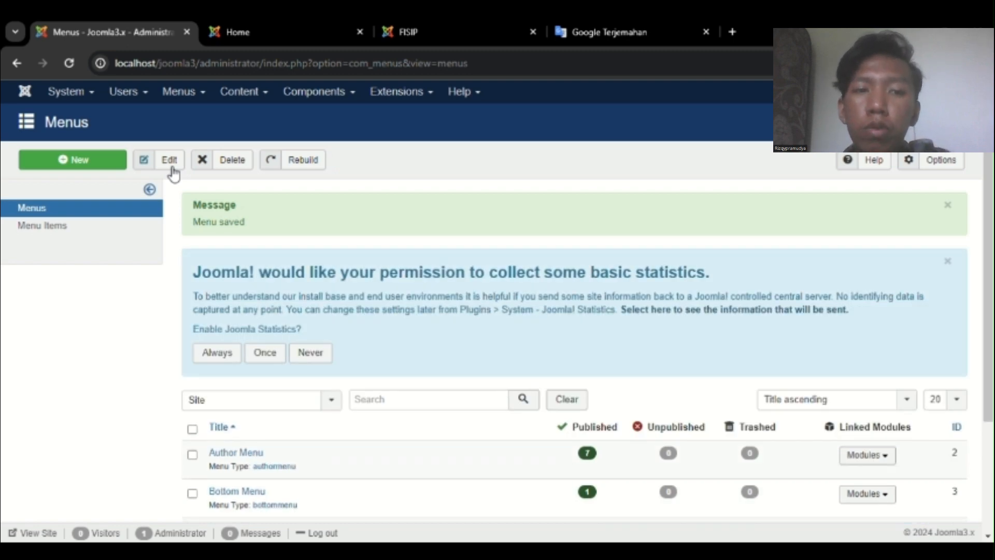
Step: In Indonesia Menu, start a new item titled 'Beranda' of type Articles > Category Blog
left_click(179, 94)
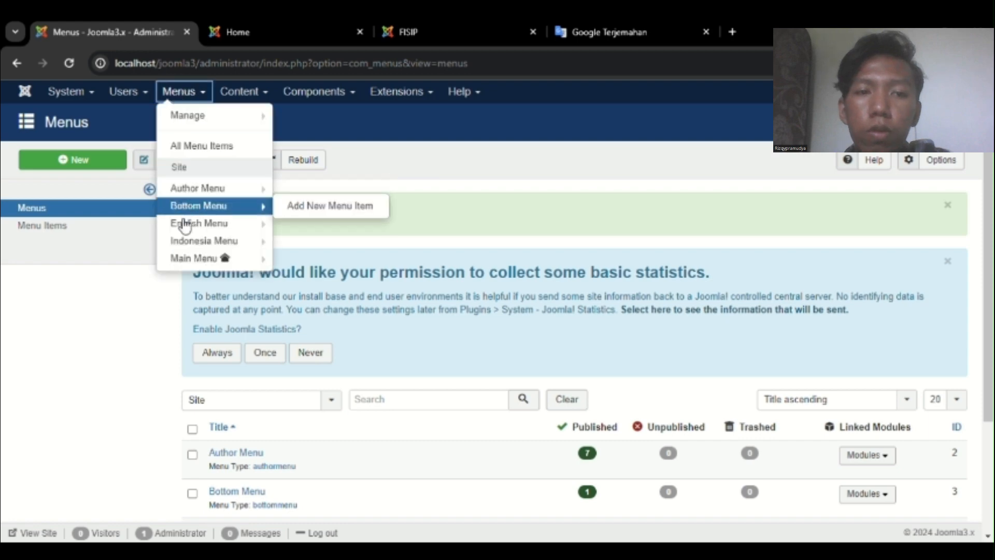
left_click(180, 242)
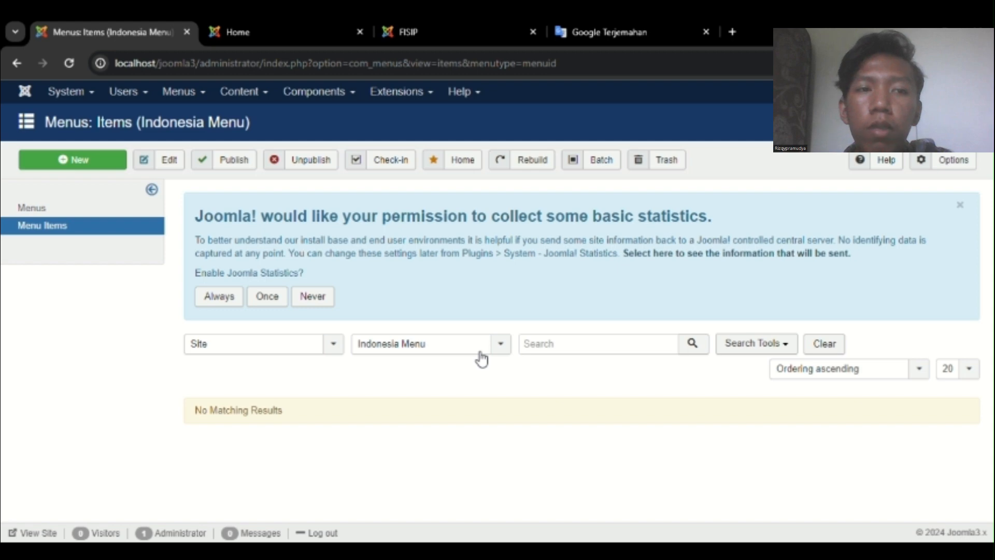
left_click(92, 169)
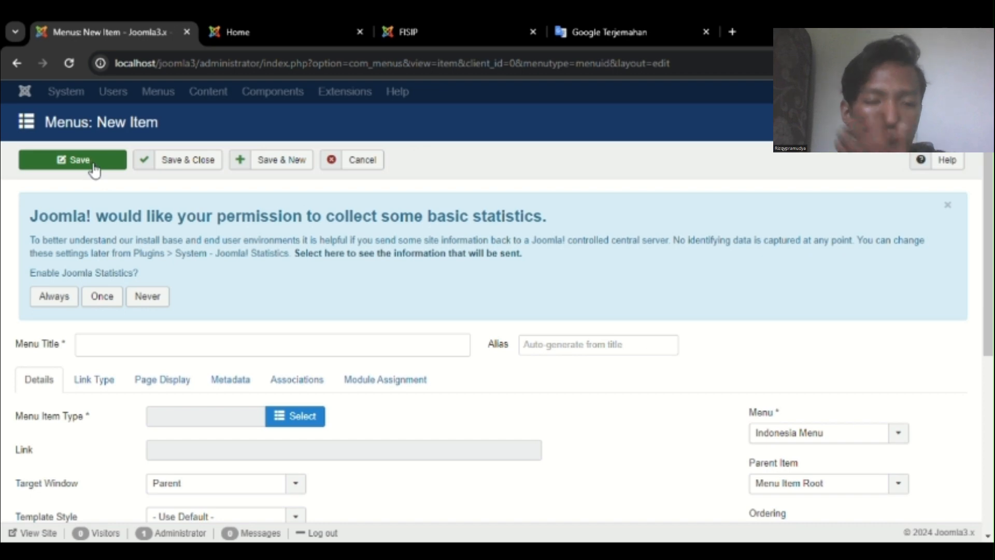
scroll(185, 268, "down", 1)
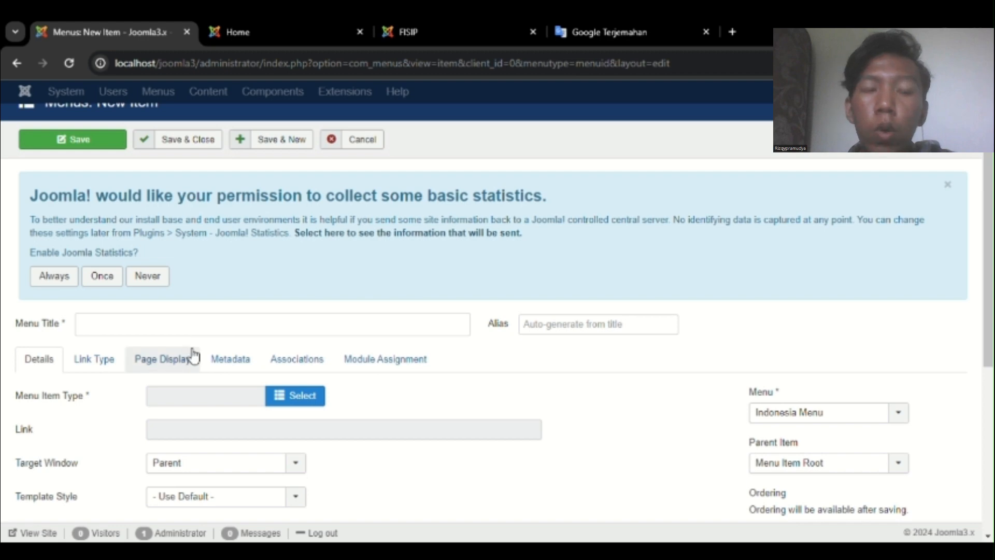
left_click(173, 321)
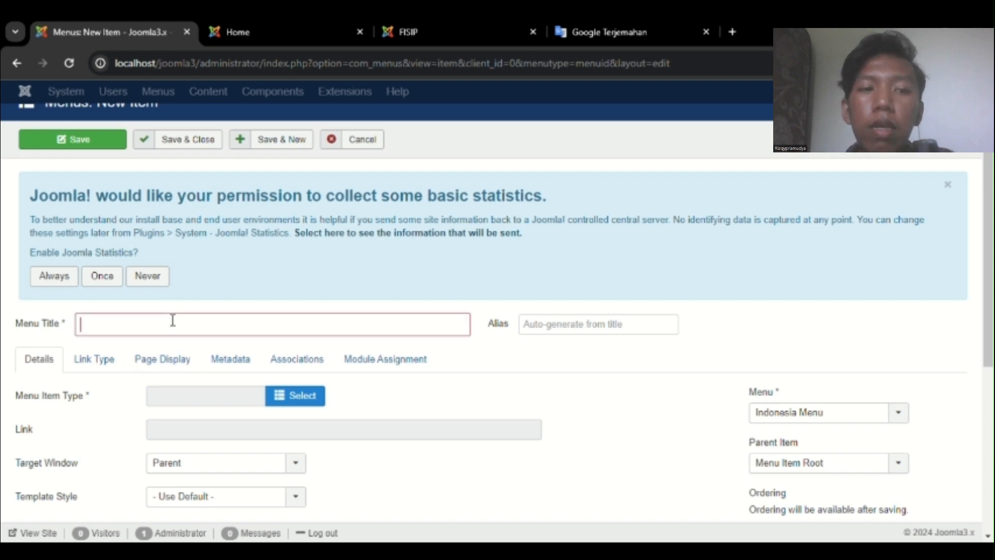
type("Beran")
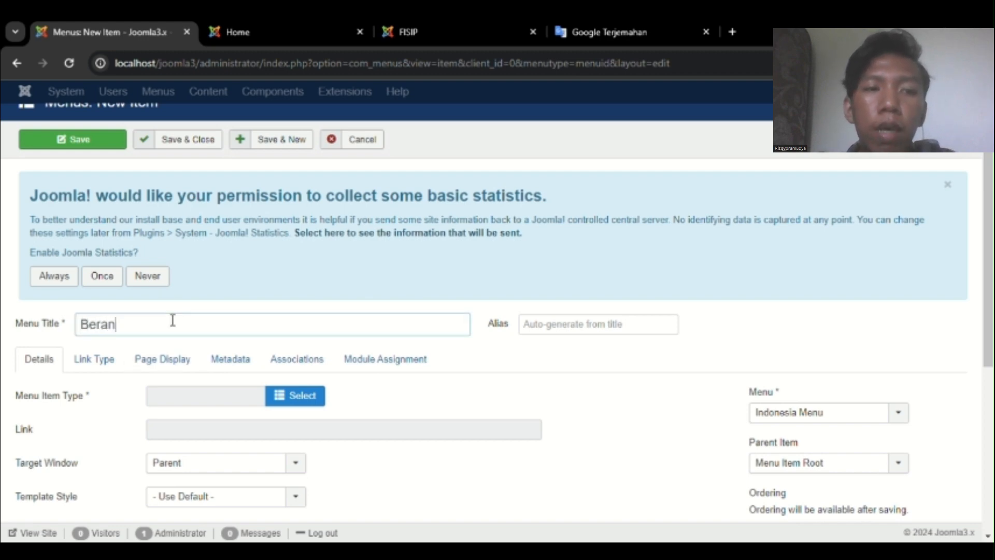
type("da")
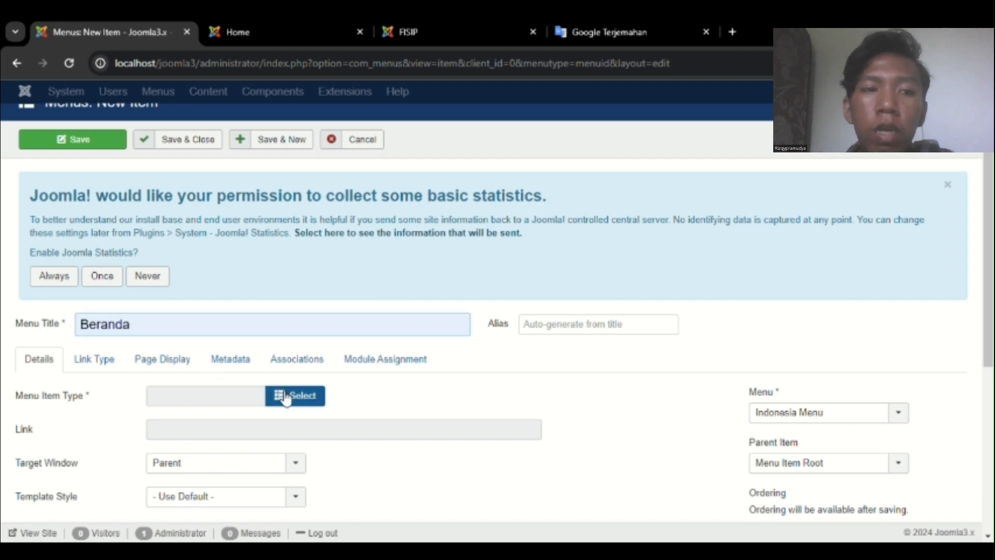
left_click(286, 399)
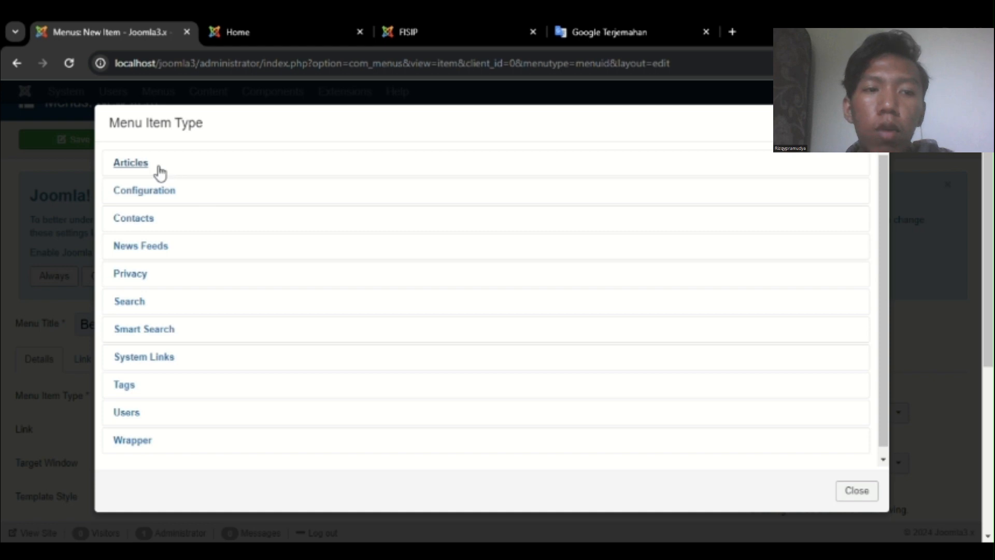
left_click(158, 164)
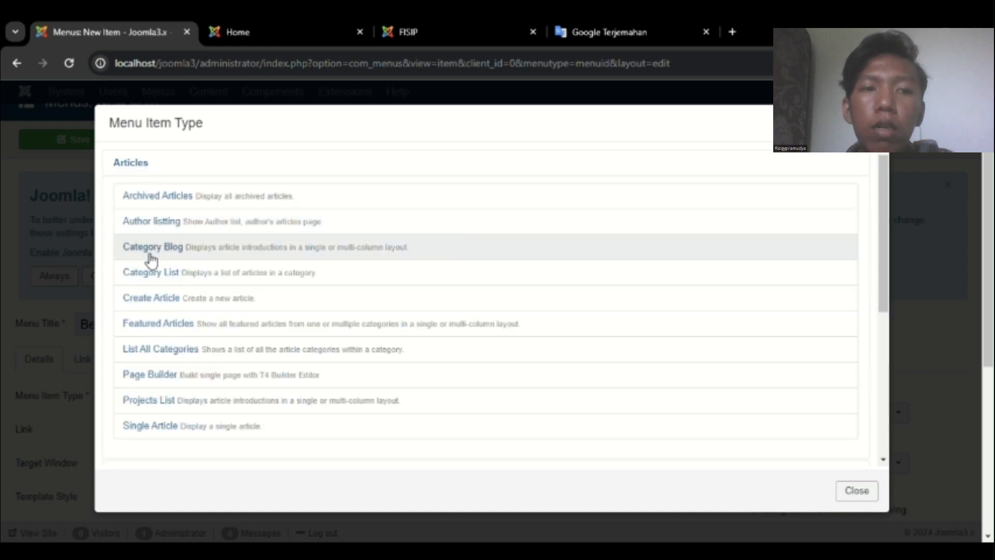
left_click(147, 253)
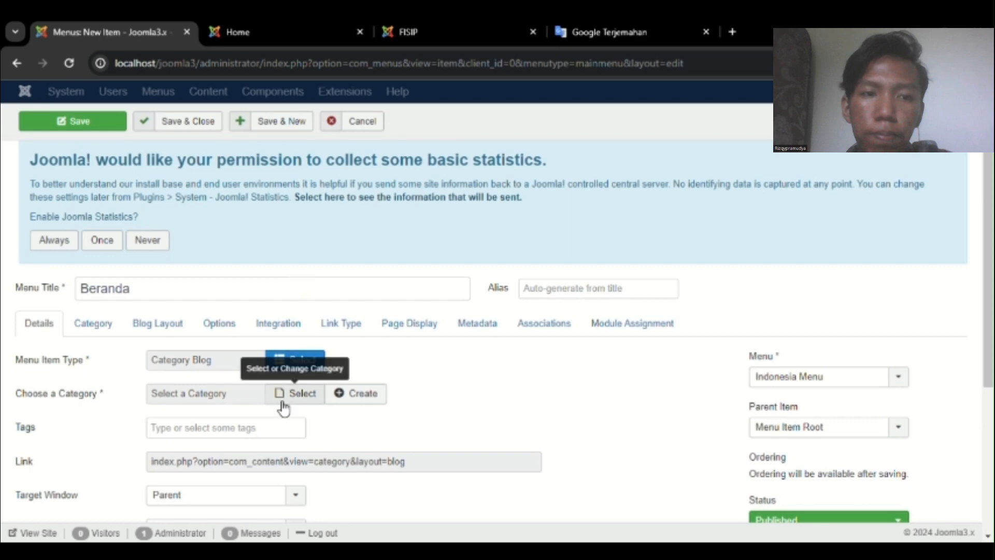
Step: Link Beranda to the Indonesia category, set its language to Bahasa Indonesia, and save
left_click(278, 397)
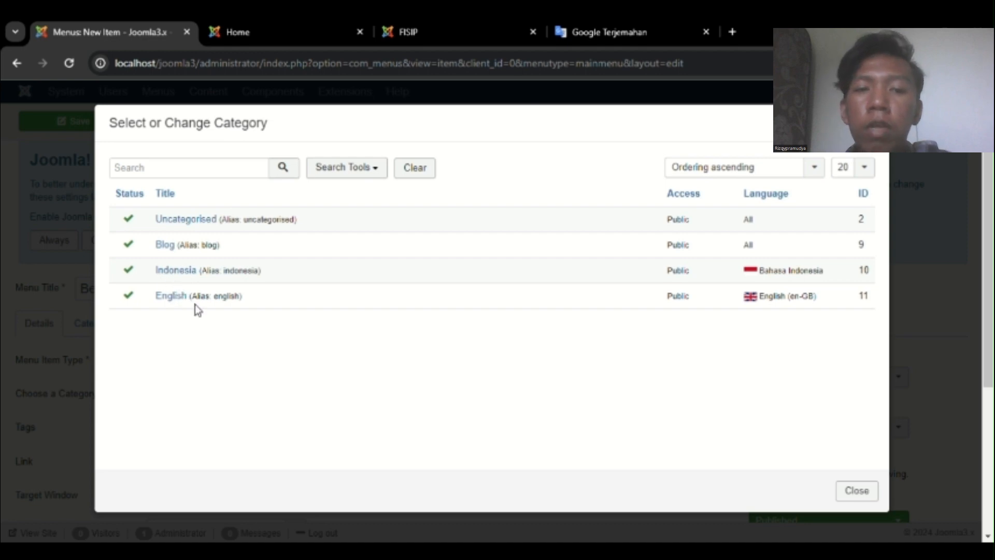
double_click(181, 278)
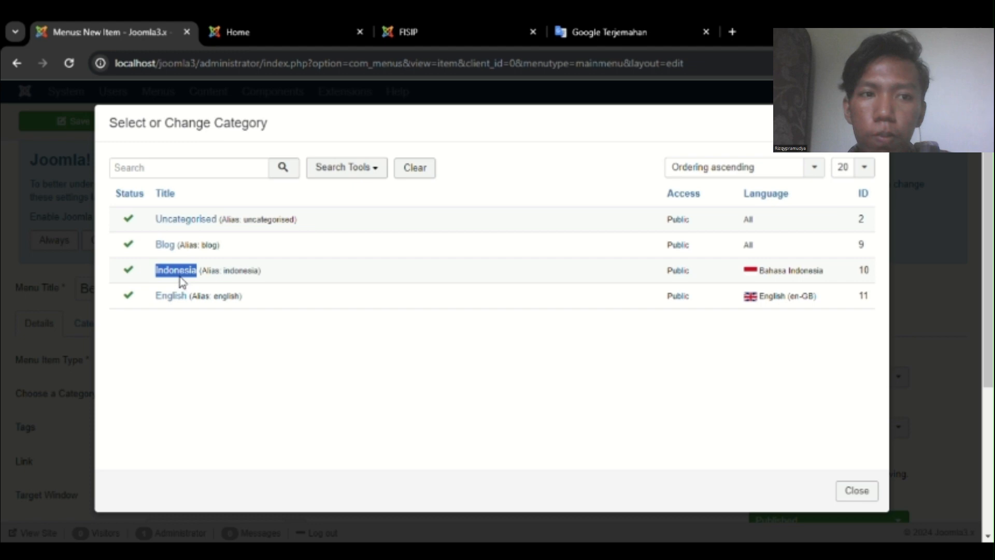
left_click(182, 277)
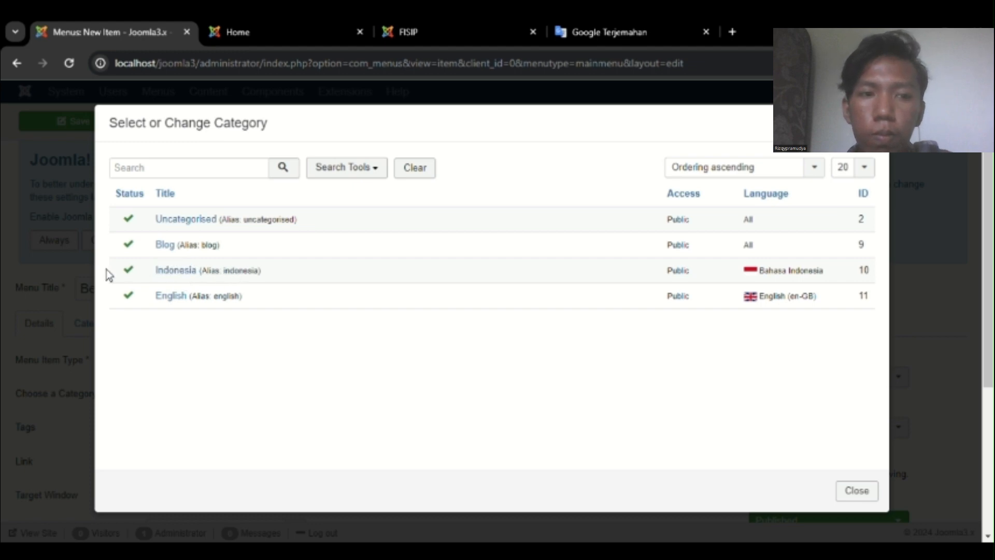
left_click(176, 271)
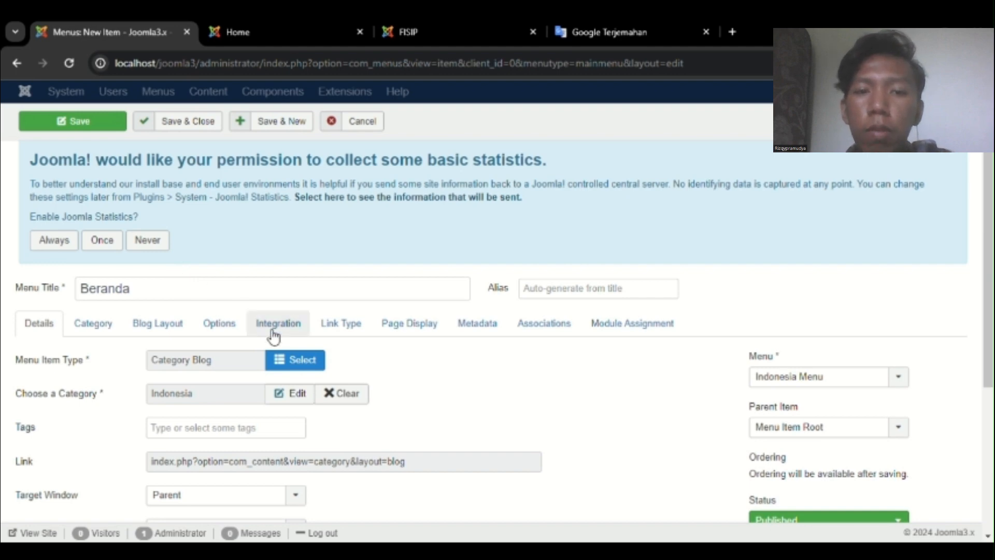
scroll(784, 384, "down", 2)
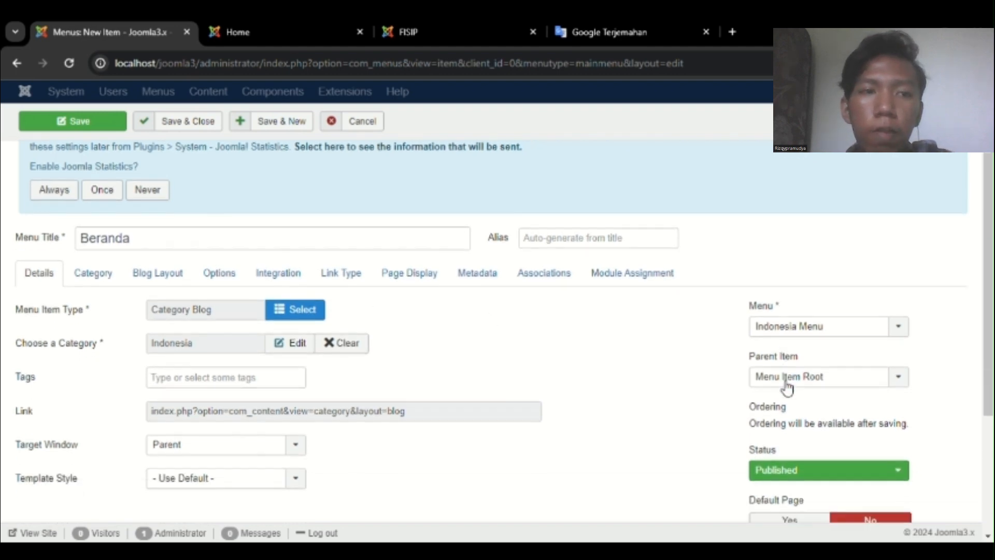
scroll(787, 386, "down", 4)
left_click(783, 419)
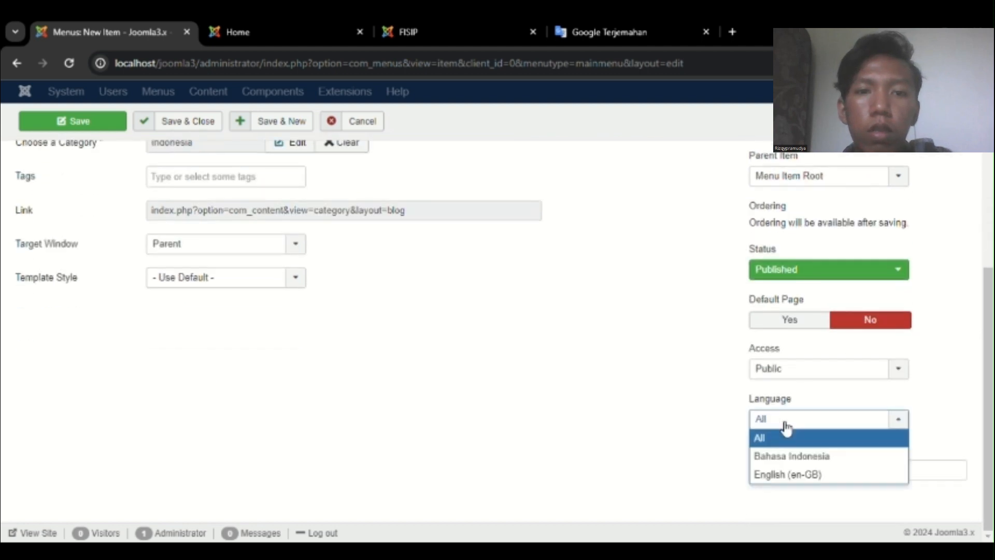
left_click(787, 458)
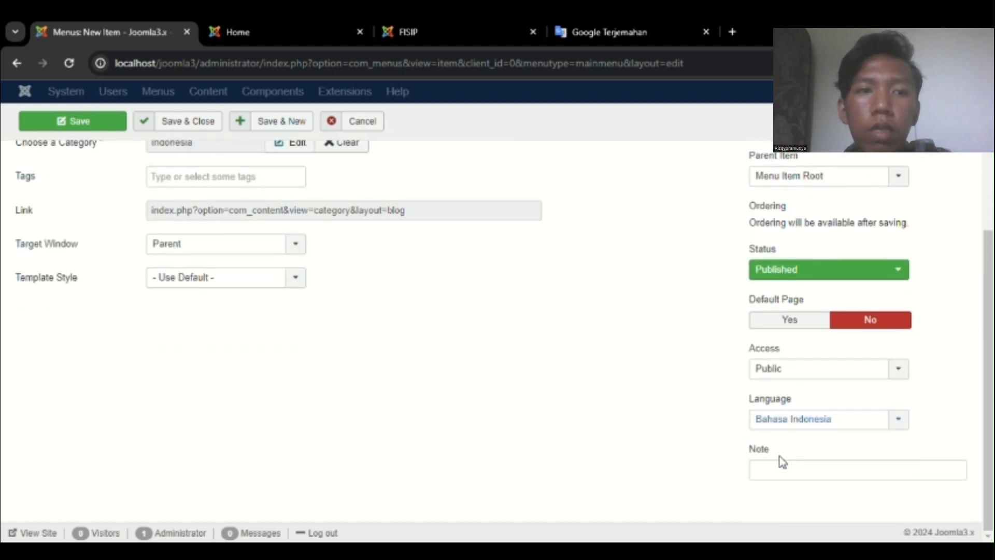
scroll(571, 358, "up", 3)
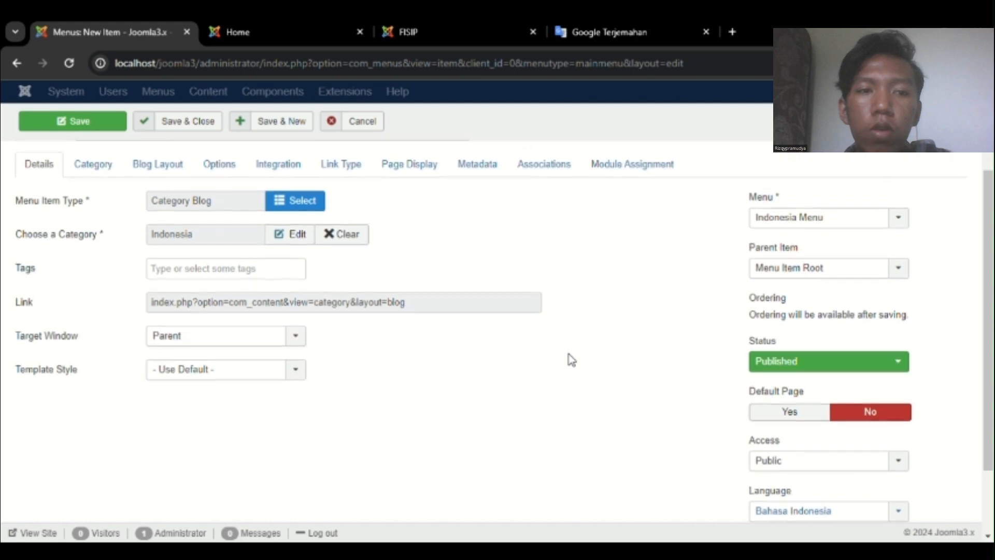
scroll(570, 359, "up", 1)
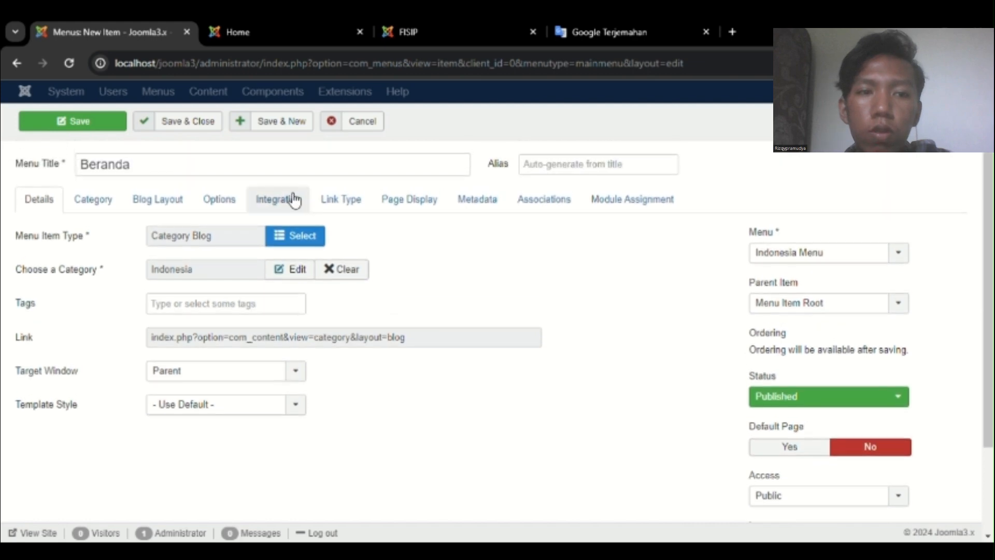
left_click(177, 124)
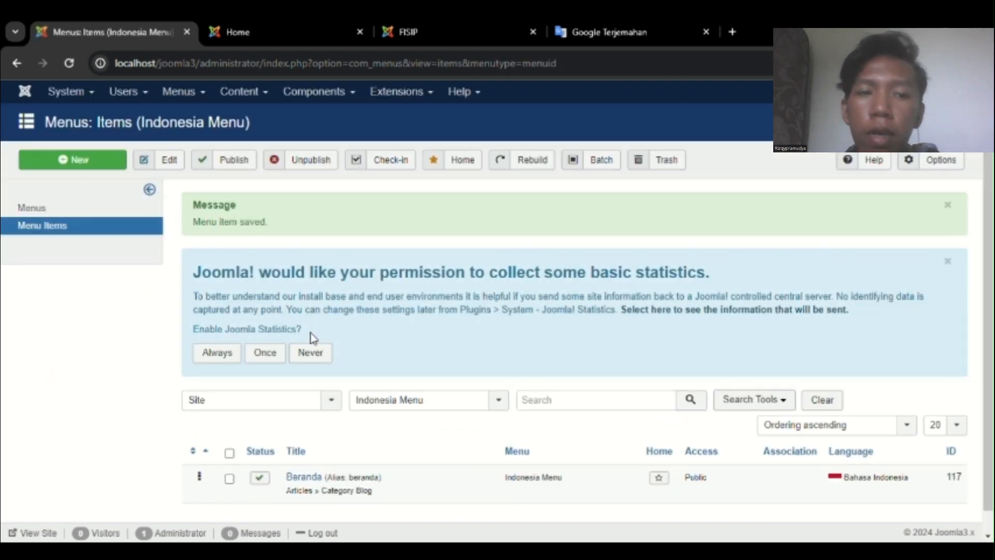
scroll(313, 338, "down", 1)
Step: Create the 'Tentang' Category Blog item for the Indonesia category in Bahasa Indonesia and save it
left_click(102, 140)
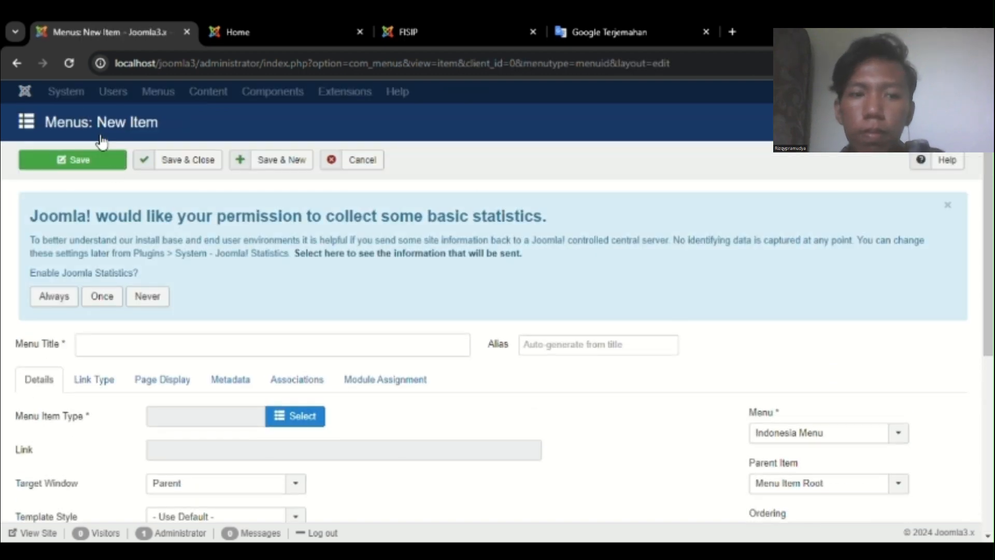
left_click(185, 355)
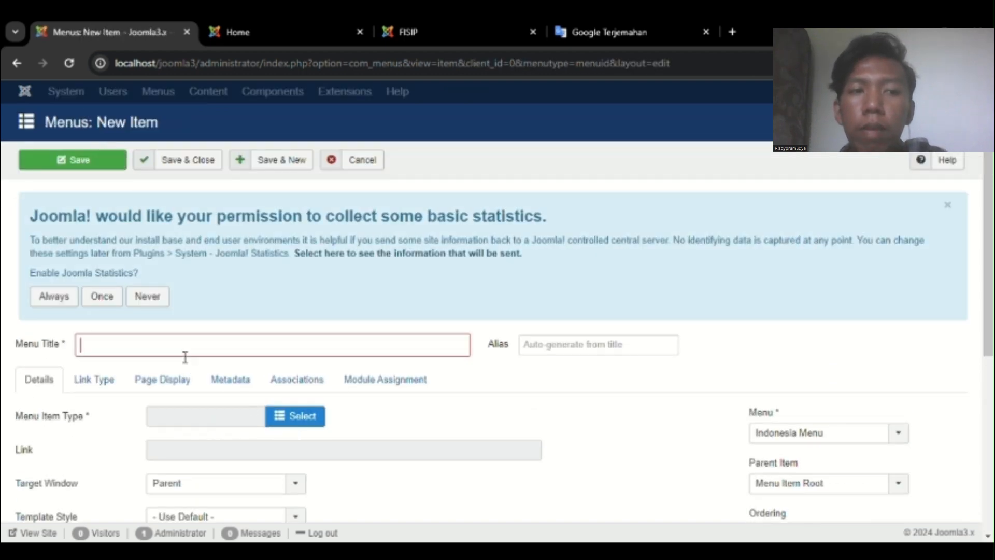
type("Tentang")
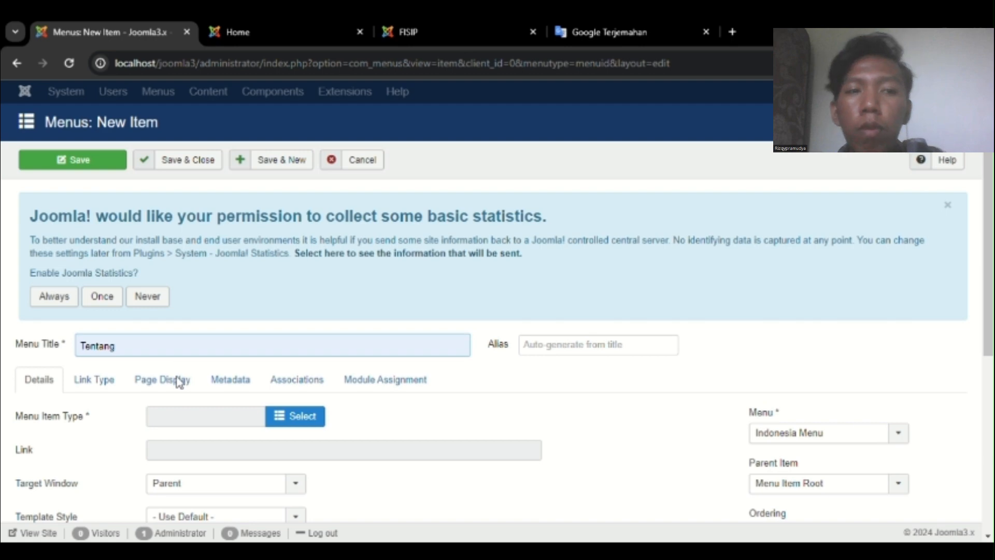
left_click(290, 418)
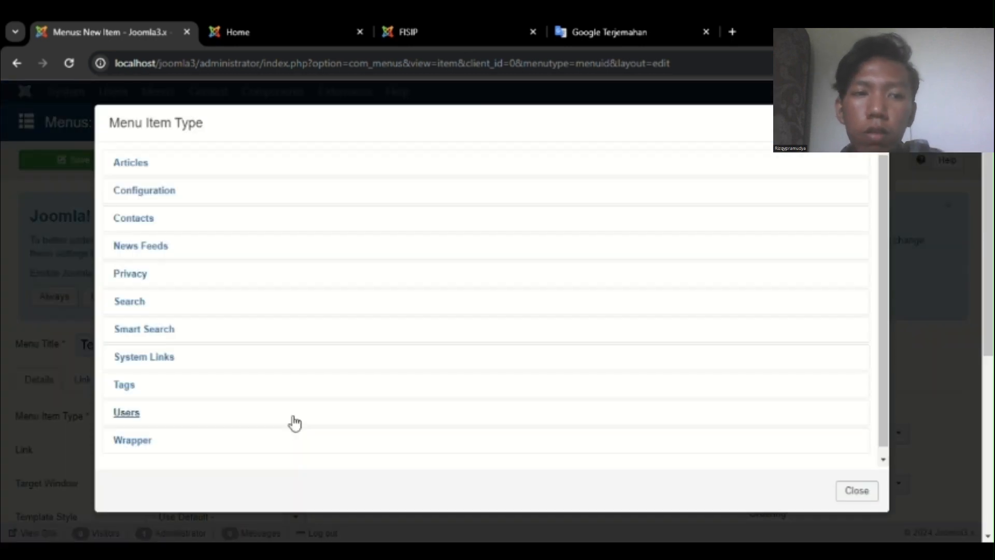
left_click(162, 167)
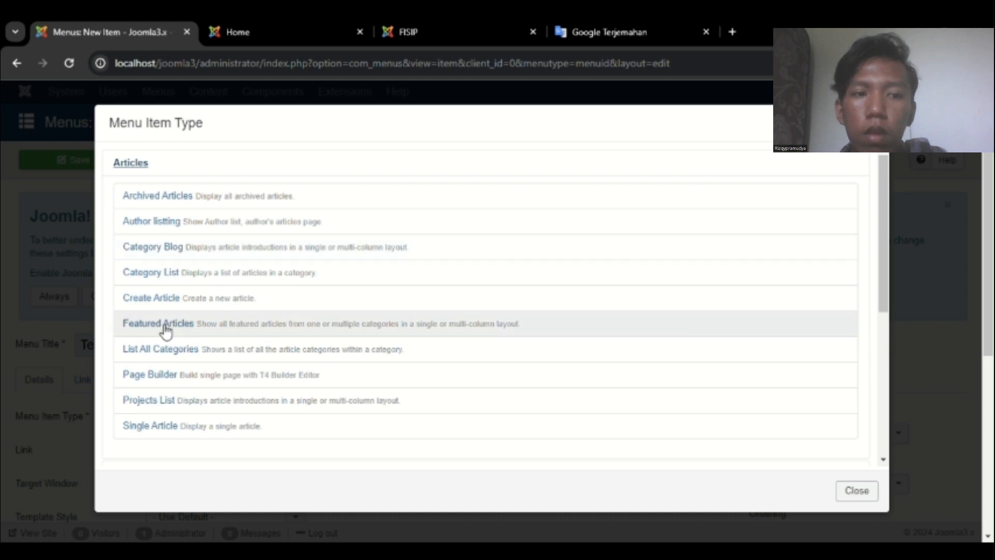
left_click(154, 249)
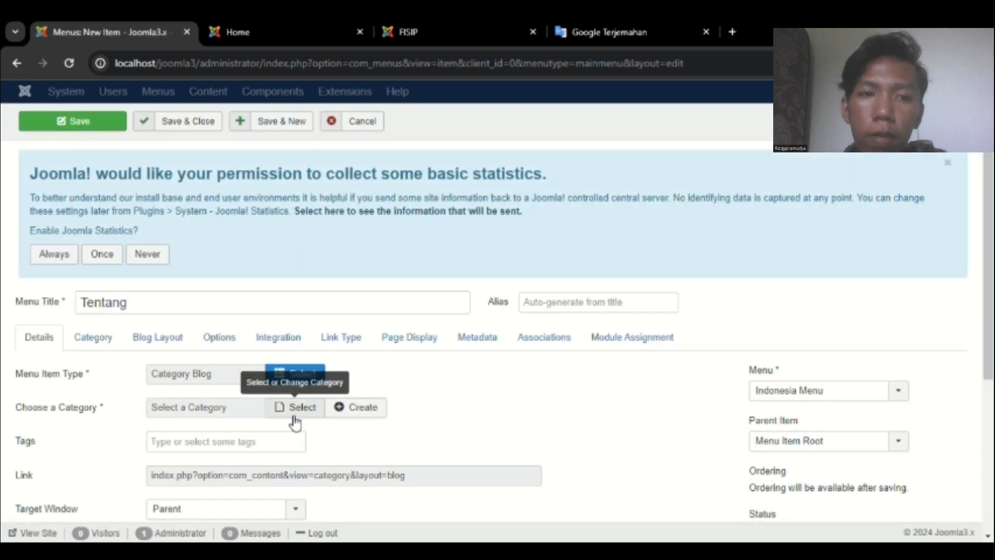
left_click(290, 414)
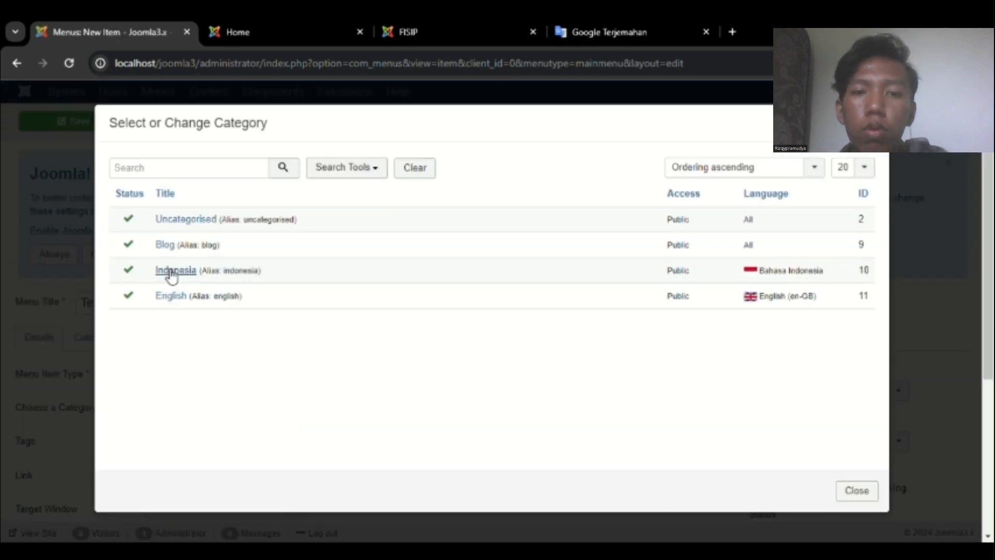
left_click(168, 273)
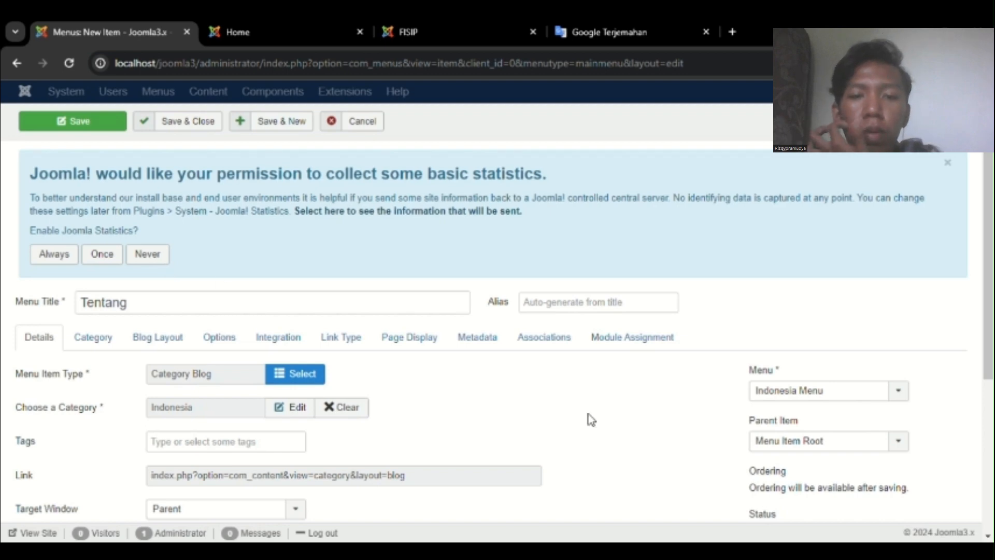
scroll(830, 428, "down", 4)
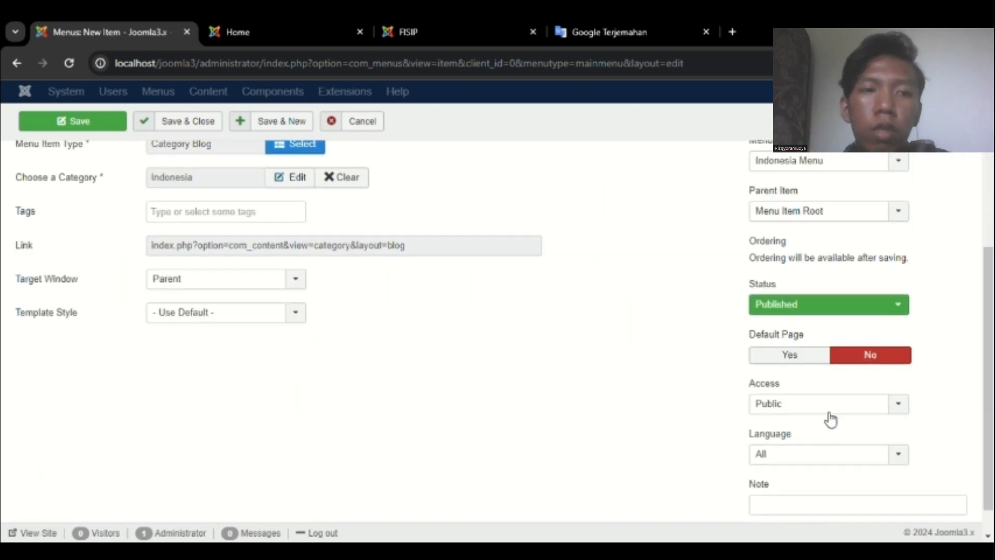
left_click(822, 455)
left_click(790, 493)
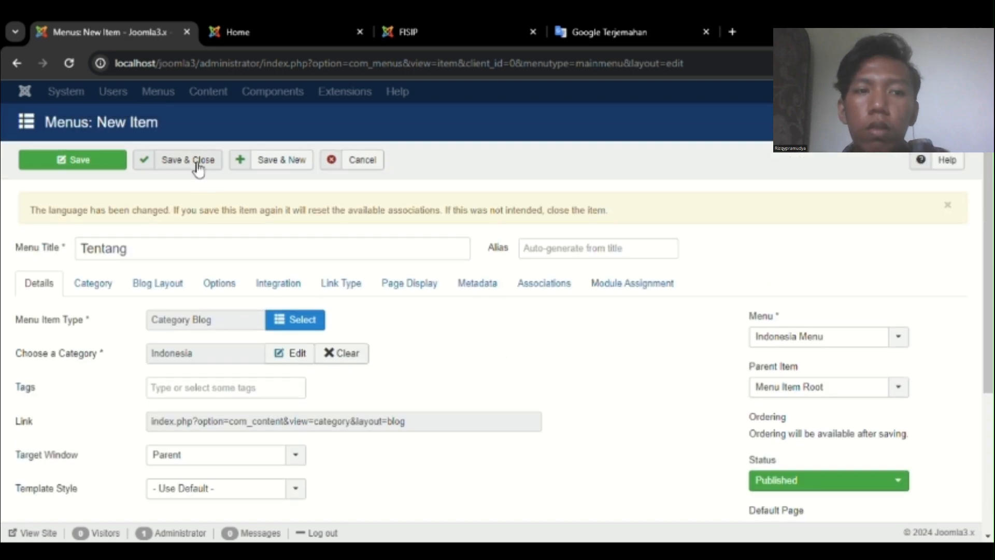
left_click(195, 165)
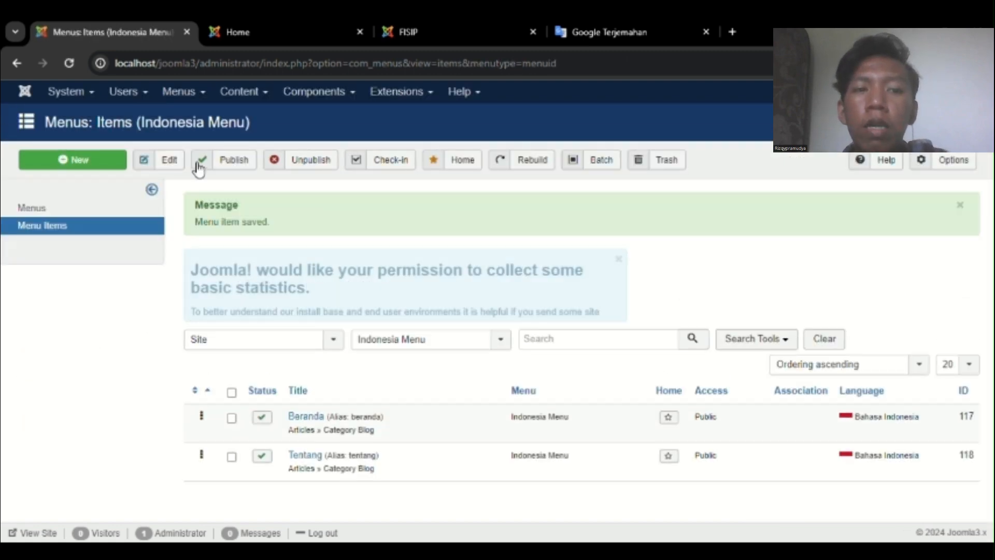
Step: Start a new menu item titled 'Fisip' of type Articles > Category Blog
left_click(71, 165)
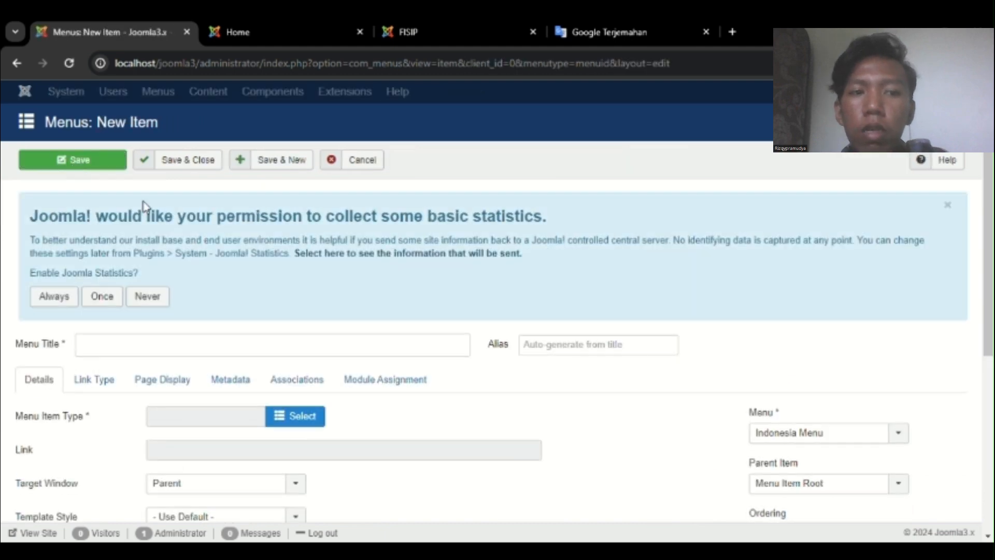
scroll(228, 342, "down", 1)
left_click(175, 317)
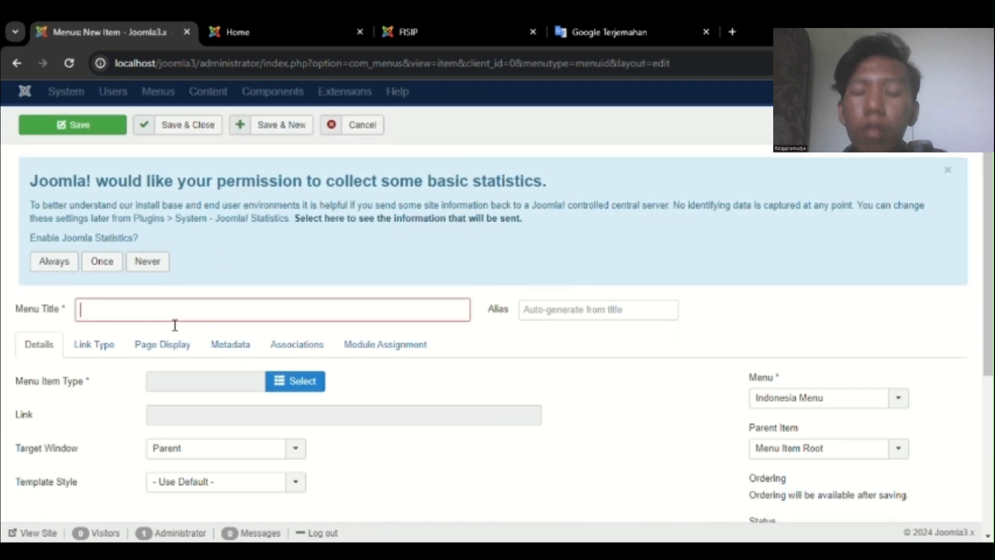
type("Fisip")
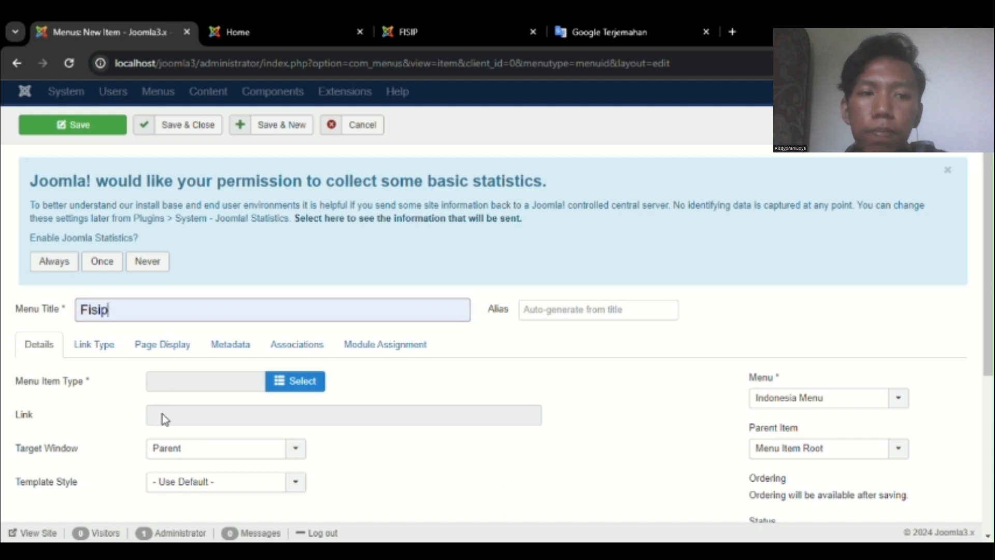
scroll(162, 414, "down", 1)
left_click(302, 345)
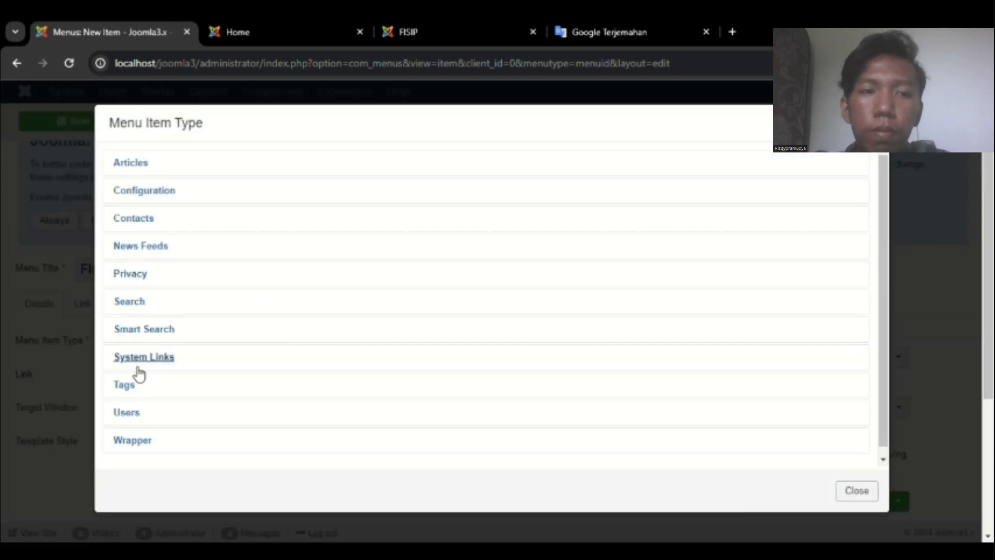
left_click(138, 165)
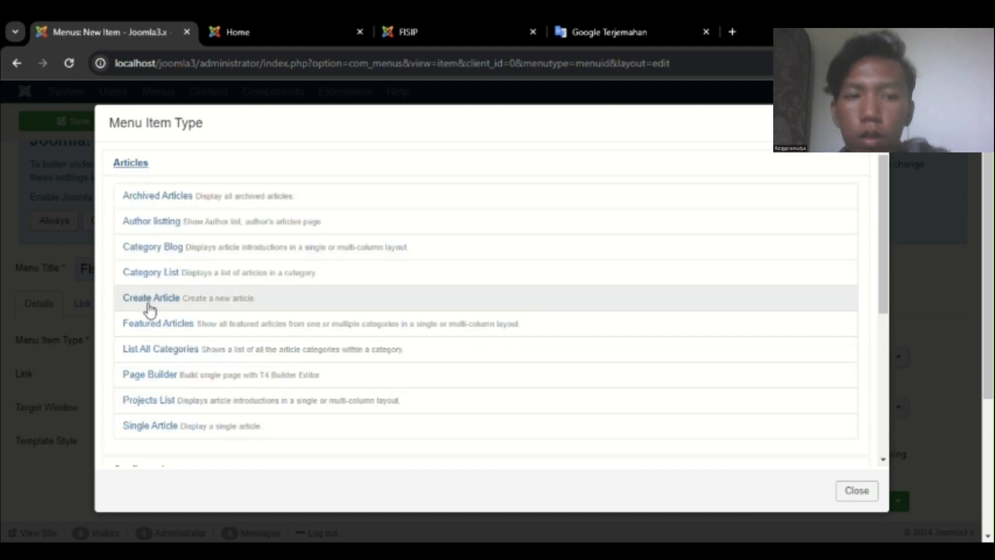
left_click(144, 250)
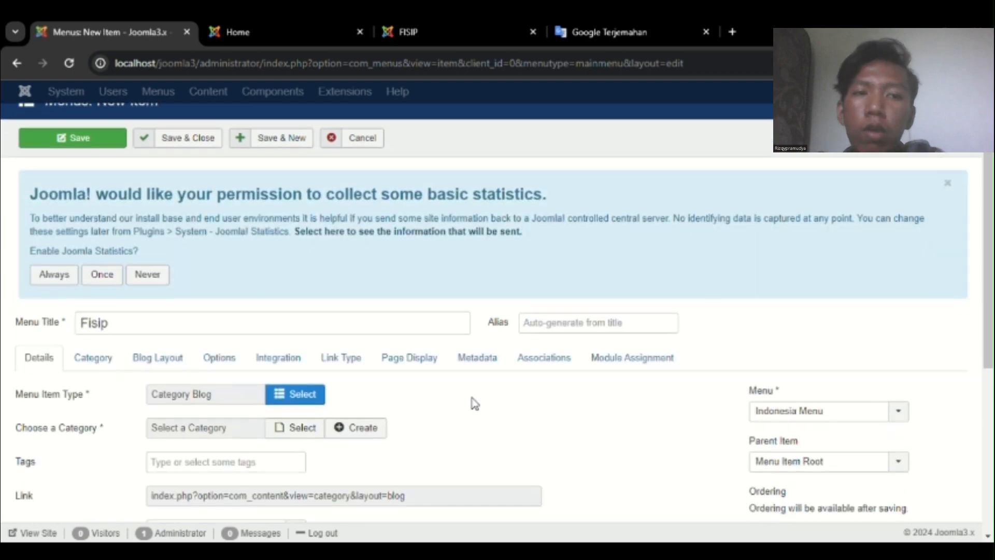
Step: Set the Fisip item to the Indonesia category and Bahasa Indonesia, then try to save it
left_click(305, 429)
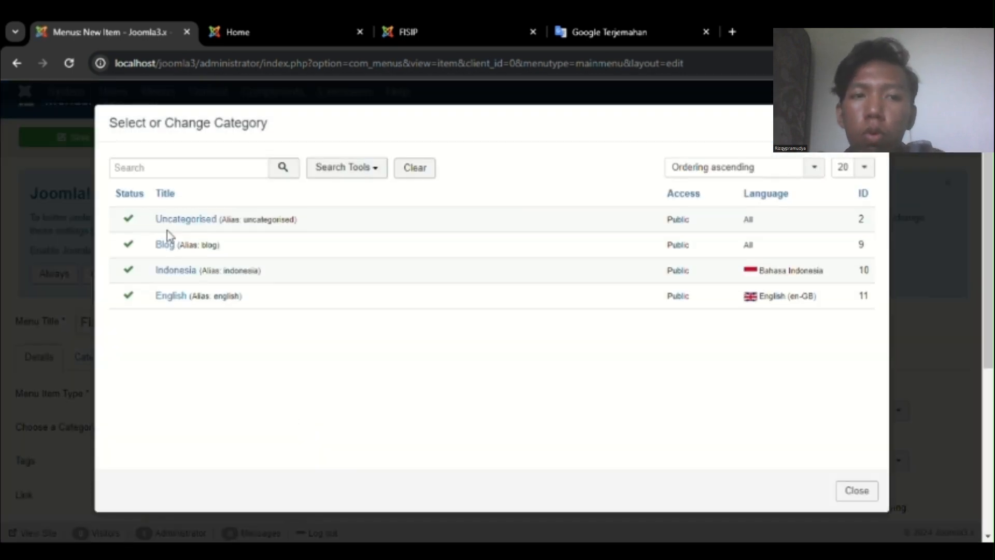
left_click(171, 270)
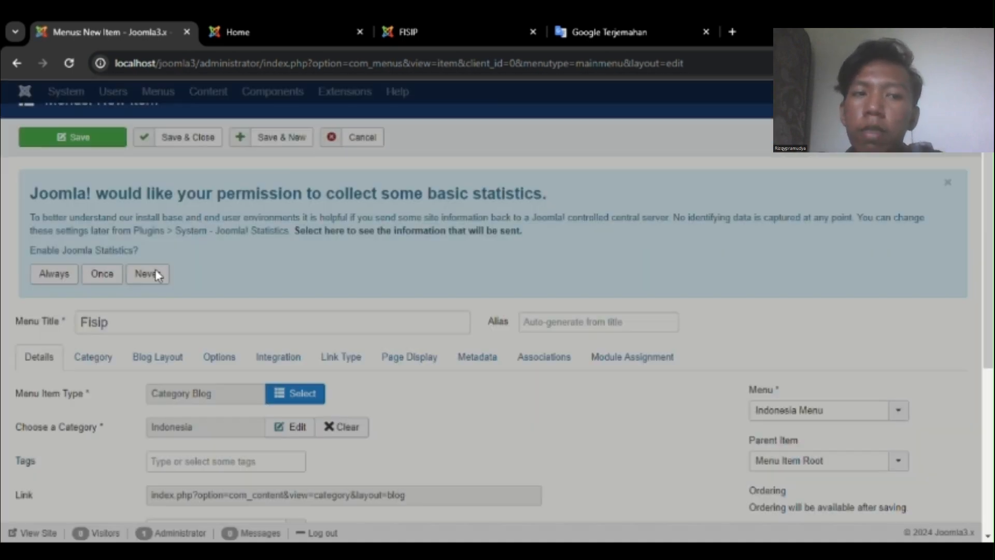
scroll(786, 395, "down", 4)
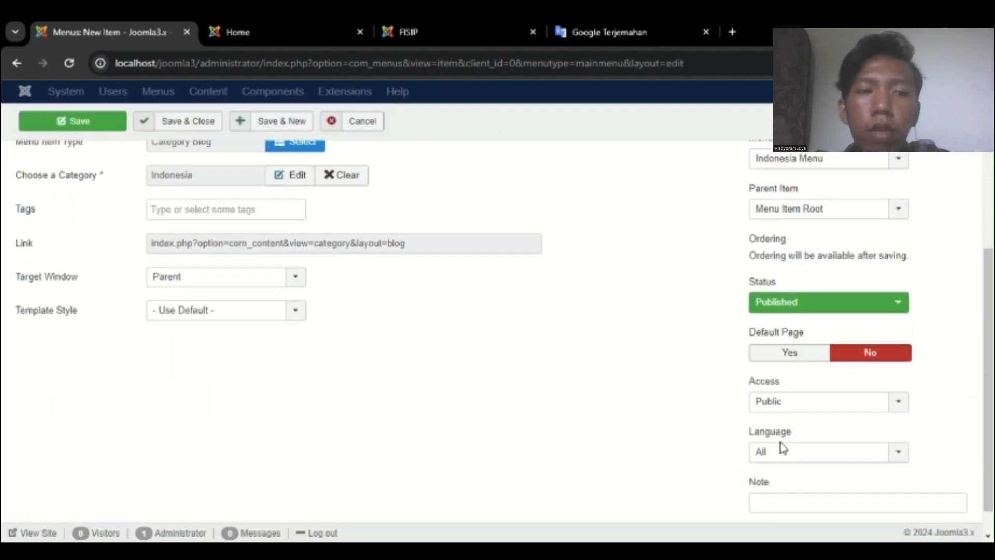
left_click(784, 452)
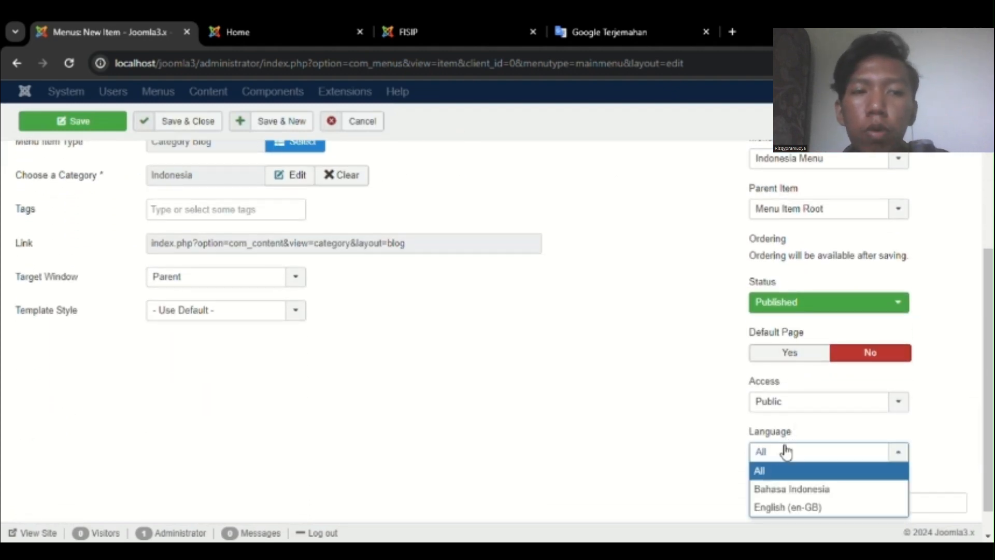
left_click(772, 490)
left_click(187, 124)
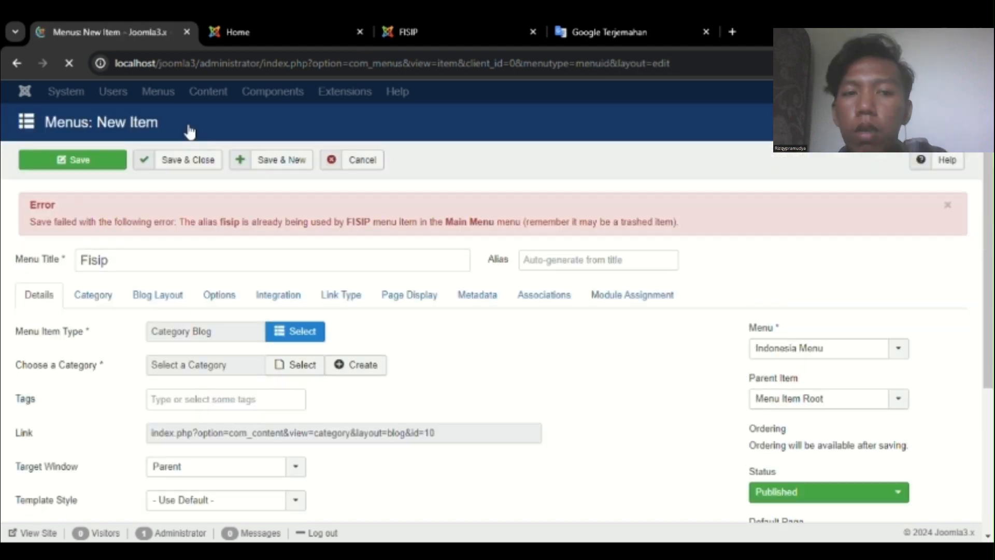
Step: Retitle the item 'Tentang Fisip', reselect the Indonesia category and Bahasa Indonesia, and save
double_click(128, 400)
type("Tentang F")
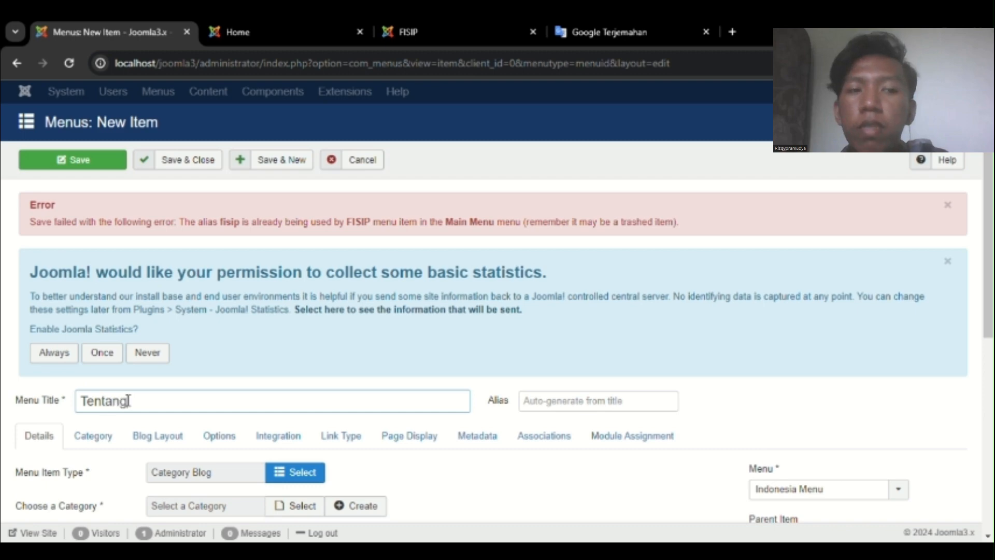
scroll(129, 401, "down", 3)
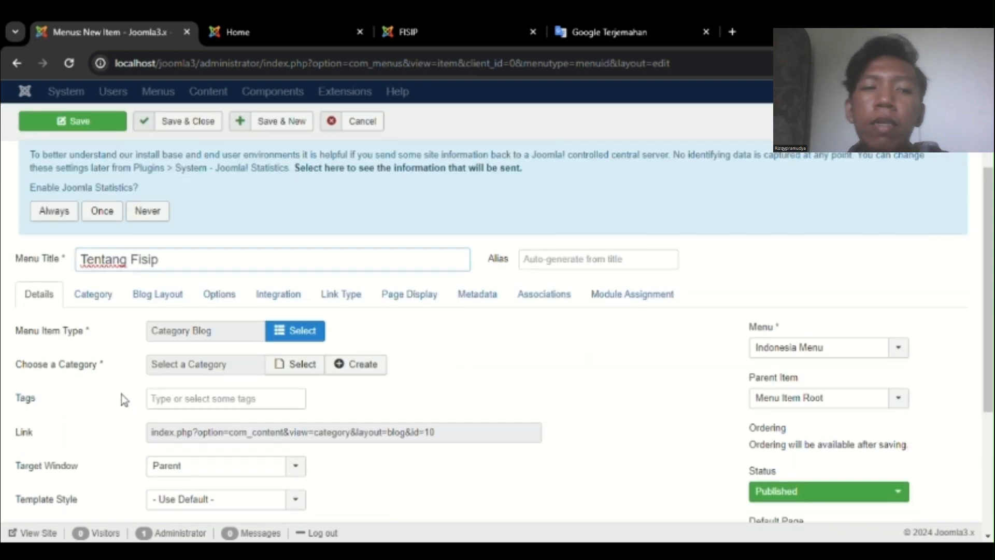
left_click(295, 369)
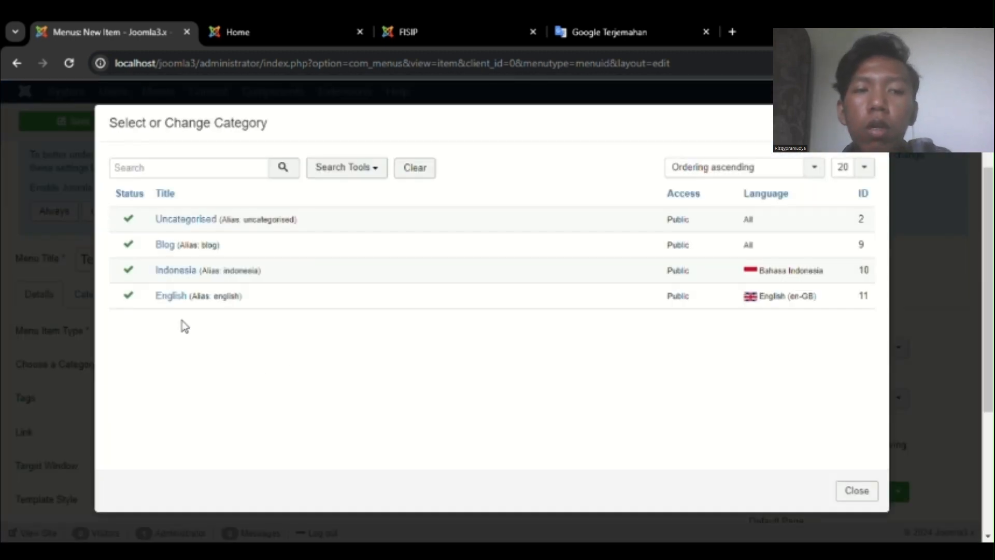
left_click(176, 273)
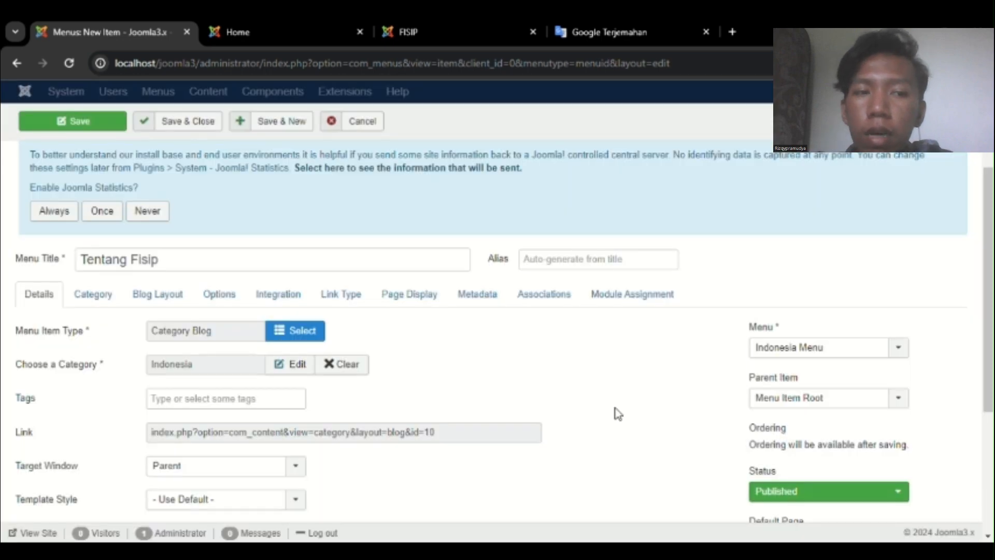
scroll(784, 455, "down", 1)
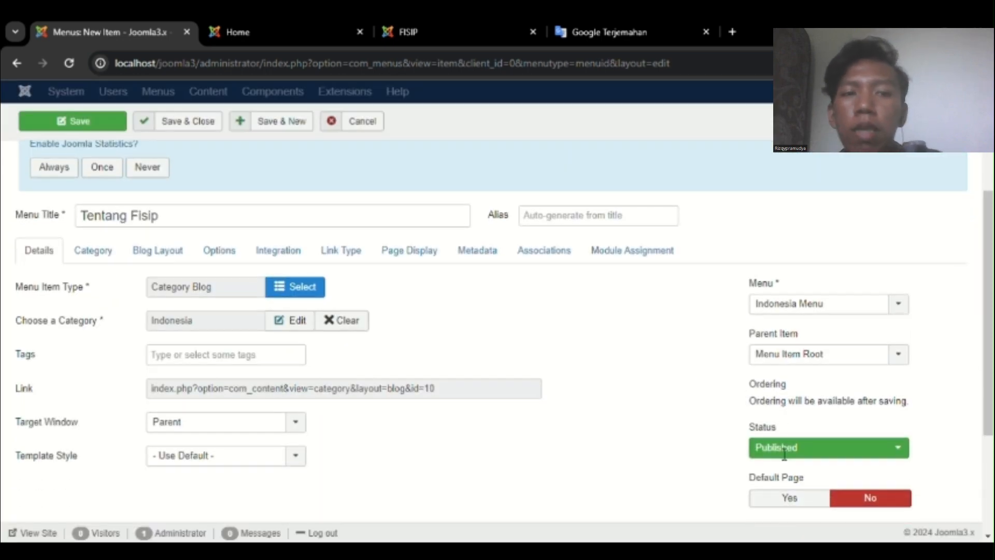
scroll(780, 454, "down", 3)
left_click(778, 490)
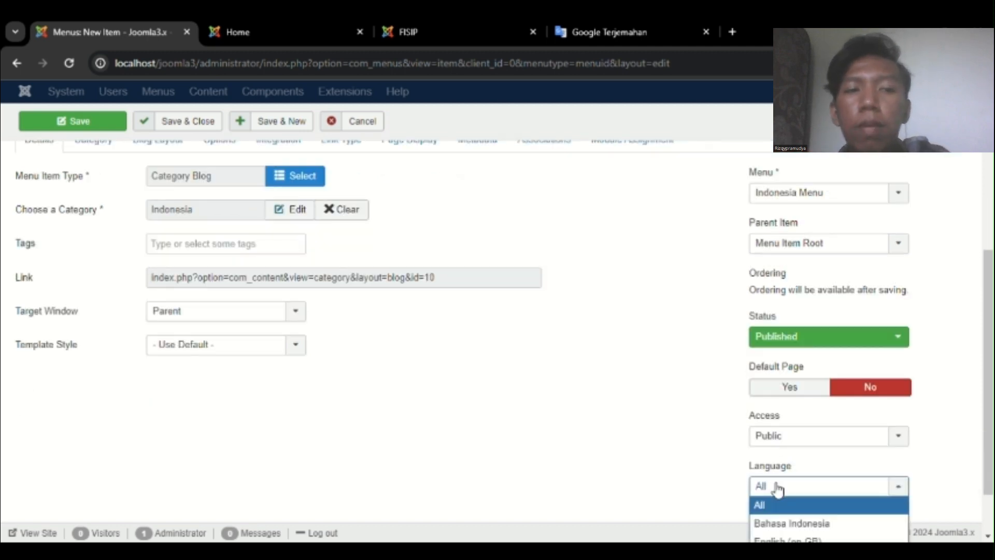
left_click(782, 526)
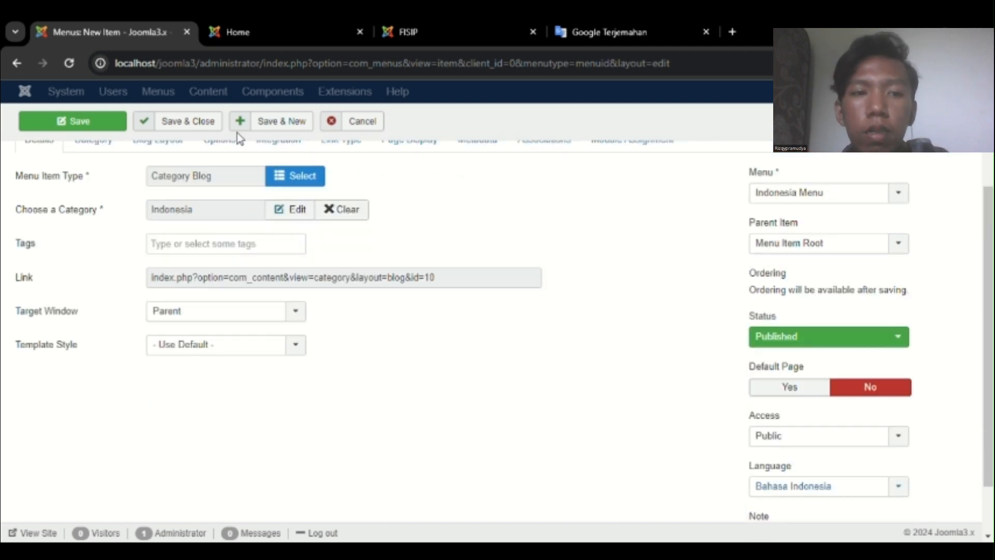
left_click(206, 124)
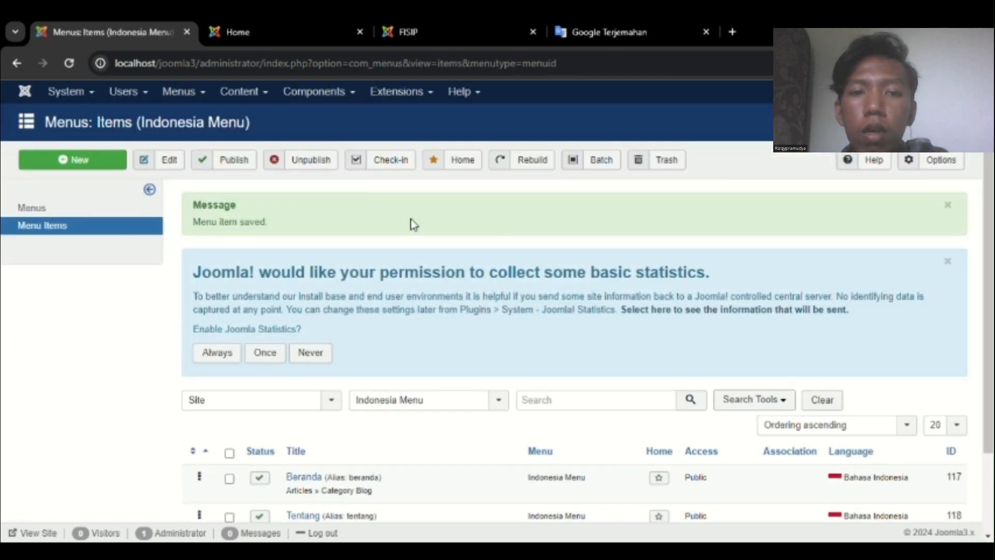
scroll(433, 254, "down", 2)
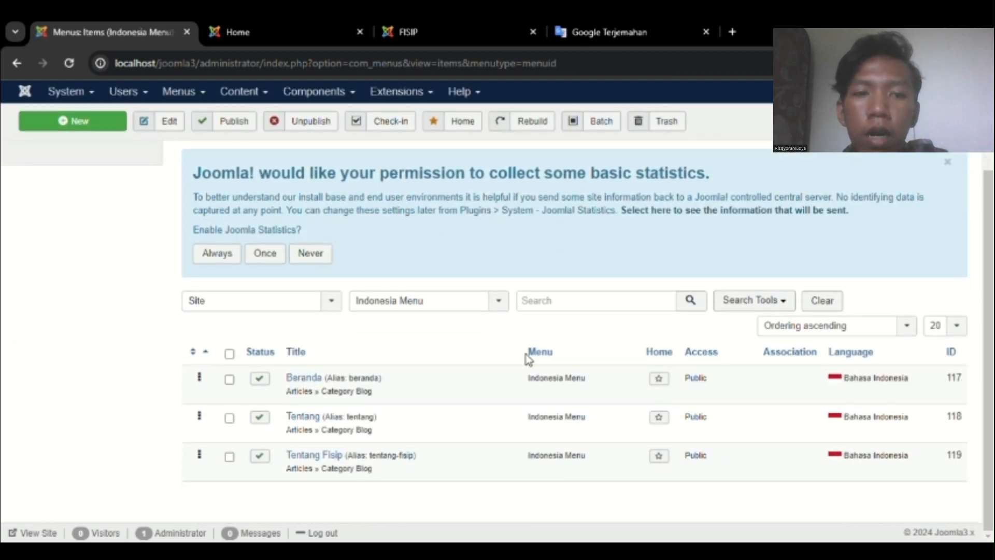
Step: Make Beranda the home item of Indonesia Menu, then open the menu selector
left_click(659, 381)
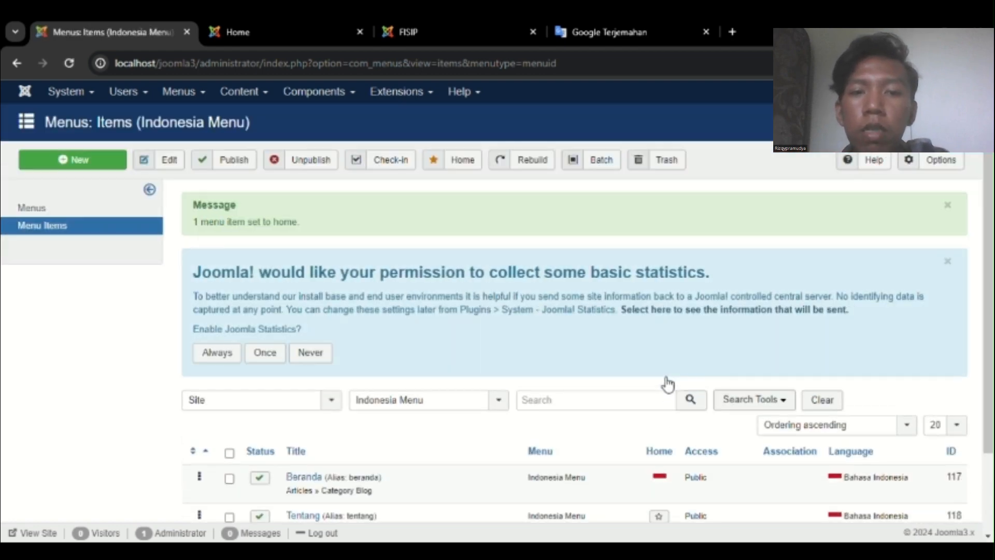
scroll(667, 383, "down", 2)
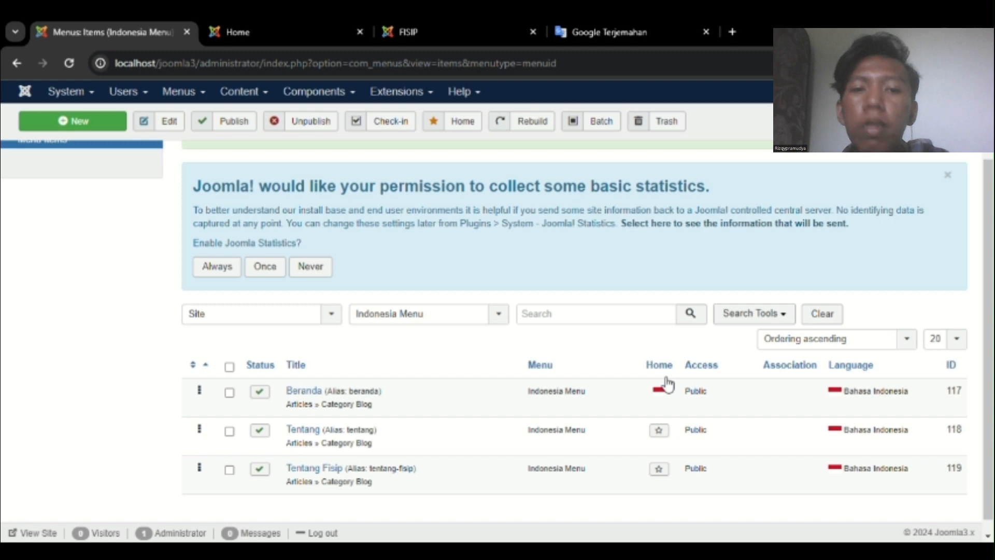
left_click(397, 317)
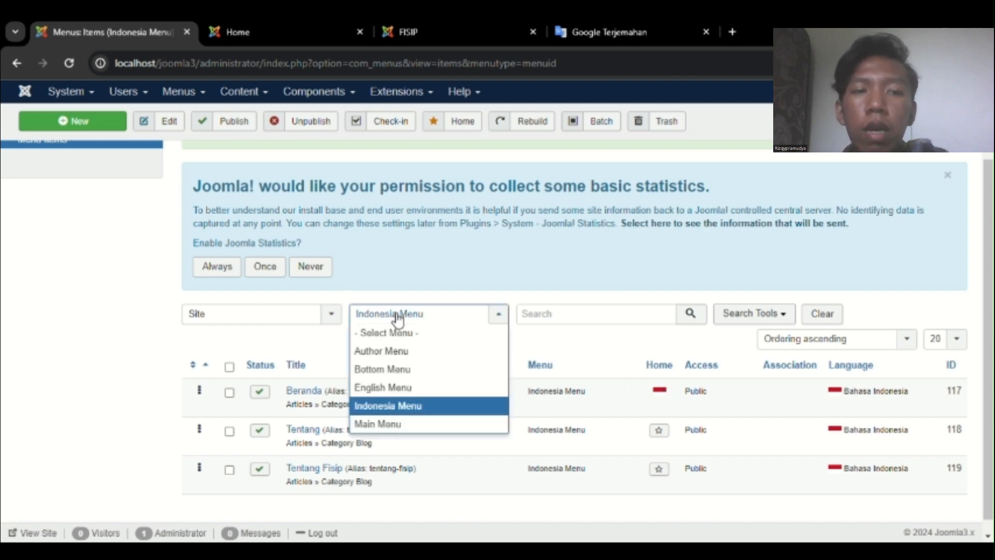
Step: Start a new English Menu item titled 'About' with the Articles Category Blog type
left_click(411, 390)
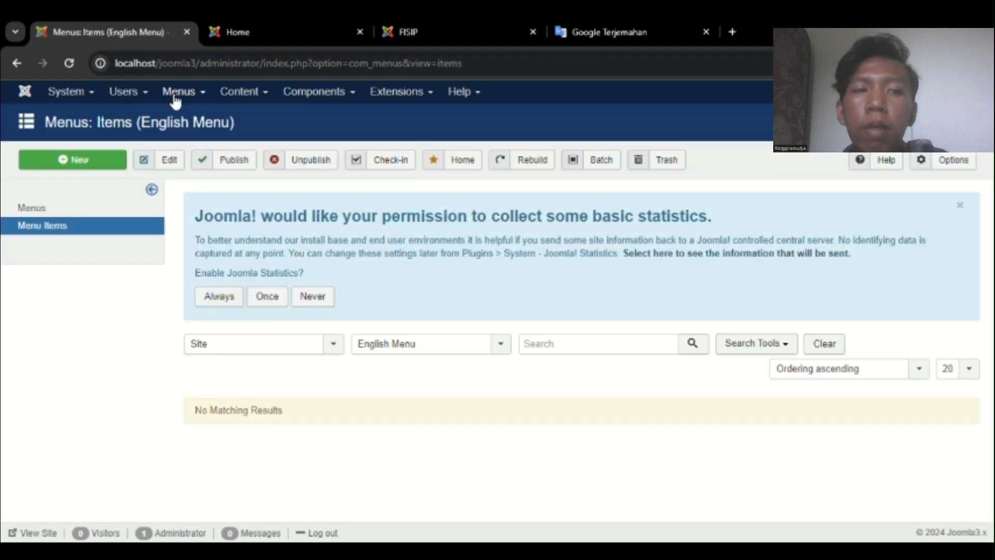
left_click(174, 98)
left_click(174, 99)
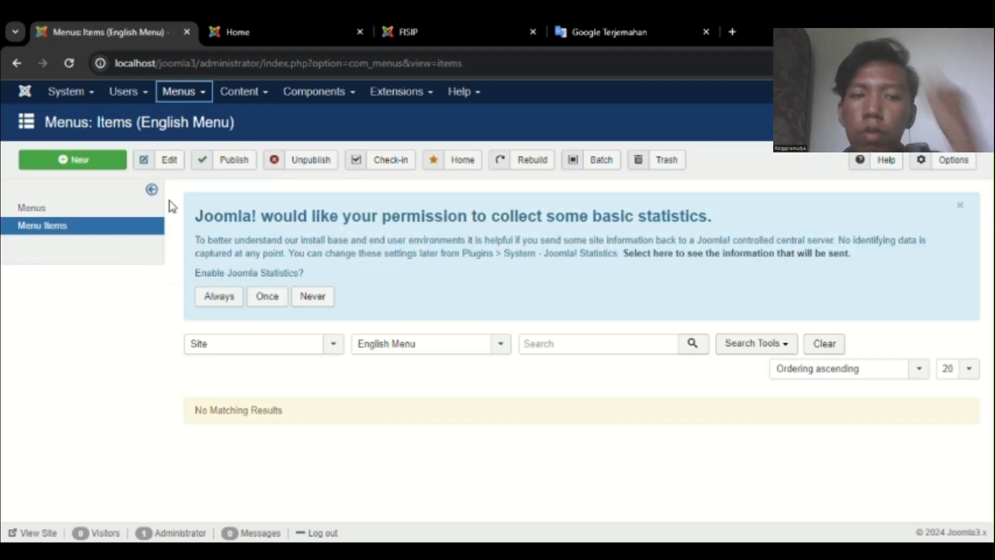
left_click(96, 159)
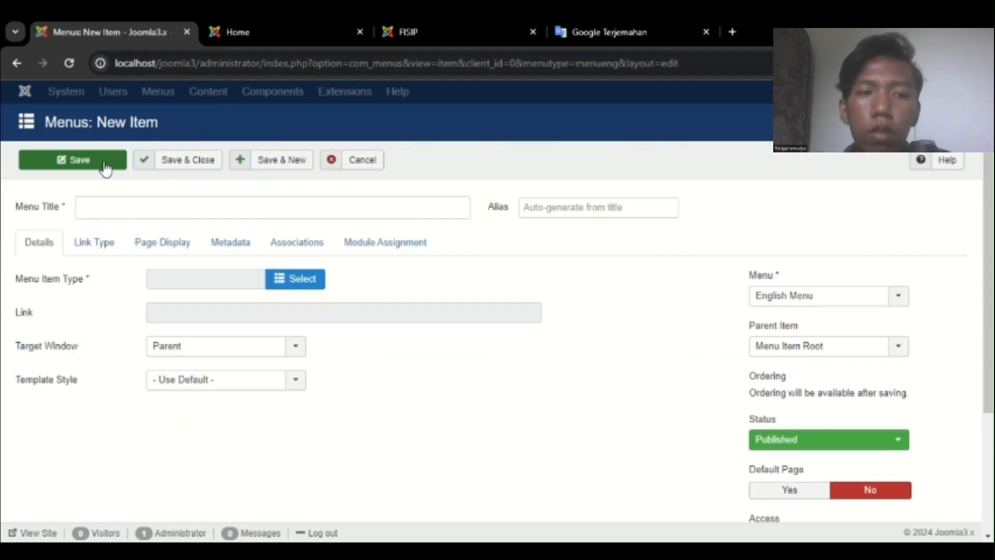
left_click(164, 357)
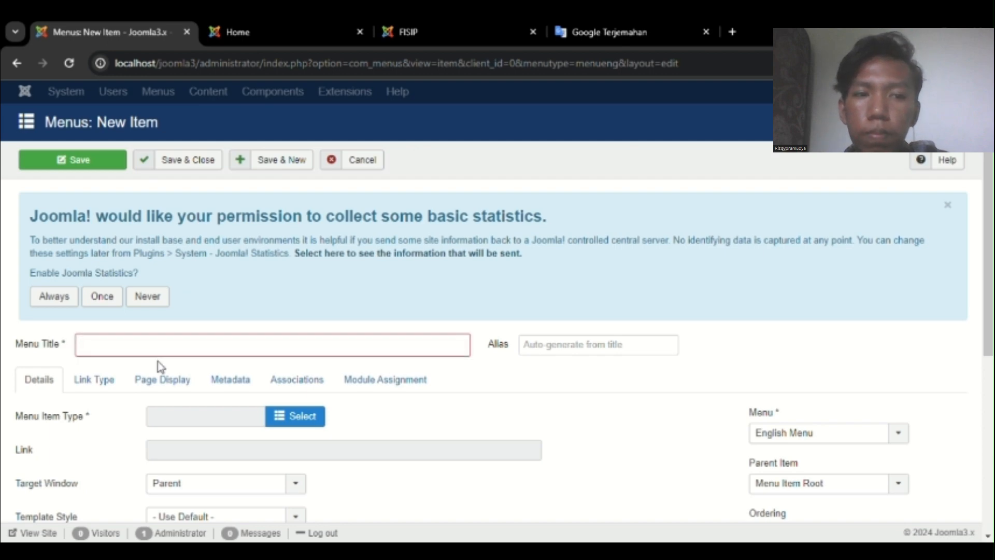
type("About")
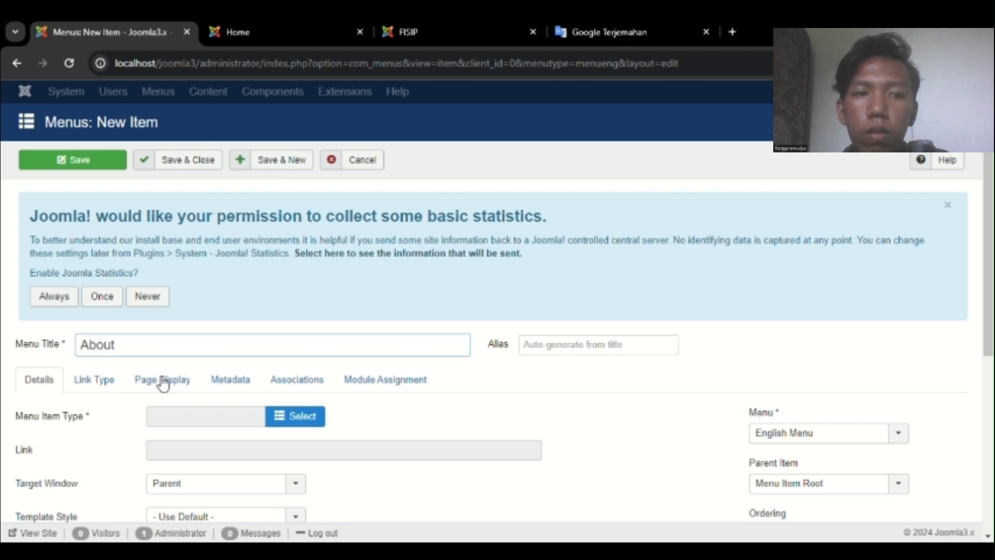
left_click(305, 417)
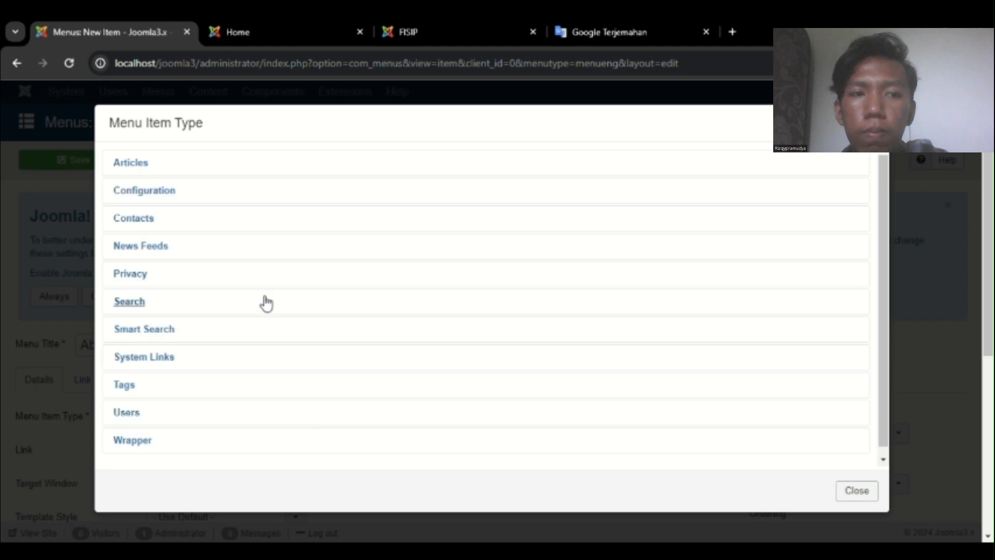
left_click(141, 165)
left_click(147, 241)
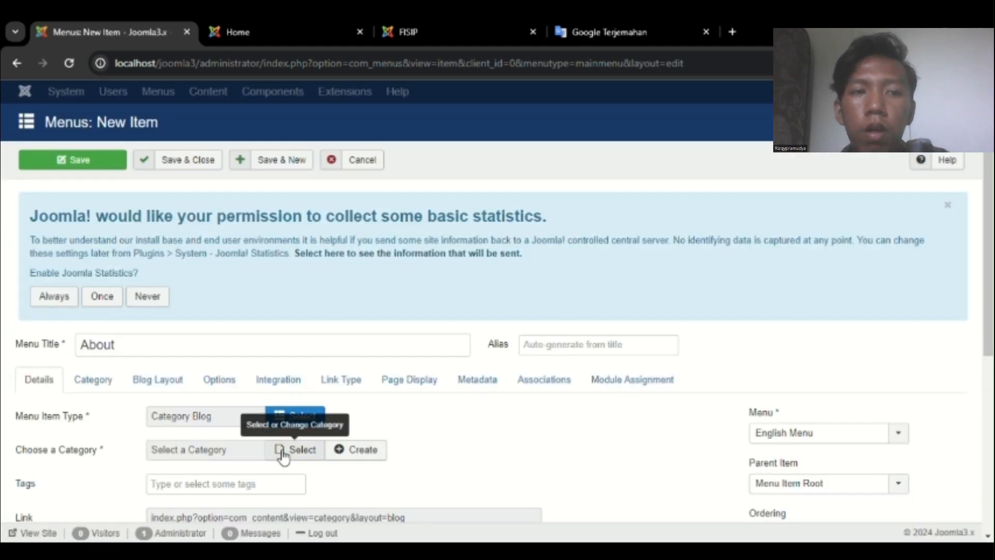
Step: Link the About item to the English category, set language English (en-GB), and save it
left_click(282, 451)
left_click(174, 294)
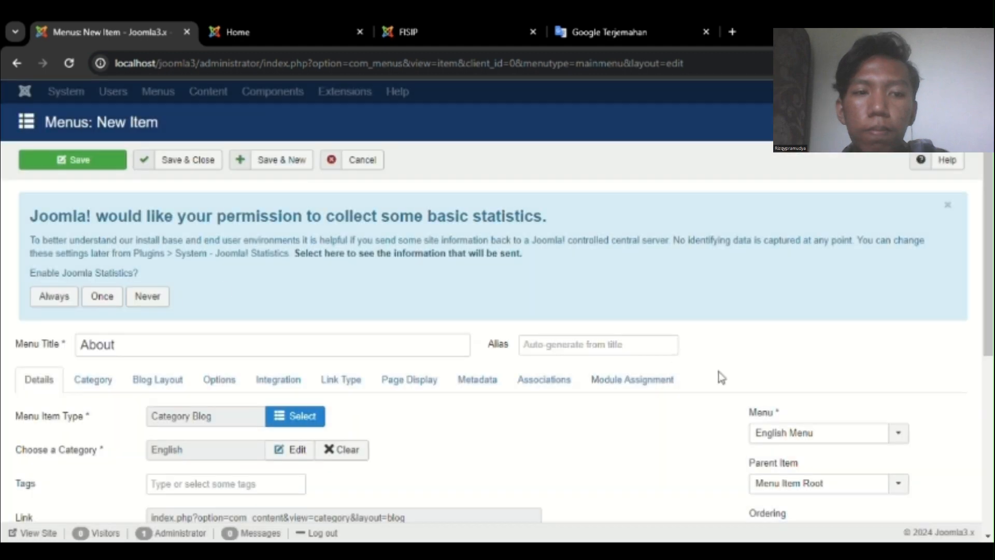
scroll(811, 433, "down", 5)
left_click(791, 431)
left_click(772, 485)
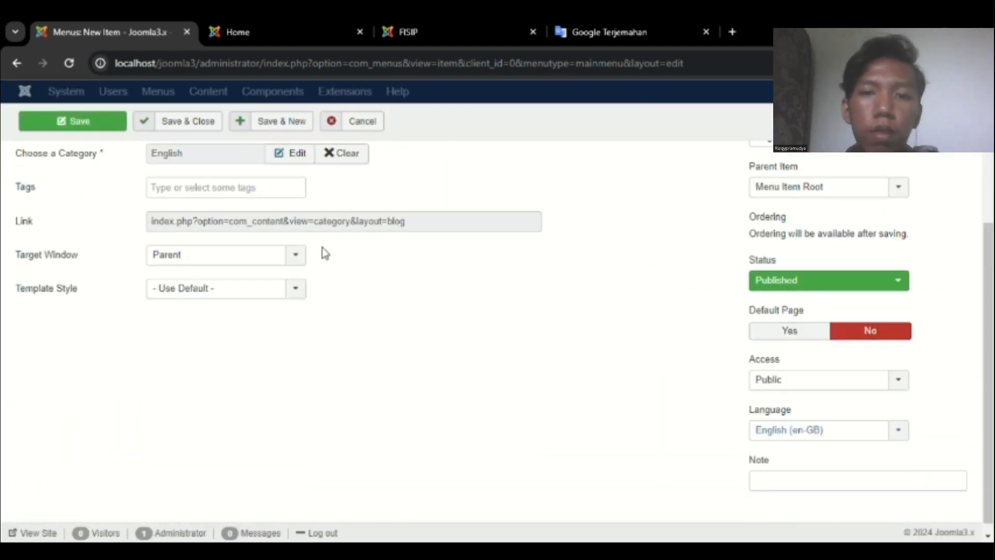
left_click(180, 165)
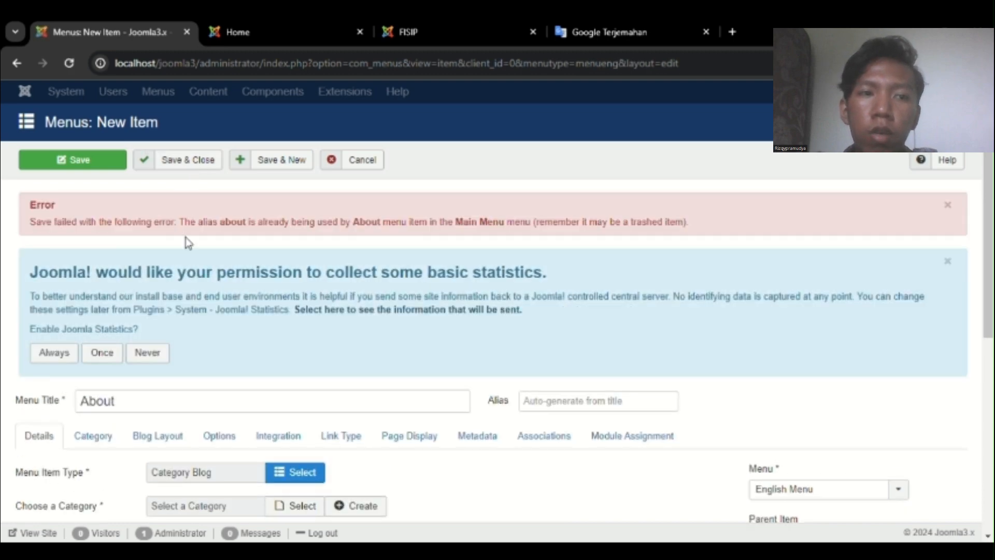
Step: Save the Home eng item and return to the English Menu list
scroll(186, 238, "down", 4)
left_click(167, 123)
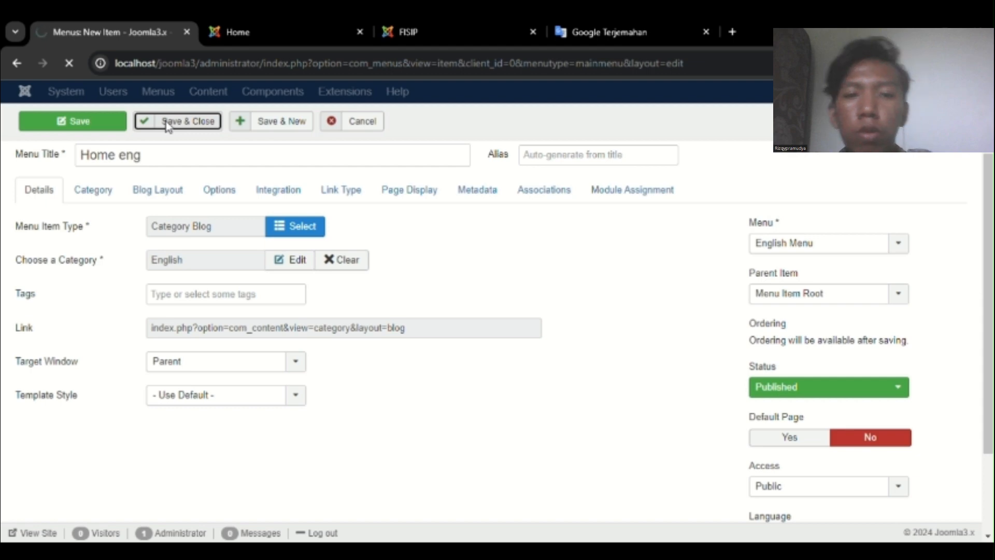
scroll(166, 125, "up", 2)
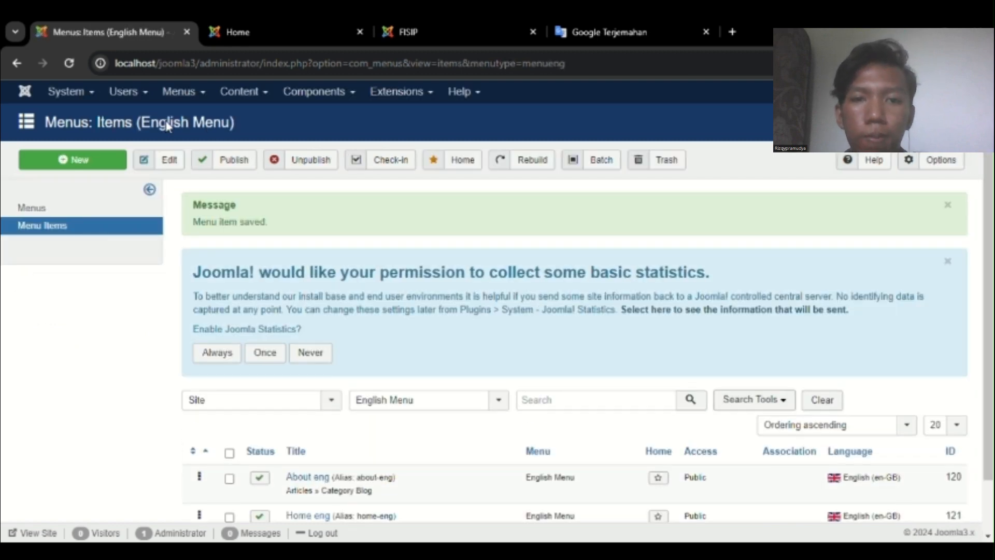
Step: Start a new English Menu item titled 'Fisip eng' with the Category Blog type
left_click(97, 166)
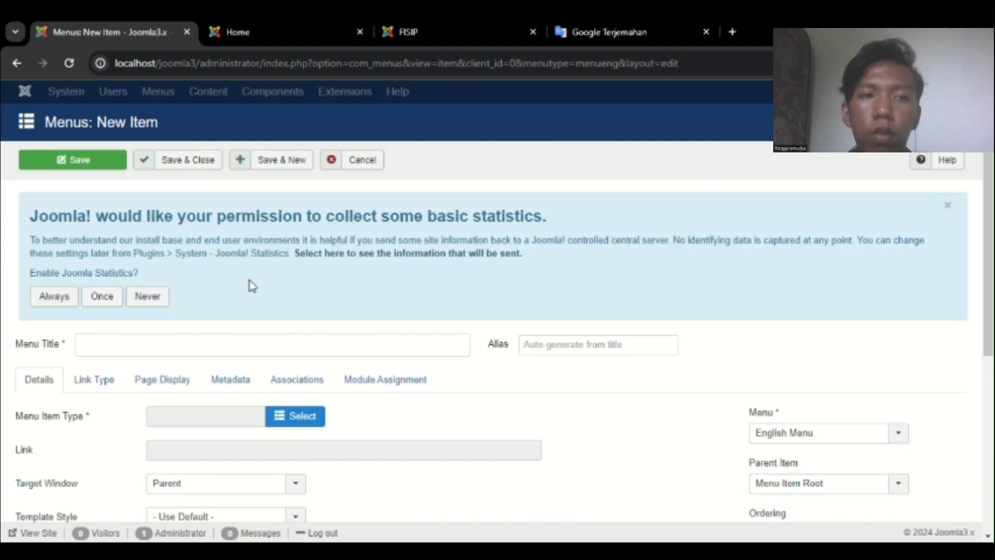
left_click(185, 351)
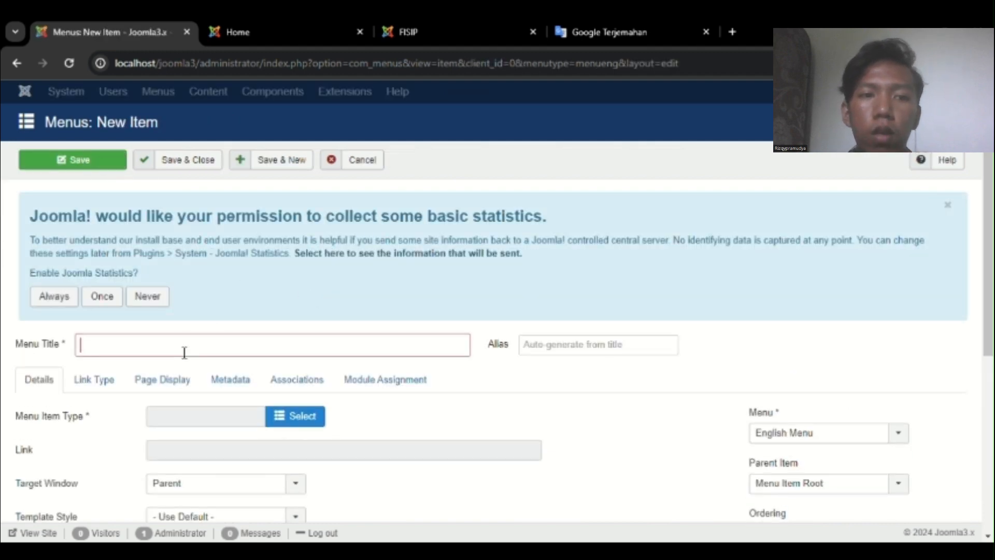
type("FISIP")
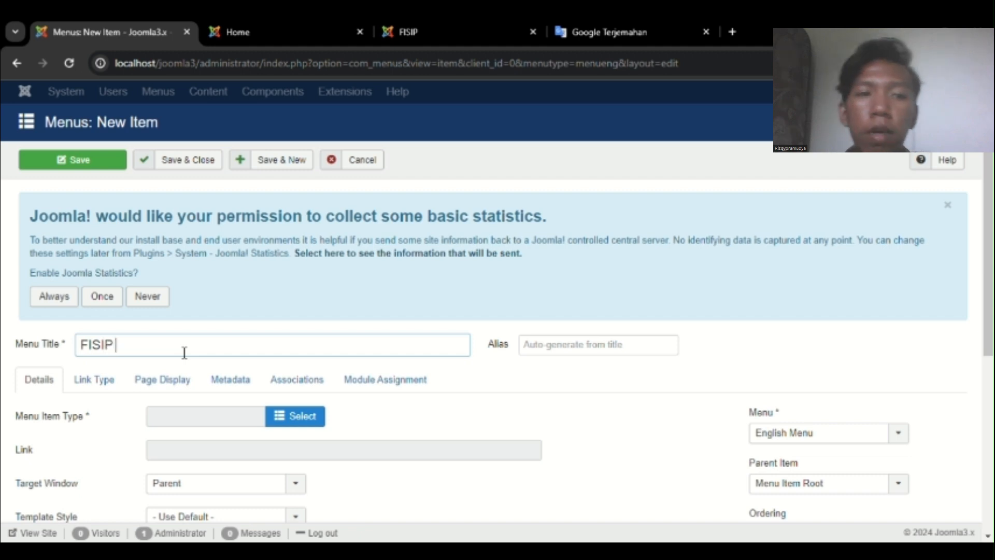
key("BackSpace")
key("BackSpace")
key("BackSpace")
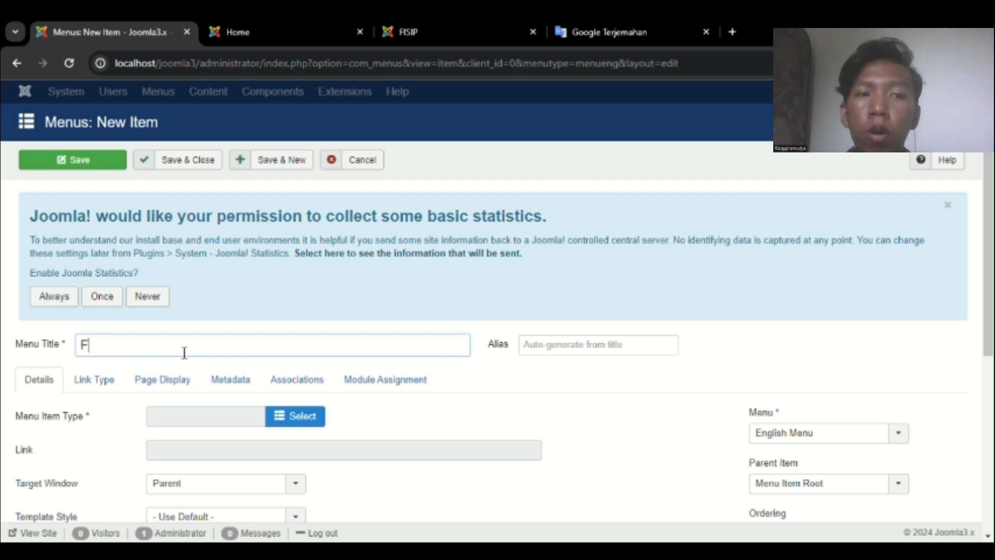
type("isipEn")
key("BackSpace")
key("BackSpace")
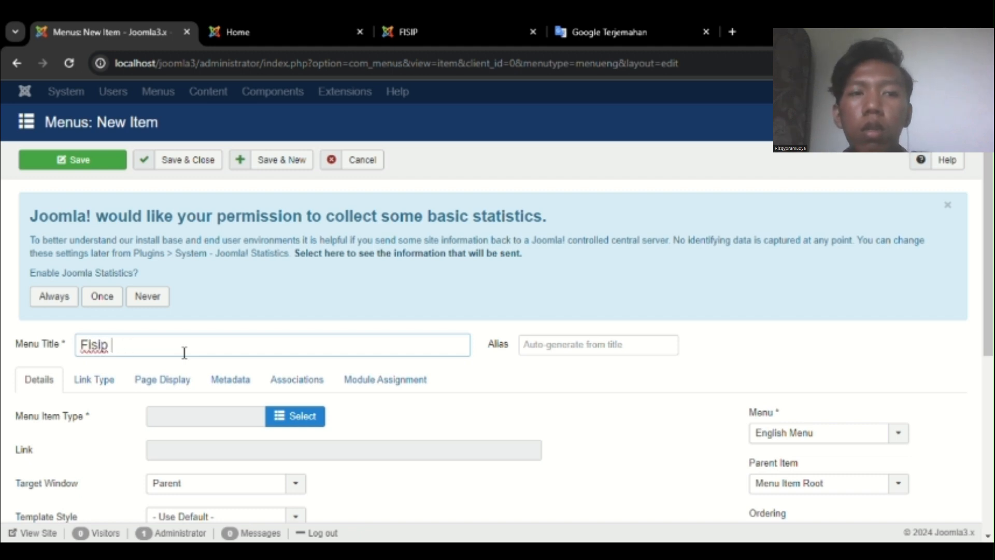
type("eng")
left_click(275, 418)
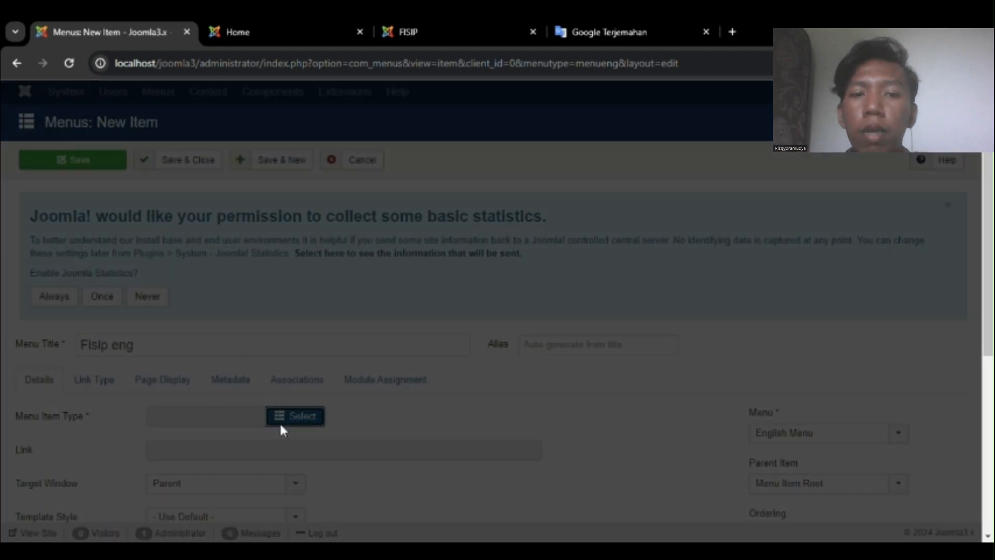
left_click(134, 163)
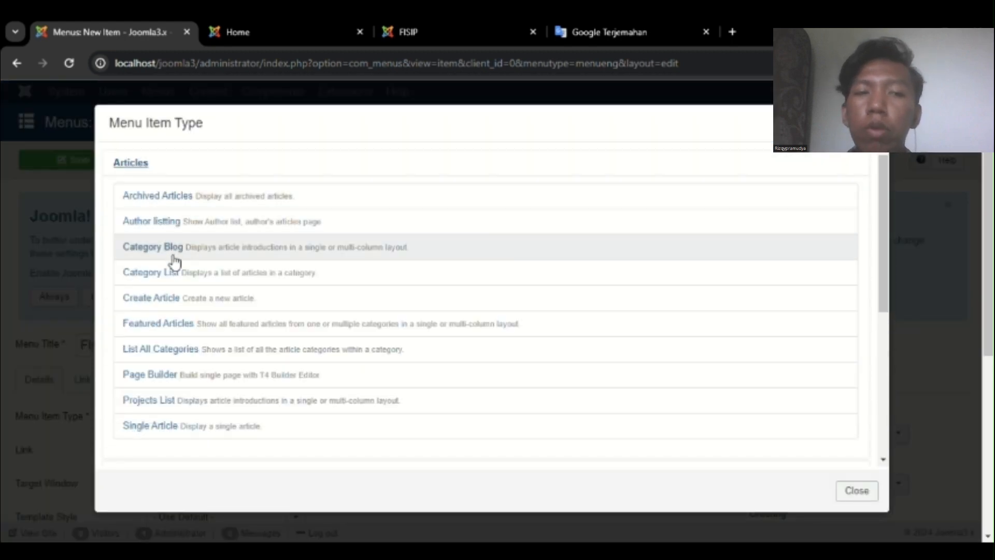
left_click(171, 254)
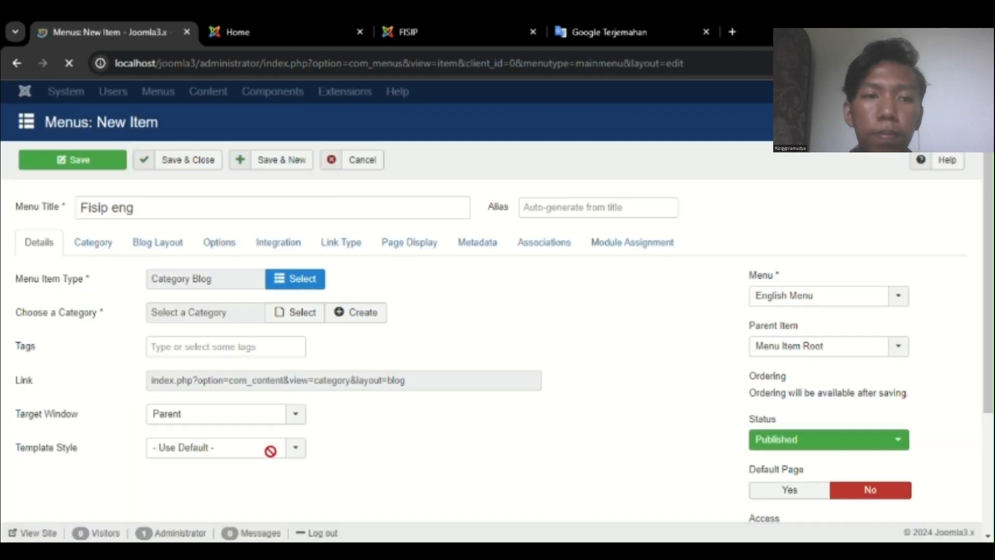
Step: Link Fisip eng to the English category, set language English (en-GB), and save it
left_click(283, 452)
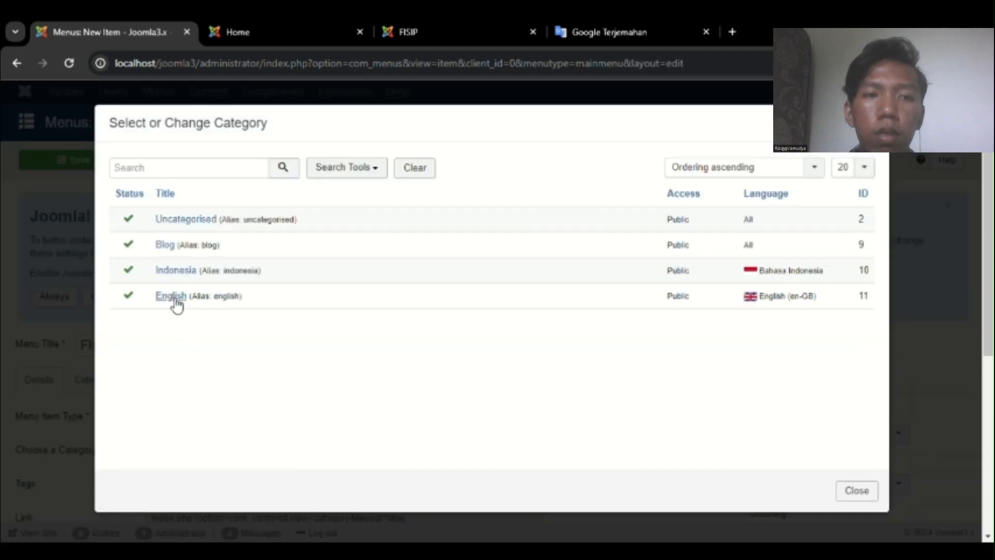
left_click(173, 301)
scroll(699, 417, "down", 3)
scroll(699, 418, "down", 2)
left_click(782, 469)
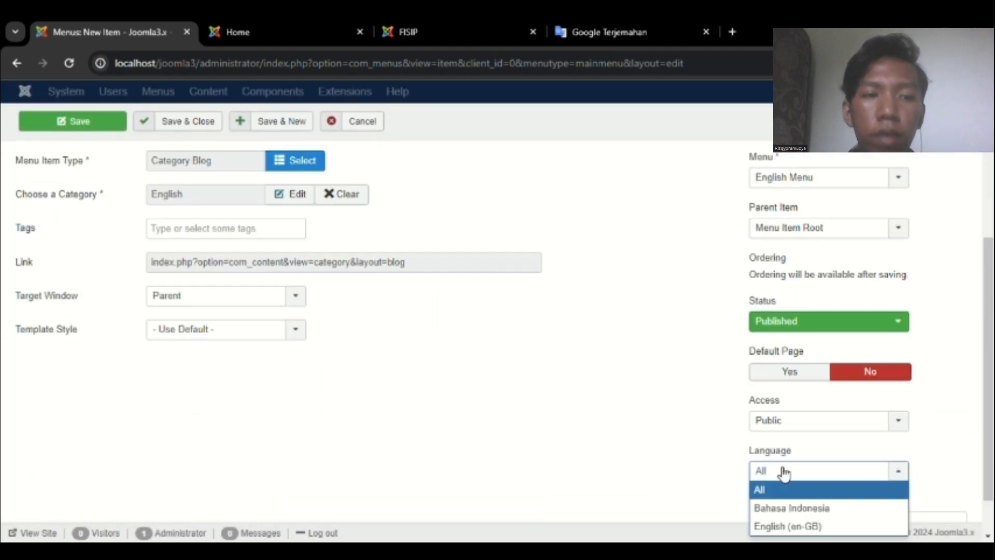
left_click(771, 534)
scroll(451, 204, "up", 5)
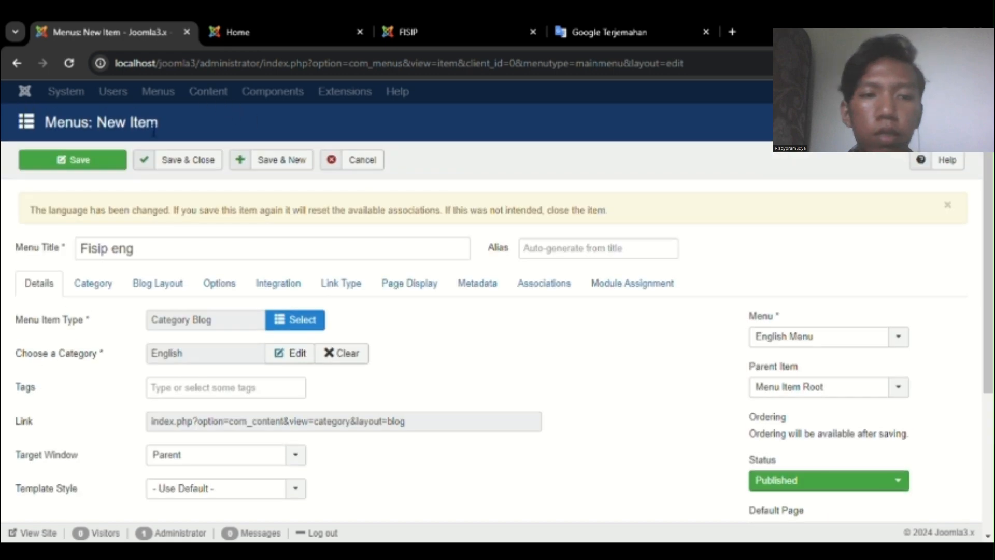
left_click(184, 164)
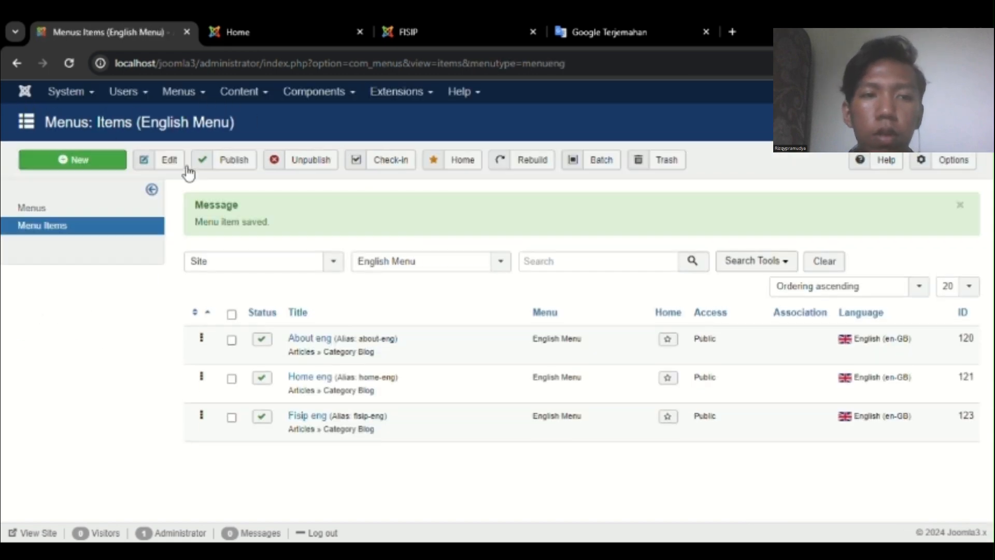
Step: Make About eng the home page of the English Menu
scroll(378, 300, "down", 2)
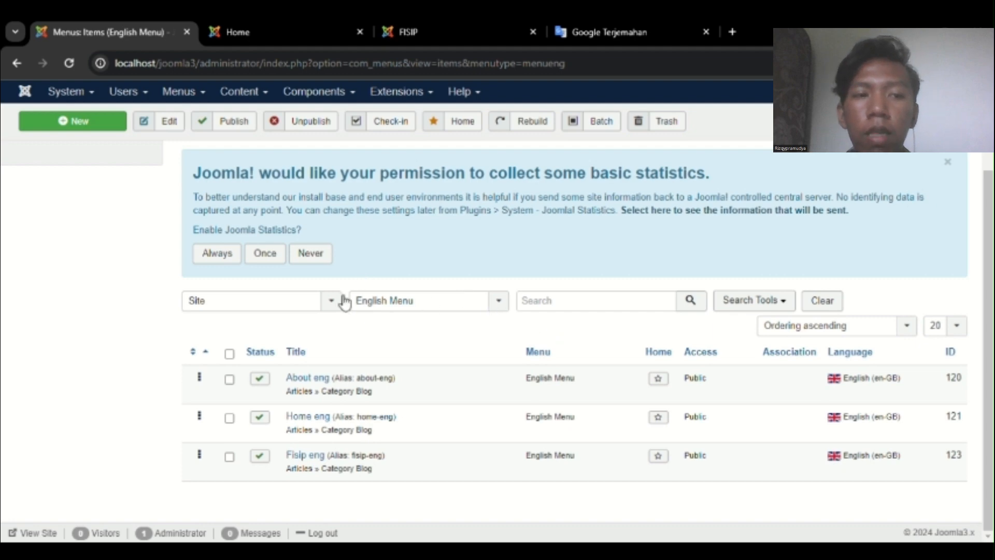
left_click(657, 380)
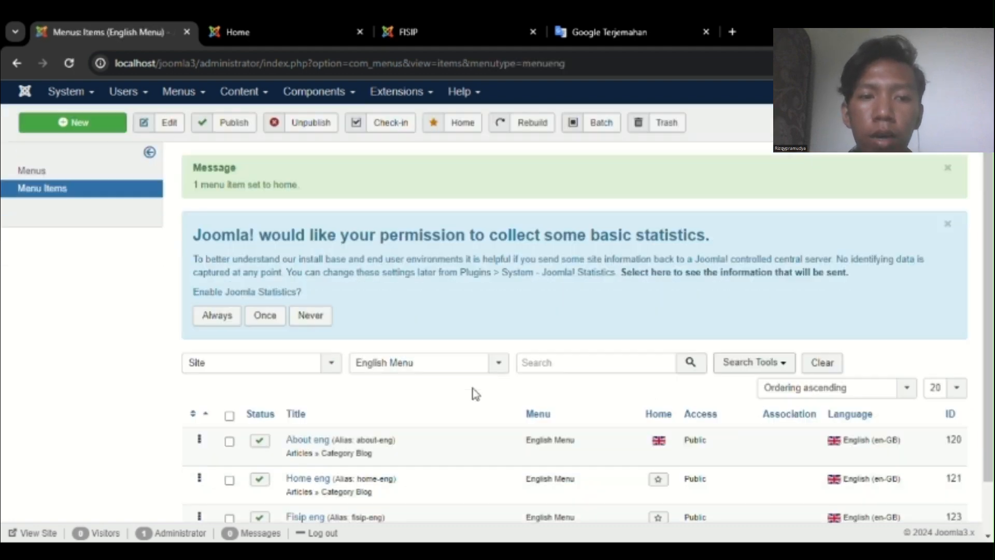
scroll(474, 393, "down", 2)
Step: In the Indonesia Menu, associate Beranda with Home eng as its English version and save
left_click(404, 303)
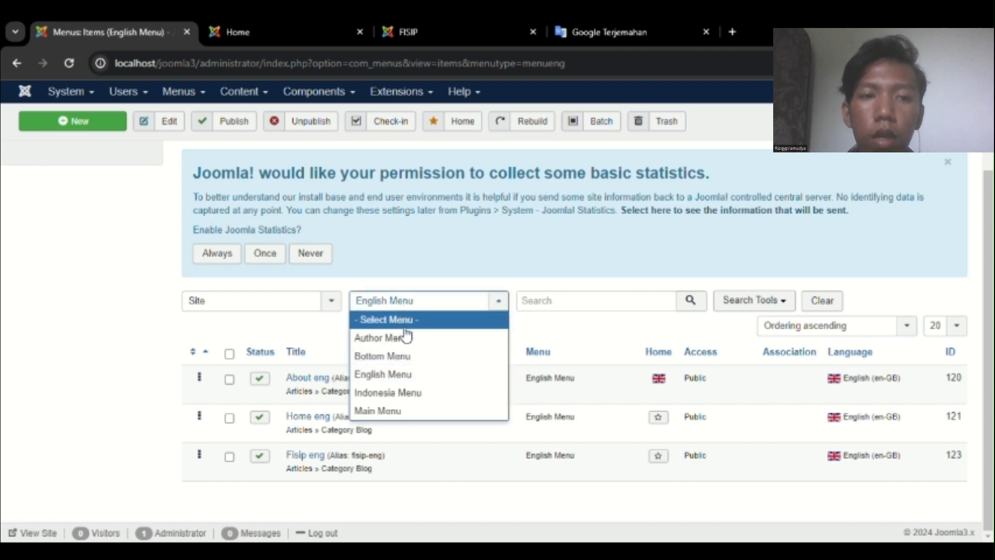
left_click(384, 392)
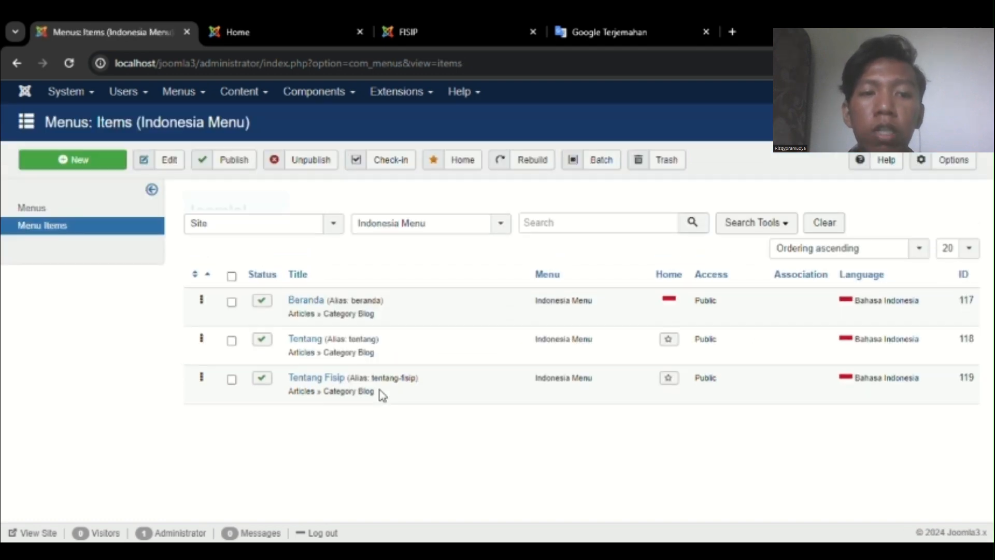
left_click(305, 423)
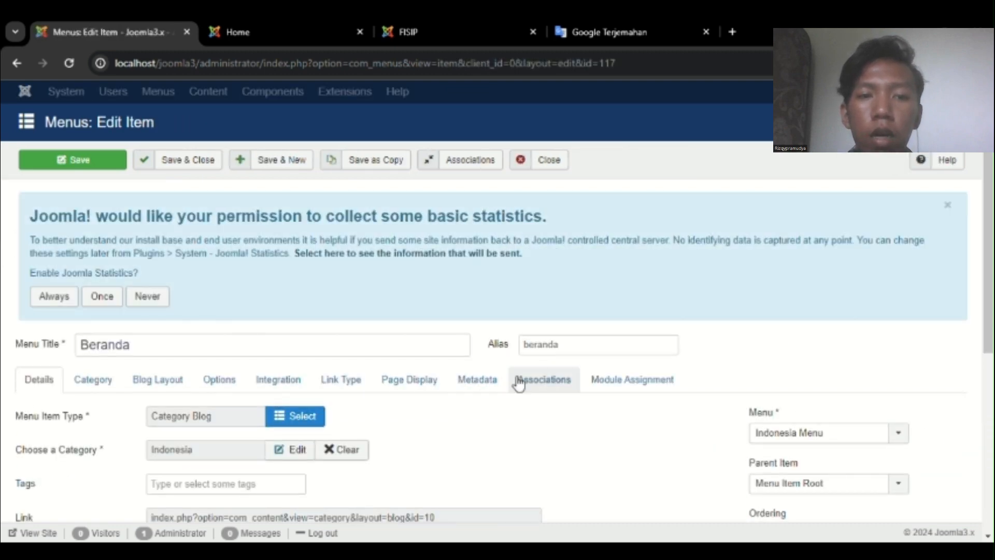
left_click(518, 383)
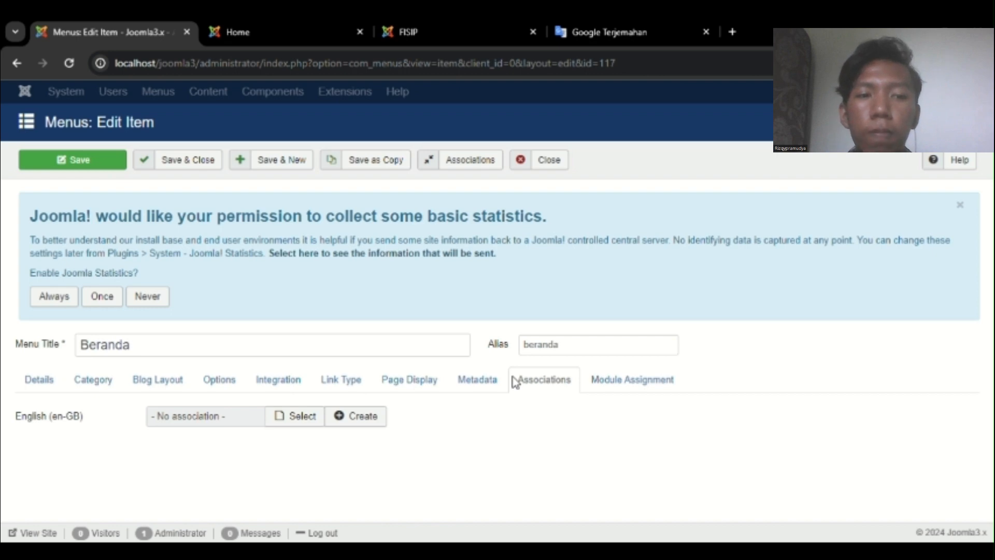
left_click(303, 417)
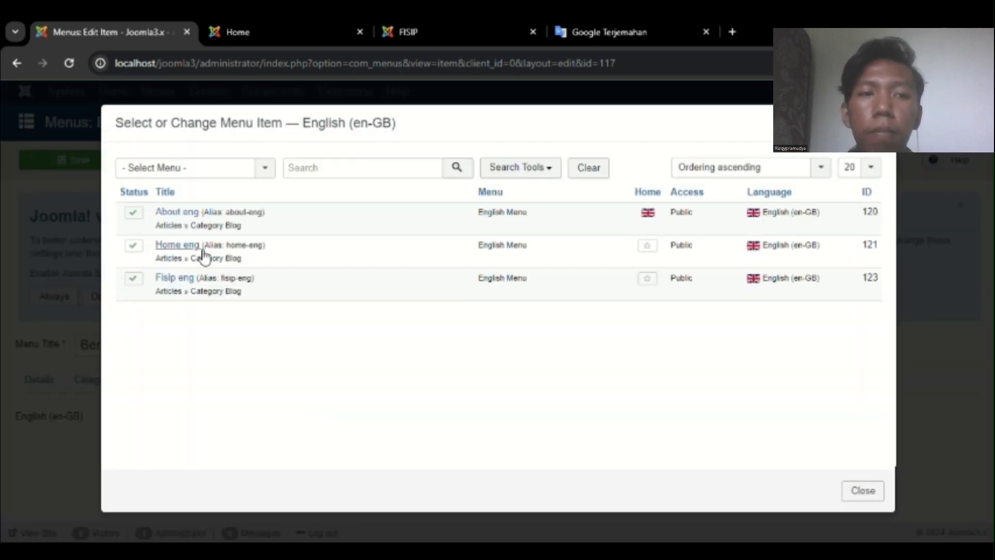
left_click(185, 247)
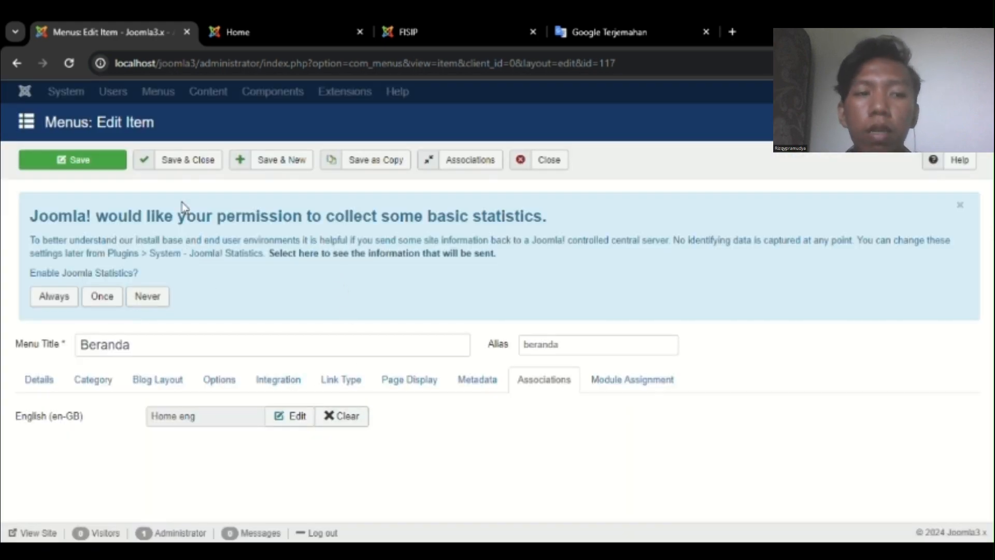
left_click(174, 161)
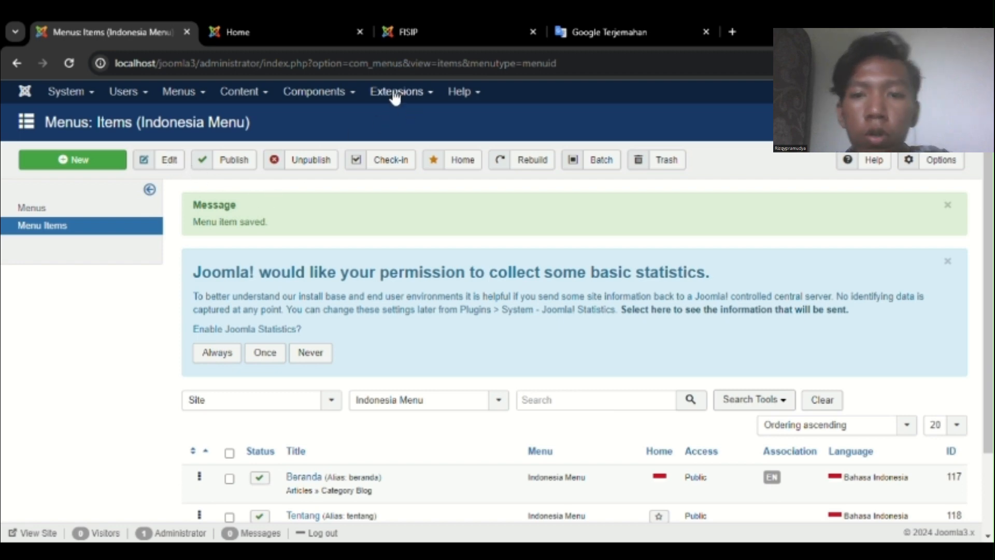
Step: From the Menus manager, begin adding a module for the Indonesia Menu
left_click(197, 95)
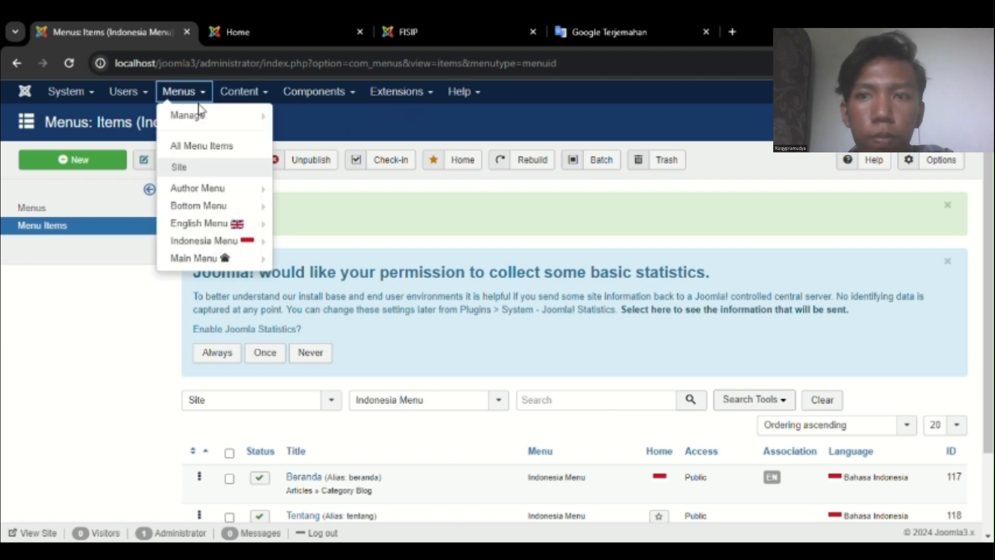
mouse_move(201, 112)
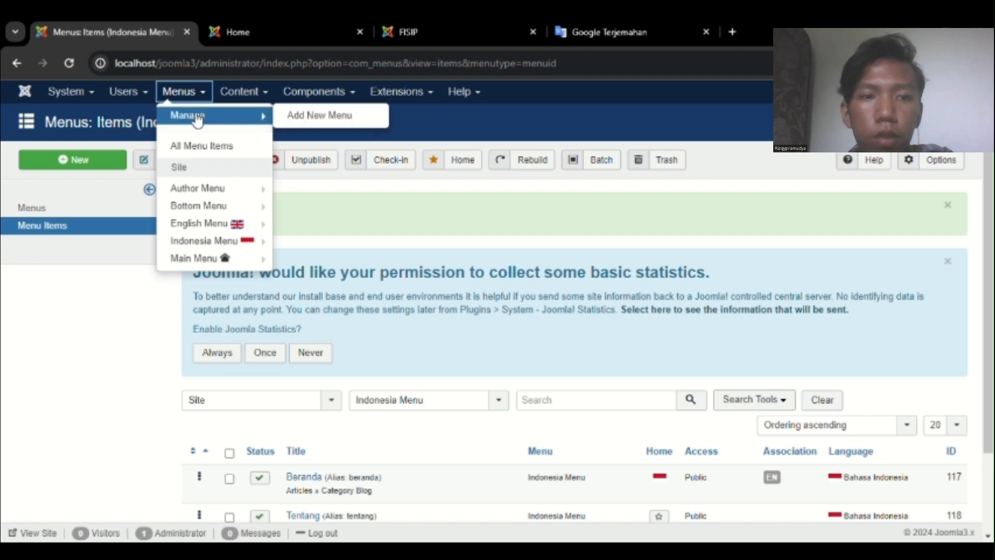
left_click(195, 117)
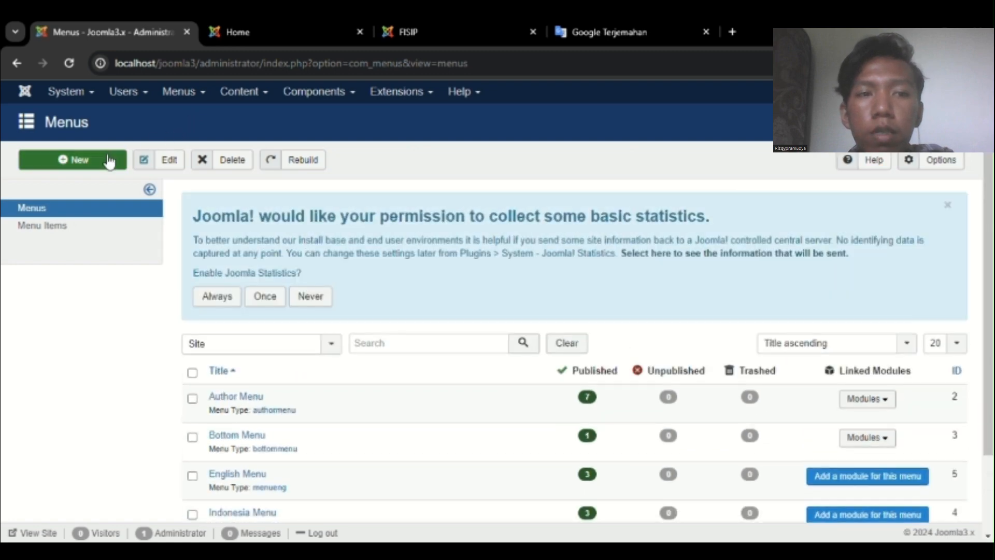
scroll(521, 290, "down", 1)
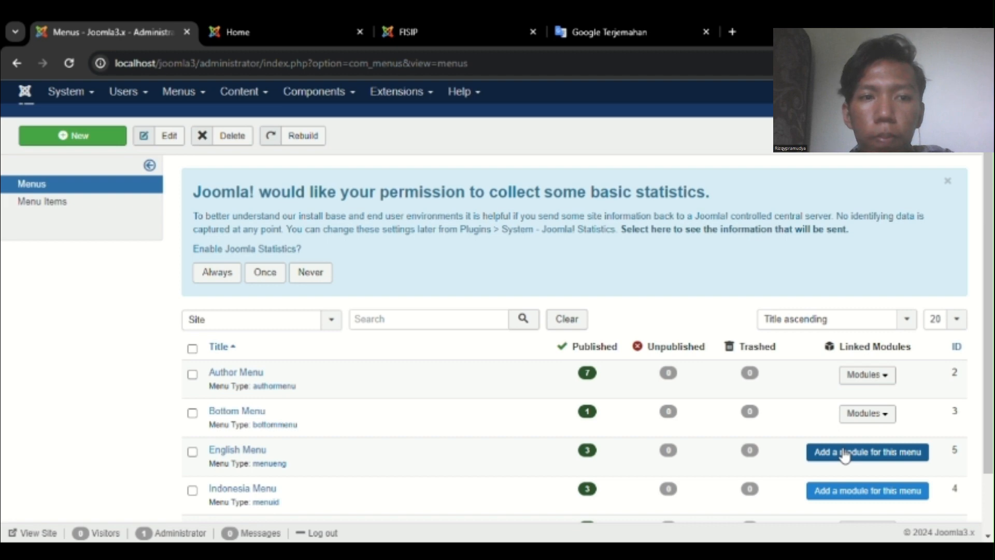
left_click(844, 455)
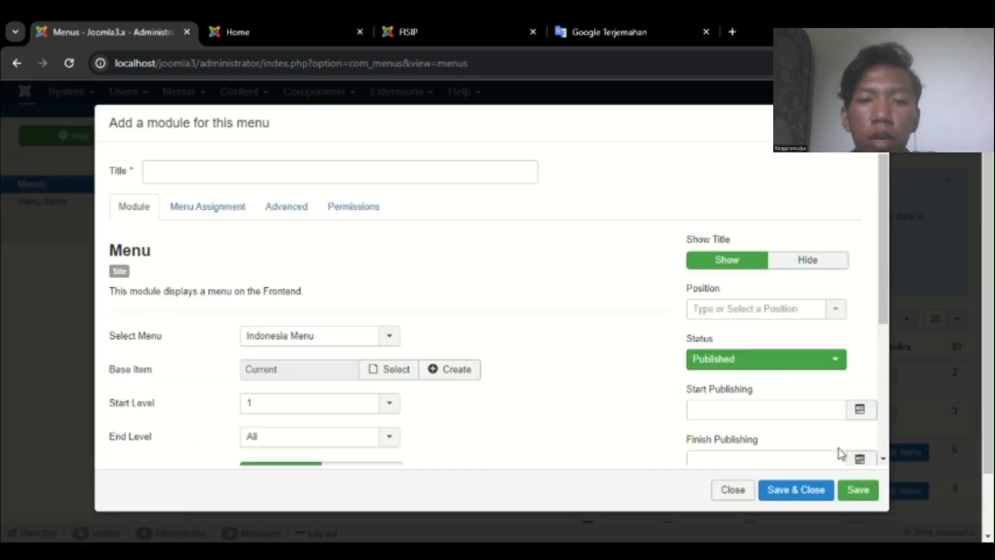
Step: Save a 'Module Indonesia' menu module at position-1, limited to Bahasa Indonesia
left_click(299, 181)
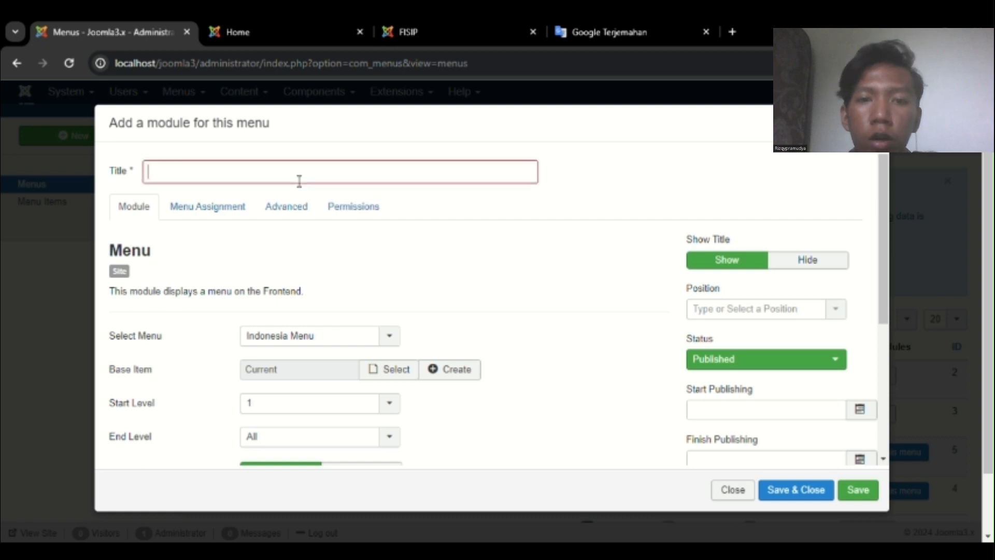
left_click(290, 229)
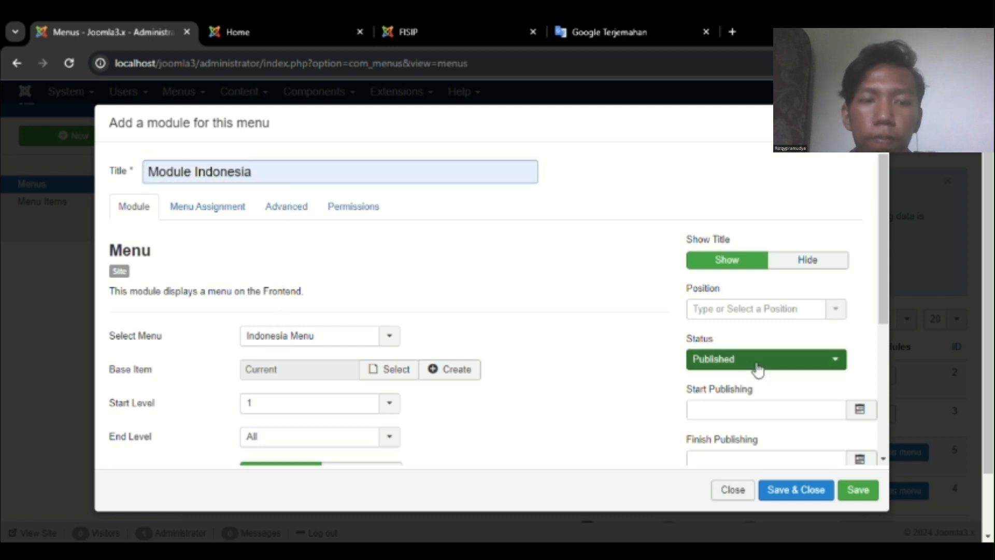
left_click(802, 309)
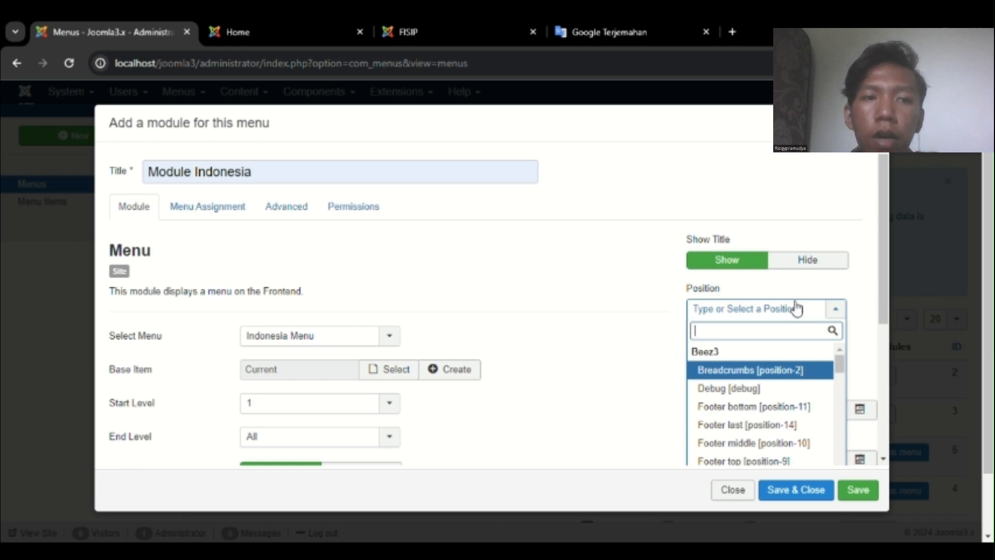
scroll(735, 412, "down", 10)
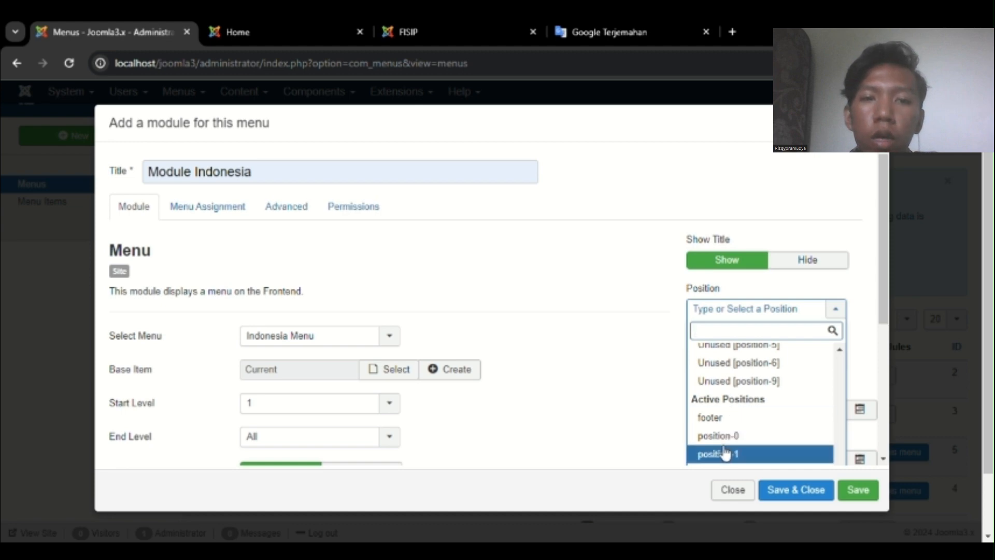
left_click(727, 454)
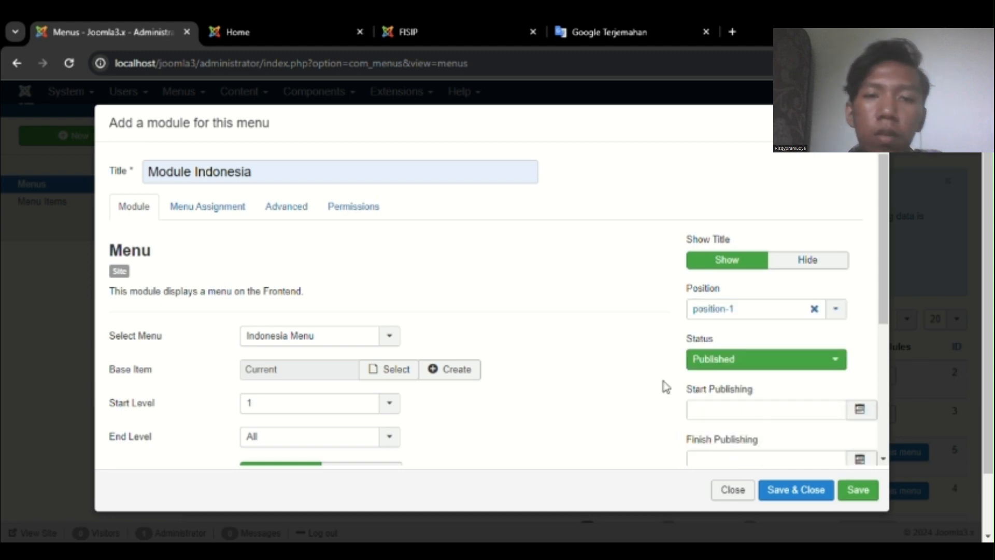
scroll(782, 399, "down", 3)
scroll(786, 399, "down", 1)
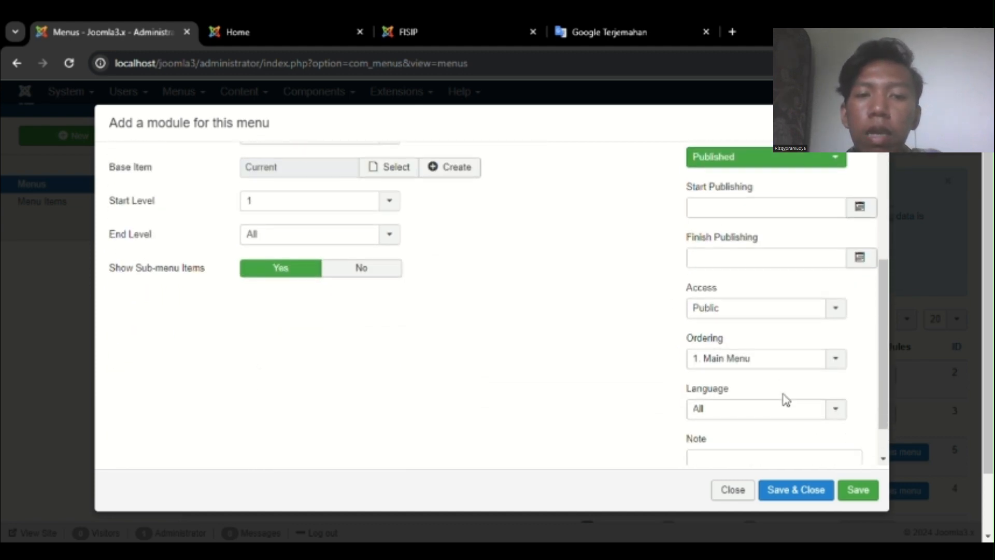
left_click(779, 408)
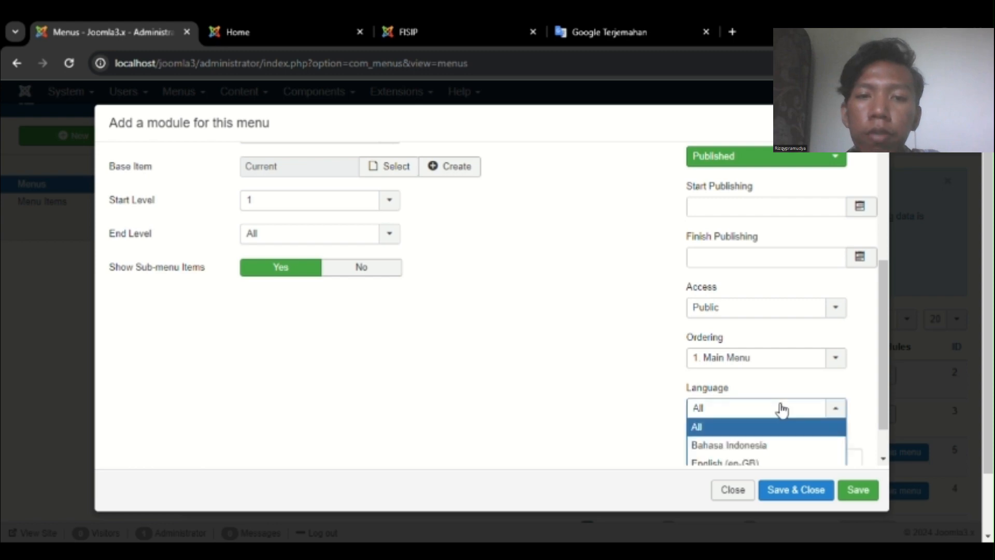
left_click(750, 446)
scroll(486, 286, "up", 5)
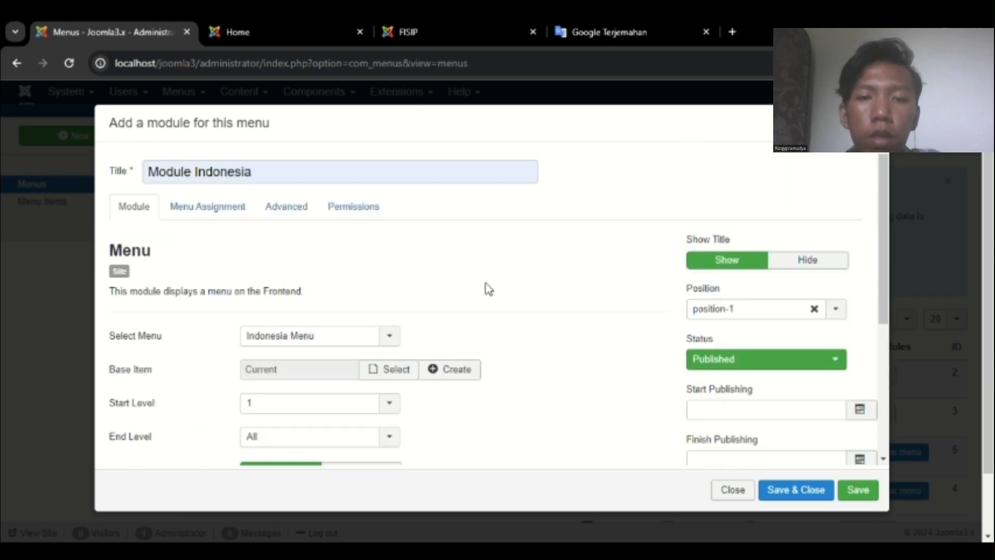
left_click(796, 493)
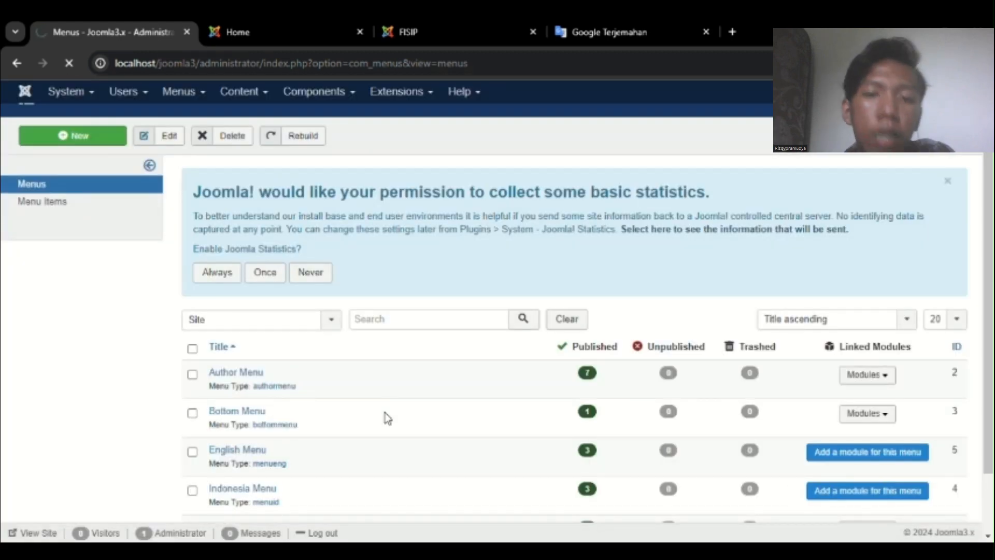
Step: Add an 'English Module' for English Menu at position-1, language English (en-GB), and save
scroll(814, 472, "down", 1)
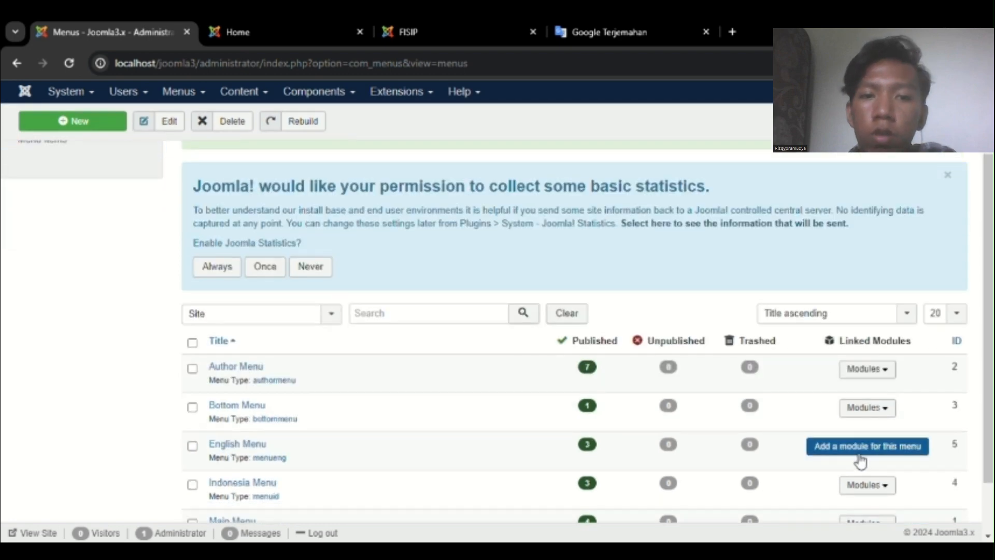
left_click(859, 451)
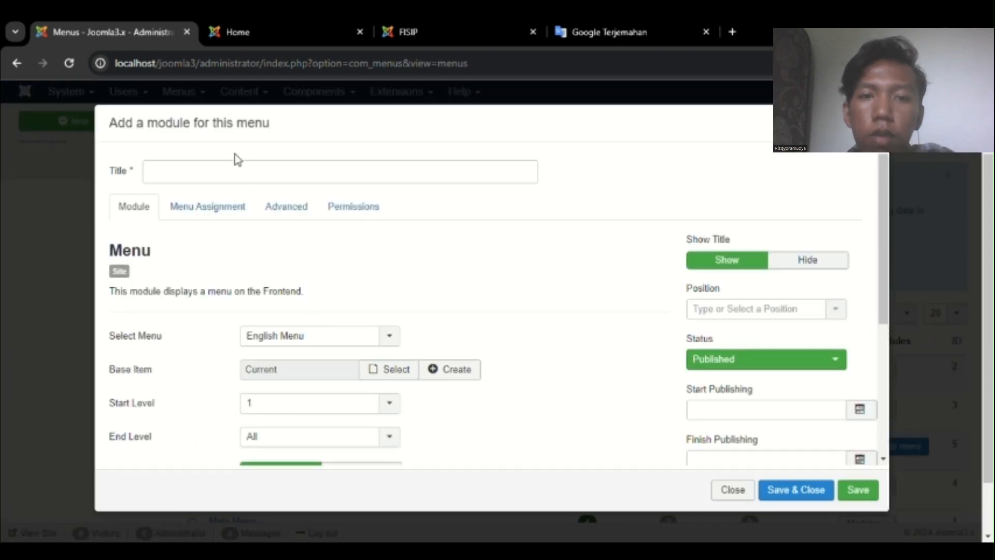
left_click(235, 176)
left_click(244, 193)
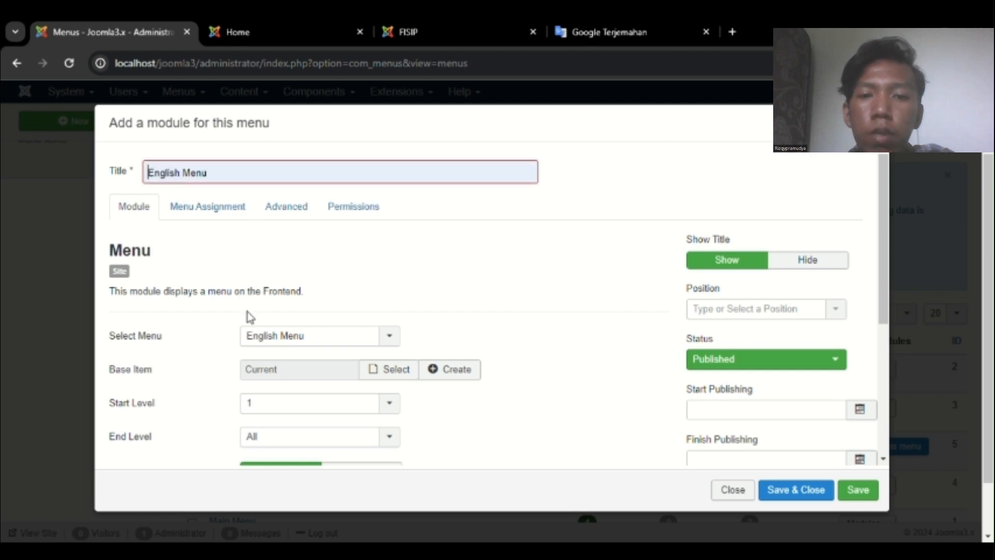
key("BackSpace")
key("BackSpace")
key("BackSpace")
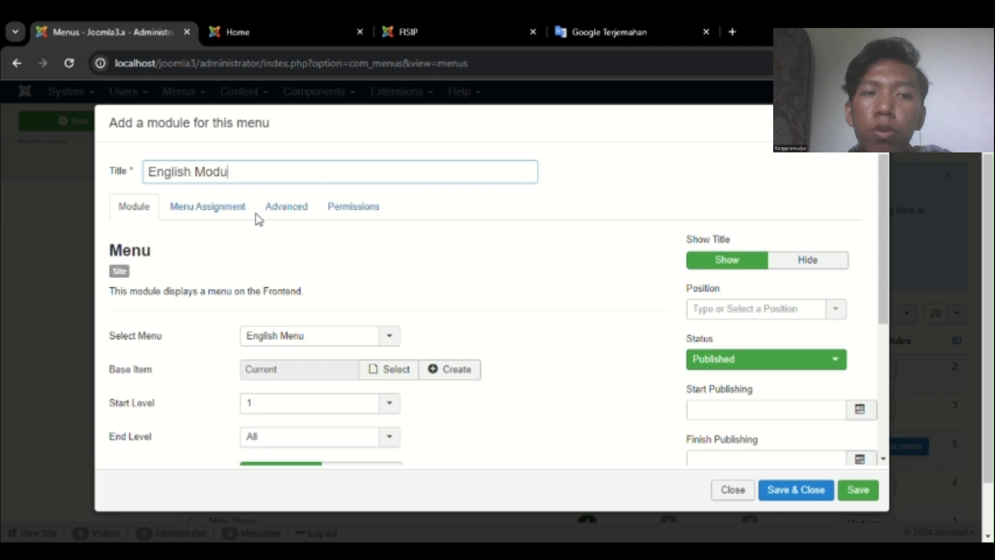
type("le")
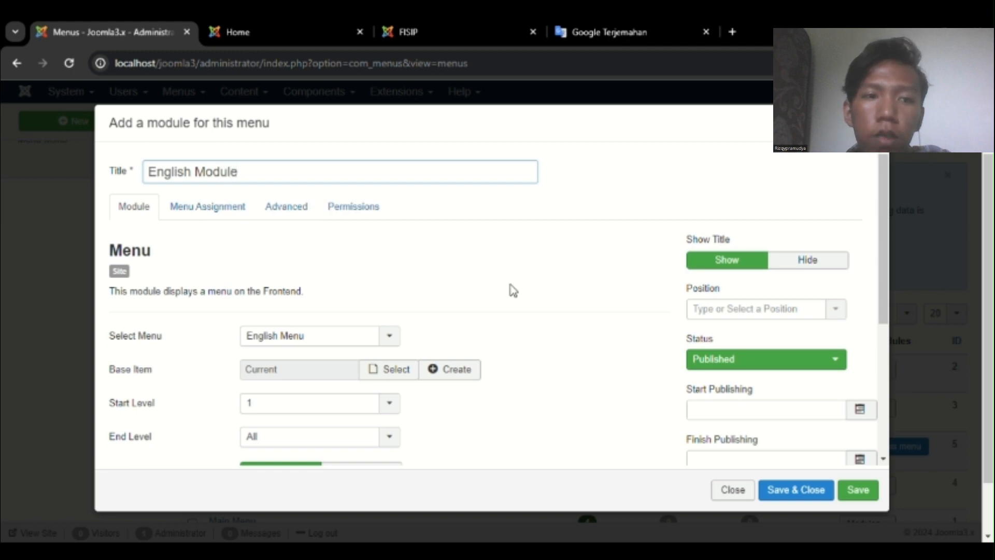
left_click(768, 308)
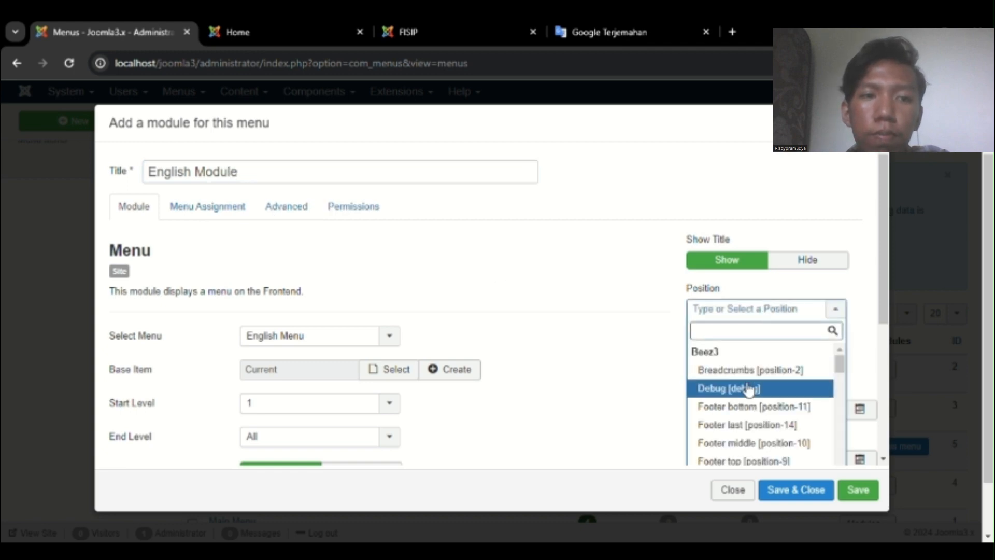
scroll(748, 386, "down", 5)
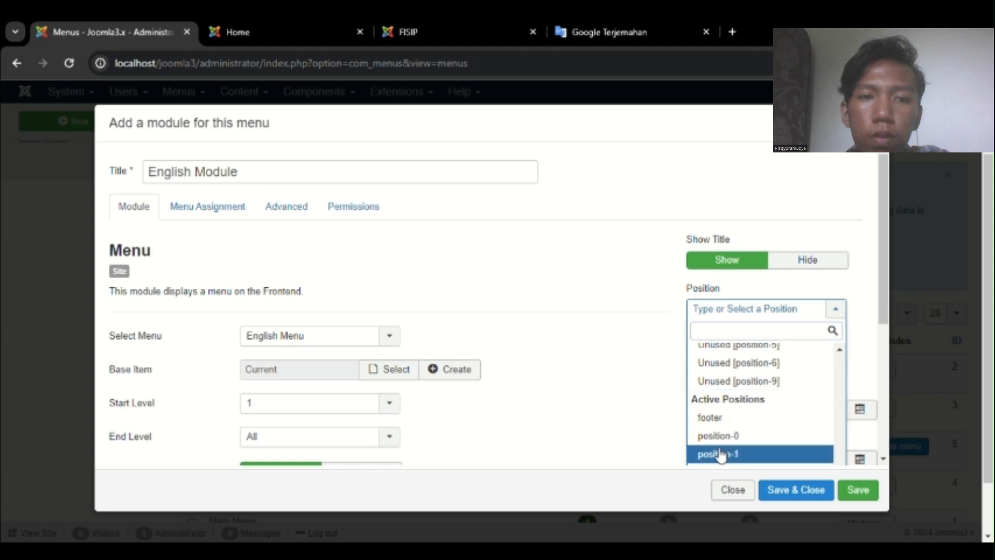
left_click(720, 454)
scroll(719, 454, "down", 4)
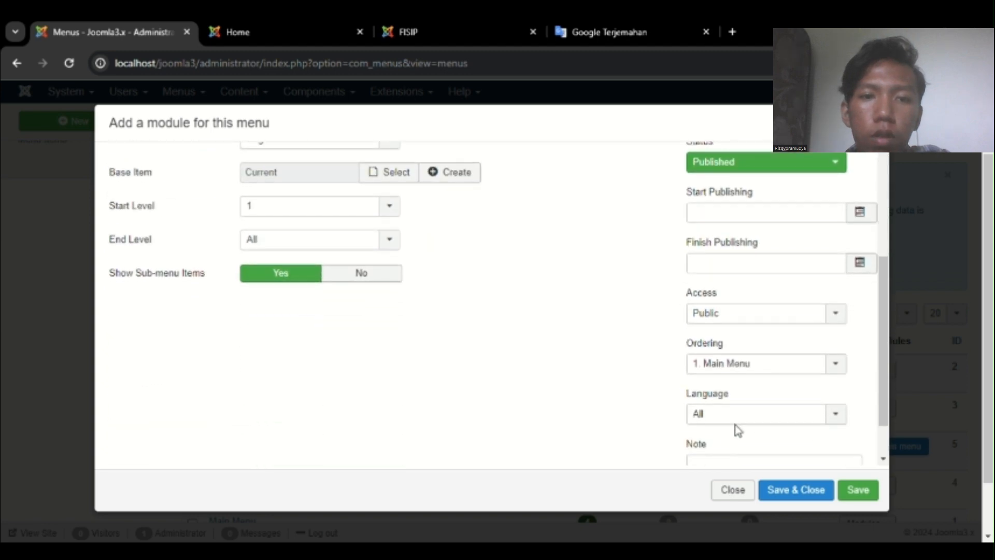
left_click(746, 417)
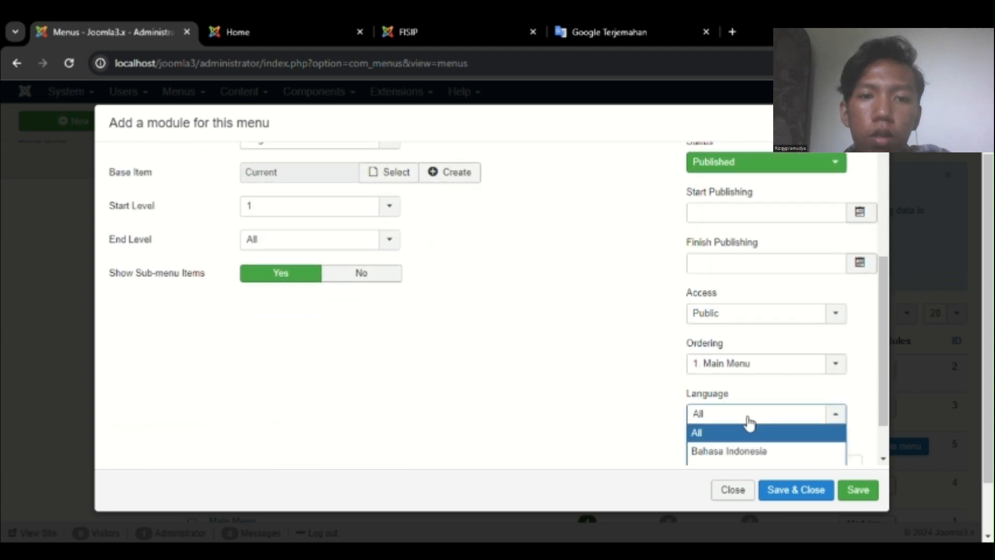
left_click(720, 467)
left_click(774, 484)
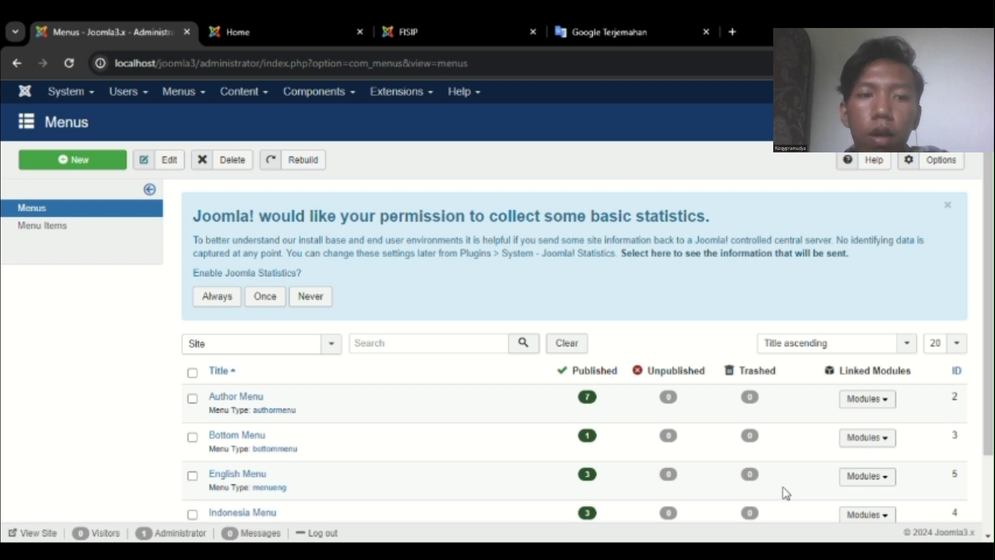
Step: Unpublish the Main Menu module in the site Modules list
scroll(789, 493, "down", 2)
scroll(790, 493, "down", 1)
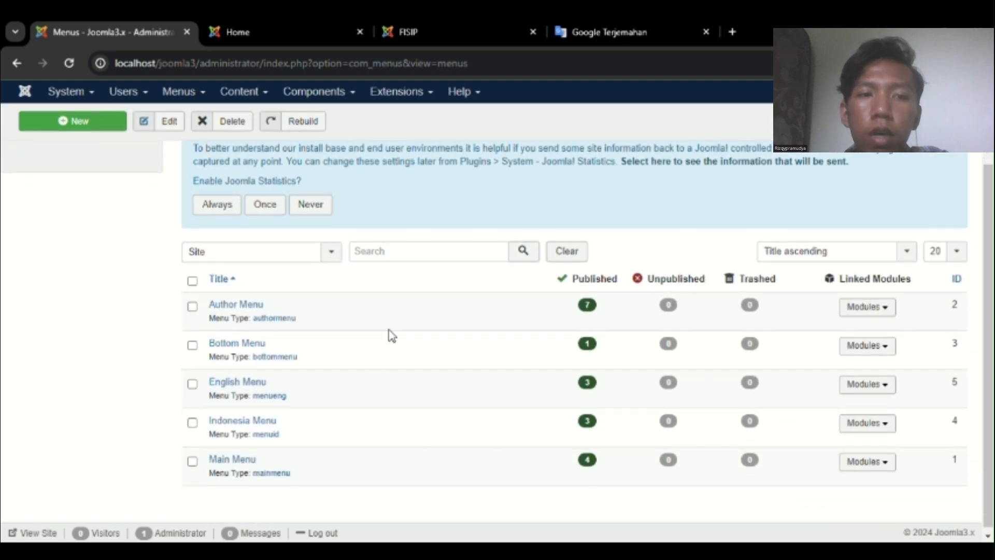
left_click(407, 92)
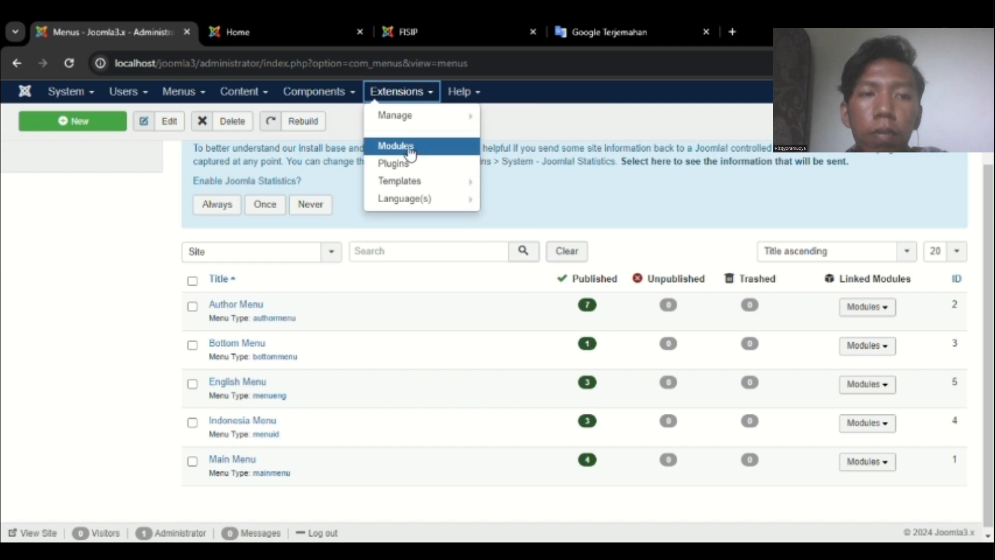
left_click(407, 146)
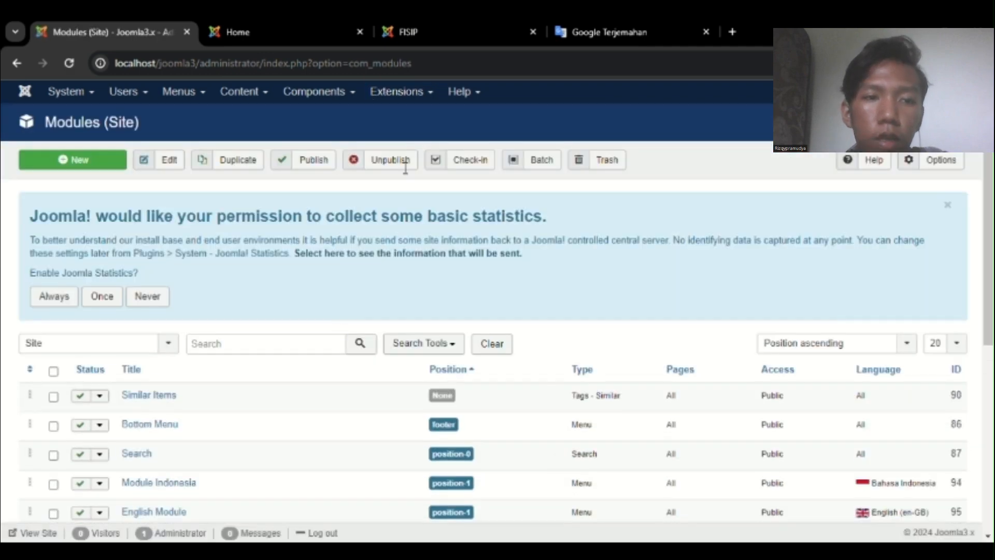
scroll(329, 354, "down", 2)
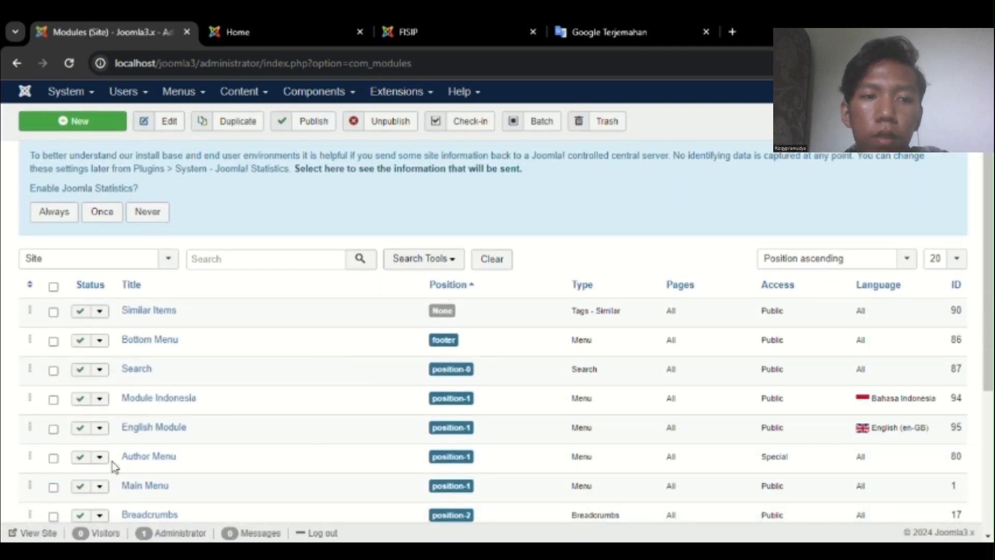
scroll(112, 462, "down", 2)
left_click(81, 421)
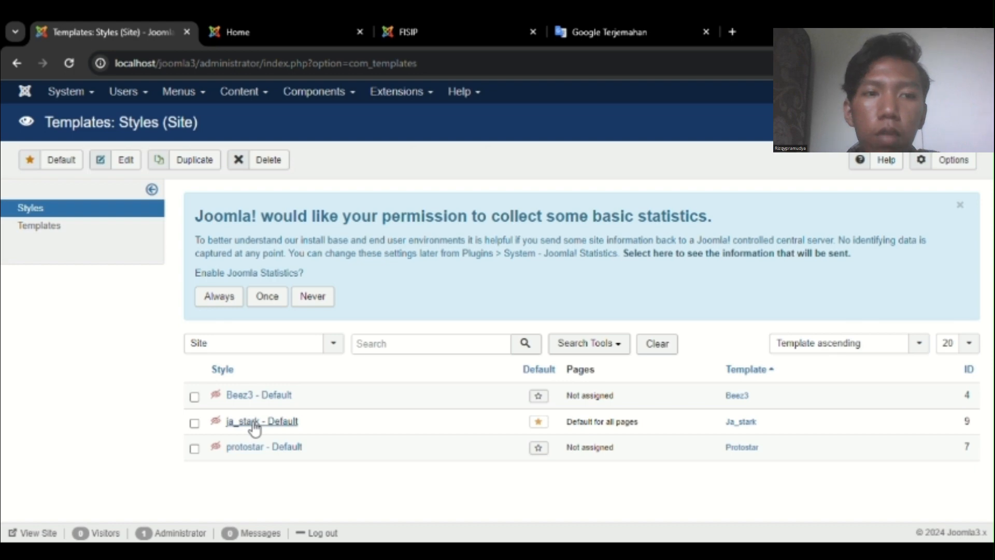
Step: Make protostar the default site style and open it for editing
left_click(254, 425)
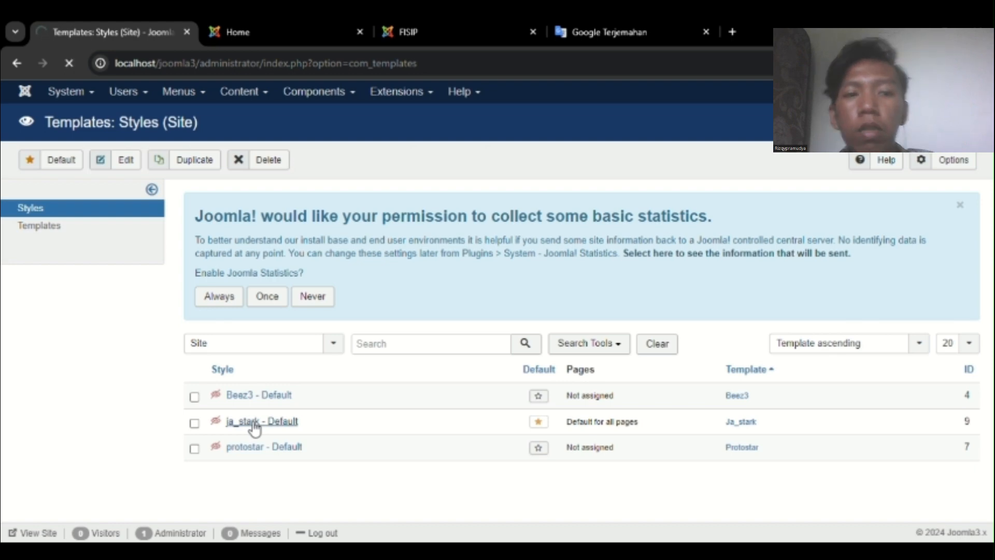
left_click(545, 449)
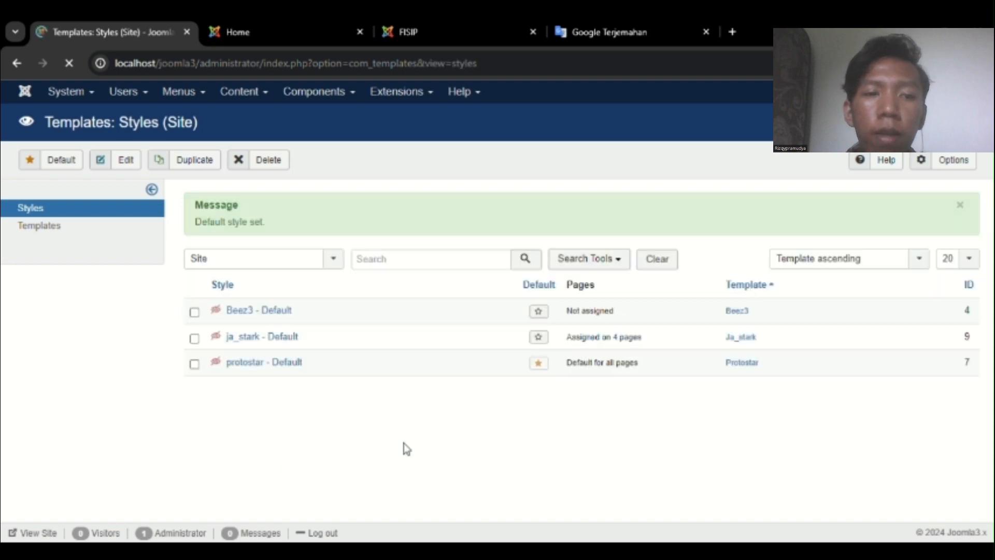
scroll(253, 434, "down", 1)
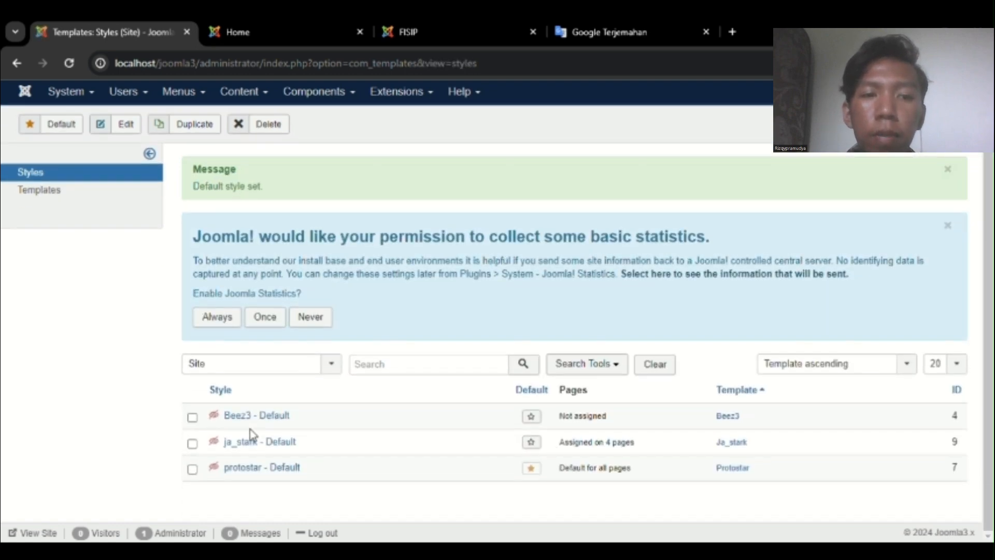
left_click(252, 469)
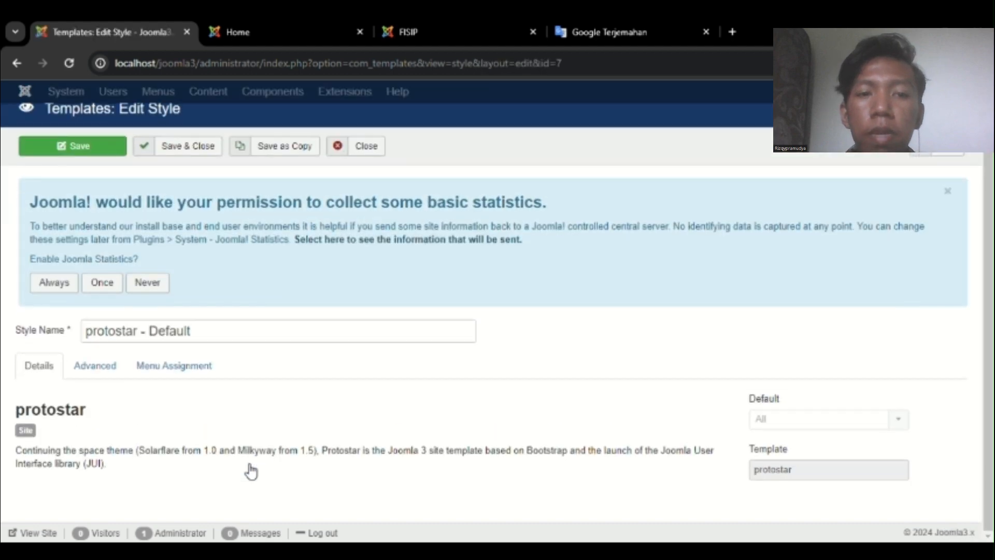
Step: Assign protostar to About eng, Home eng, Fisip eng, Beranda, Tentang and Tentang Fisip, then save
left_click(191, 367)
scroll(191, 368, "down", 5)
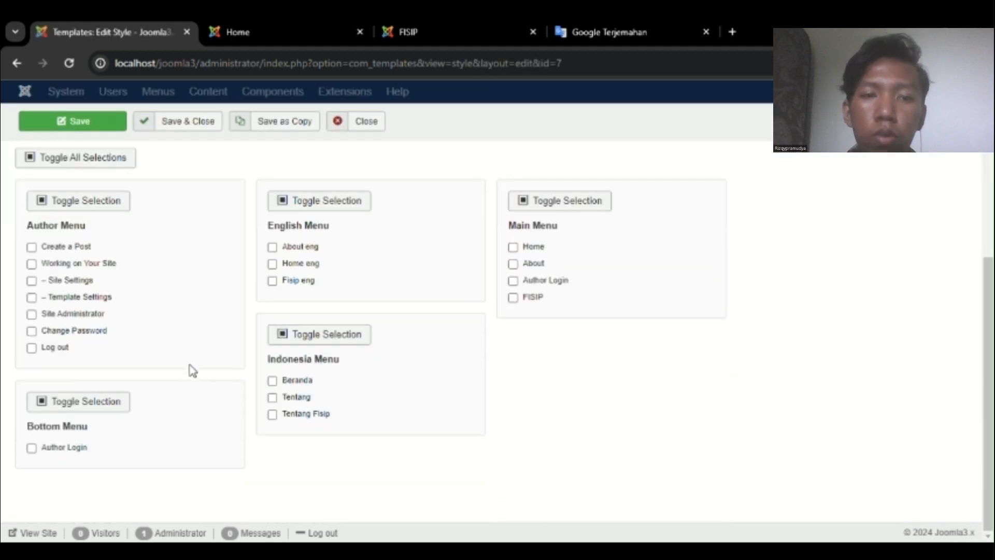
left_click(272, 248)
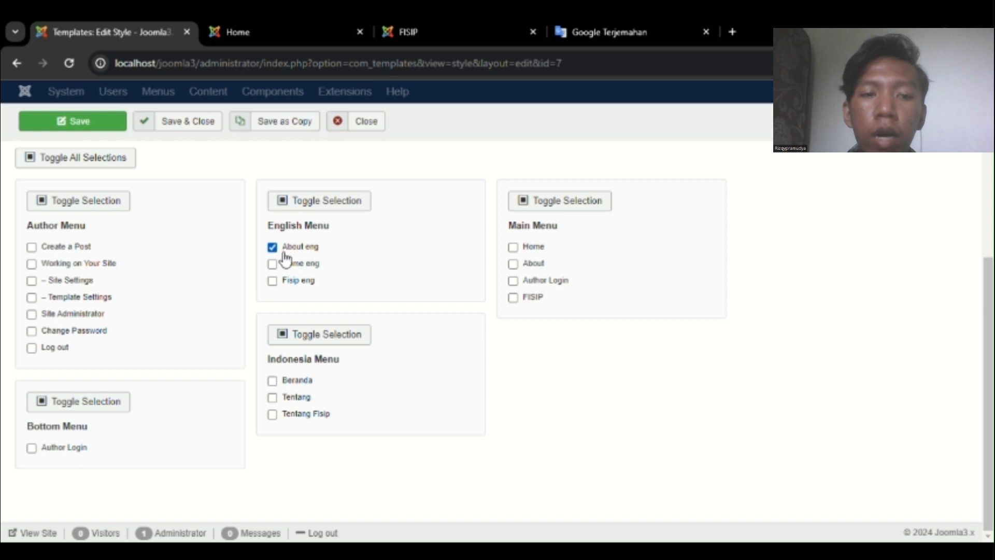
left_click(284, 250)
left_click(272, 264)
left_click(272, 247)
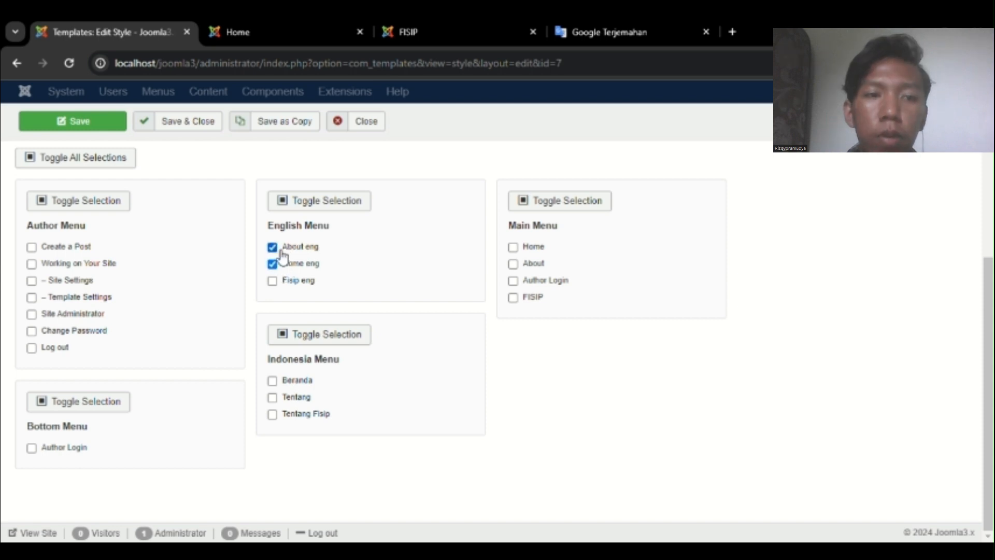
left_click(273, 282)
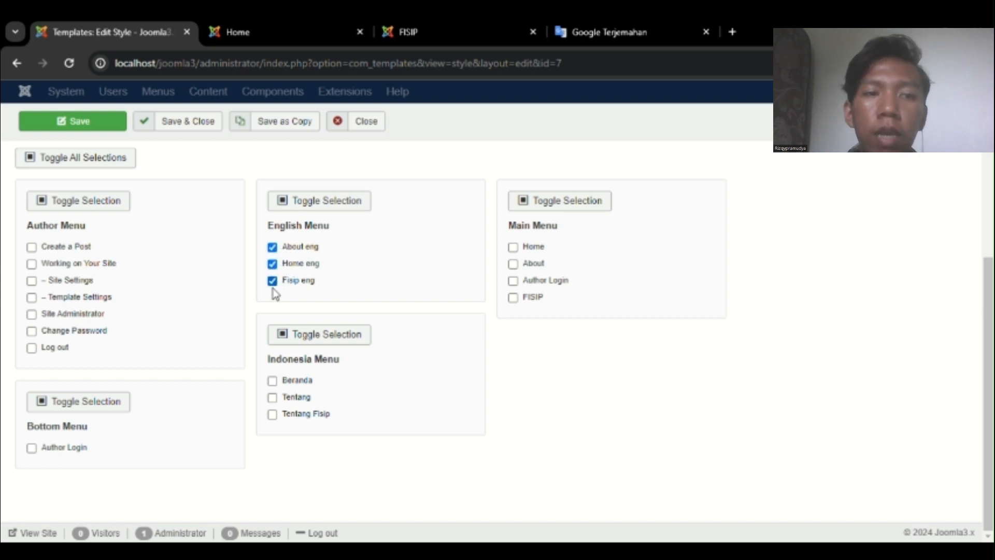
left_click(272, 381)
left_click(272, 398)
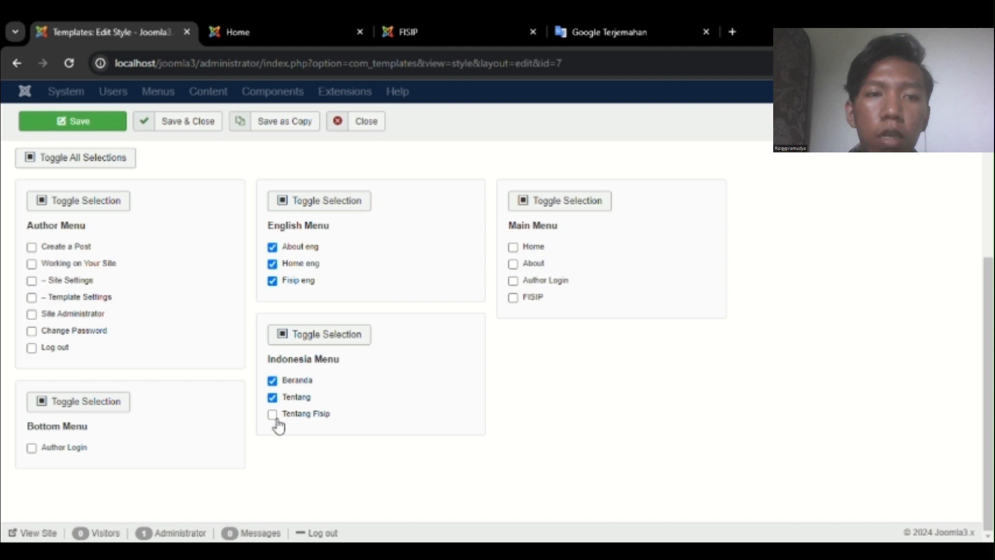
left_click(273, 415)
left_click(177, 124)
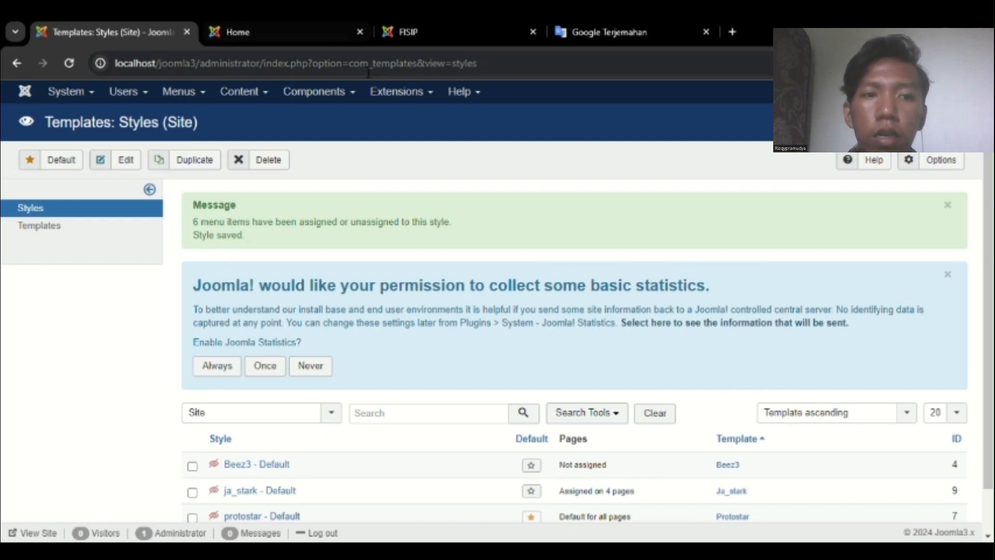
left_click(386, 93)
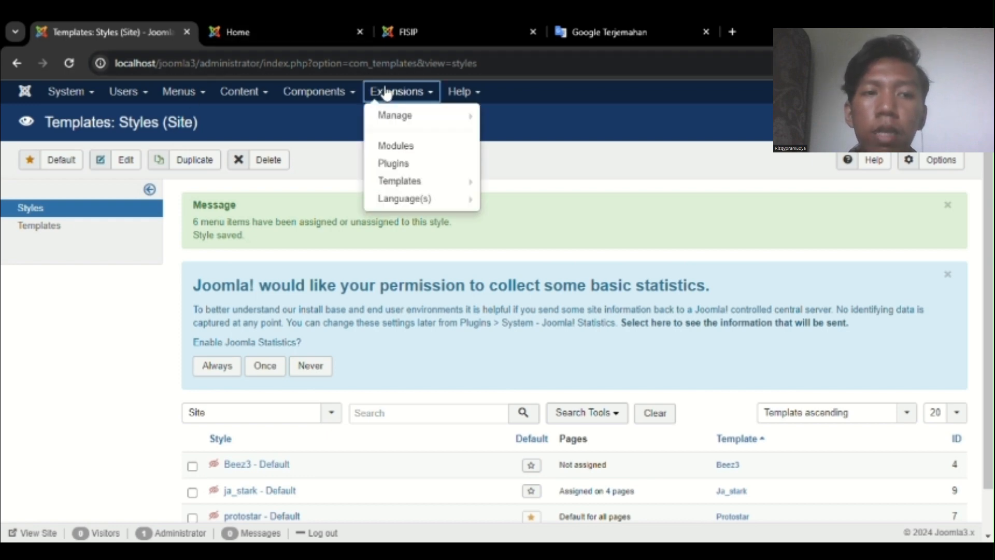
Step: Create a new site module of the Language Switcher type from Extensions > Modules
left_click(400, 150)
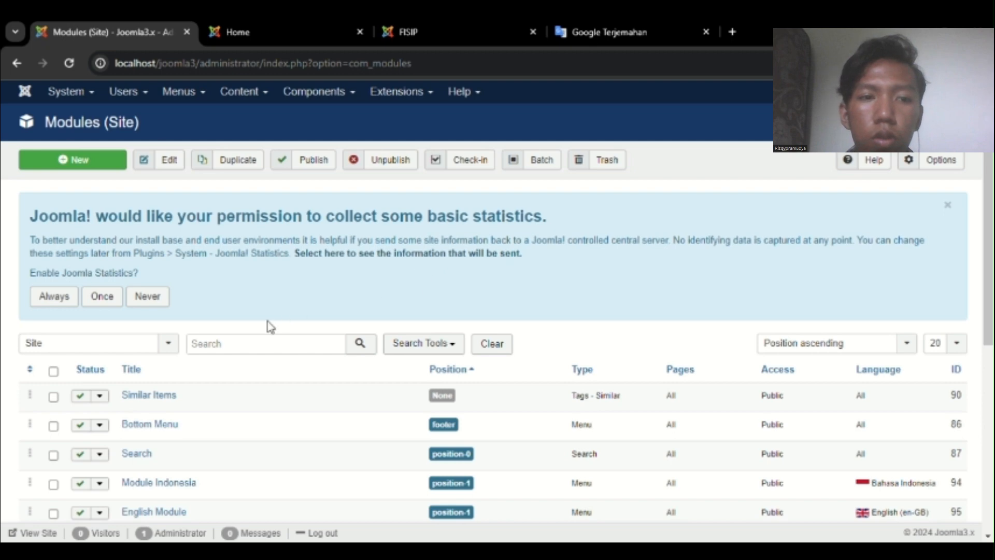
scroll(268, 326, "down", 1)
scroll(270, 327, "down", 6)
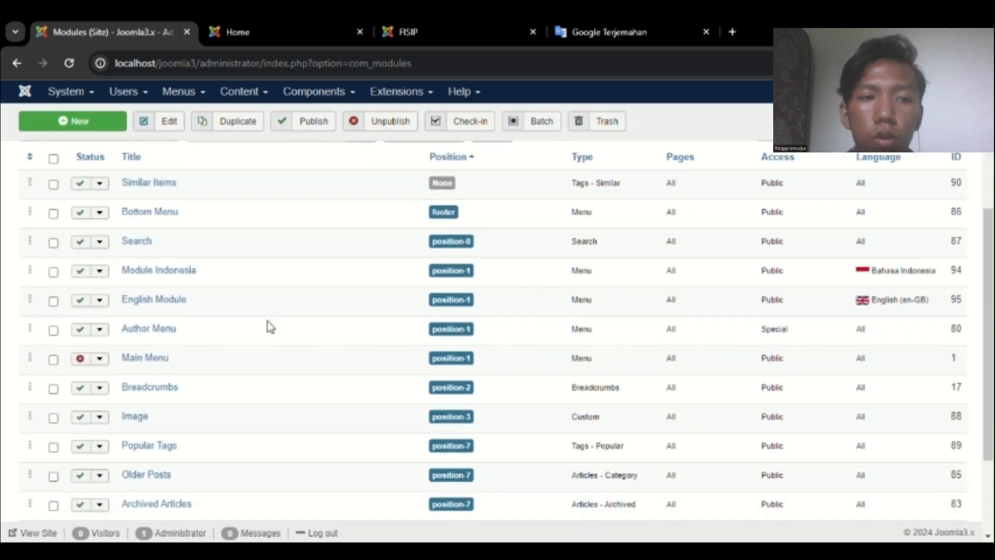
scroll(270, 326, "up", 5)
scroll(268, 327, "up", 1)
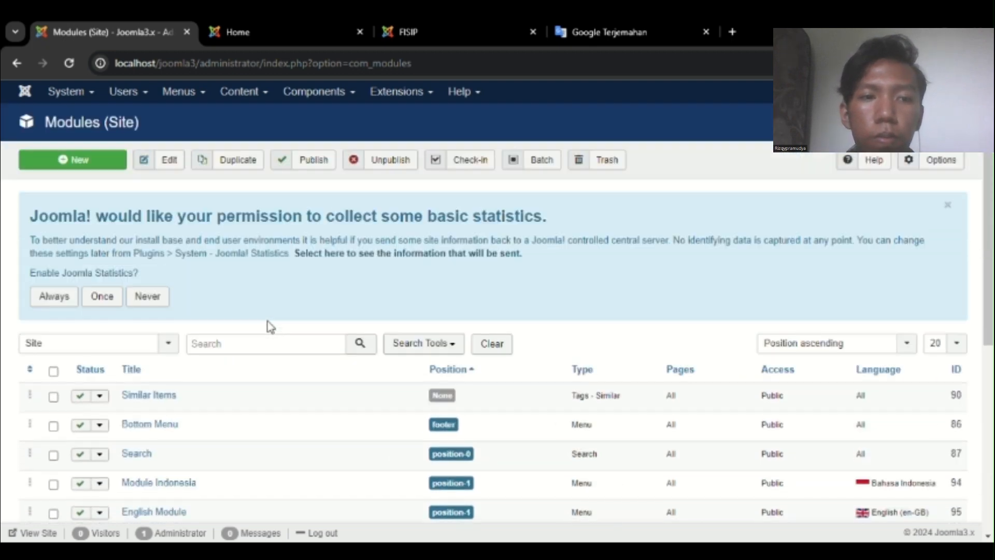
left_click(67, 165)
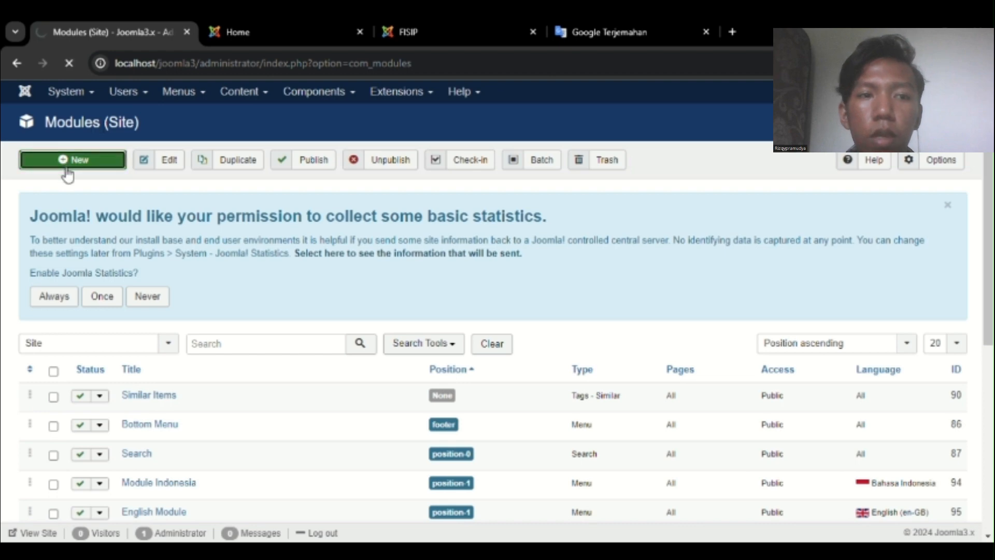
scroll(73, 367, "down", 5)
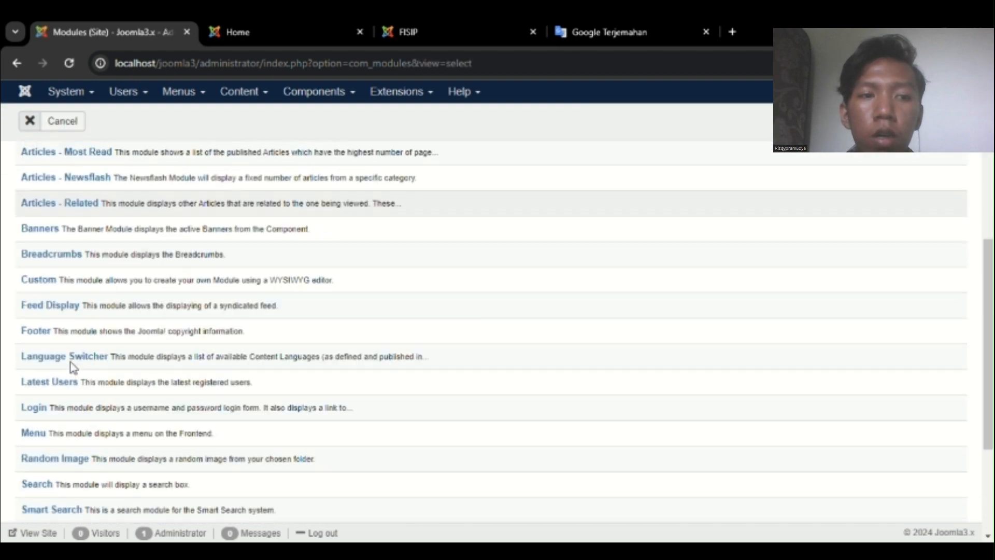
scroll(73, 367, "down", 3)
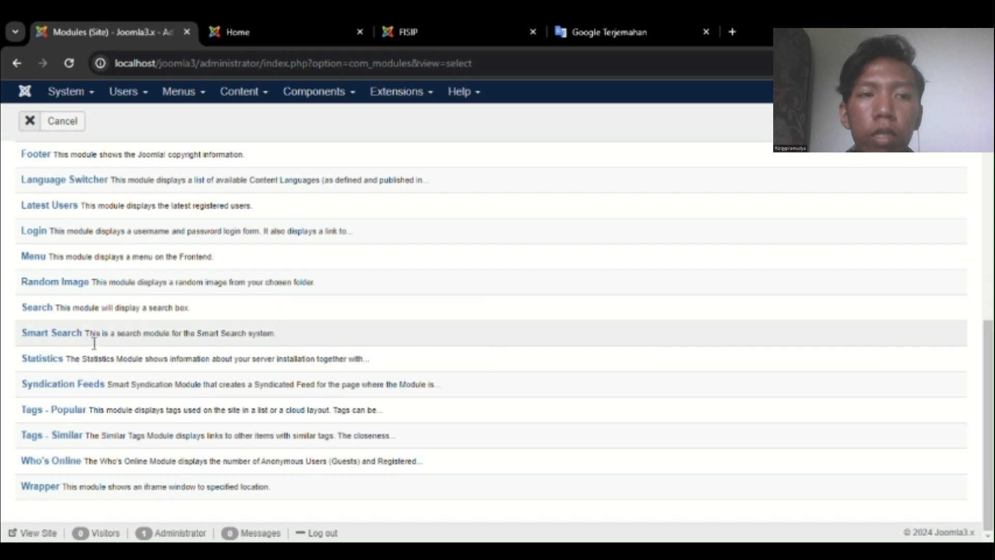
scroll(88, 373, "up", 1)
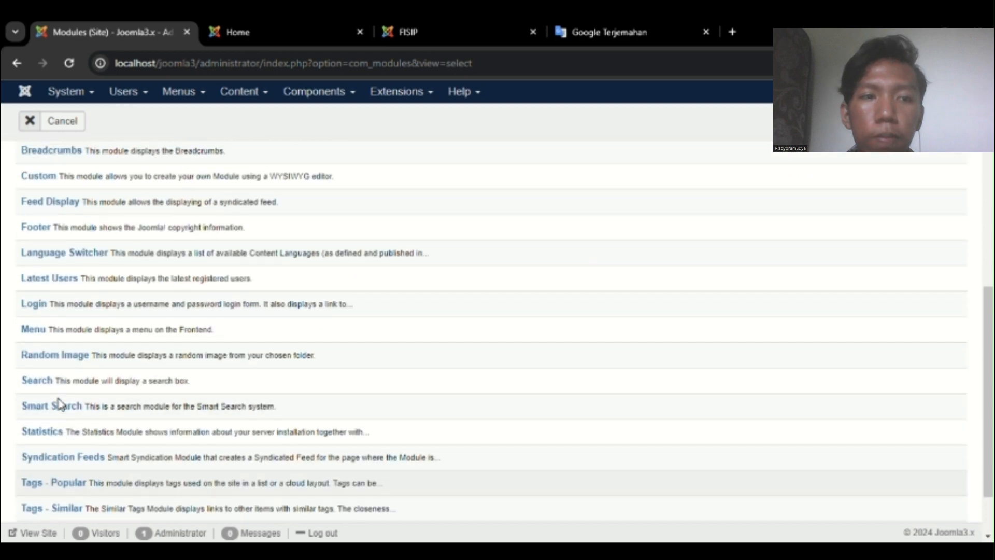
left_click(65, 254)
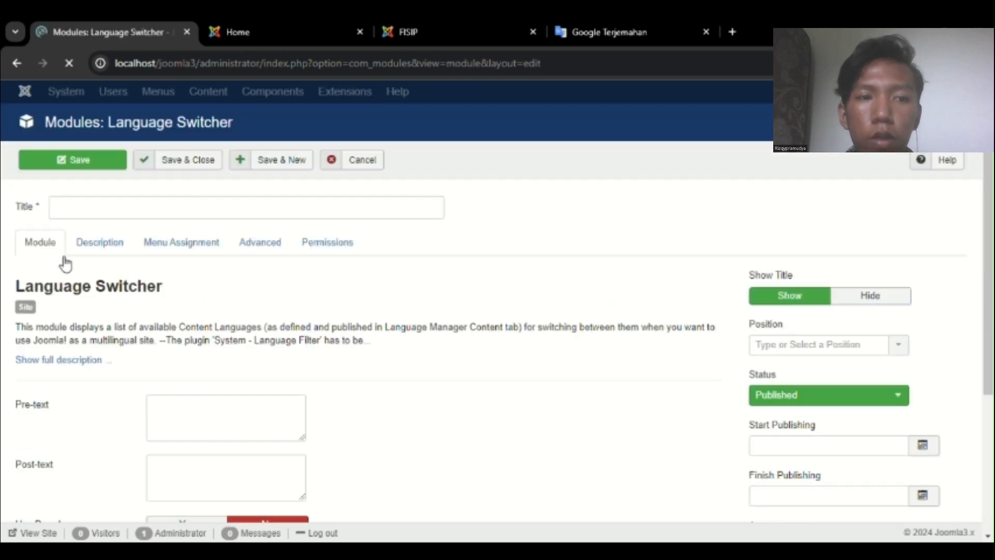
Step: Place the Language Switcher module in position-7
scroll(521, 395, "down", 2)
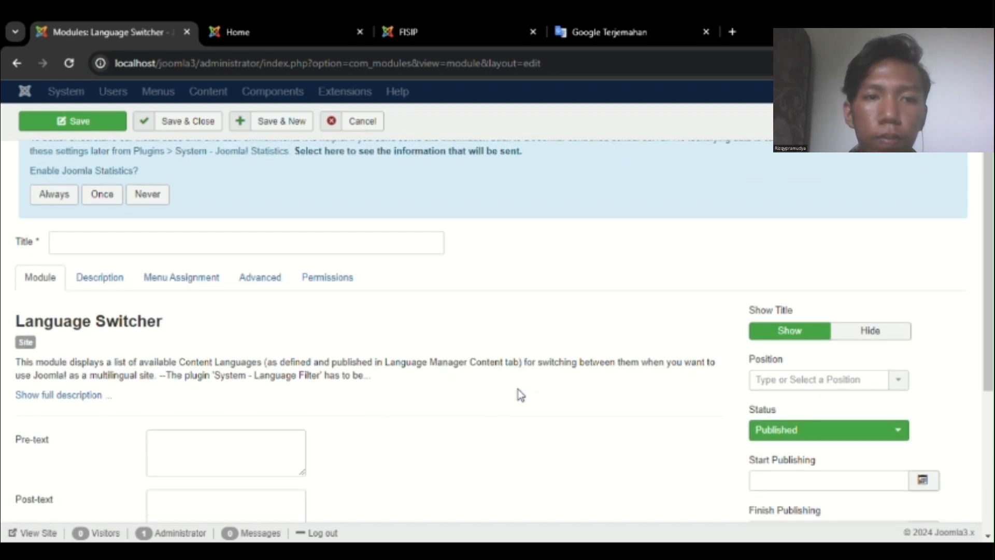
left_click(877, 385)
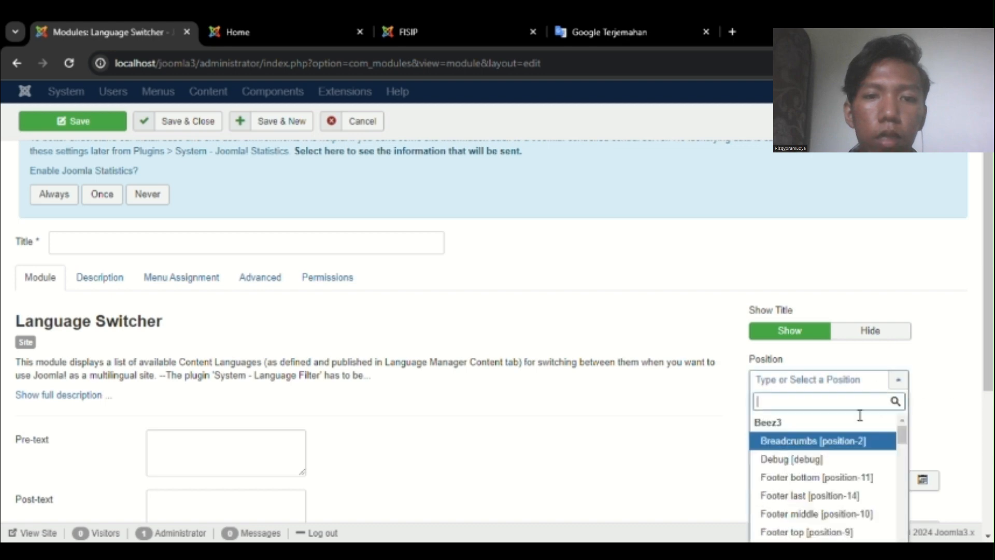
scroll(838, 446, "down", 15)
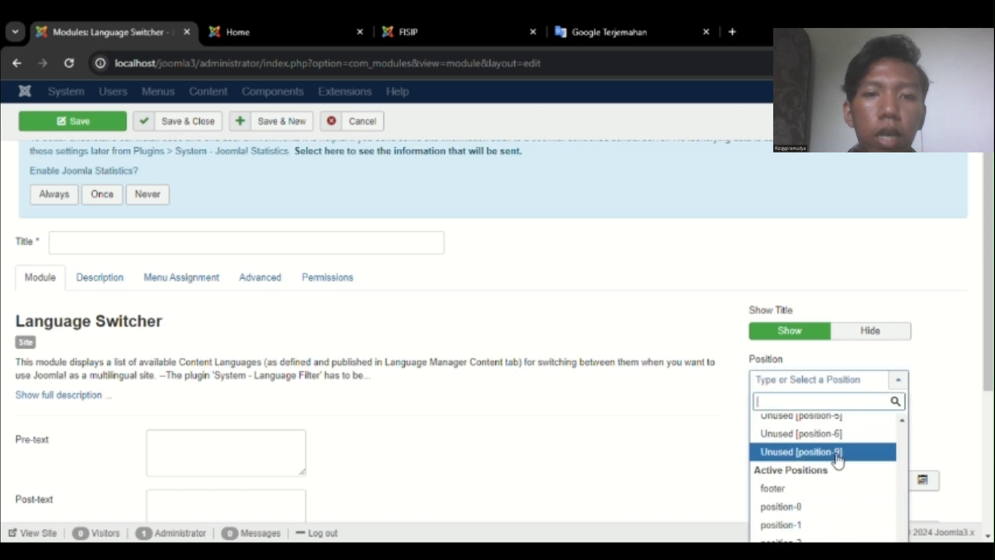
scroll(990, 422, "down", 2)
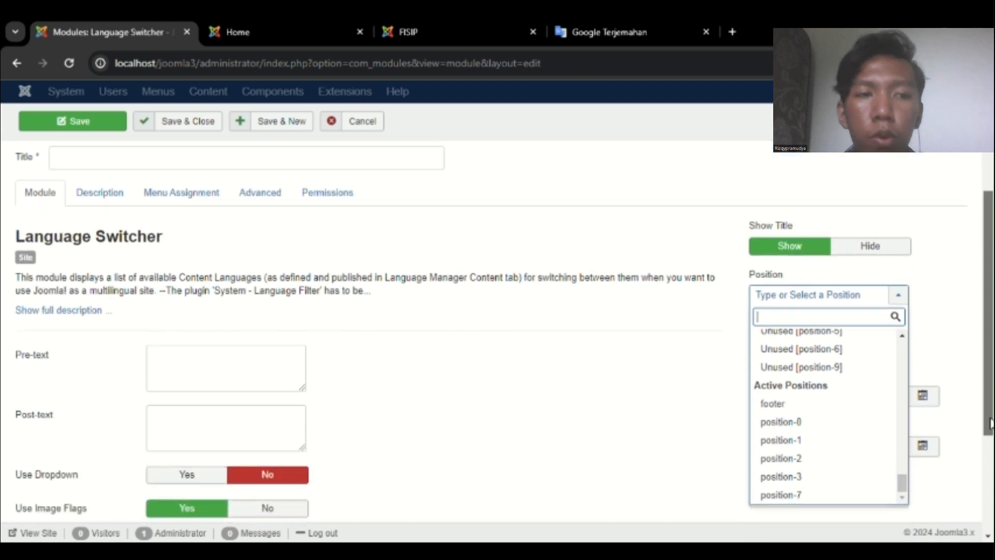
left_click(807, 487)
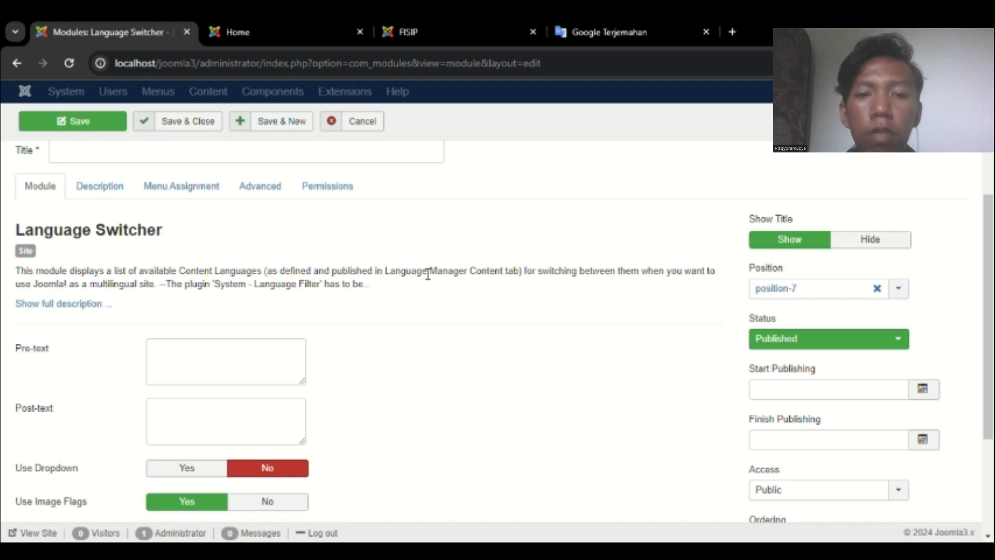
Step: Title the module 'Language Switcher', keep its language as All, and save it
left_click(268, 154)
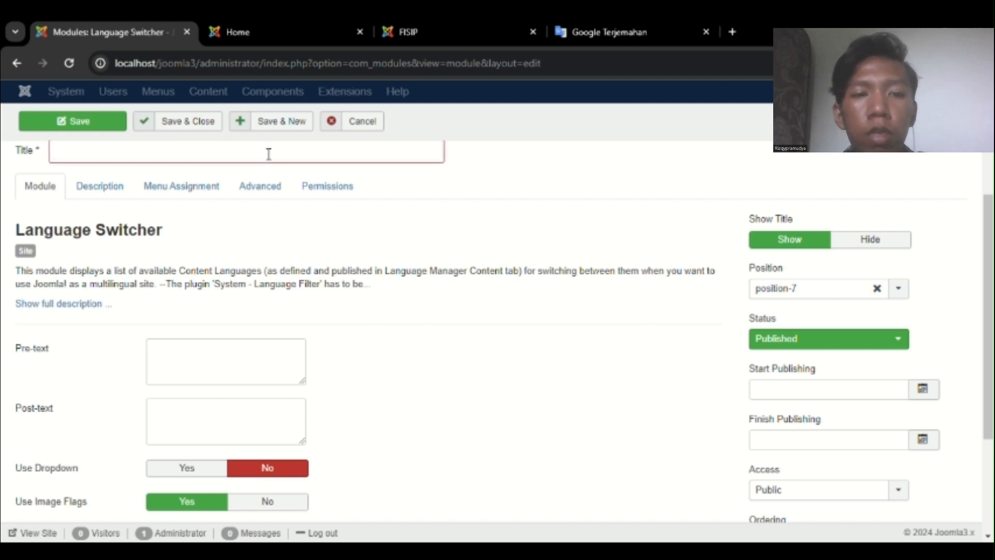
type("Langua")
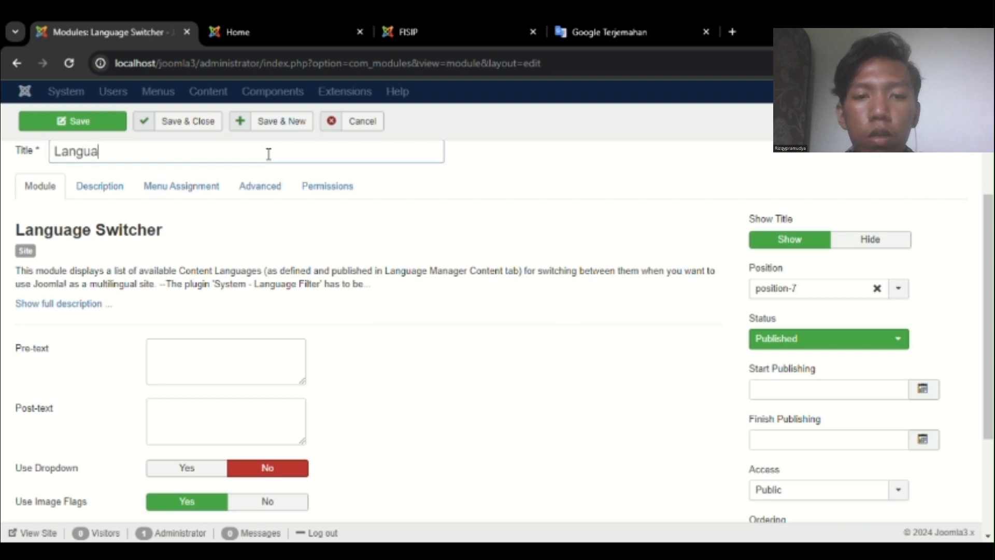
type("ge Switcher")
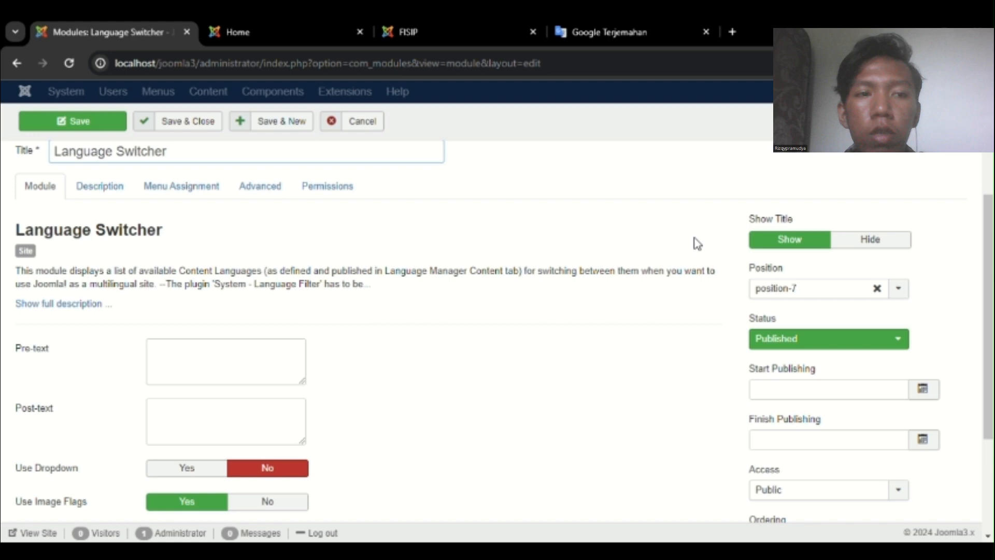
scroll(698, 243, "down", 2)
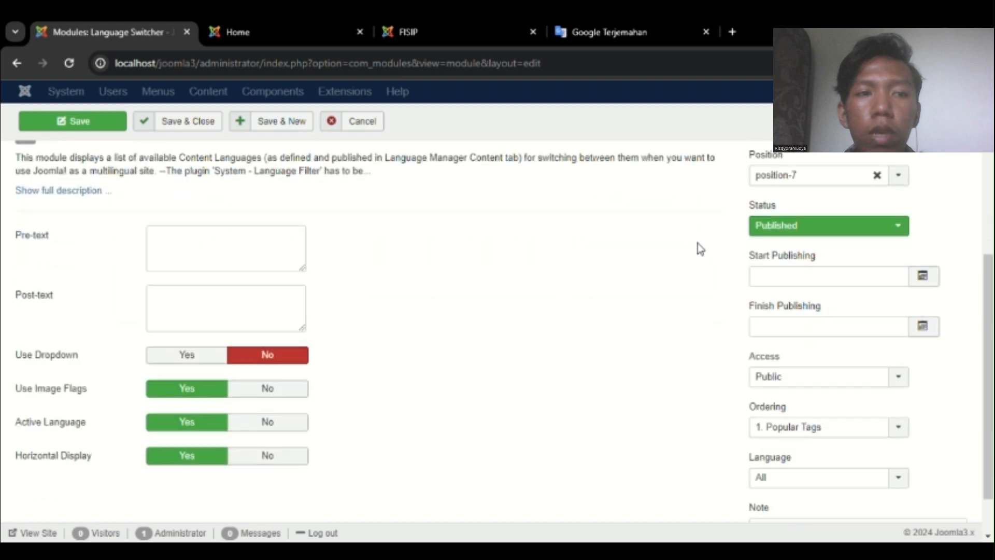
scroll(850, 389, "down", 1)
left_click(859, 421)
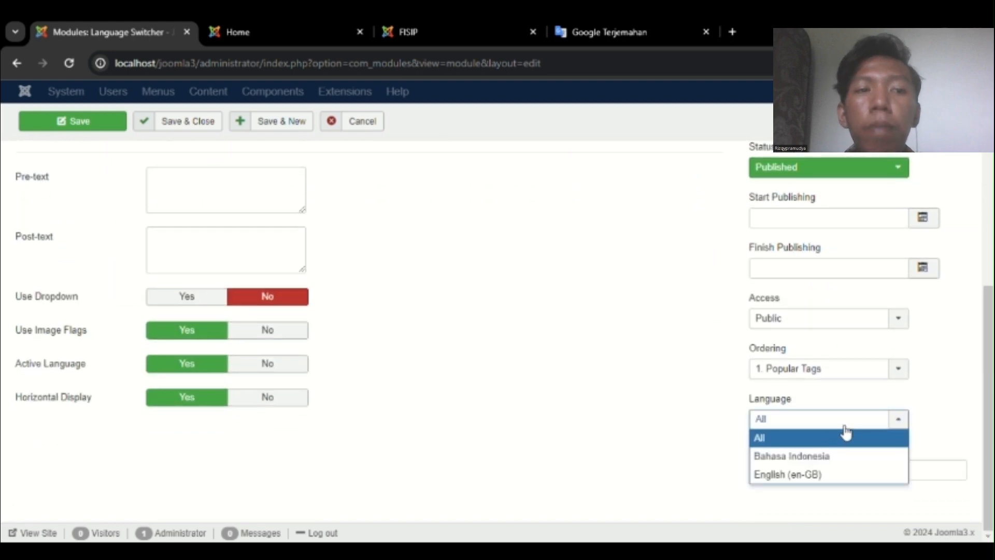
left_click(923, 367)
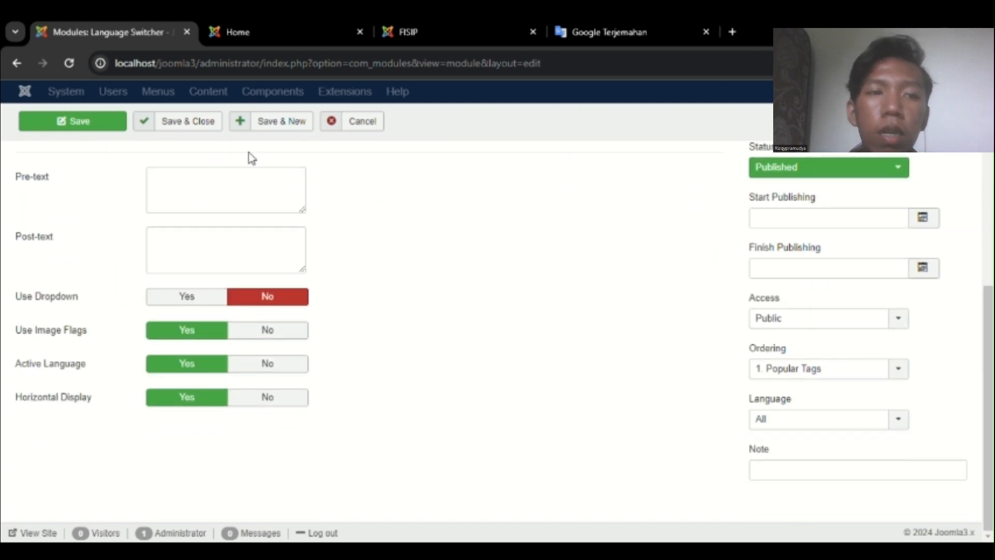
left_click(204, 132)
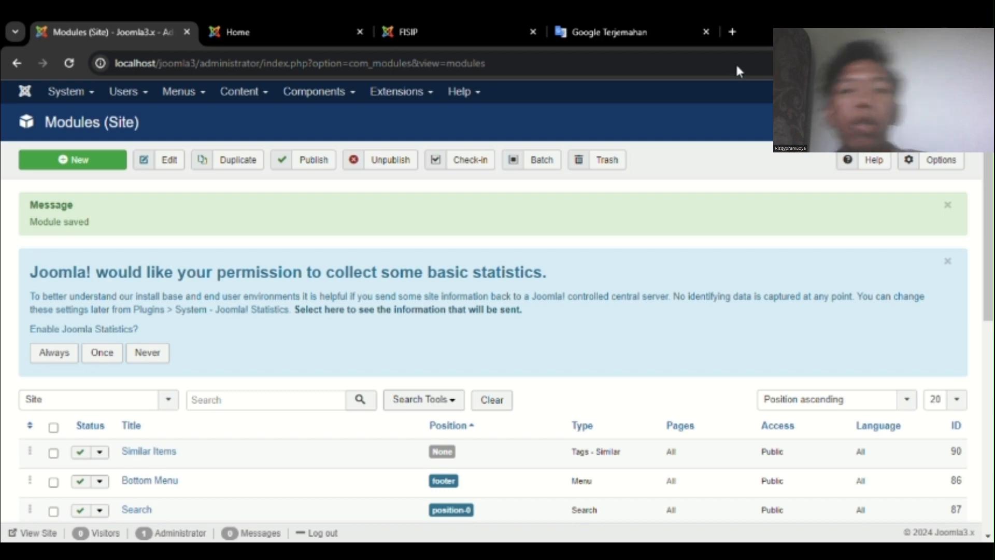
Step: Reload the site's front-end Home page to check that the Language Switcher shows both flags
left_click(302, 30)
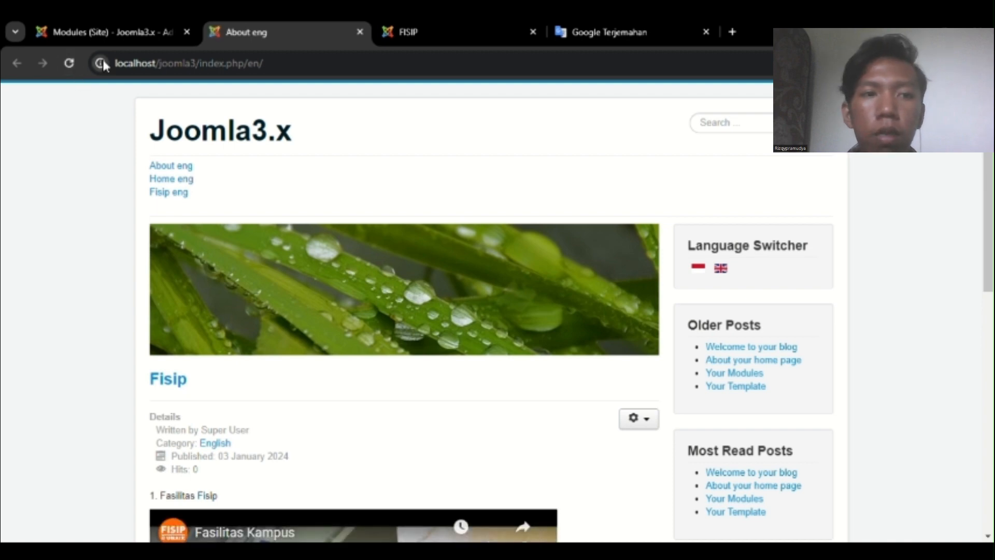
left_click(68, 63)
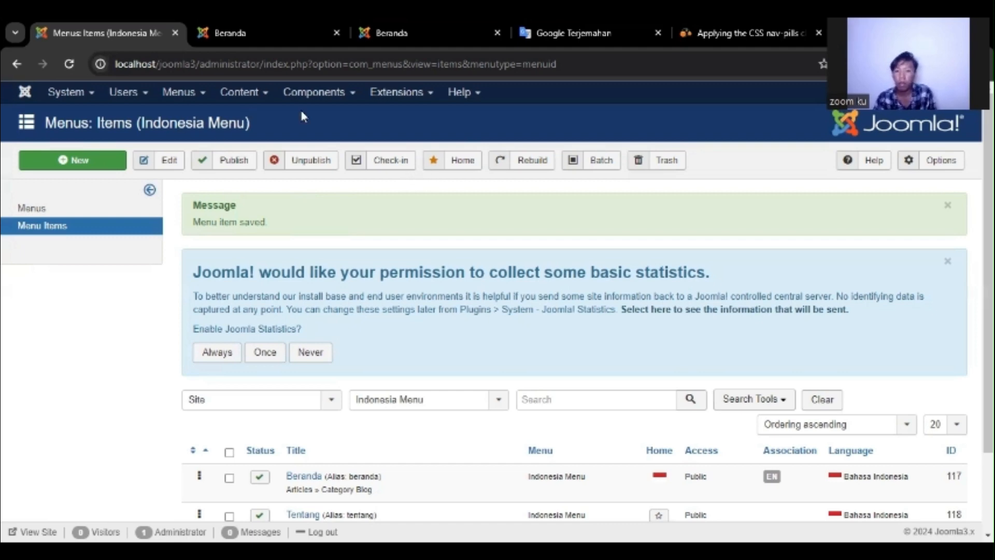
Step: On the Extensions > Manage > Install page, add the Install from Web option
left_click(386, 102)
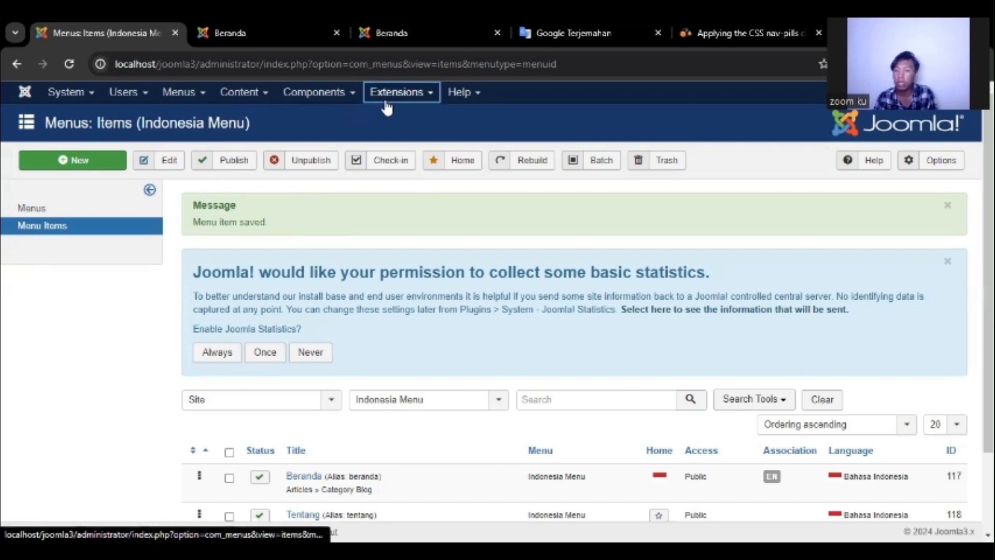
left_click(386, 101)
mouse_move(402, 117)
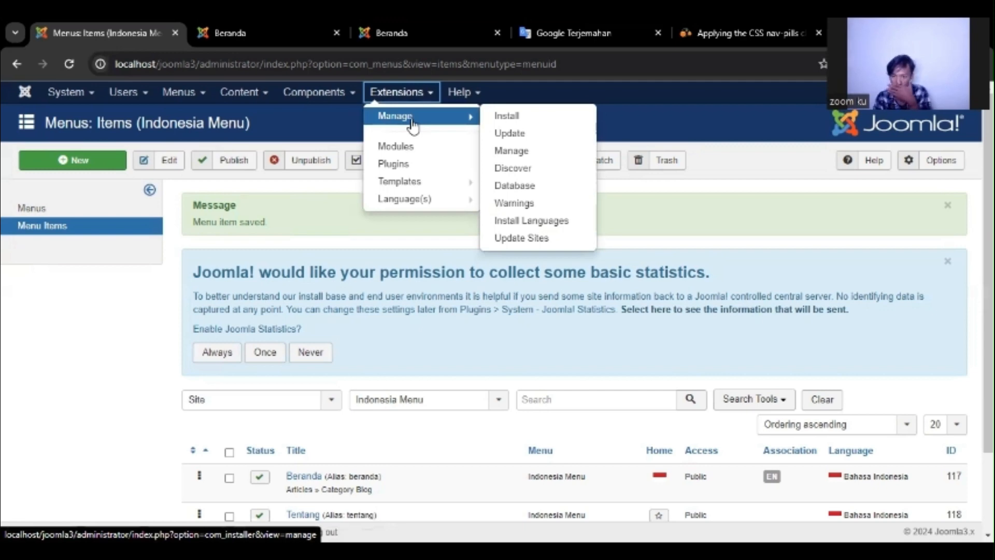
left_click(524, 119)
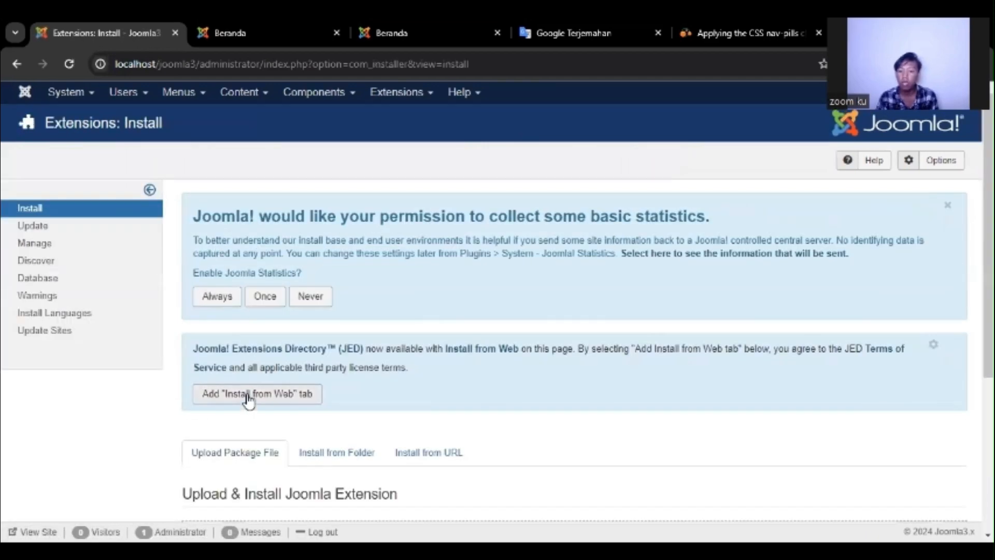
left_click(248, 394)
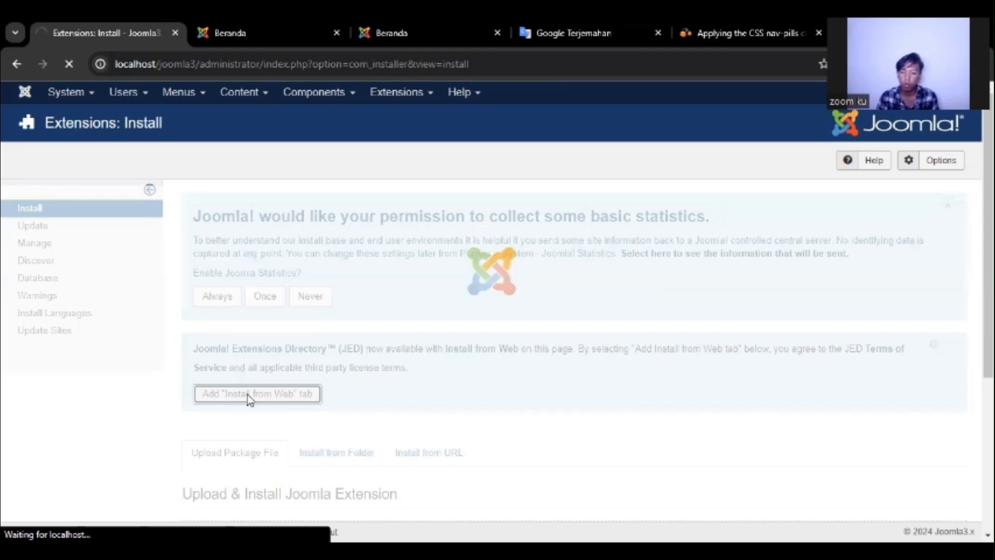
scroll(249, 400, "down", 2)
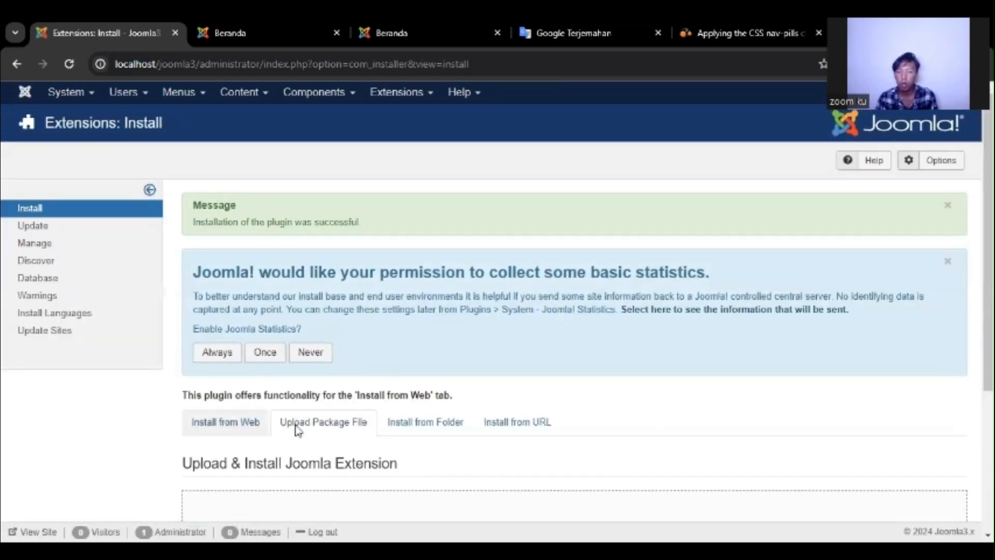
Step: Search the Install from Web directory for 'Form' extensions
left_click(225, 424)
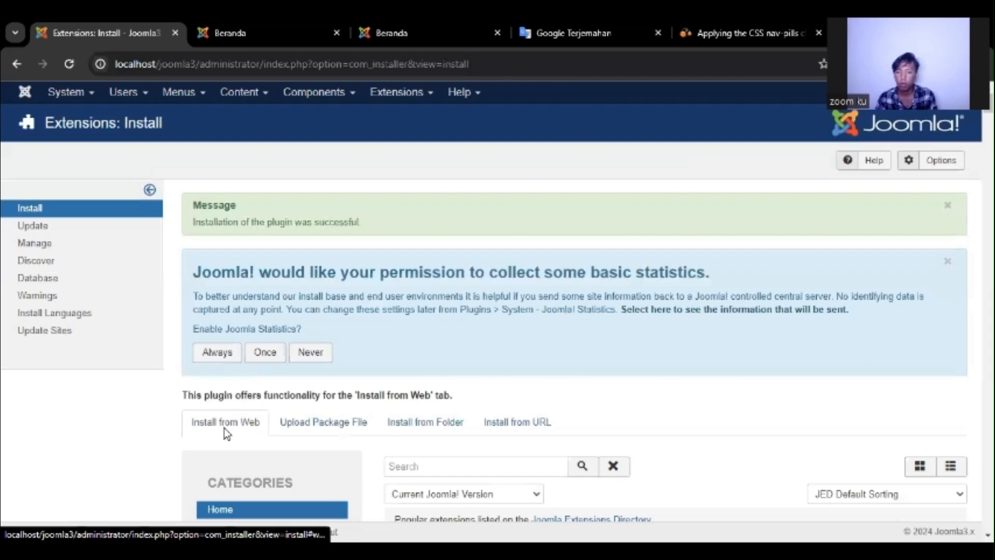
scroll(226, 430, "down", 2)
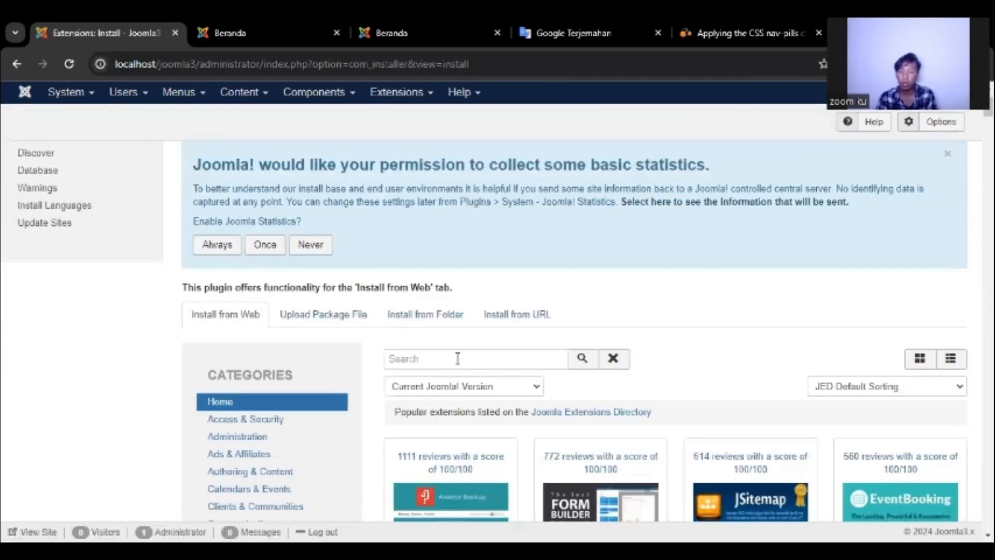
left_click(458, 358)
type("Form")
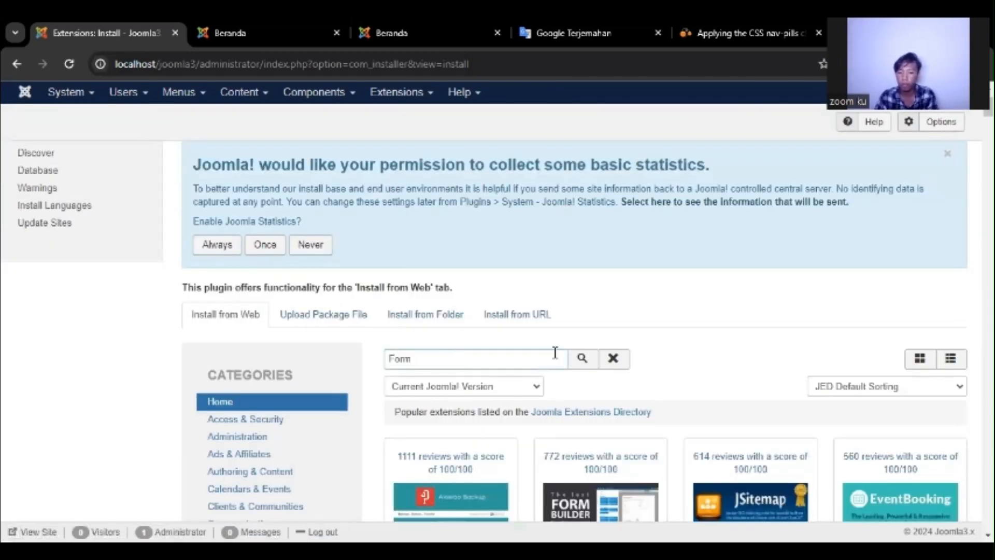
left_click(582, 359)
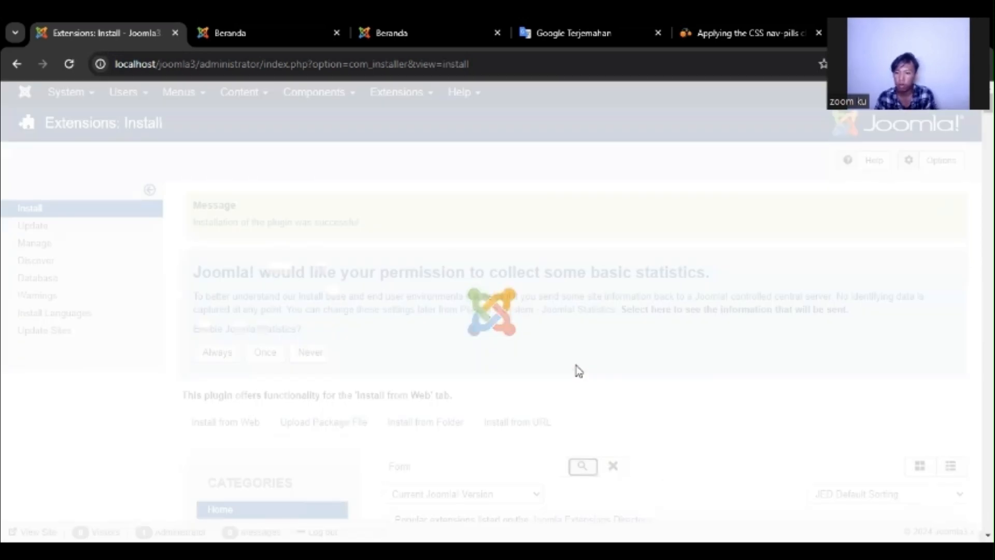
scroll(579, 370, "down", 5)
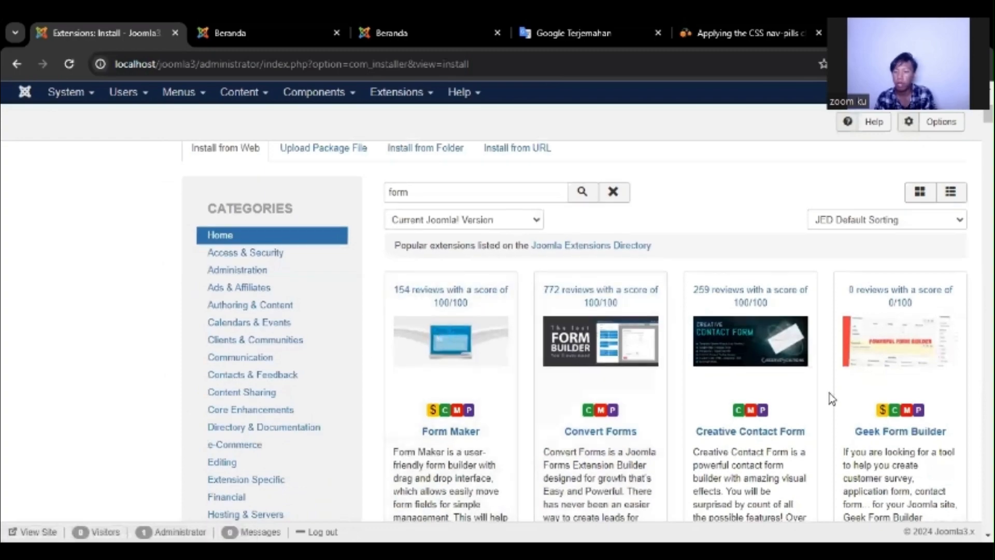
scroll(829, 395, "down", 2)
scroll(830, 392, "up", 4)
scroll(829, 393, "down", 1)
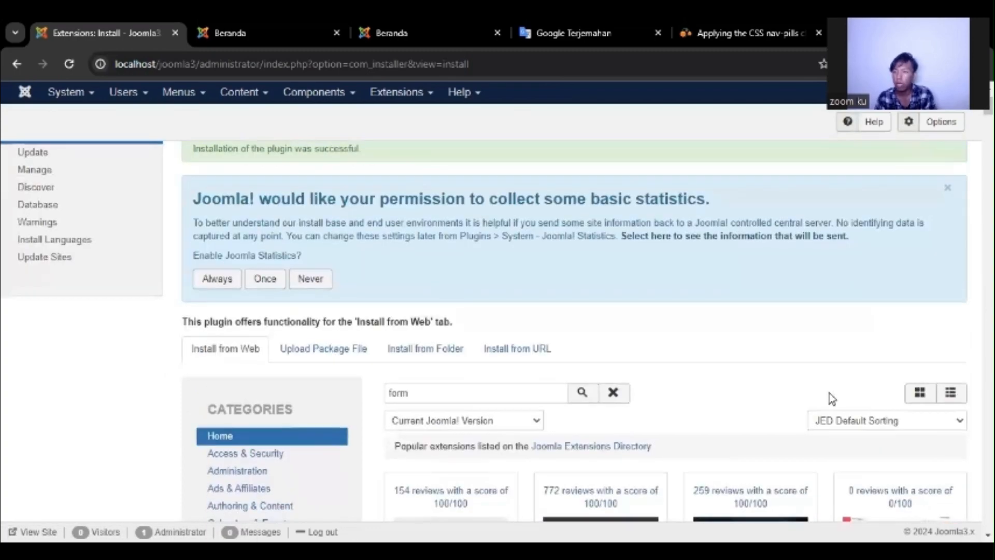
scroll(829, 393, "down", 2)
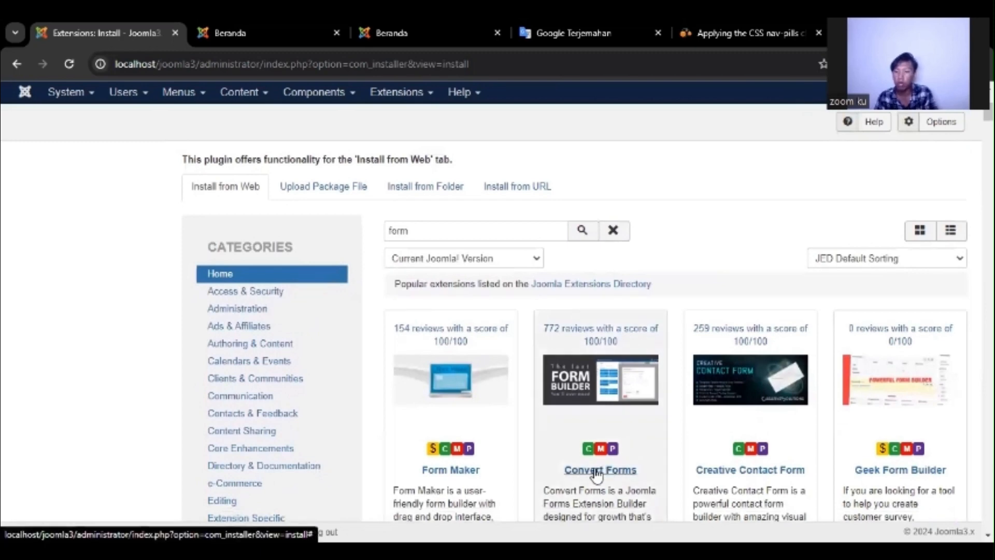
Step: Install Convert Forms, along with Tassos Framework and its module, from the directory
left_click(597, 471)
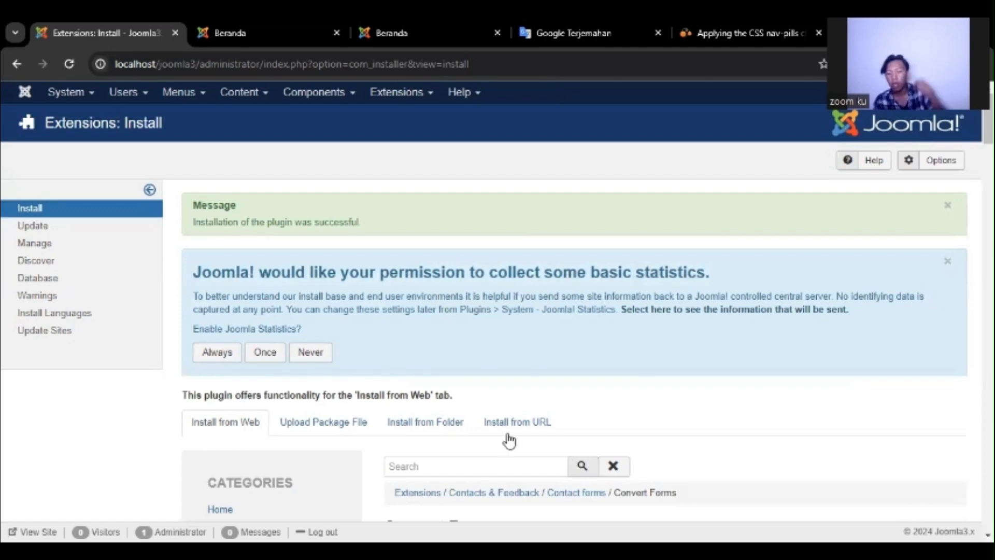
scroll(482, 421, "down", 5)
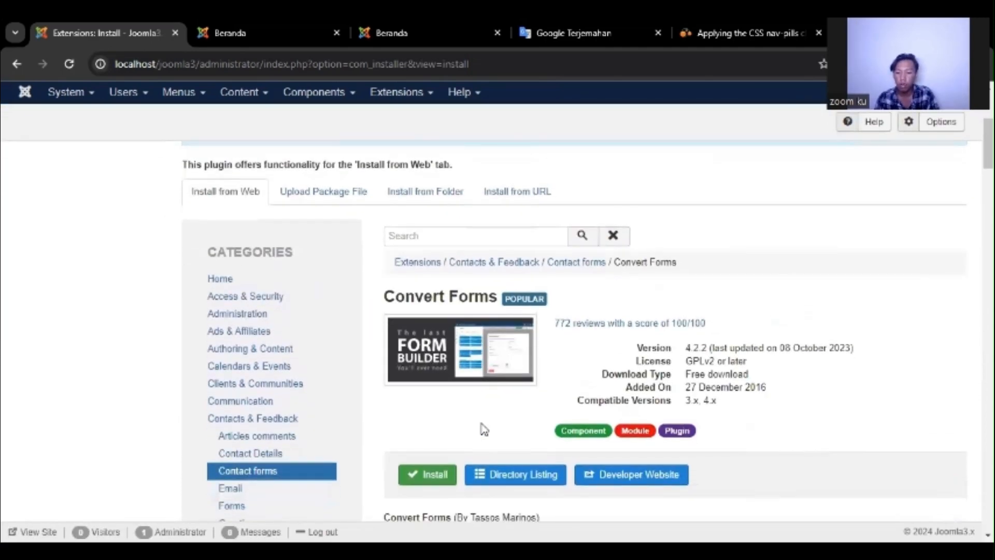
left_click(420, 477)
left_click(326, 473)
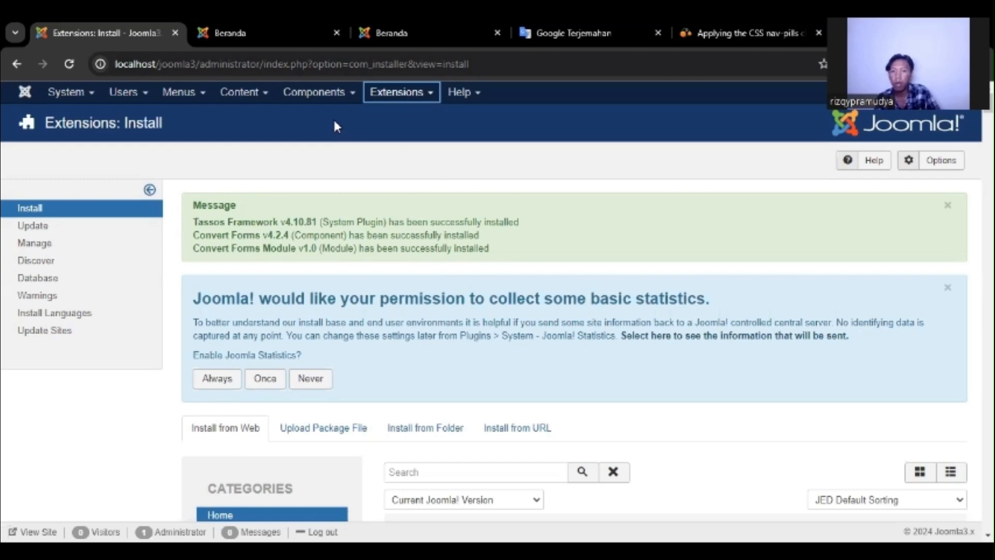
left_click(320, 93)
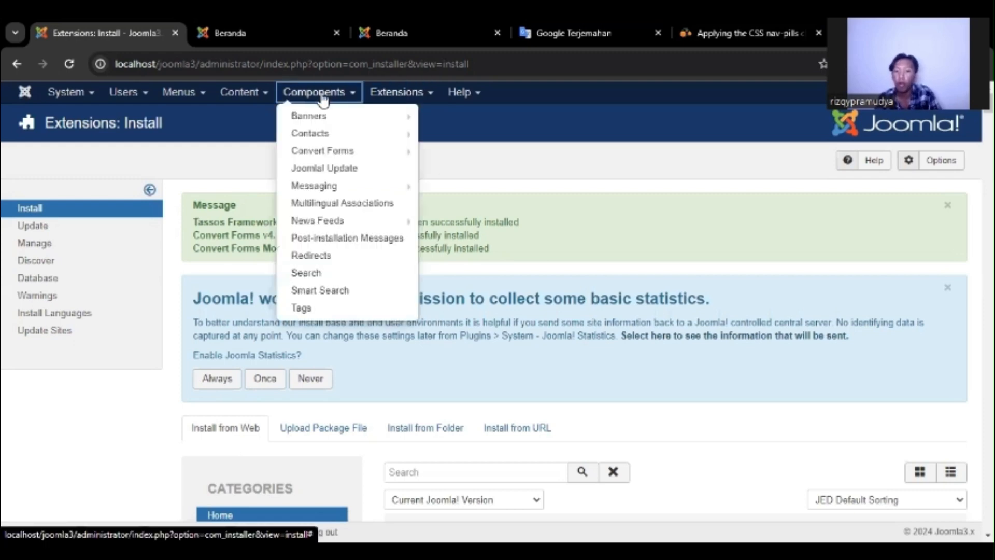
Step: From the Convert Forms dashboard, start a new form from the Feedback Form library template
left_click(337, 163)
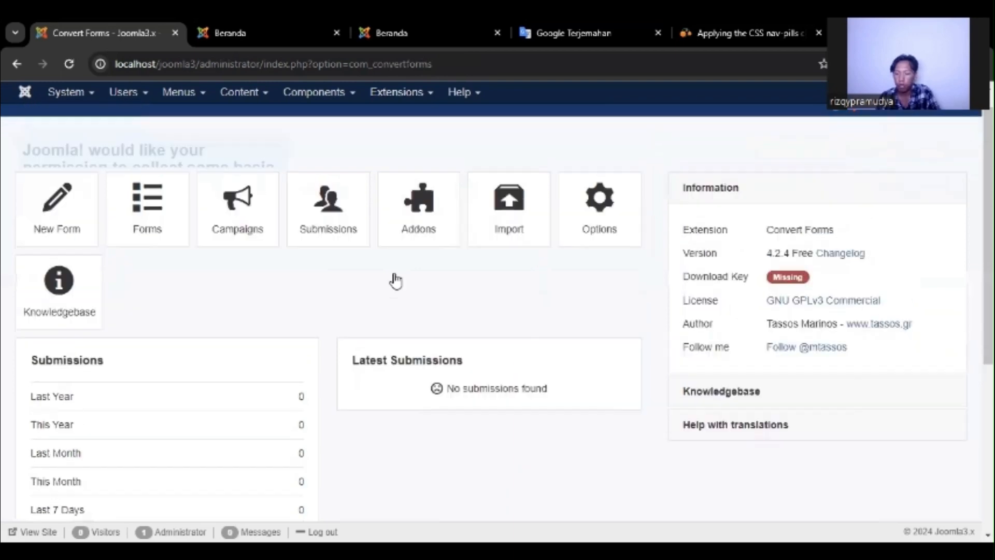
scroll(286, 313, "down", 3)
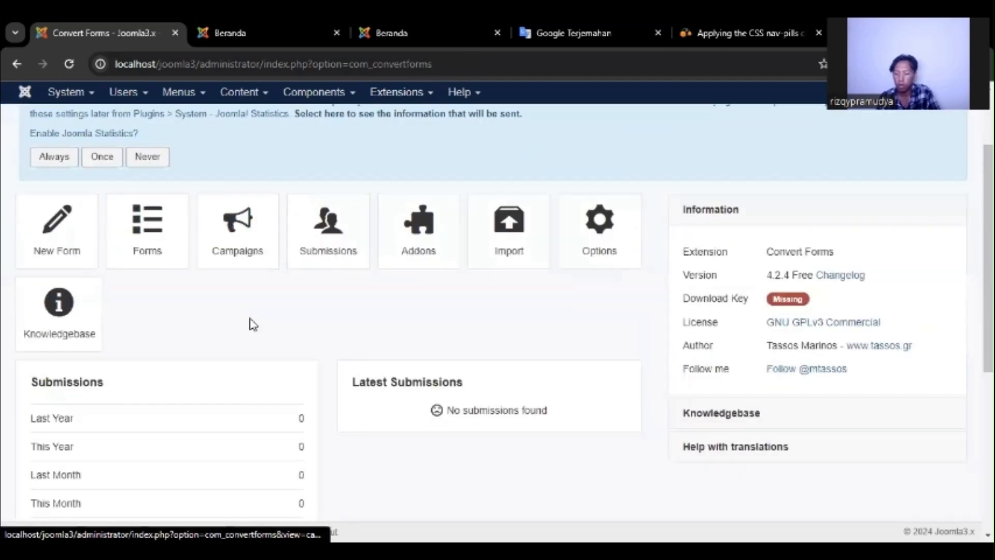
left_click(96, 255)
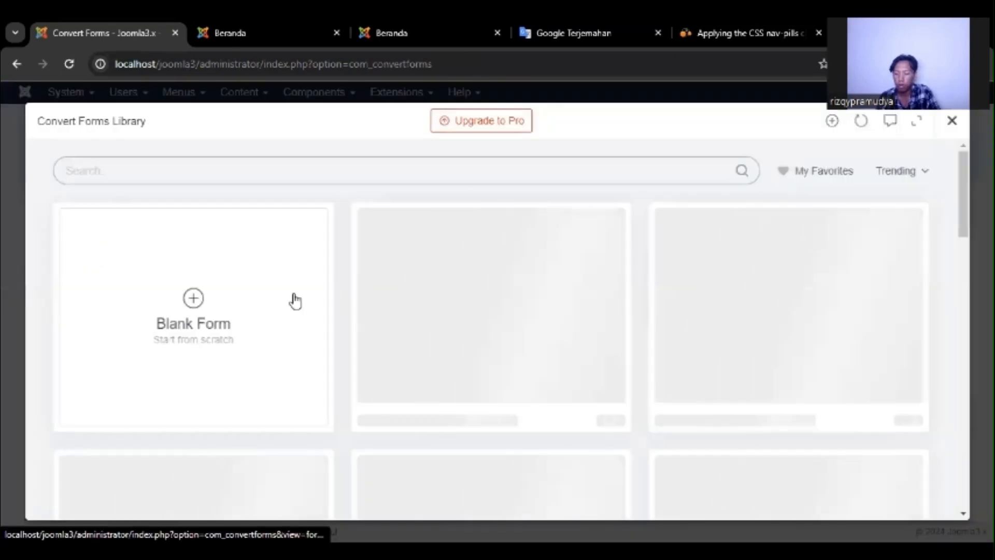
scroll(348, 314, "down", 8)
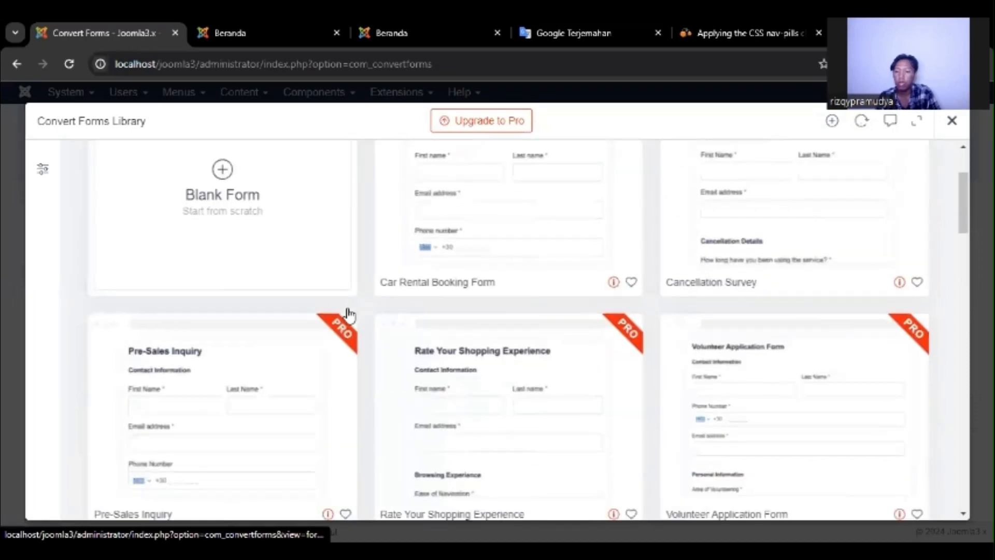
scroll(529, 359, "down", 2)
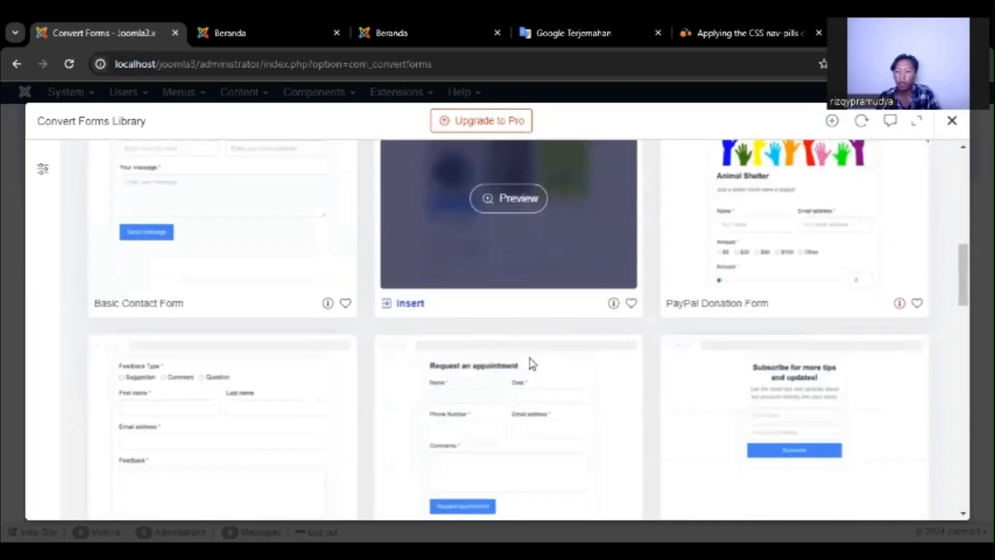
scroll(751, 384, "down", 3)
scroll(754, 383, "up", 10)
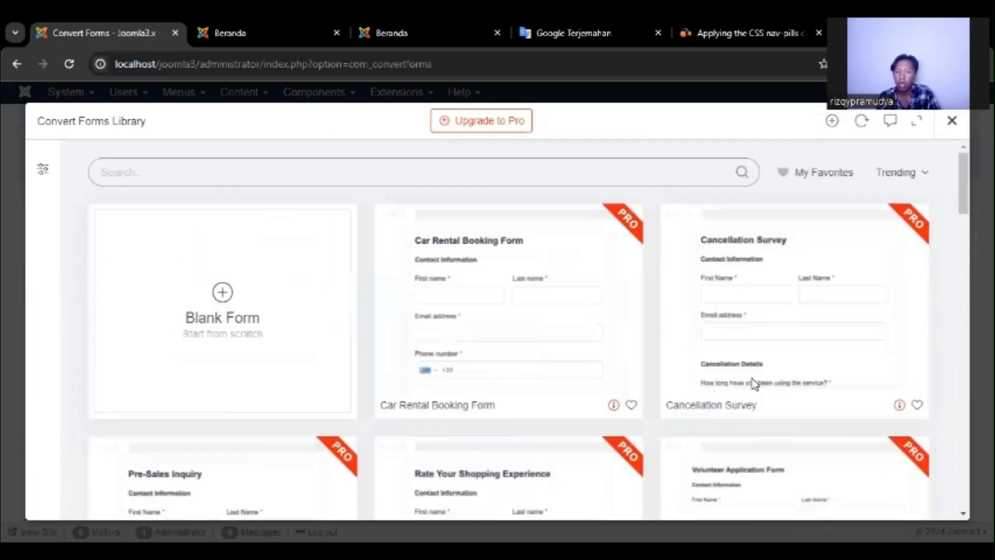
scroll(754, 383, "down", 14)
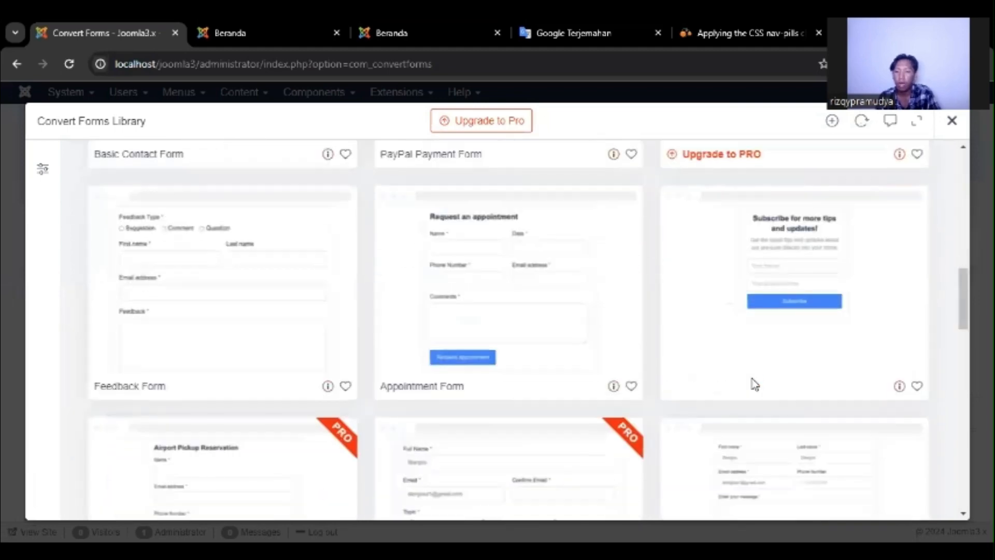
scroll(755, 384, "down", 2)
scroll(754, 384, "up", 4)
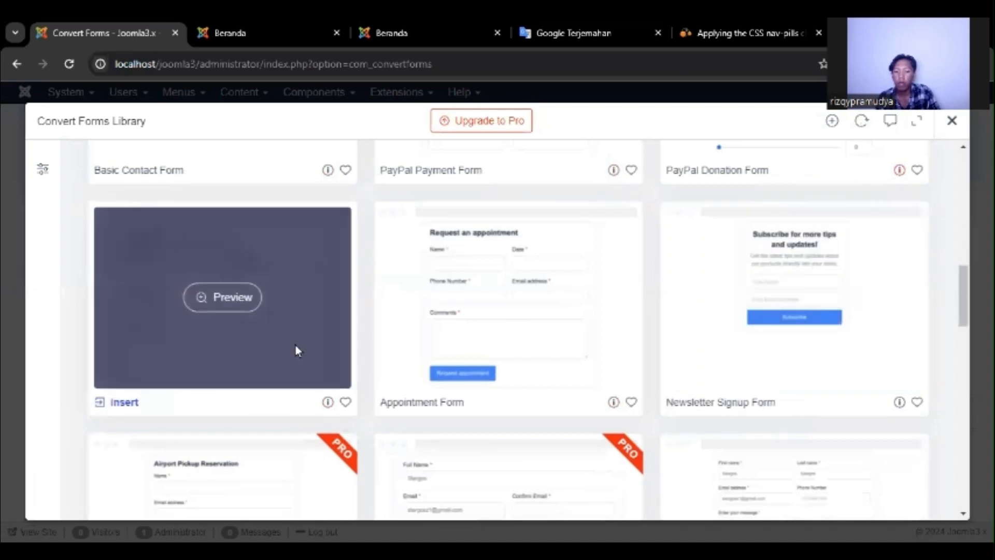
left_click(131, 407)
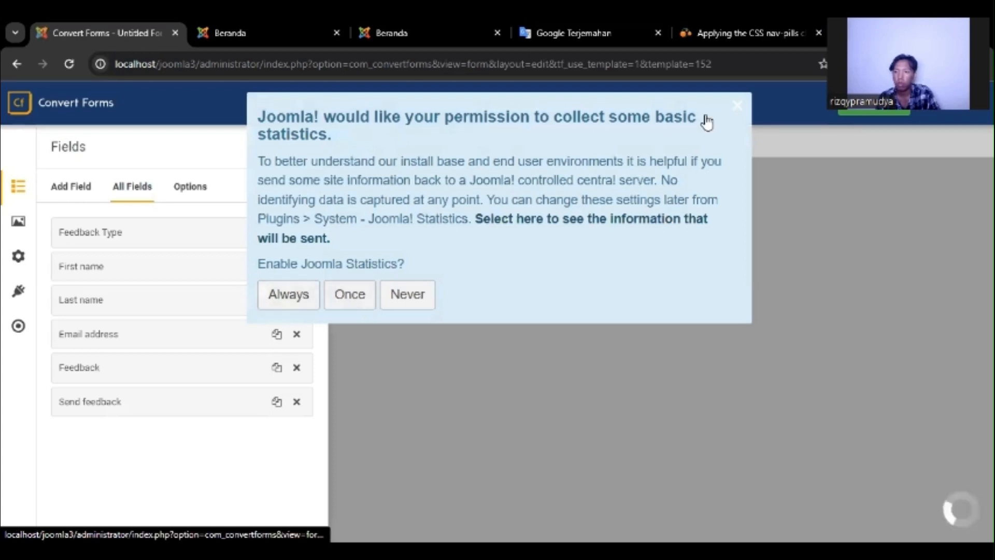
Step: Dismiss the statistics popup and save the Feedback Form with its six fields
left_click(736, 106)
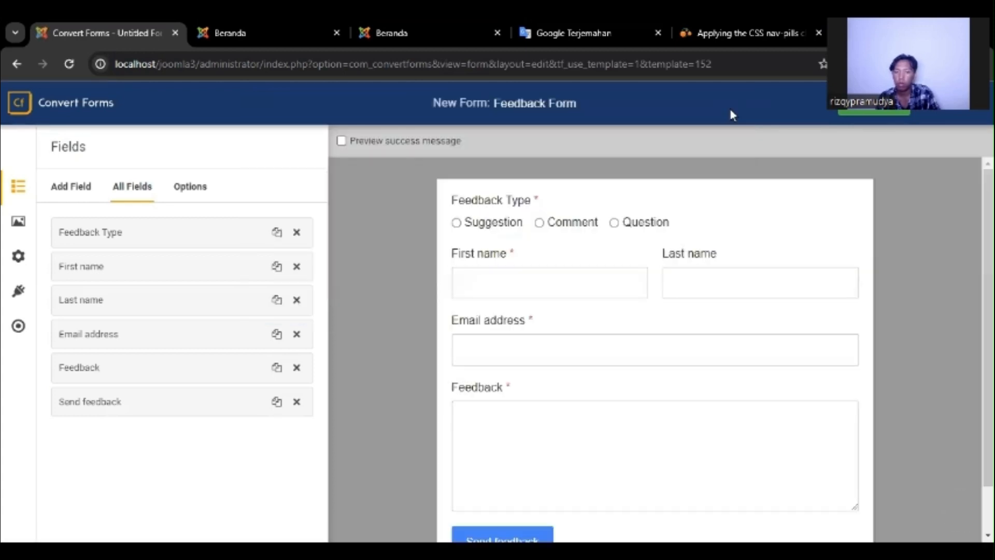
scroll(648, 306, "down", 1)
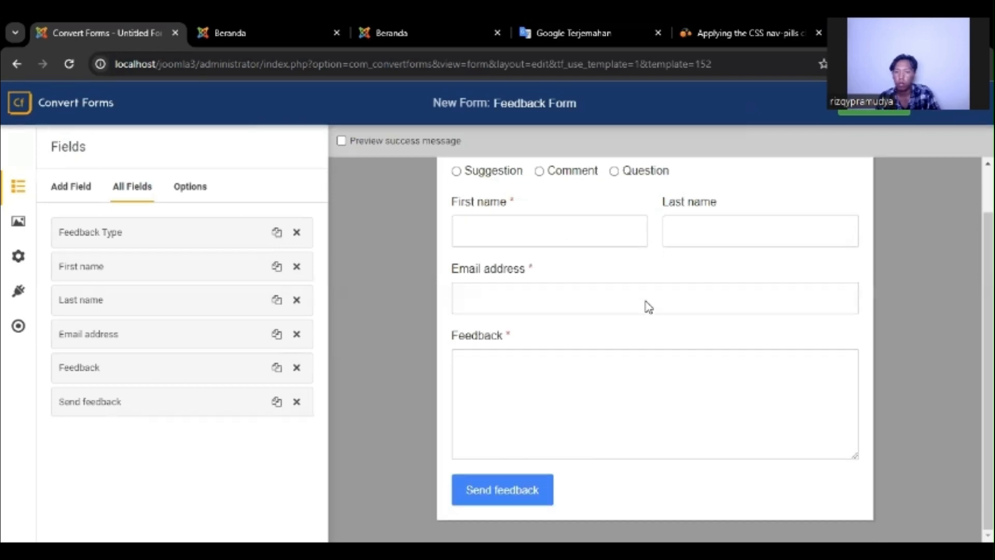
scroll(647, 300, "up", 1)
scroll(647, 300, "down", 1)
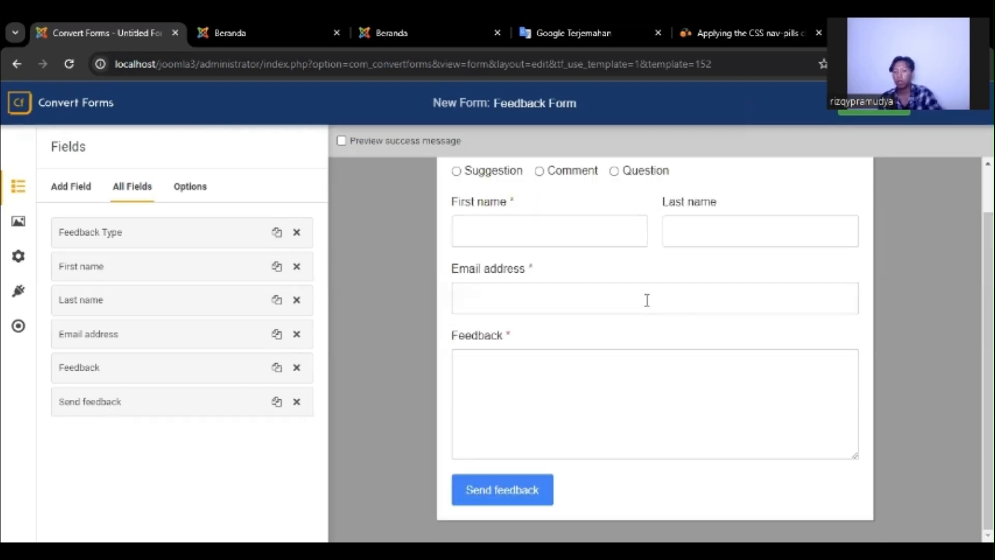
scroll(647, 300, "up", 1)
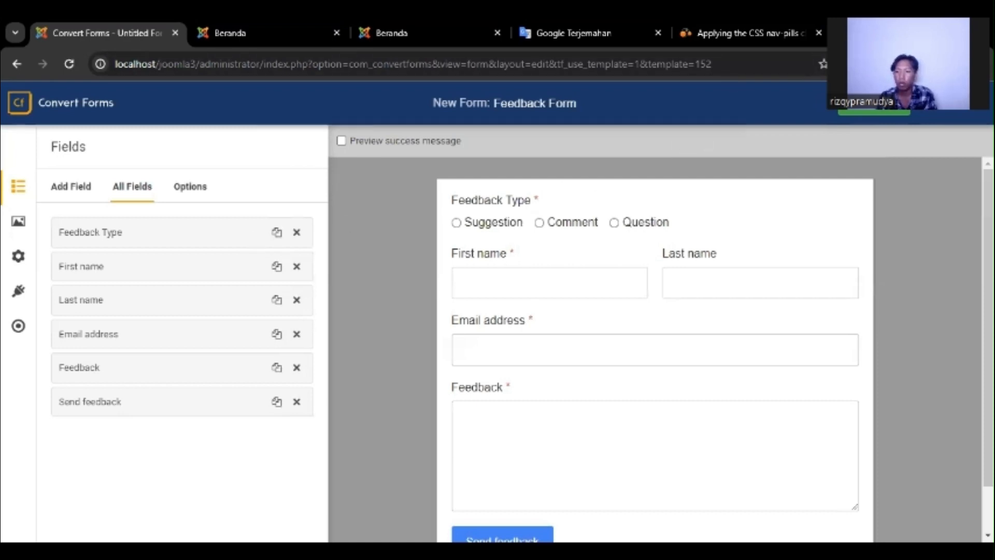
left_click(860, 105)
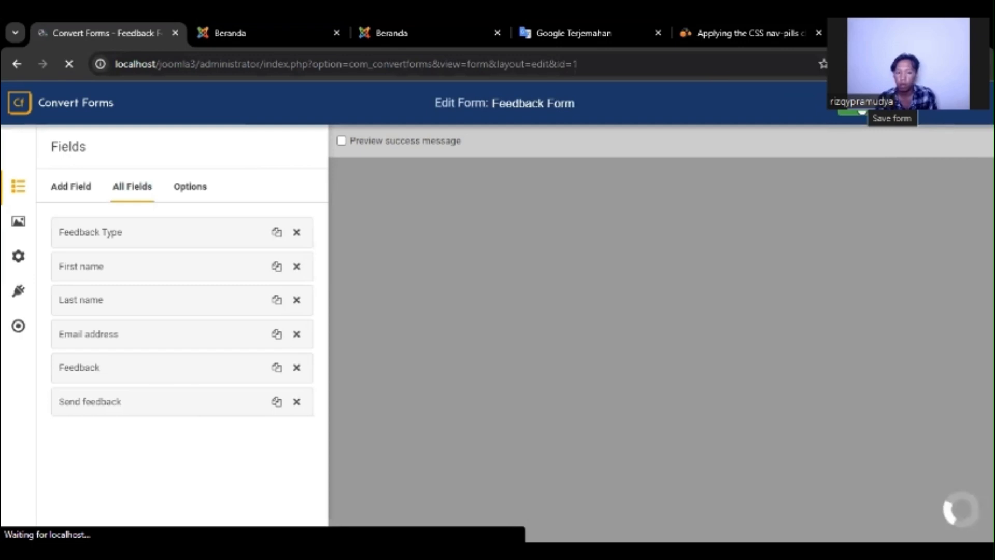
Step: Publish the newest Feedback Form (ID 2) in the Convert Forms list
left_click(94, 105)
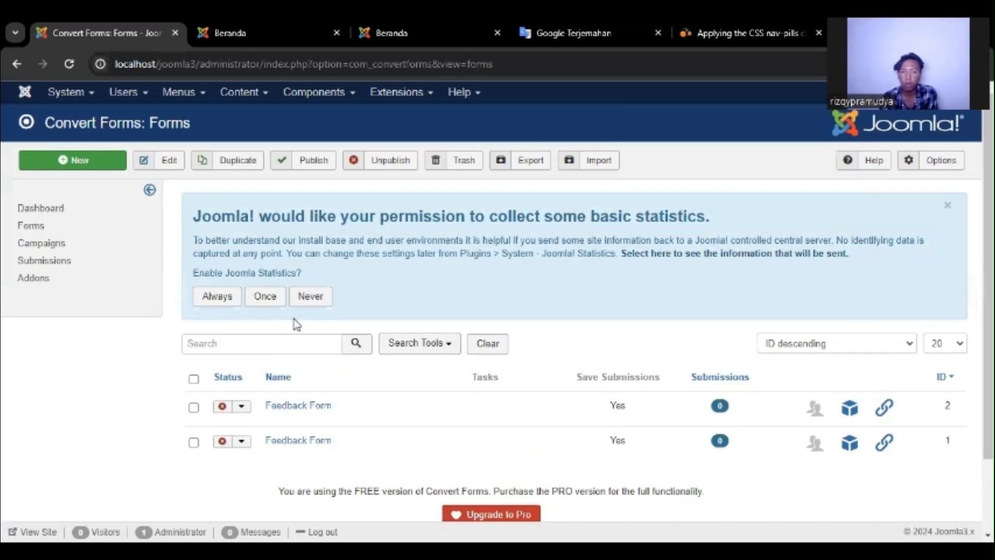
left_click(223, 408)
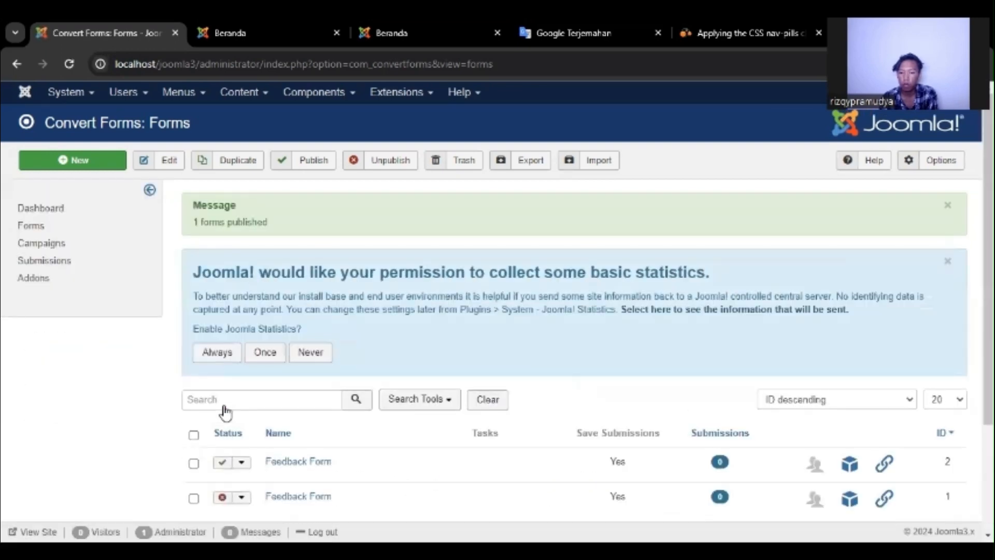
scroll(225, 412, "down", 3)
scroll(223, 407, "up", 3)
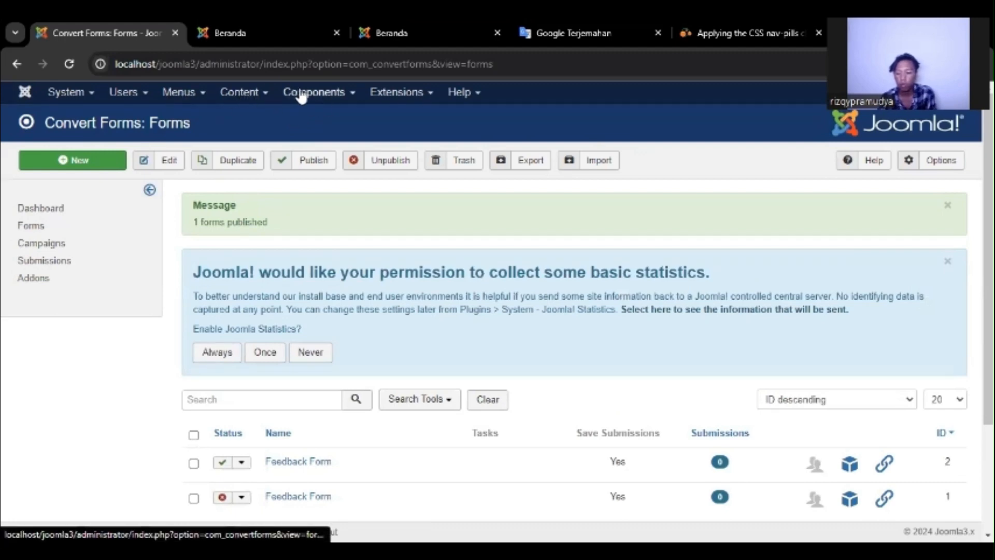
Step: Open the Convert Forms module from the site Modules list for editing
left_click(414, 99)
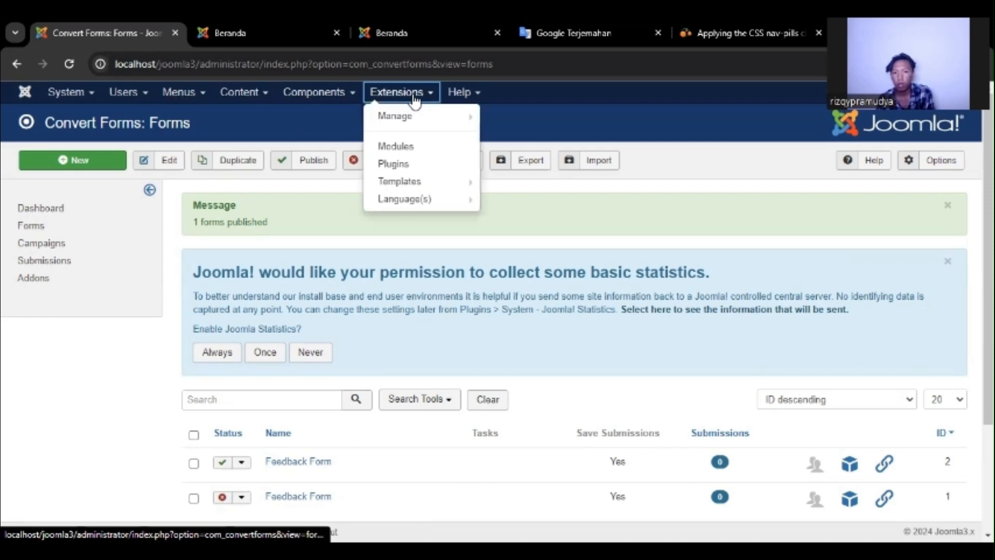
left_click(427, 152)
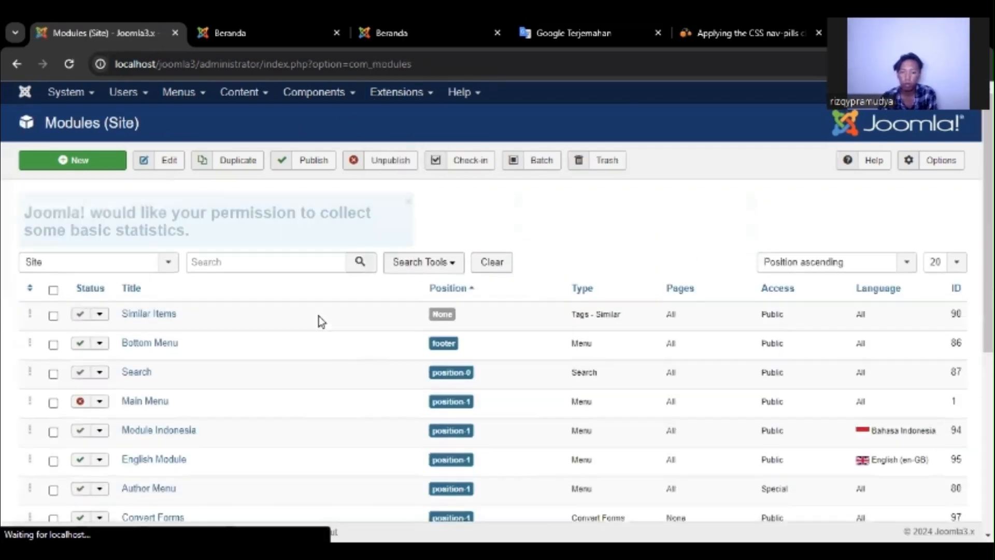
scroll(150, 440, "down", 3)
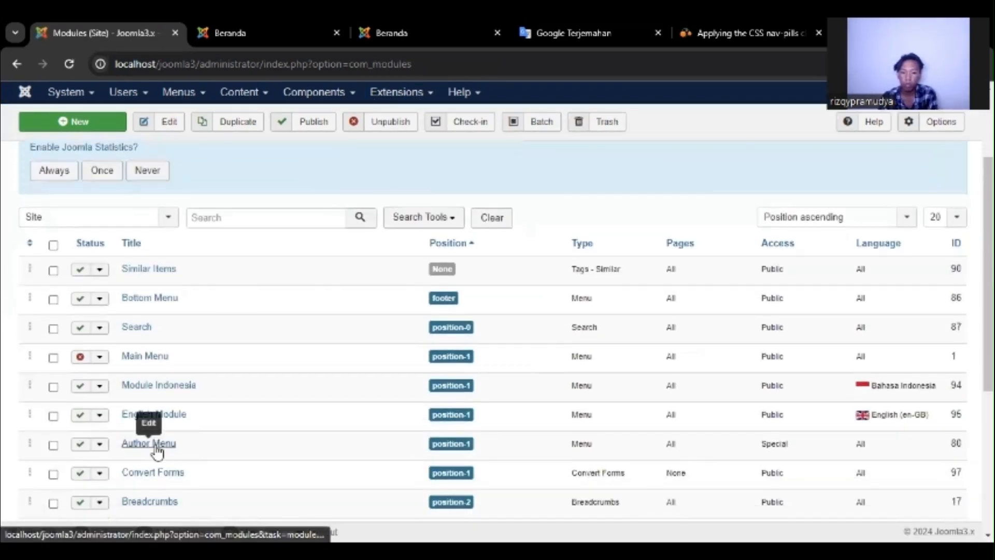
double_click(154, 425)
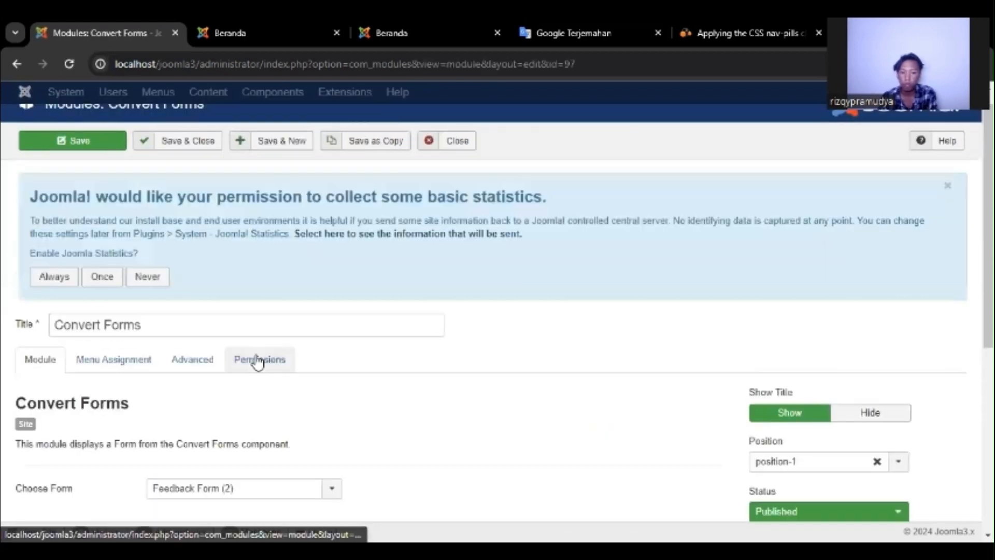
Step: Set the Convert Forms module to show Feedback Form (2) and save it
left_click(239, 488)
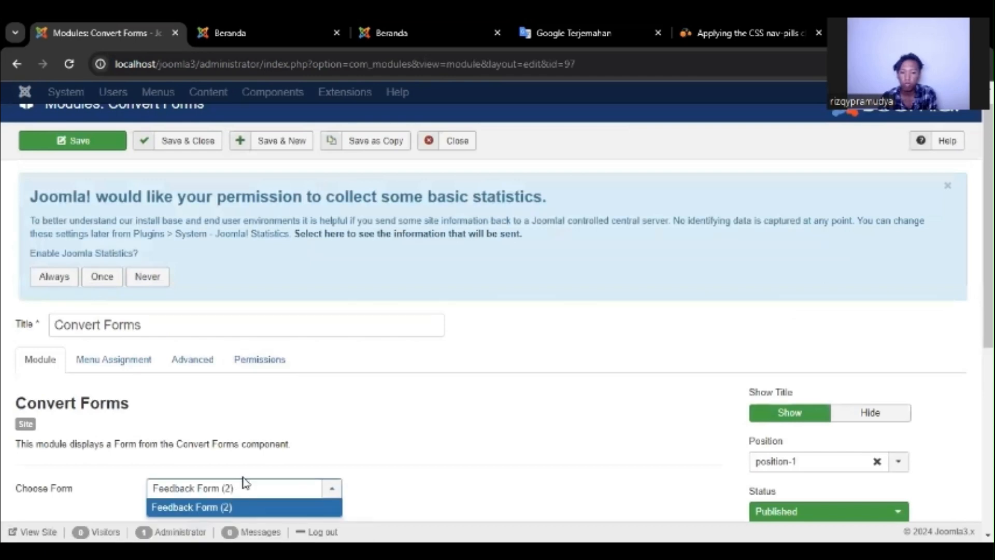
scroll(244, 480, "down", 1)
left_click(192, 436)
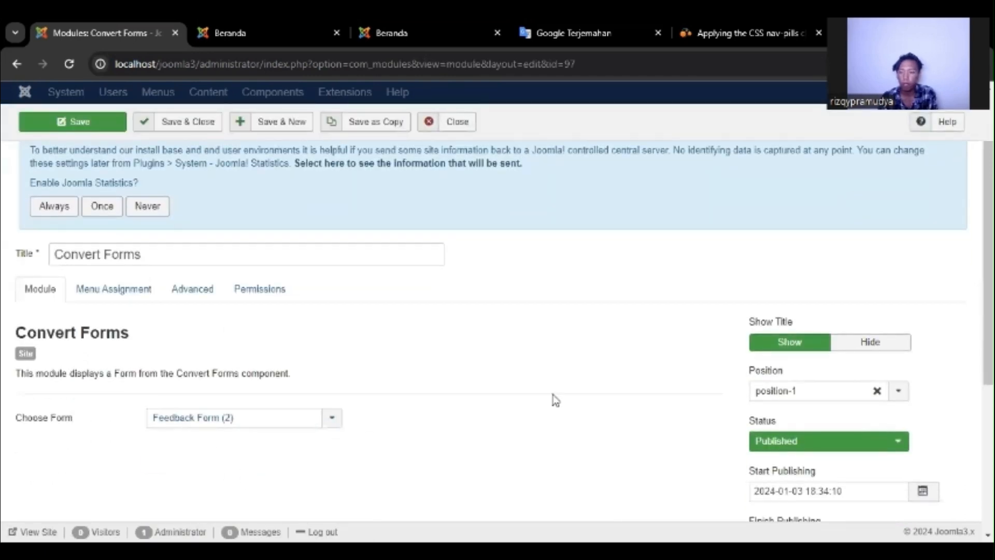
left_click(179, 125)
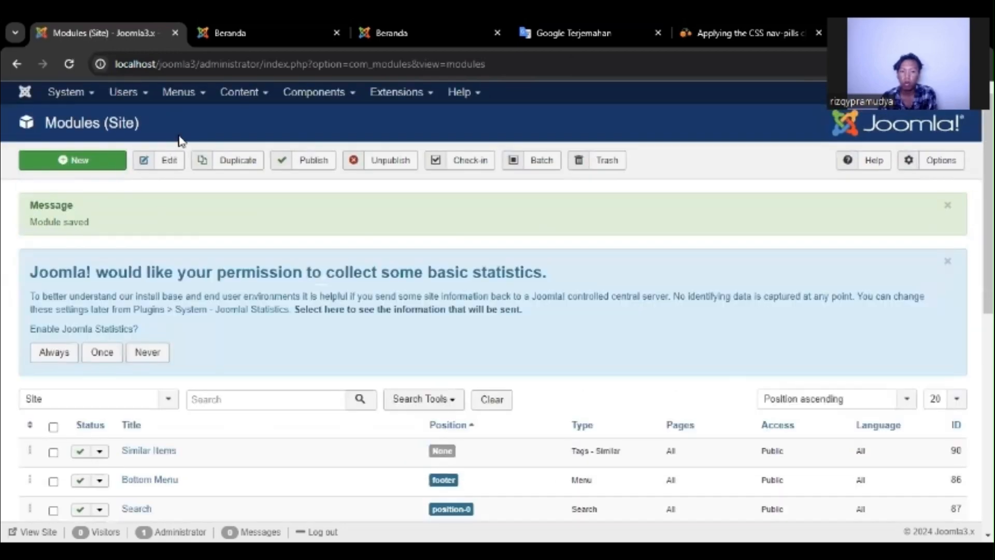
Step: Create a new English Menu item titled 'Feedback form' of type Convert Forms Form
left_click(178, 92)
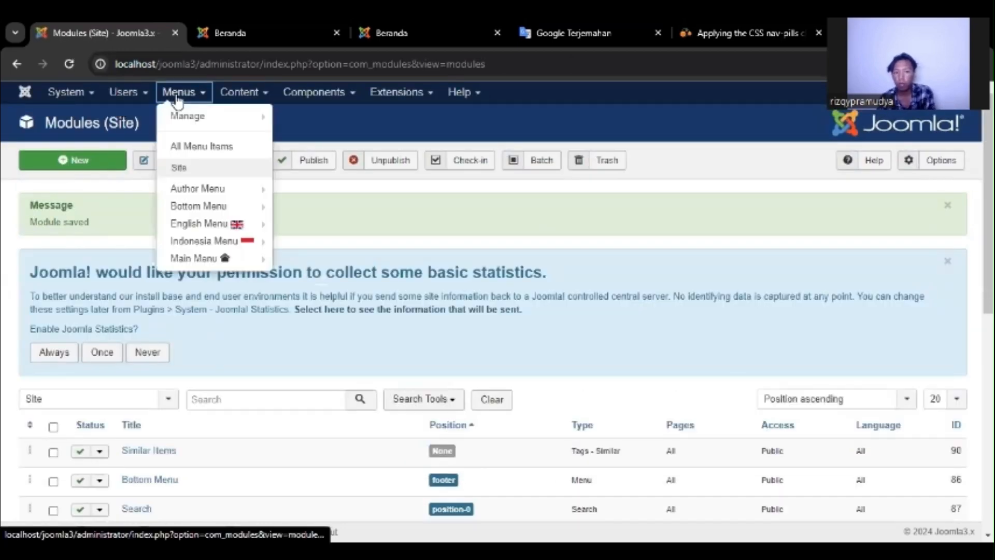
left_click(198, 226)
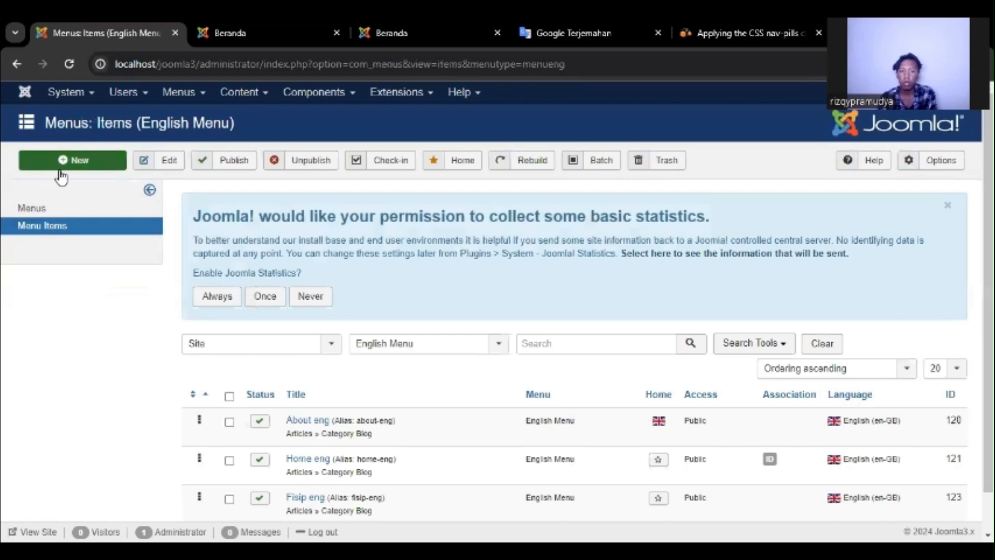
left_click(67, 165)
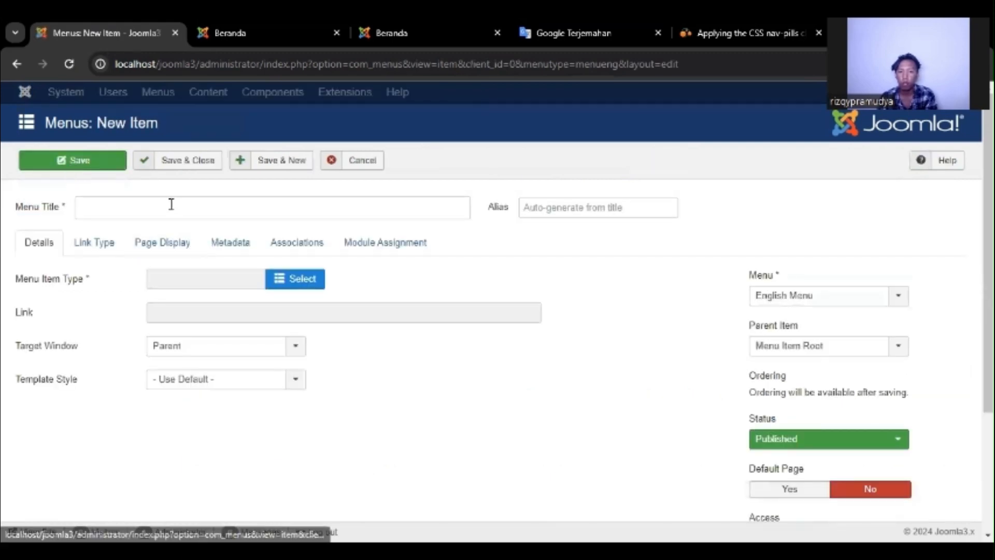
left_click(171, 205)
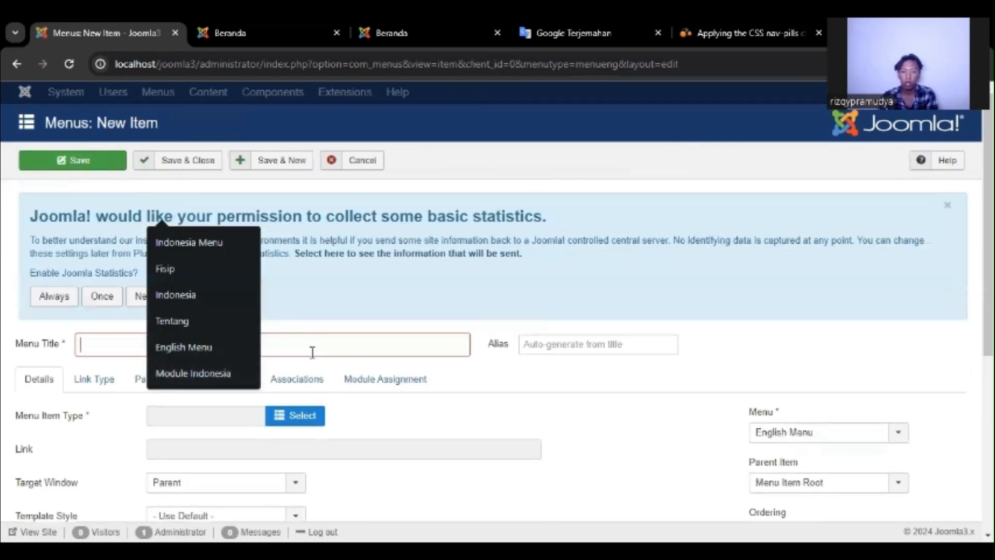
type("Feedback form")
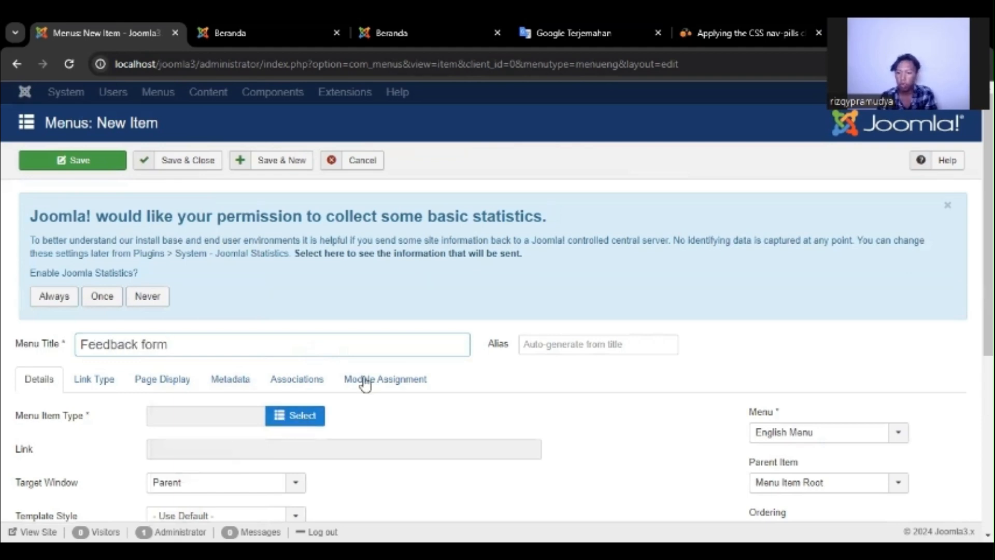
scroll(477, 381, "down", 3)
scroll(483, 381, "up", 1)
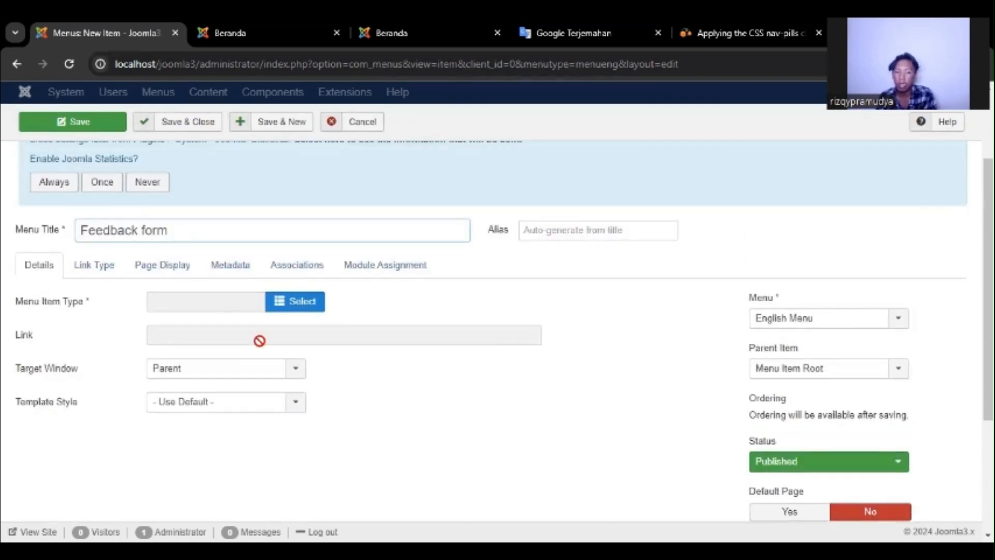
scroll(669, 411, "down", 3)
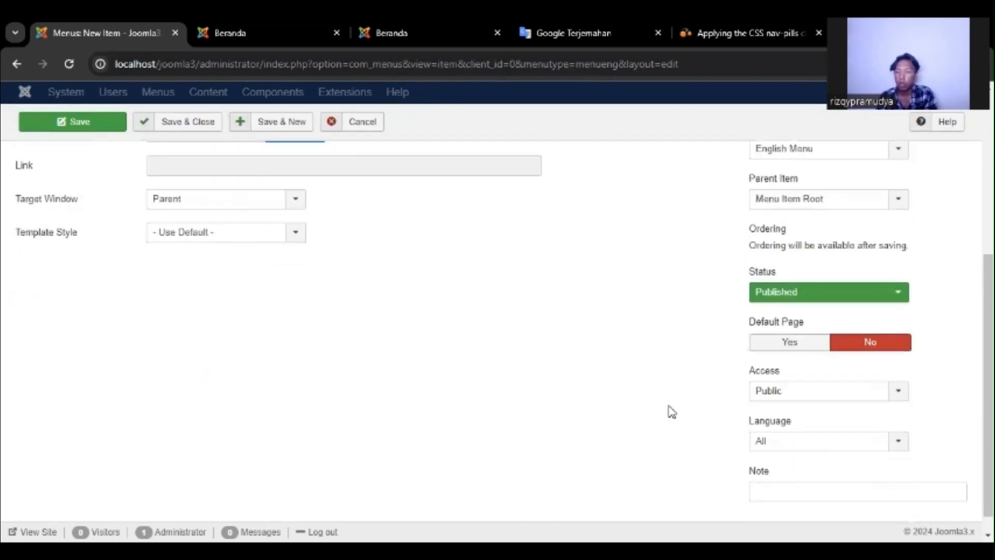
scroll(671, 411, "up", 3)
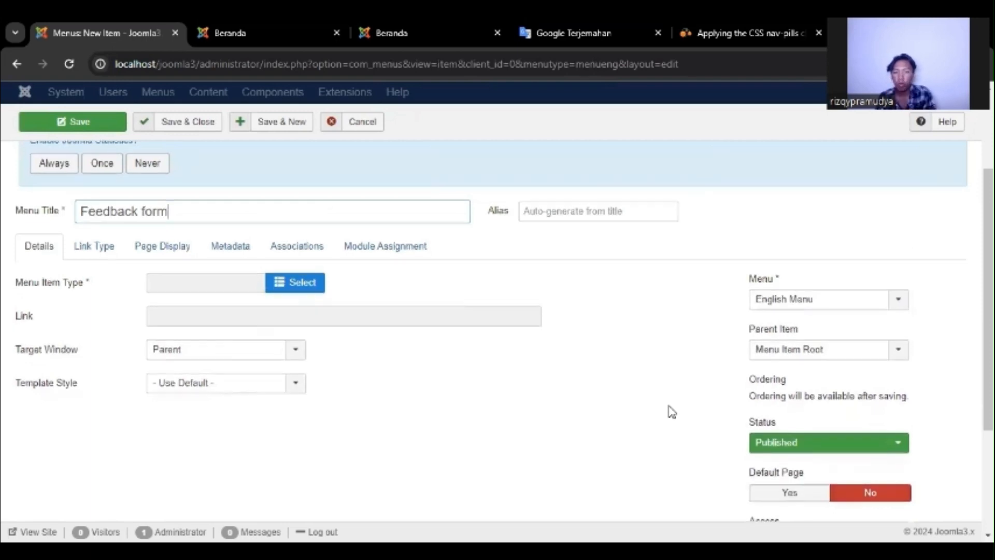
left_click(276, 284)
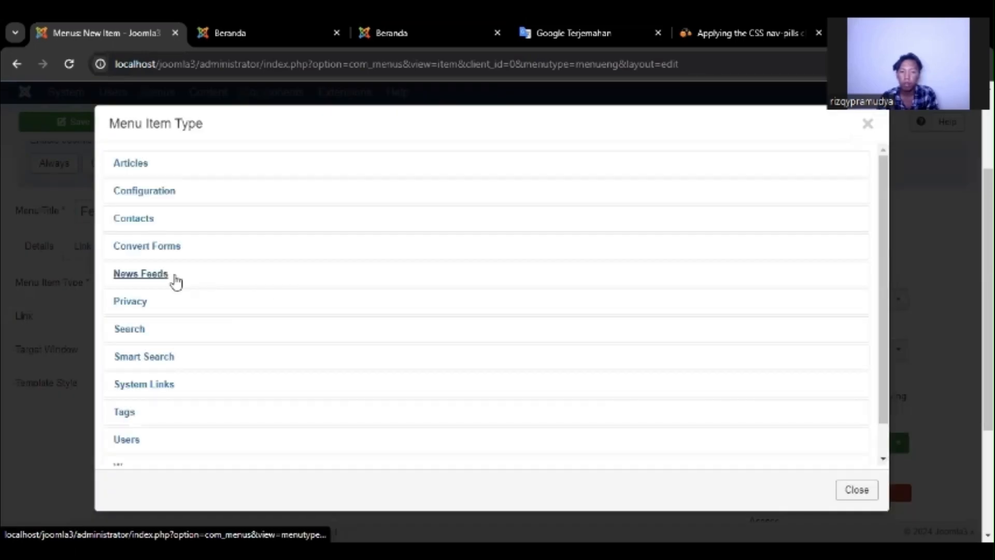
left_click(163, 254)
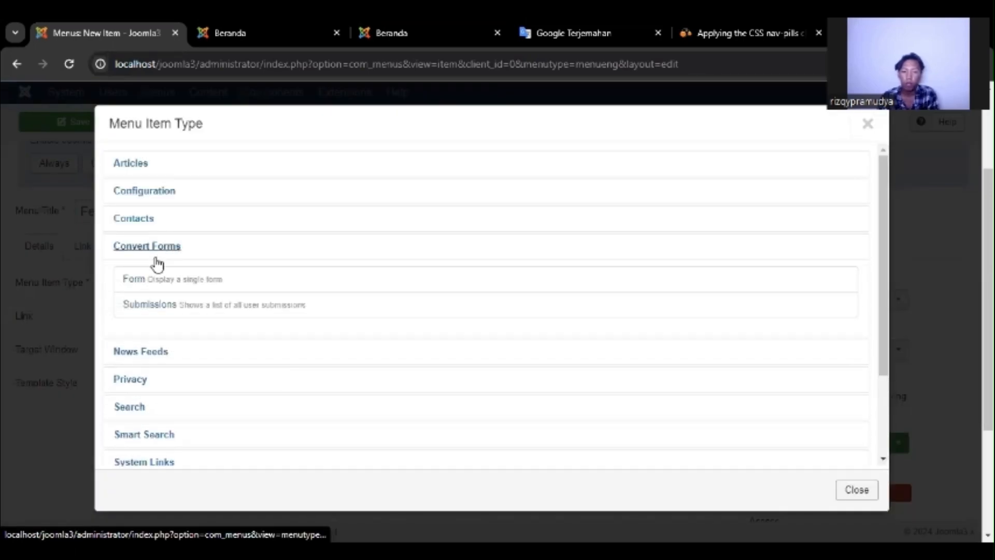
left_click(134, 281)
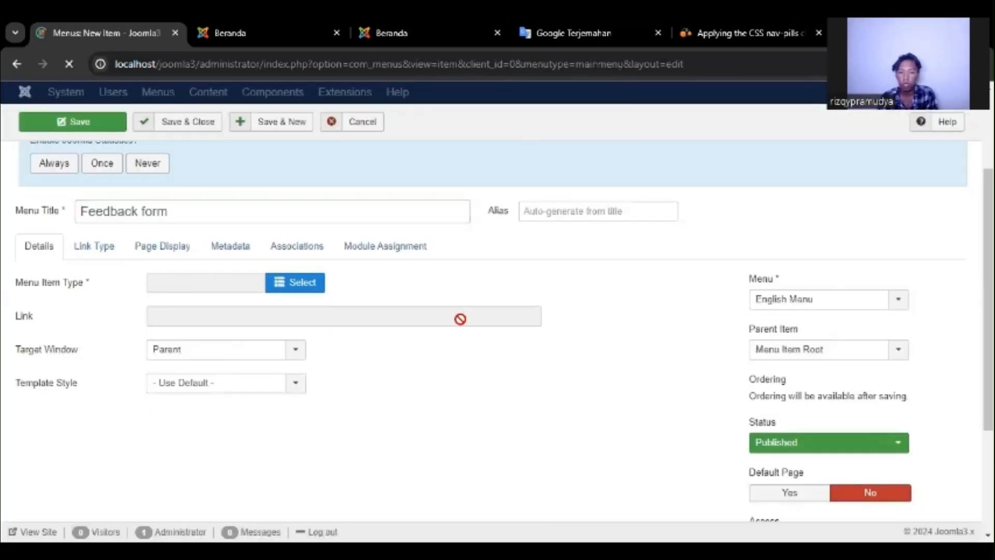
Step: Set the menu item's language to English (en-GB) and save it
scroll(460, 319, "down", 4)
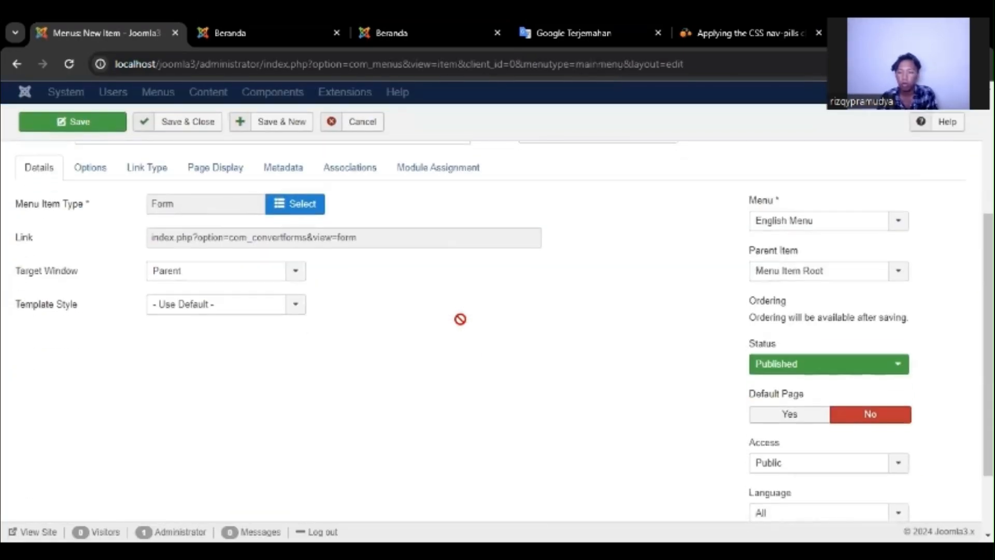
scroll(726, 349, "down", 2)
left_click(782, 437)
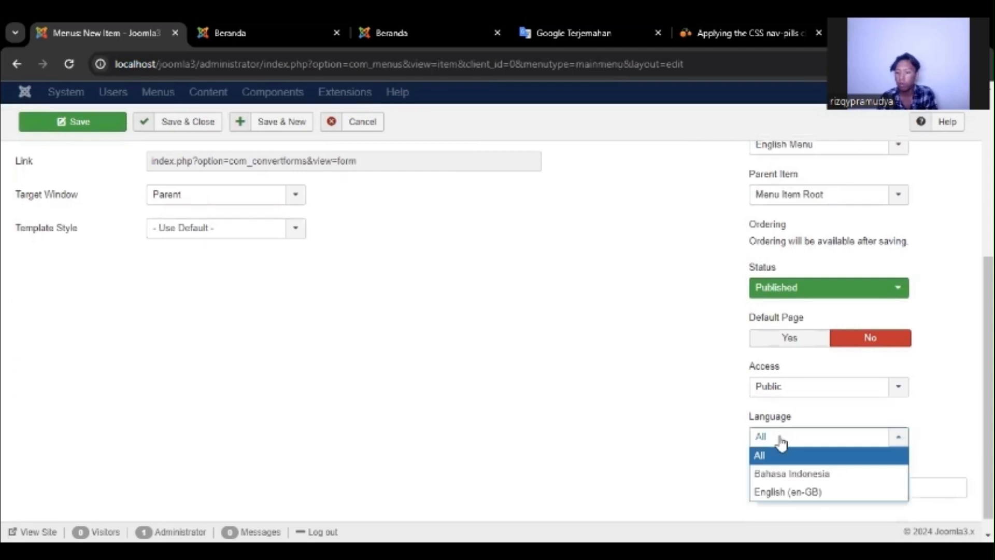
left_click(761, 492)
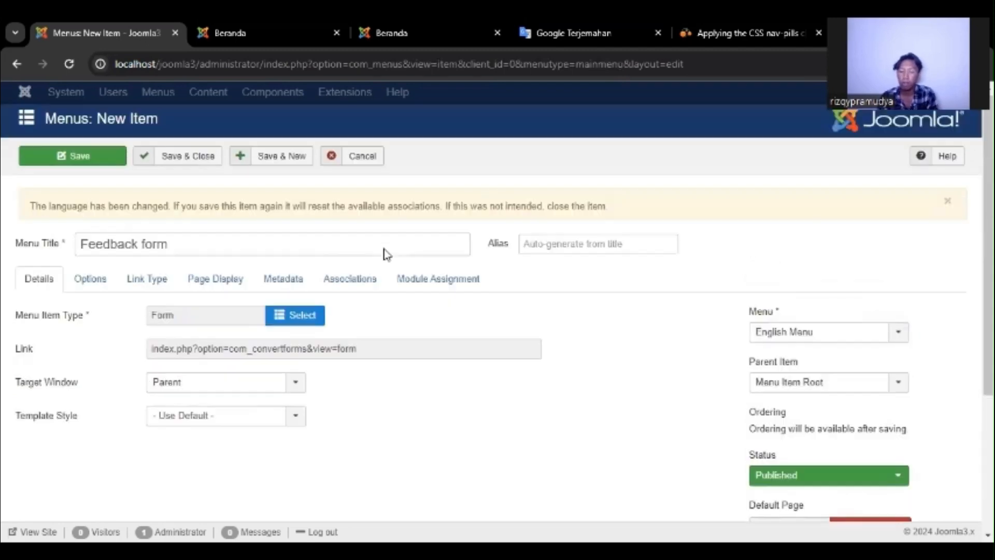
left_click(180, 161)
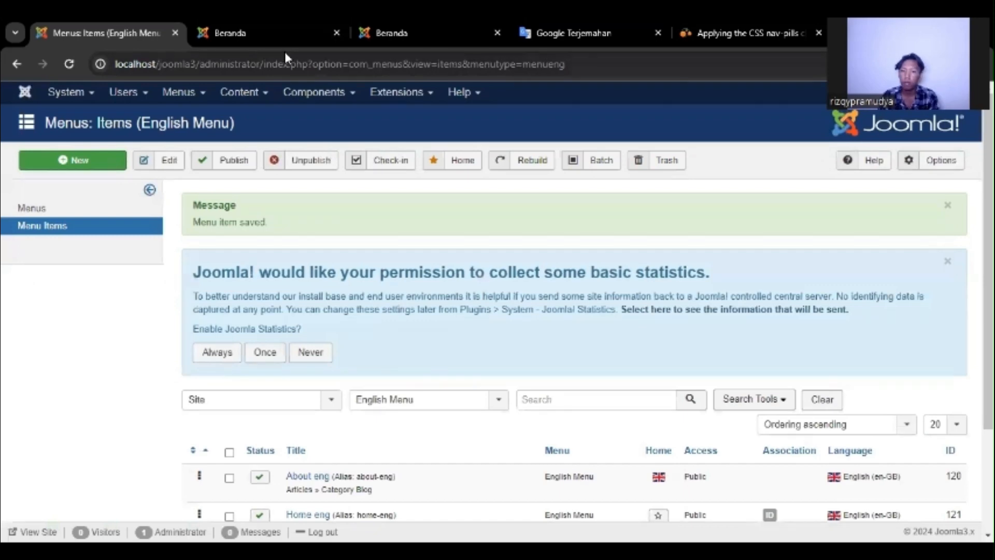
Step: On the front end, switch to English, view the Feedback form page, then return to Indonesian
left_click(290, 39)
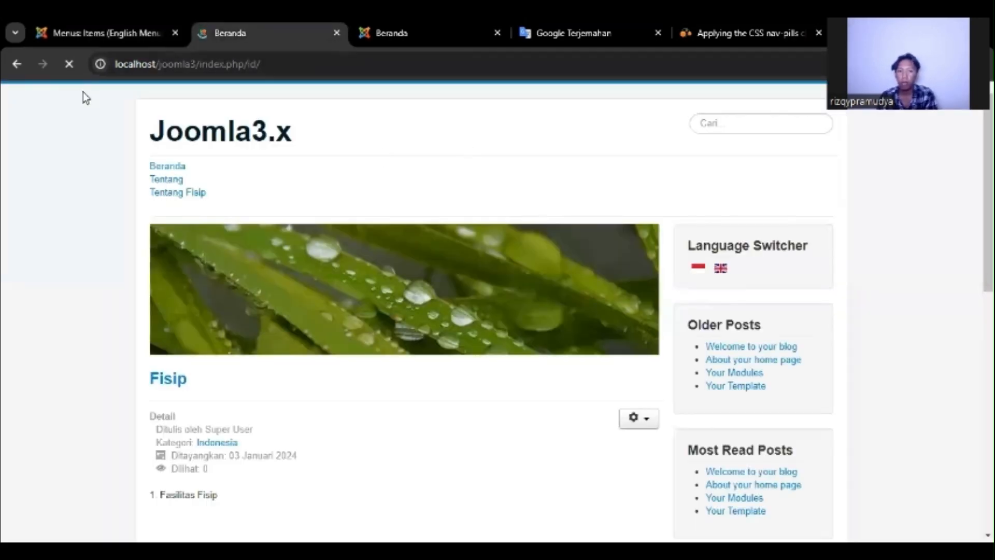
left_click(719, 269)
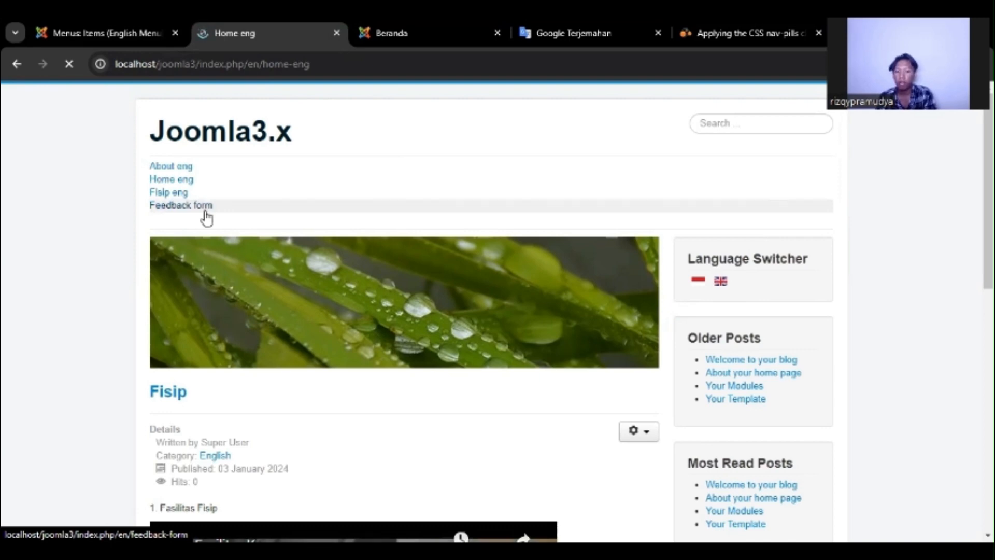
left_click(186, 210)
scroll(251, 344, "down", 5)
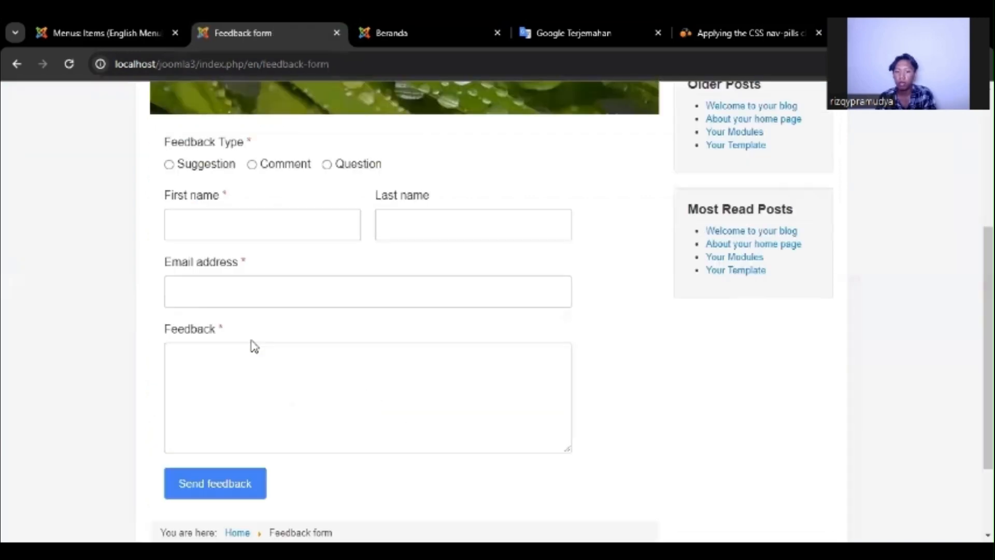
scroll(250, 346, "up", 1)
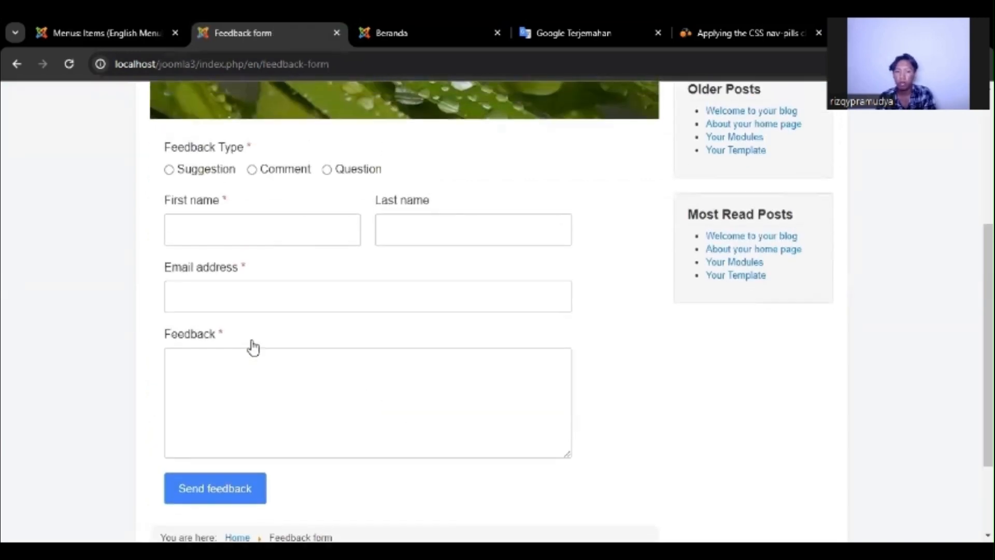
scroll(251, 347, "up", 5)
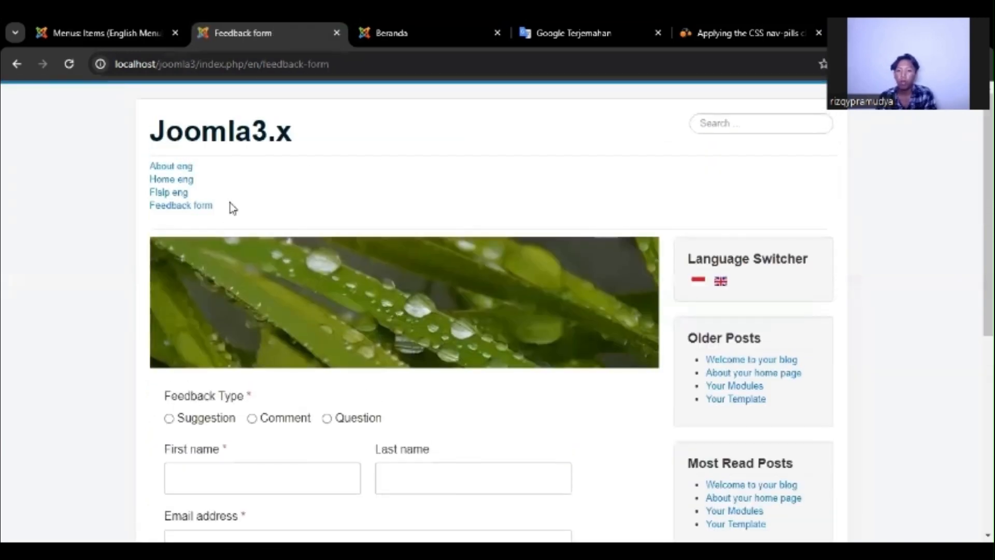
left_click(698, 284)
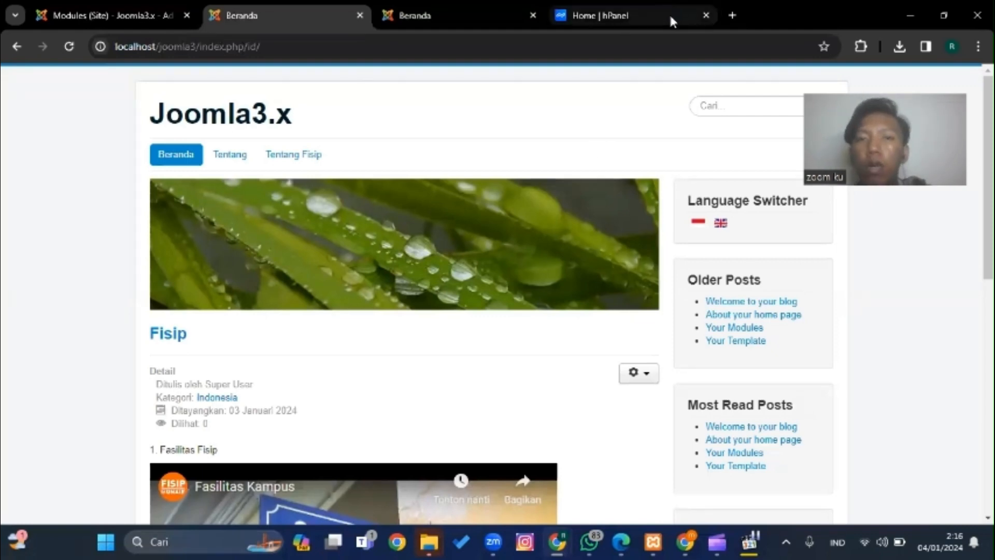
Step: Open localhost/phpmyadmin in a new tab and select the joomla3 database
left_click(732, 16)
type("loca")
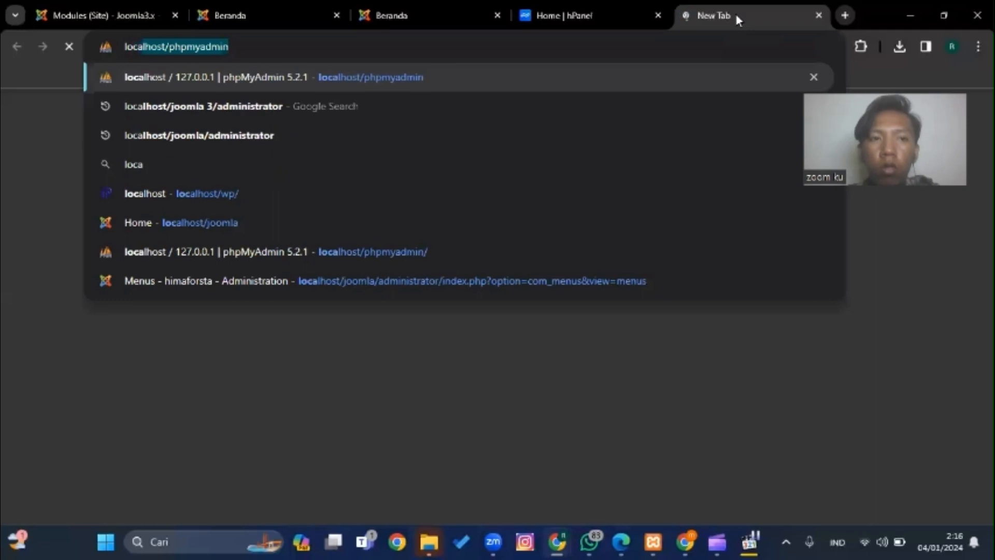
type("l")
key("Return")
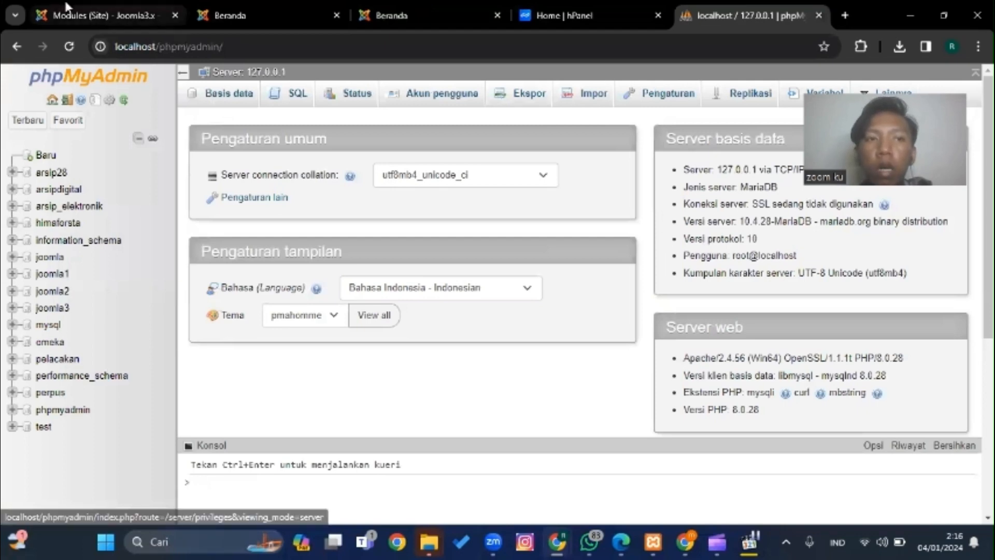
left_click(41, 309)
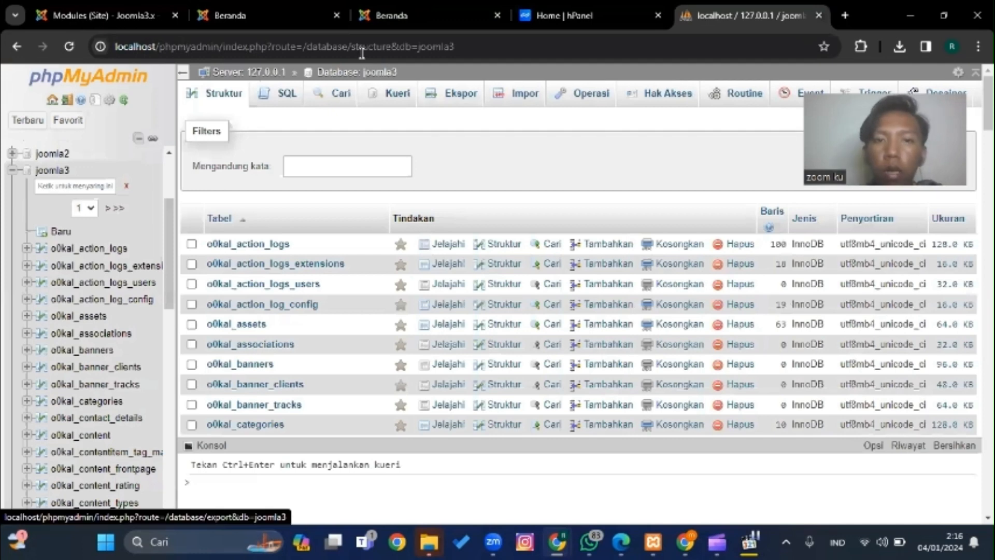
Step: Run a Quick SQL export of joomla3 and confirm the joomla3.sql download
left_click(460, 93)
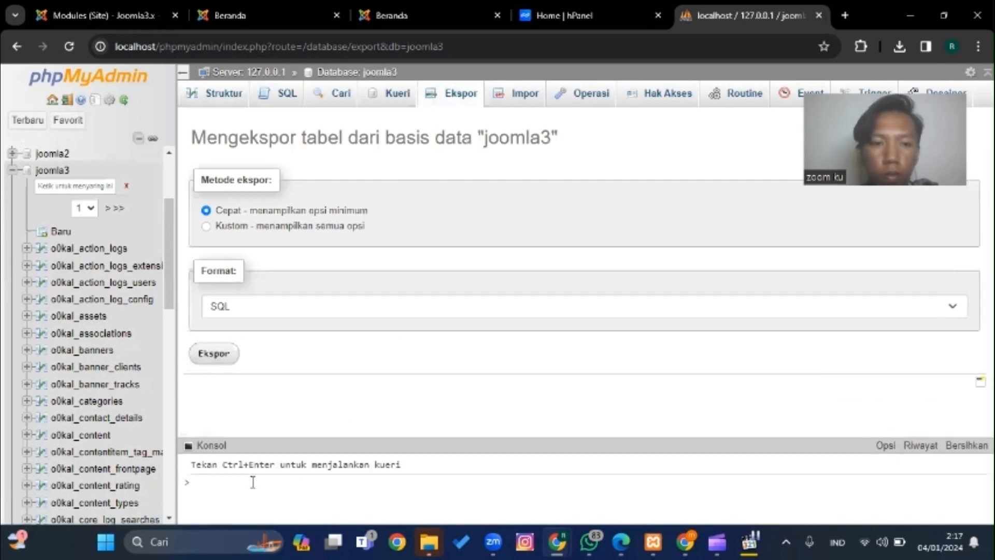
left_click(210, 357)
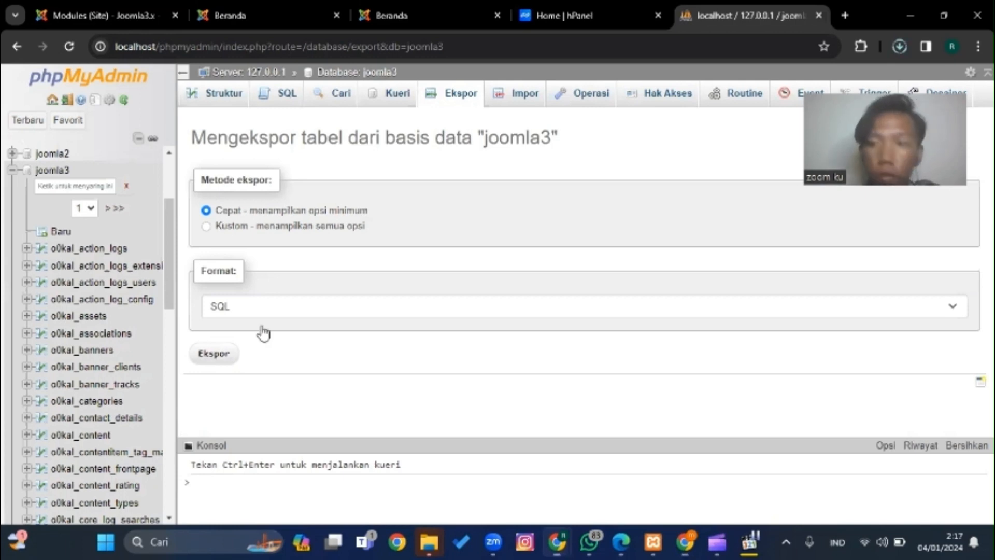
left_click(906, 44)
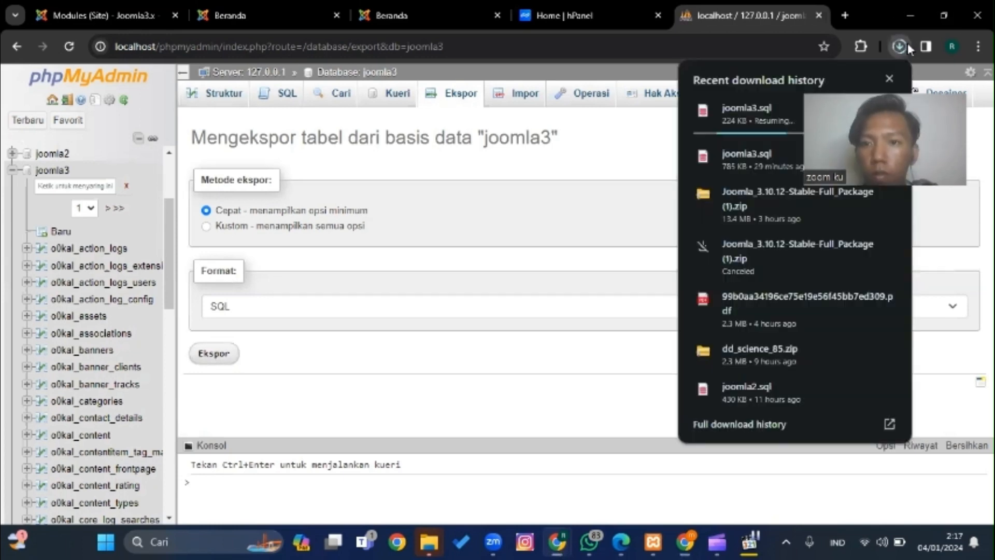
left_click(907, 43)
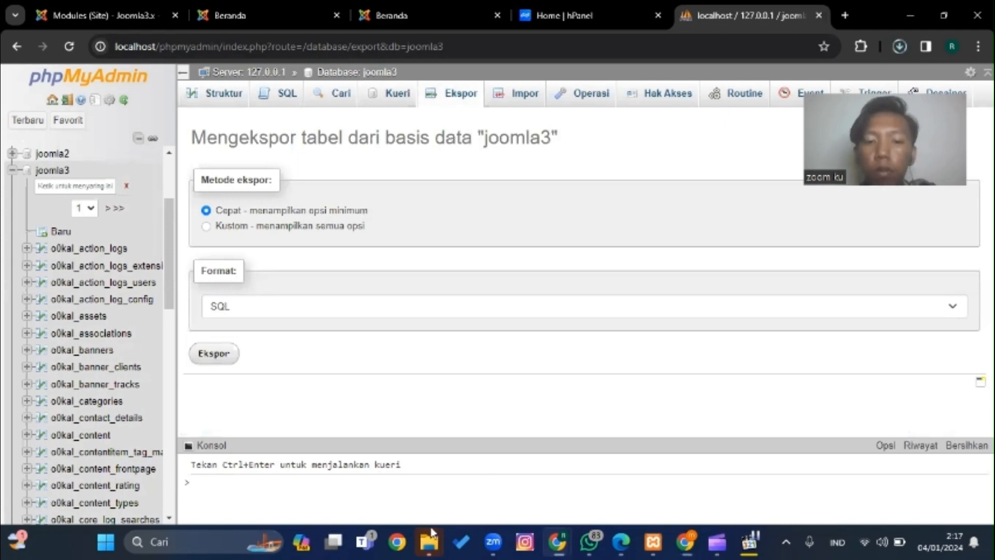
mouse_move(426, 536)
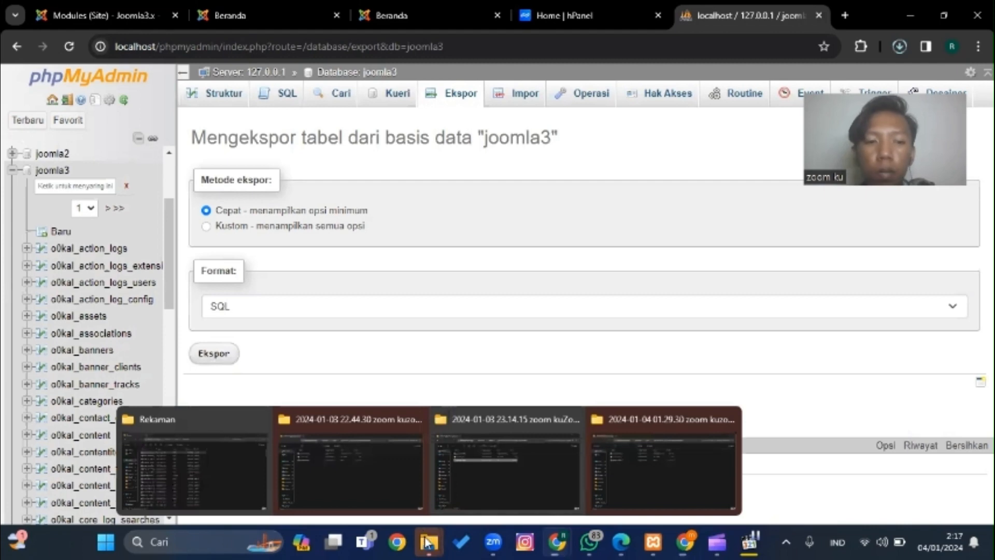
Step: In File Explorer, browse to C:\xampp\htdocs and select the Joomla3 site folder
left_click(199, 472)
left_click(65, 463)
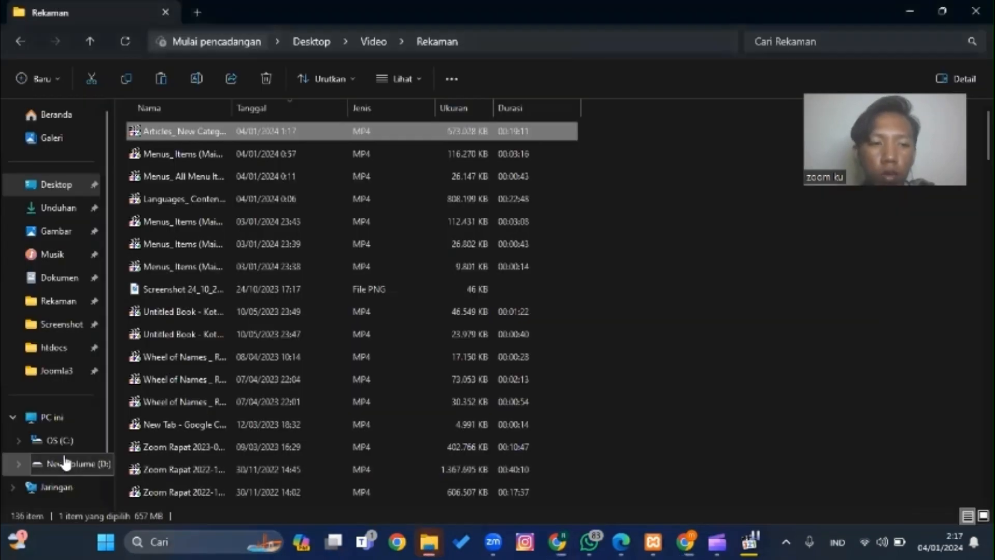
left_click(60, 441)
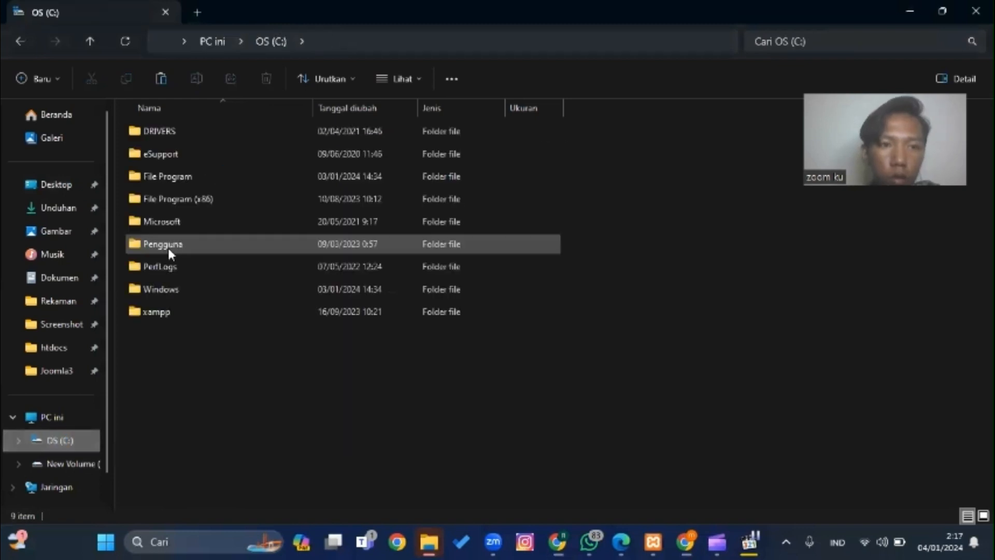
left_click(153, 311)
double_click(153, 311)
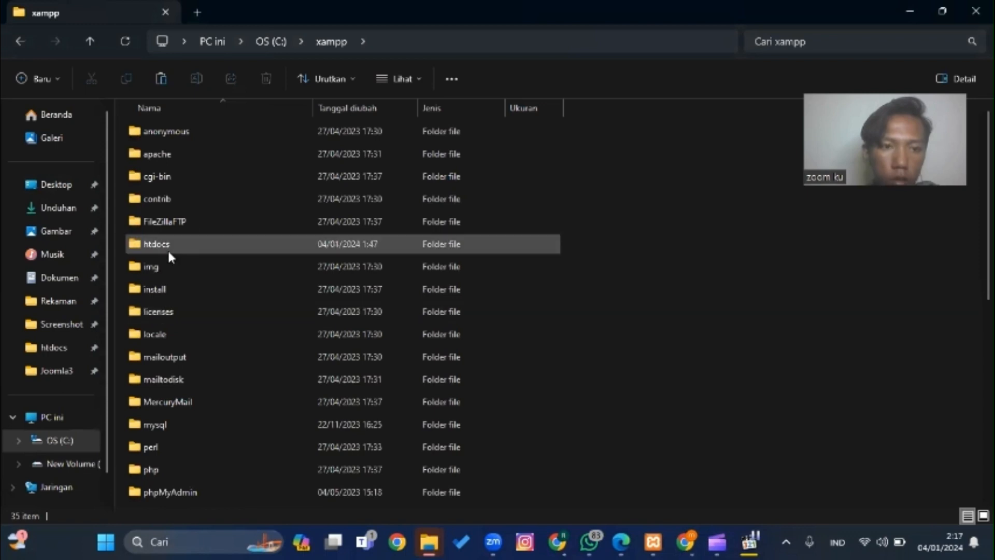
double_click(169, 252)
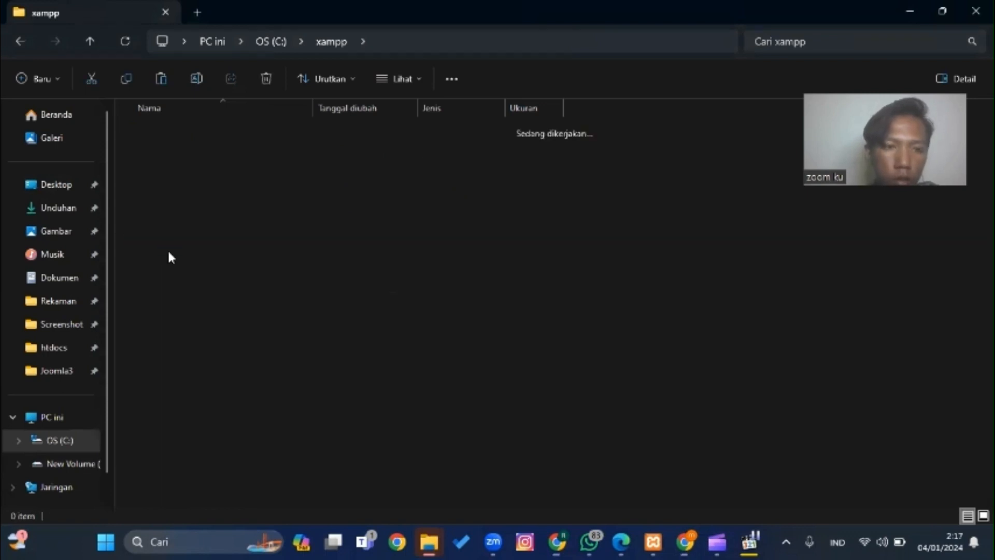
left_click(167, 262)
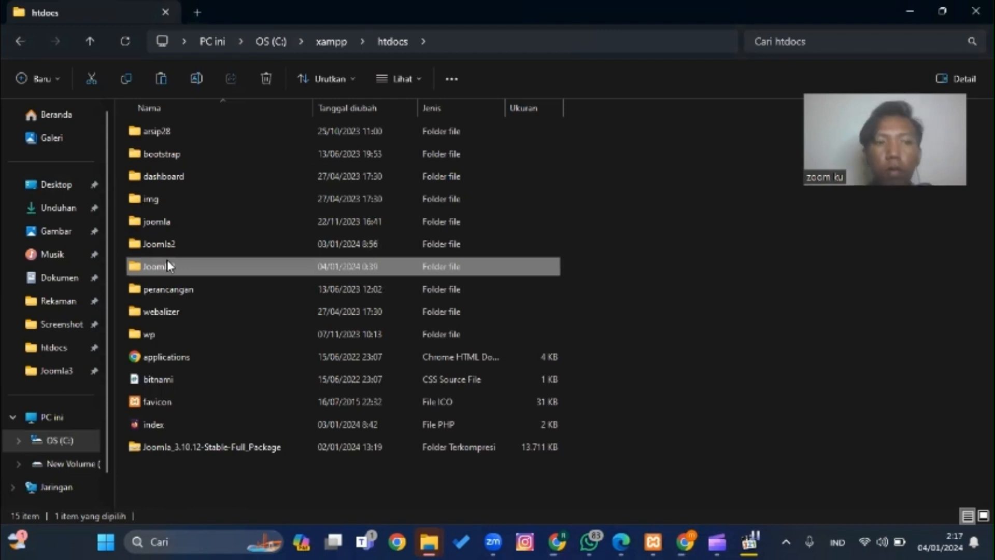
Step: In Downloads (Unduhan), compress the uncompressed Joomla3 folder with 'Kompresi ke file ZIP'
left_click(54, 210)
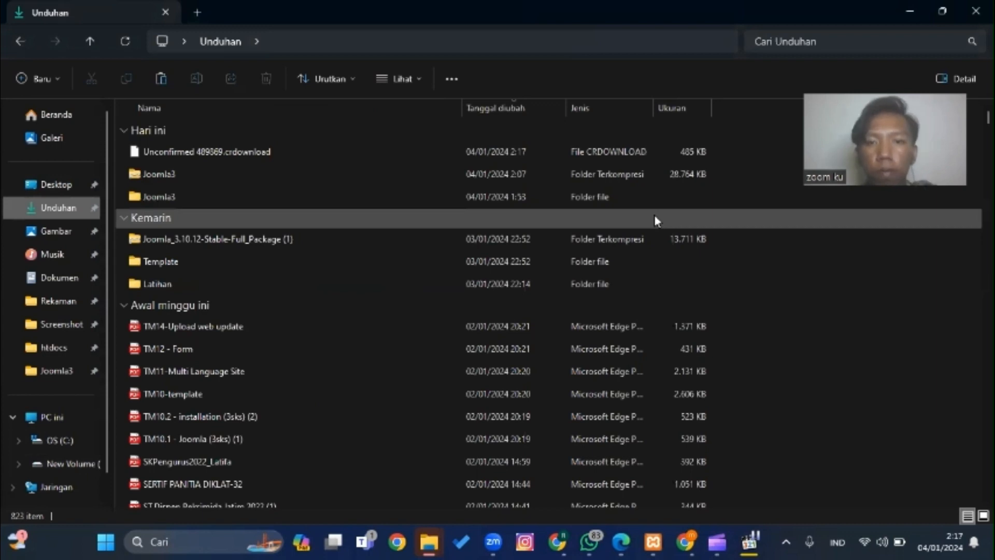
left_click(625, 200)
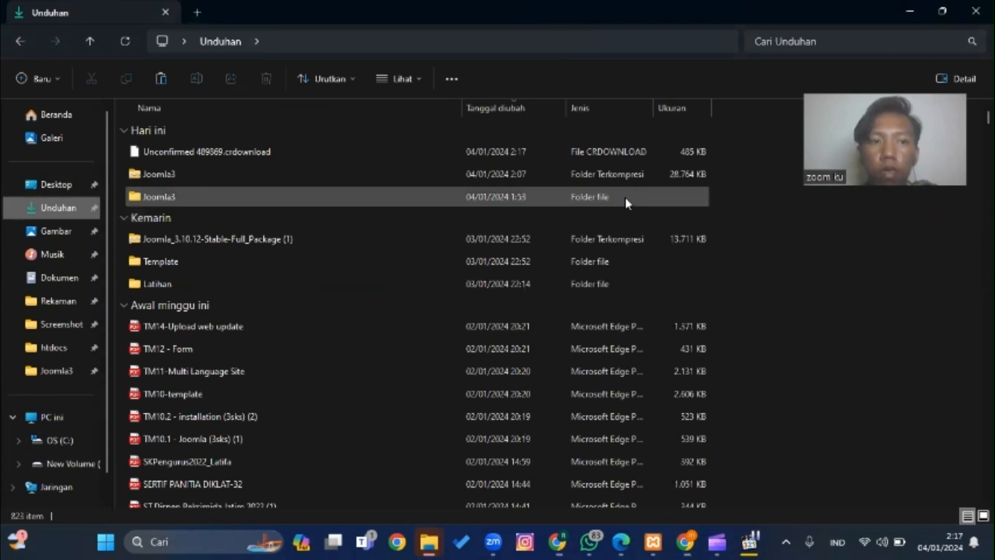
left_click(508, 200)
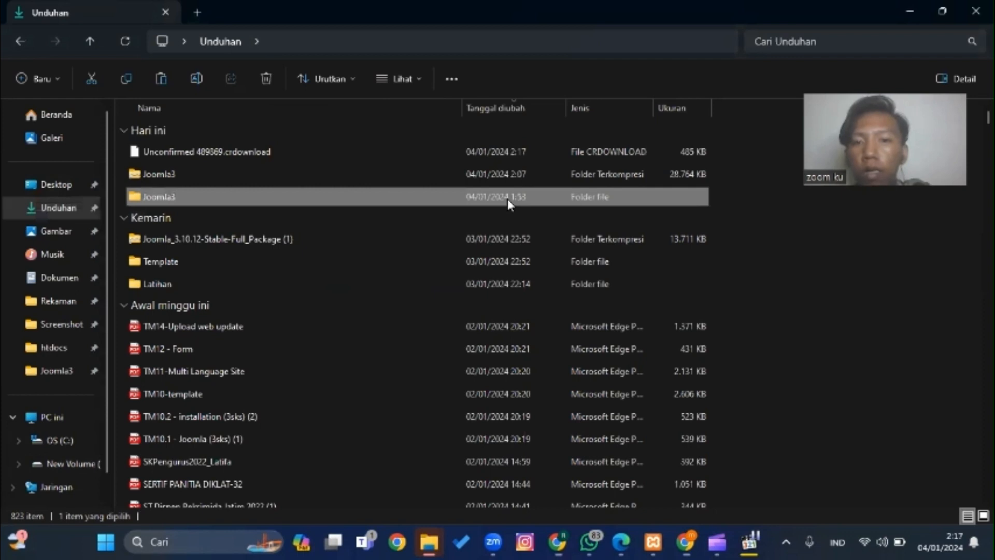
right_click(508, 201)
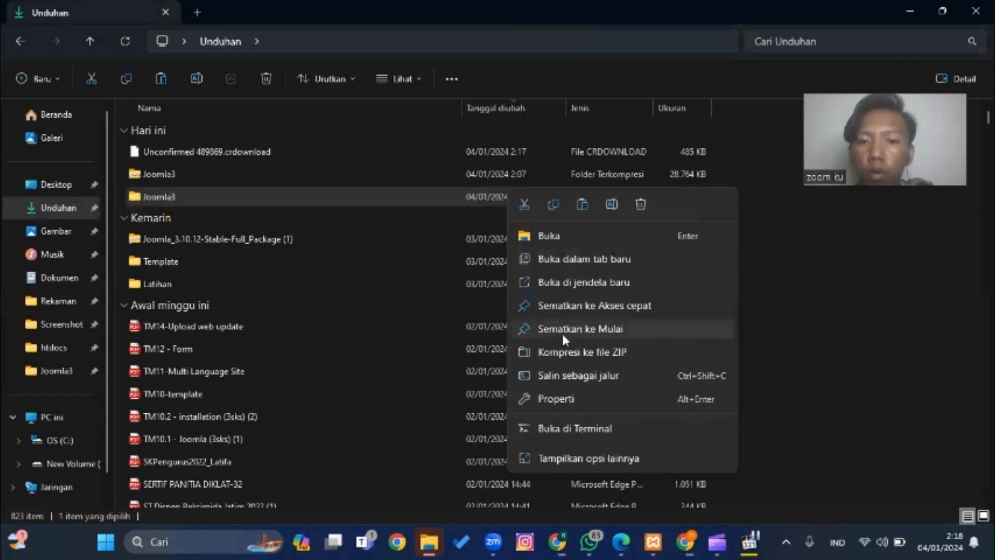
left_click(554, 353)
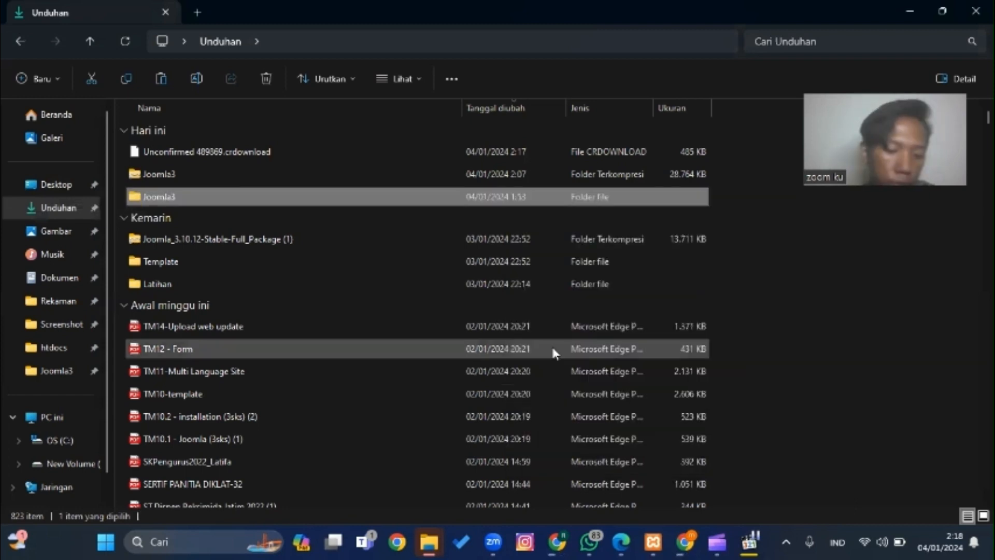
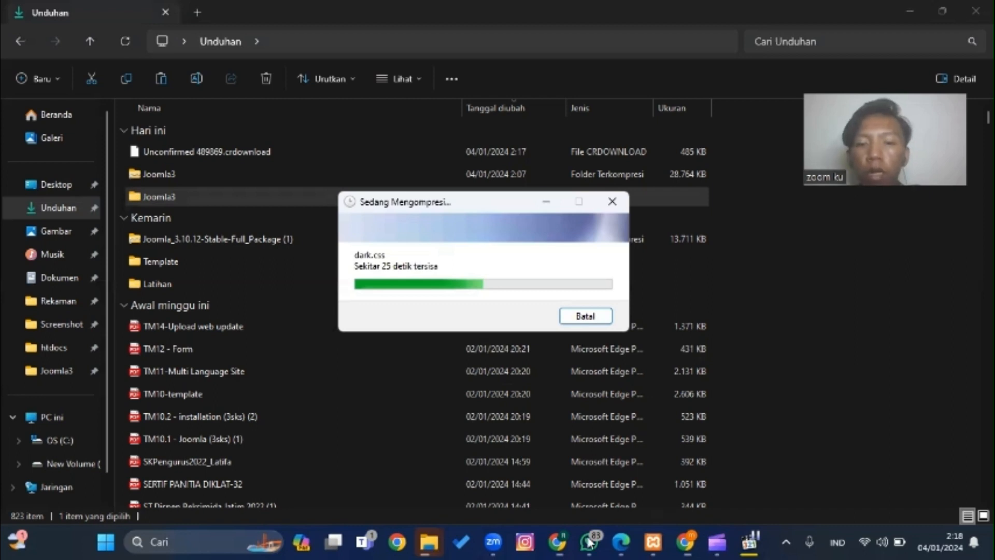
Step: Bring Chrome to the front and switch to the Home | hPanel tab
mouse_move(588, 540)
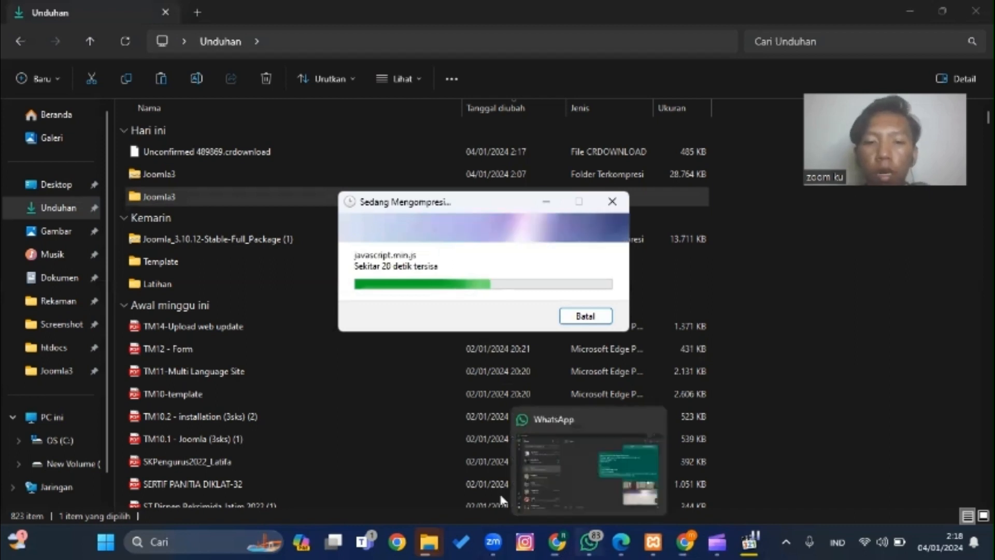
mouse_move(557, 541)
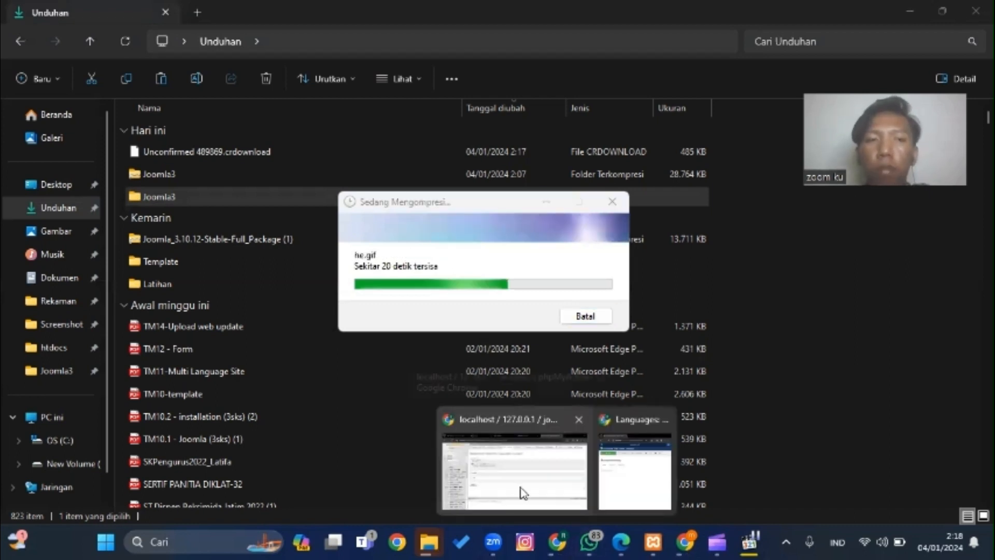
left_click(522, 486)
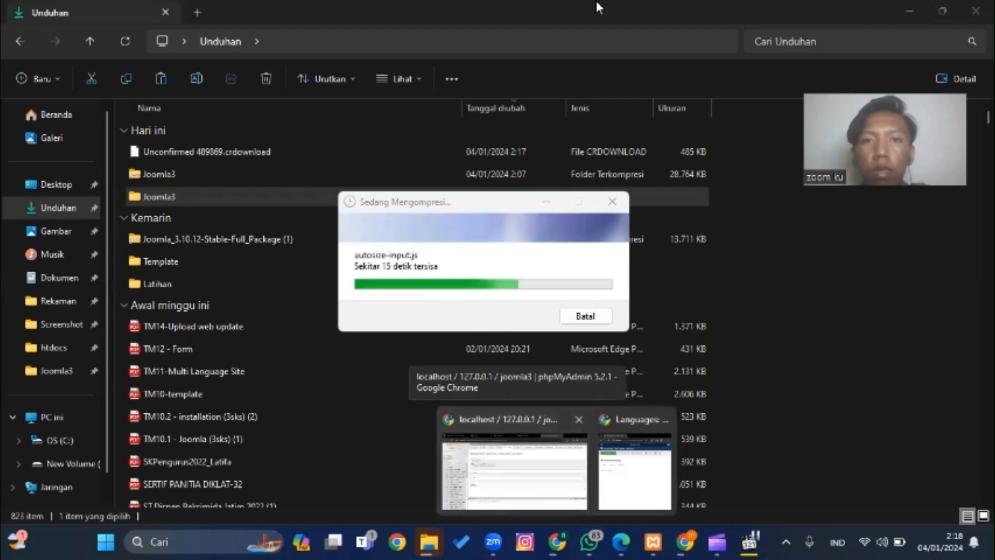
left_click(595, 13)
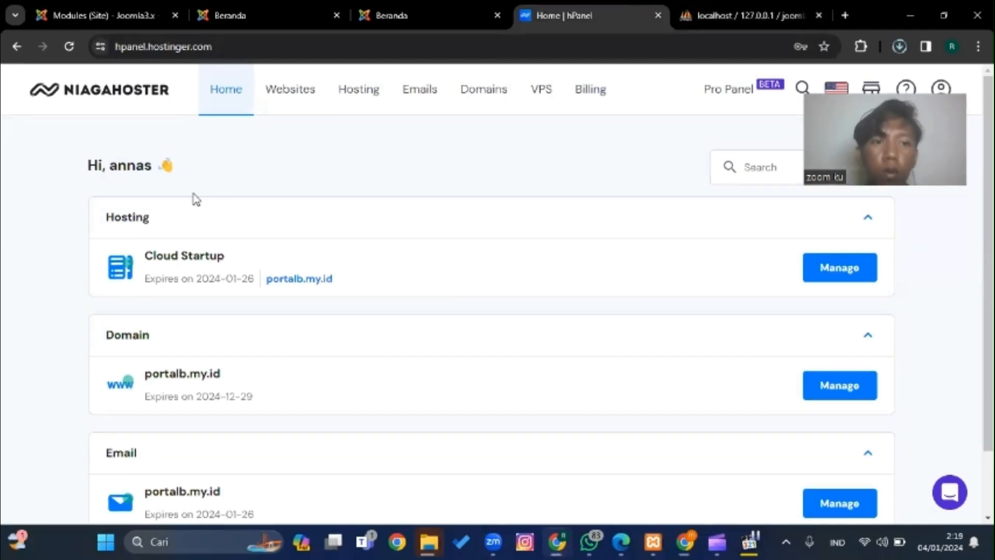
Step: Open management for the Cloud Startup hosting and expand Domains in the sidebar
left_click(838, 277)
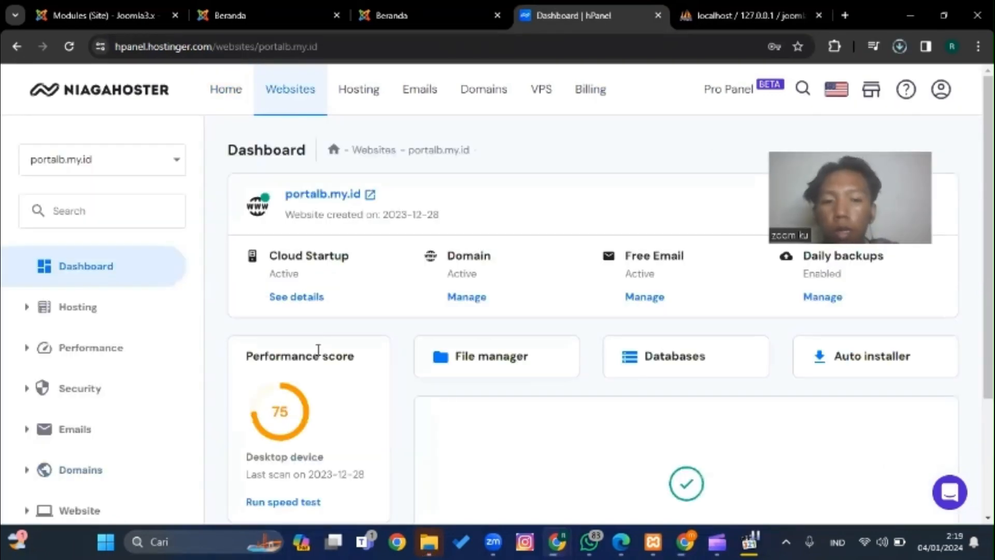
scroll(319, 350, "down", 1)
scroll(318, 349, "down", 1)
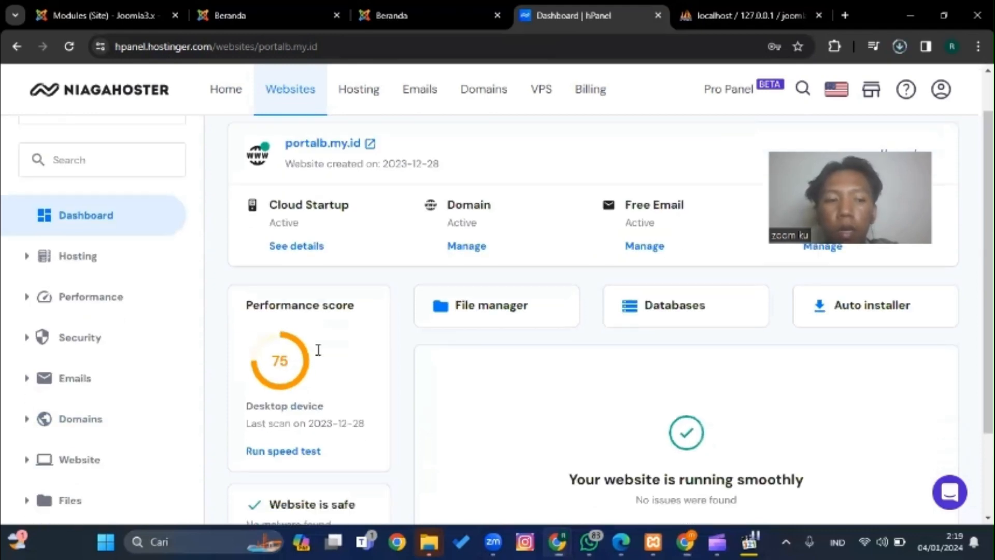
scroll(119, 458, "down", 2)
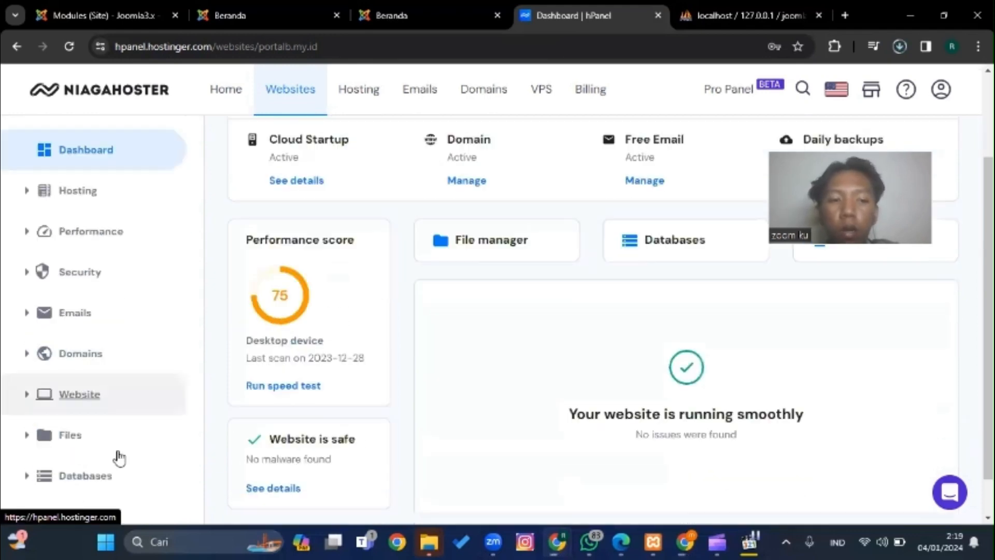
scroll(119, 458, "down", 1)
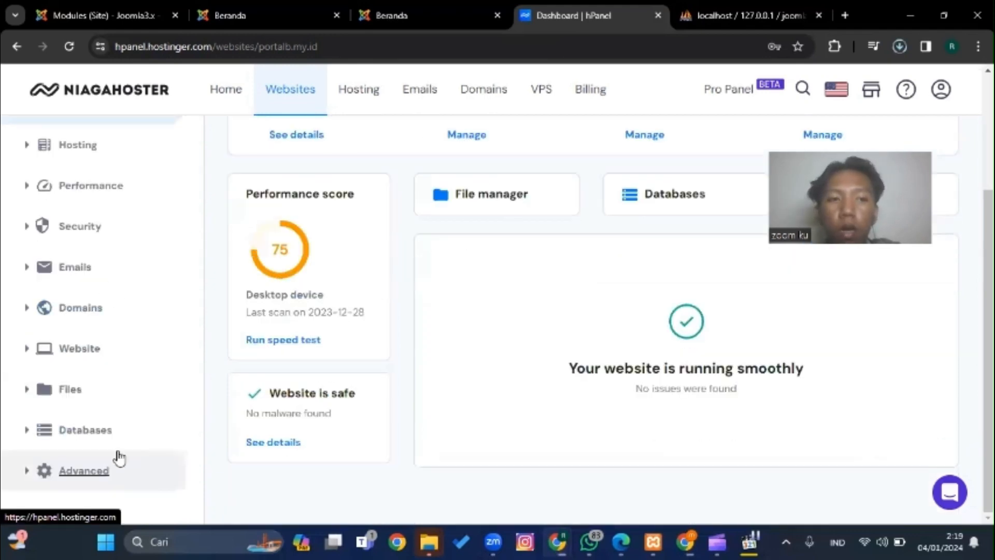
left_click(73, 320)
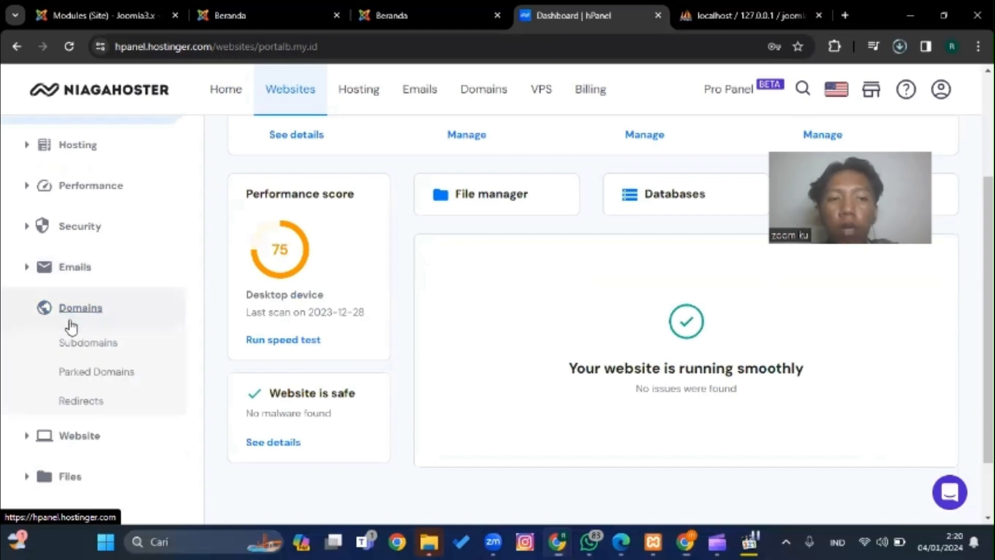
Step: Create subdomain rizqy4 with custom folder rizqy4 and check the subdomain list
left_click(67, 343)
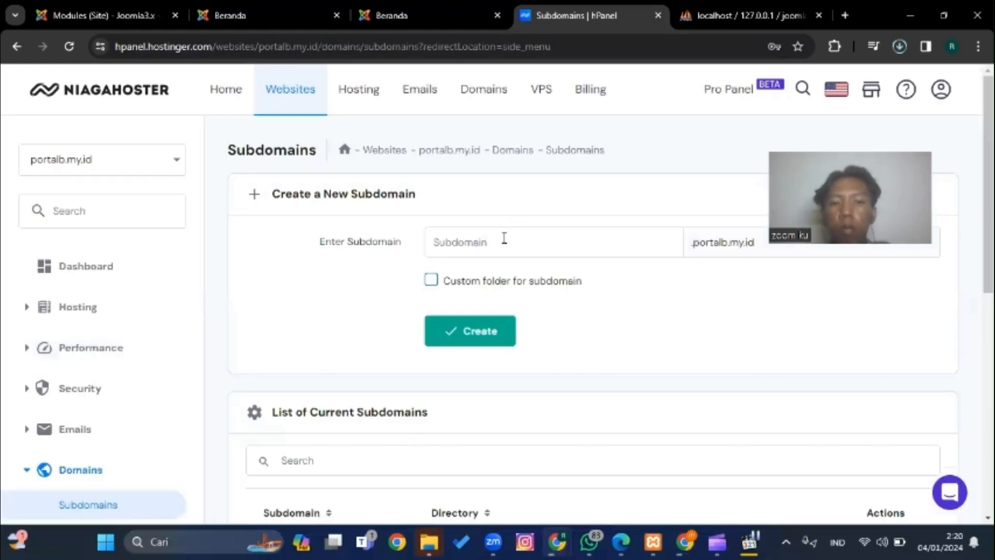
type("rizqy")
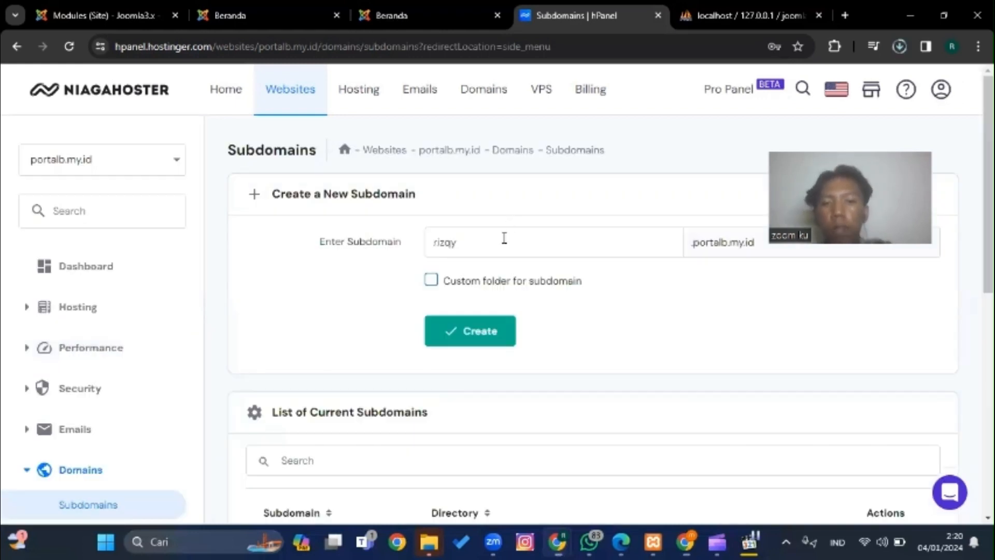
type("4")
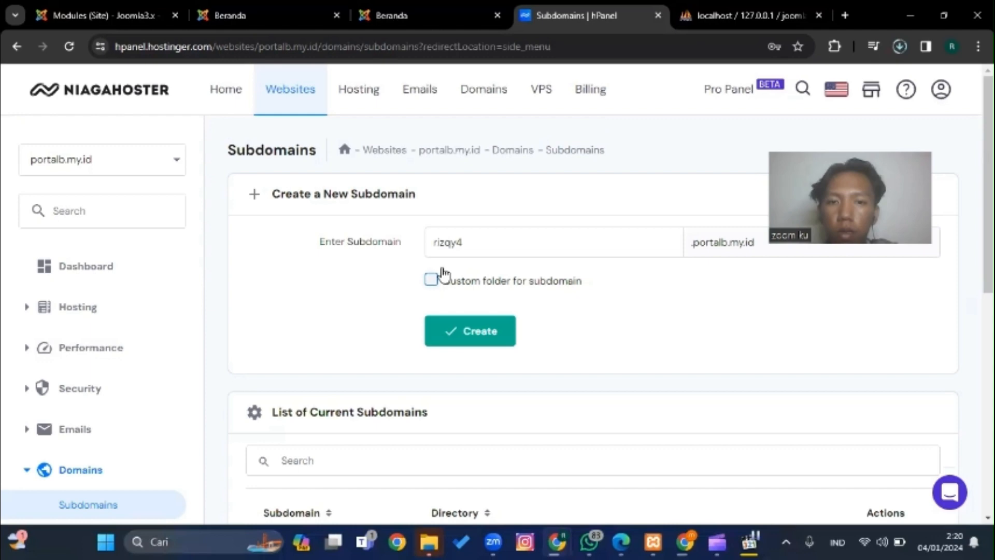
left_click(435, 280)
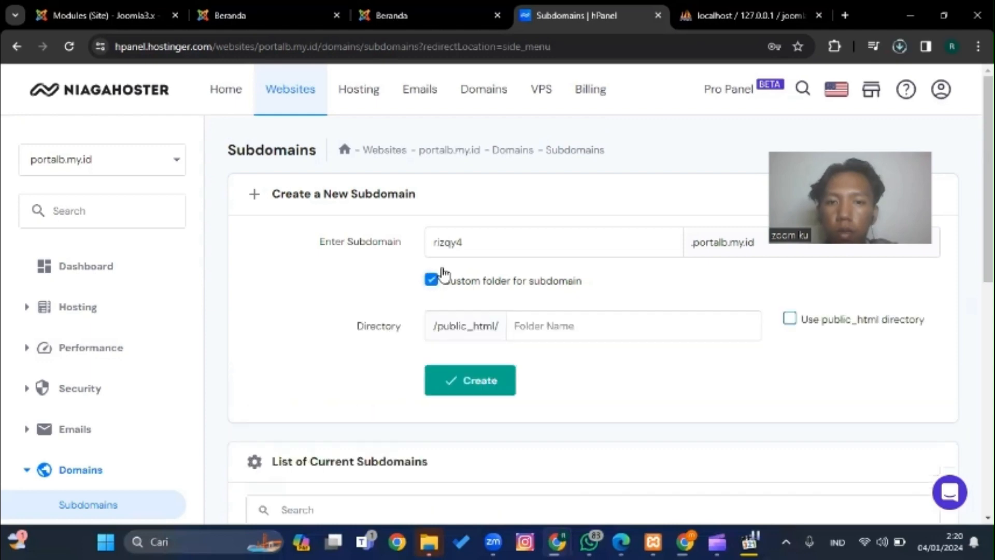
left_click(559, 326)
type("rizqy")
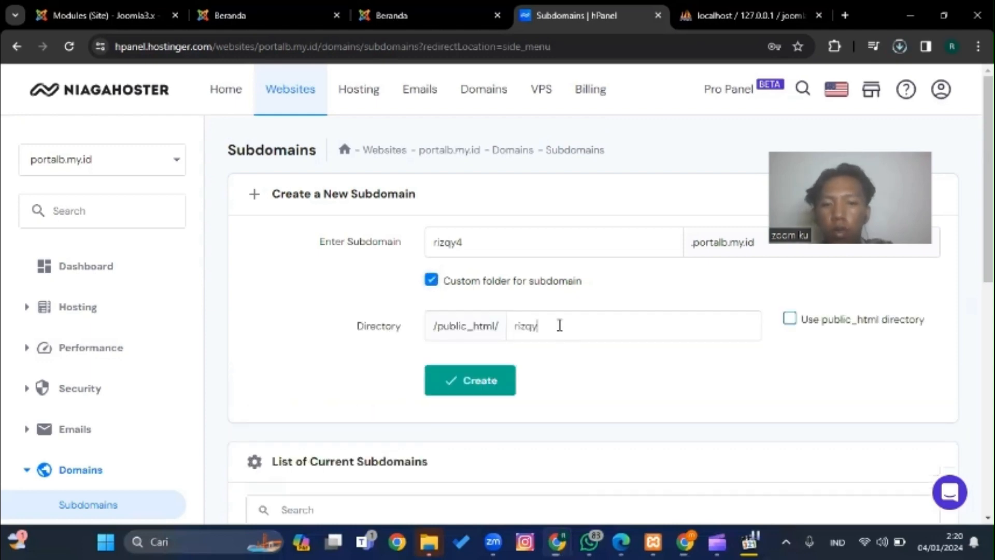
type("4")
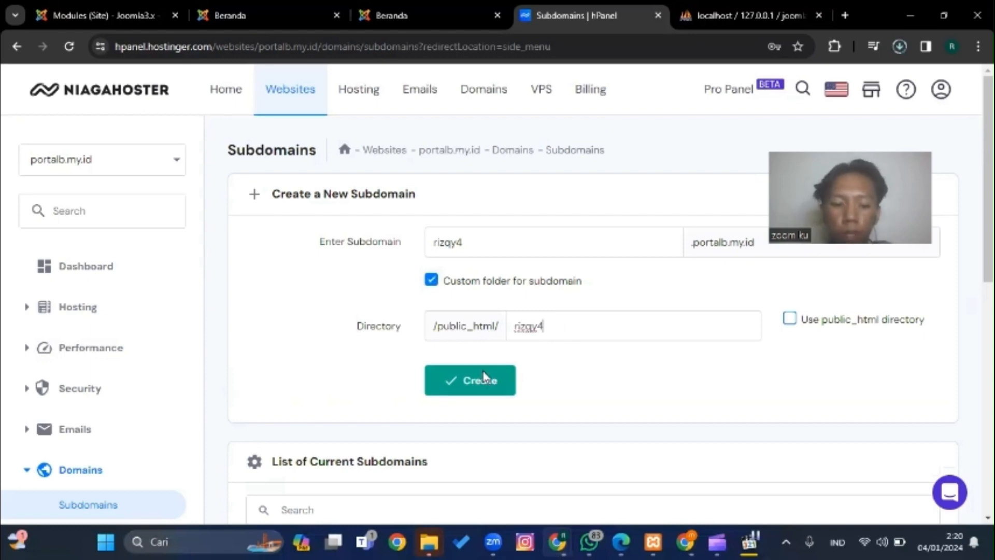
left_click(482, 378)
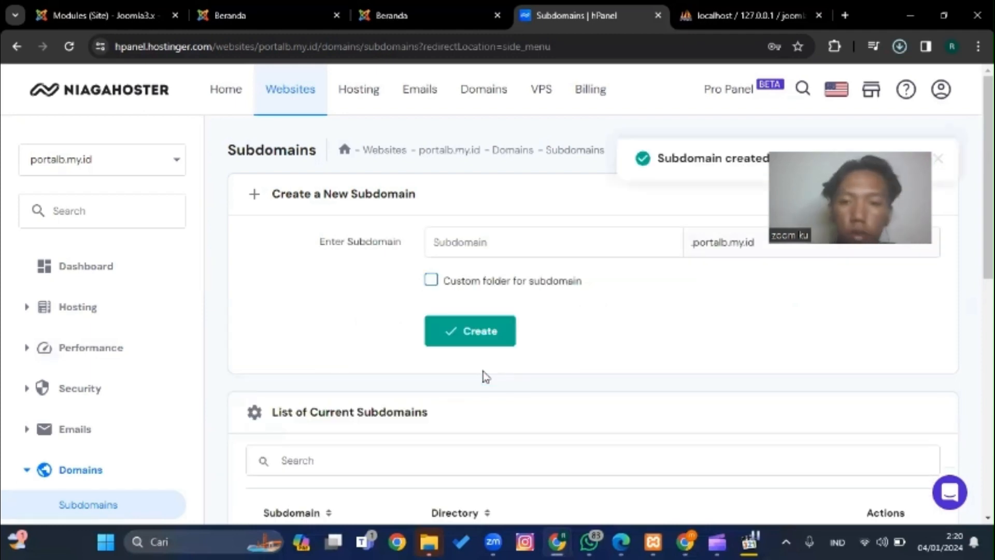
scroll(740, 326, "down", 3)
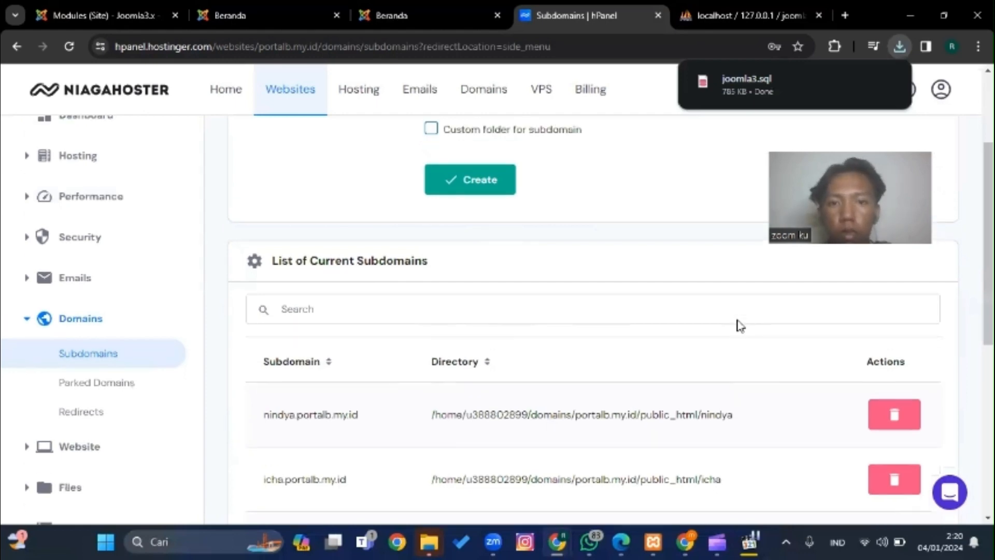
scroll(740, 325, "up", 3)
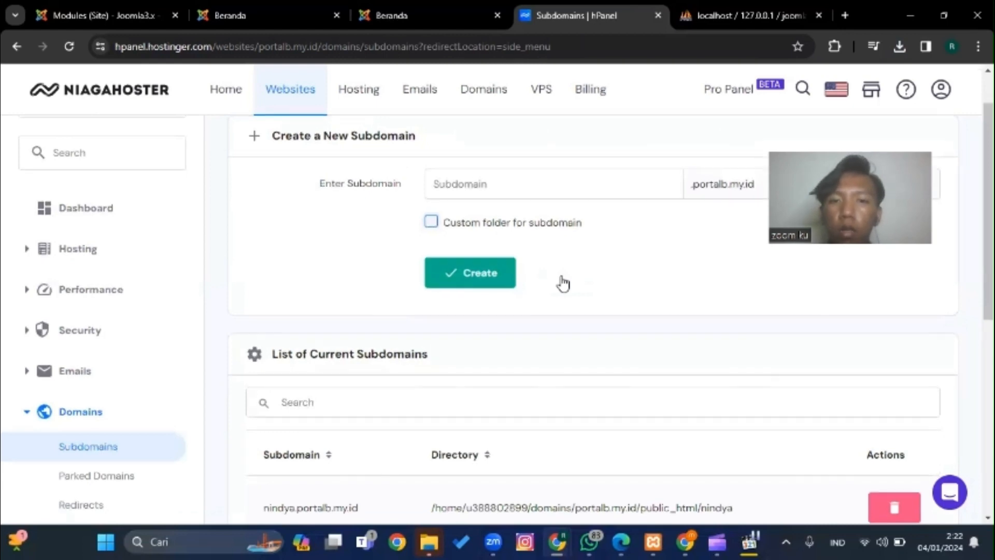
scroll(563, 284, "up", 3)
scroll(564, 284, "down", 5)
scroll(564, 284, "up", 1)
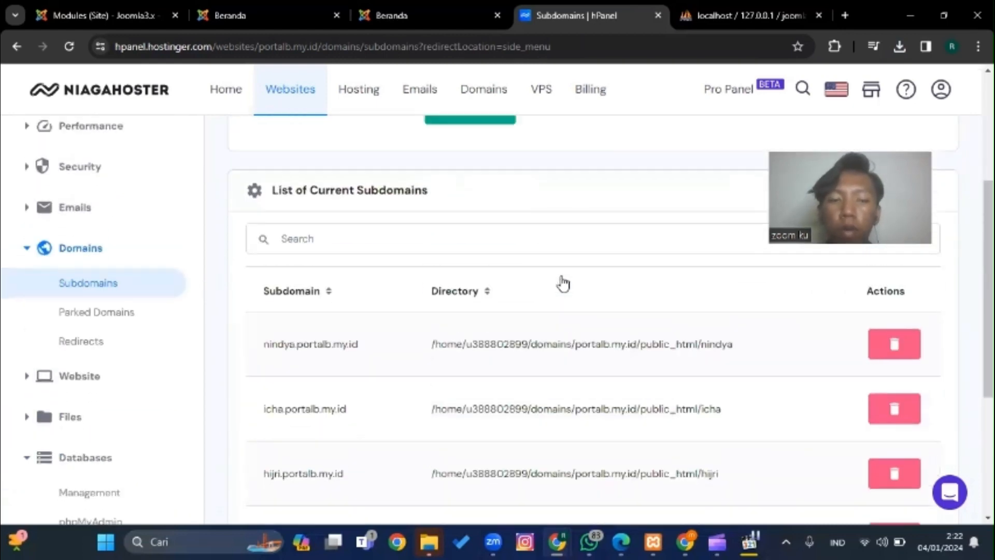
scroll(162, 386, "down", 4)
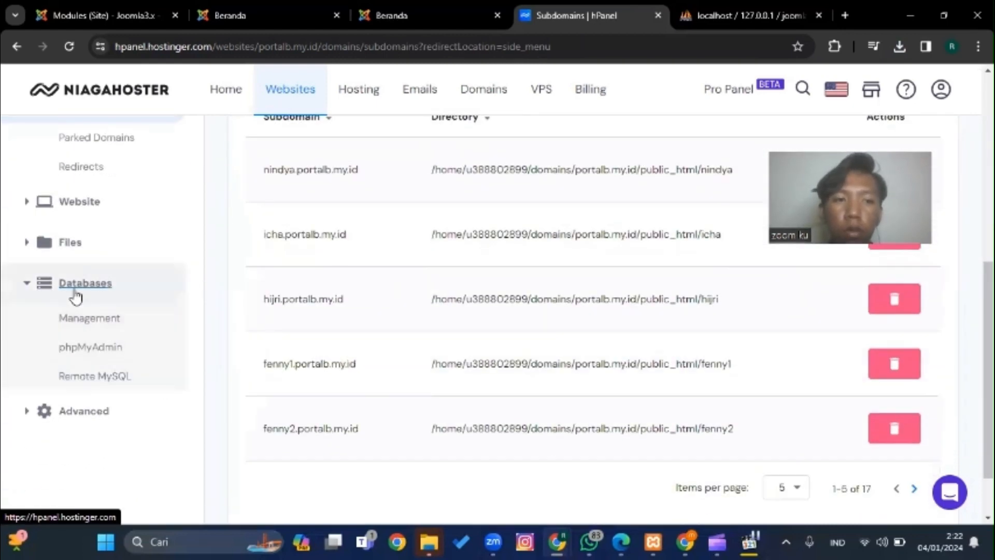
Step: Open the MySQL database management page under Databases
left_click(76, 287)
left_click(69, 288)
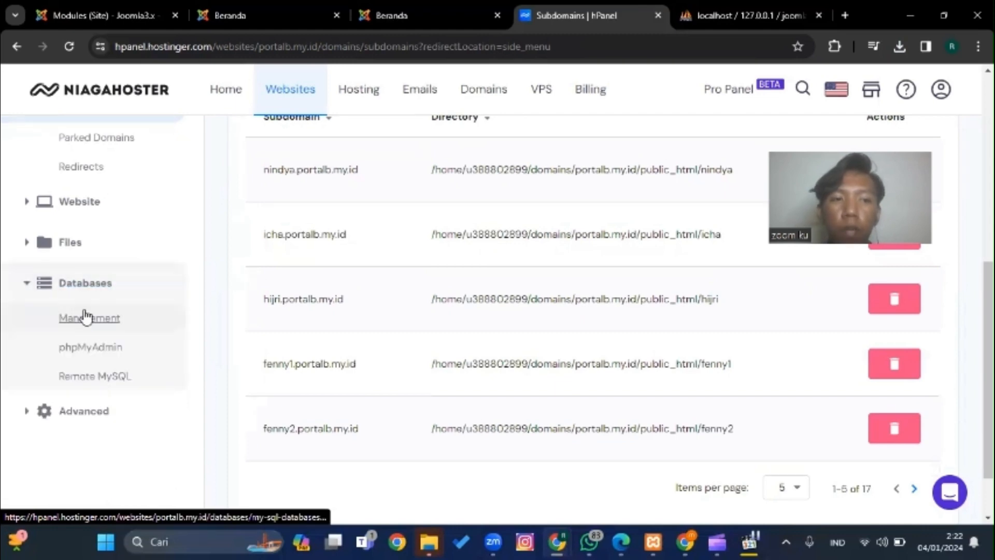
left_click(86, 317)
scroll(302, 288, "down", 1)
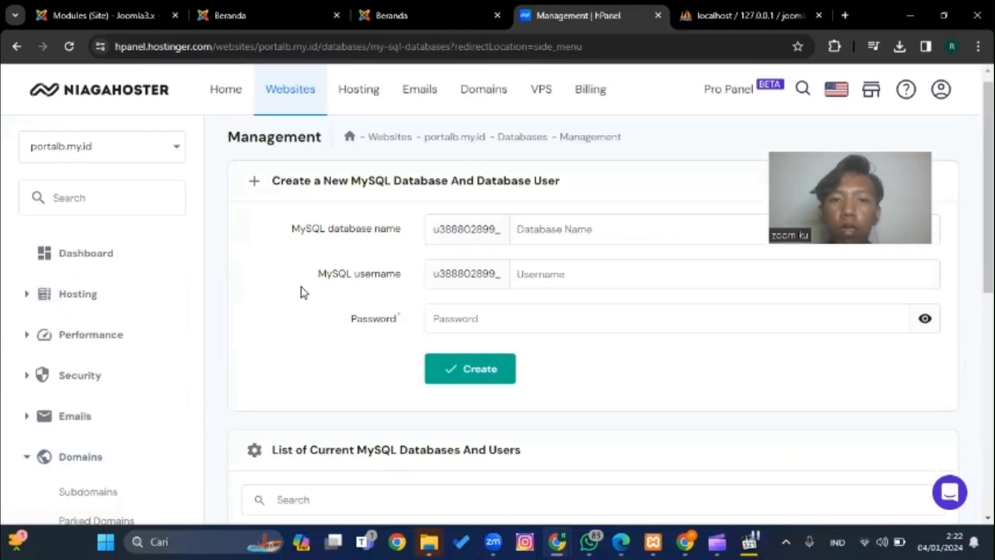
scroll(529, 226, "up", 1)
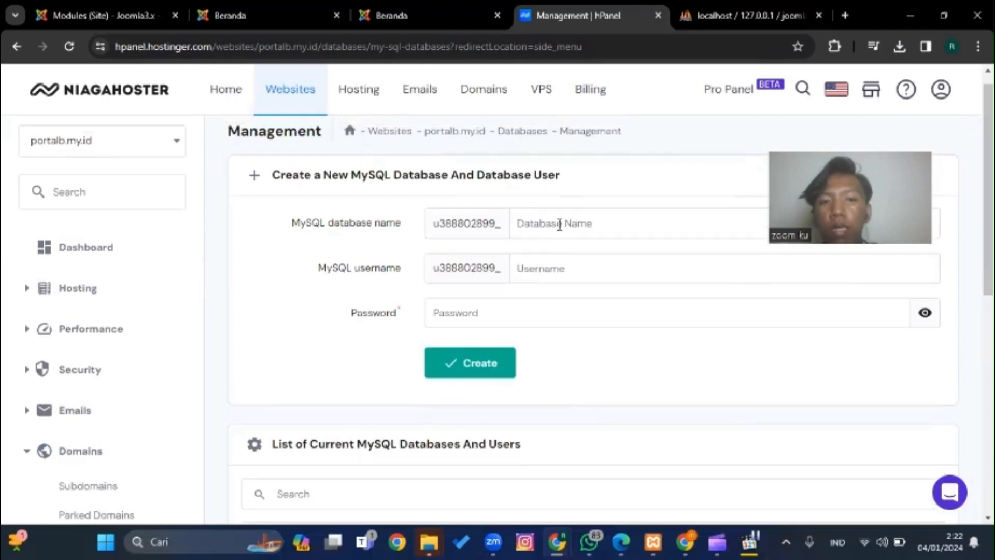
Step: Create MySQL database 'rizqy' with user 'rizqy' and a password, then review the list
left_click(568, 223)
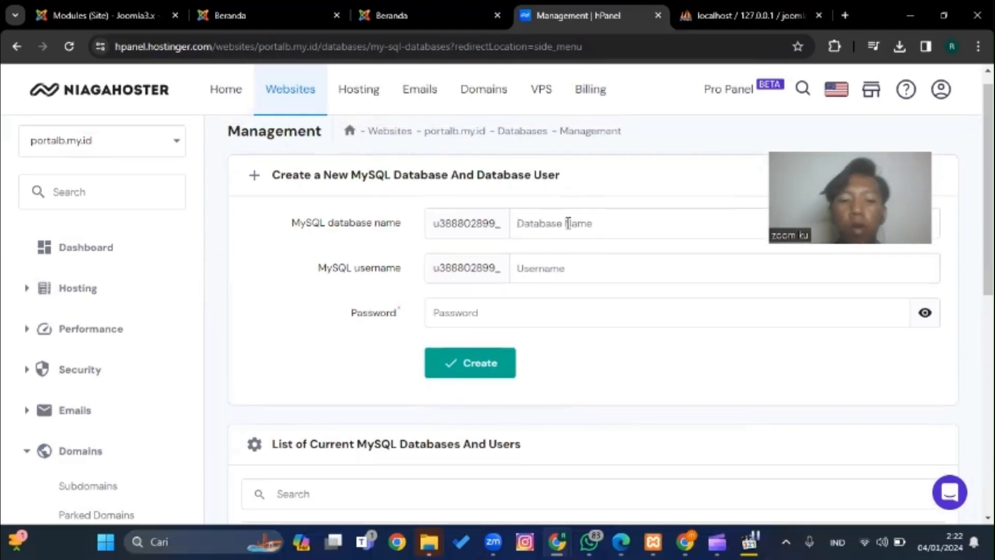
type("rizqy")
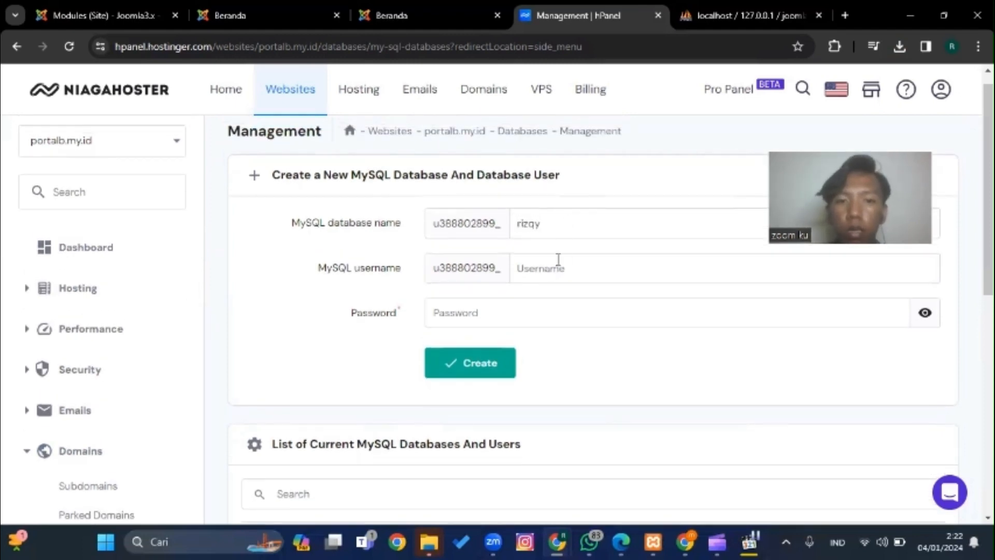
left_click(549, 267)
type("rizqy")
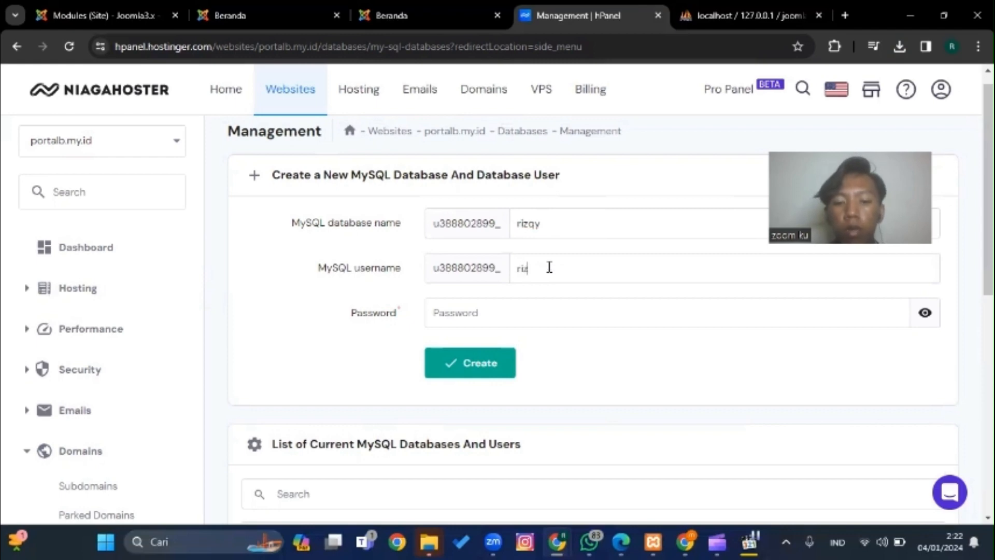
left_click(509, 317)
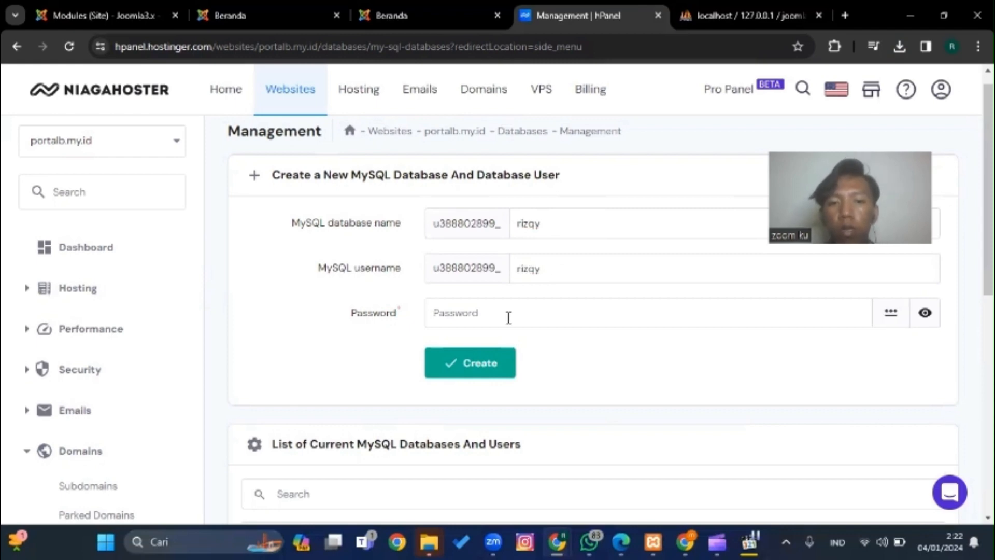
type("••••••••")
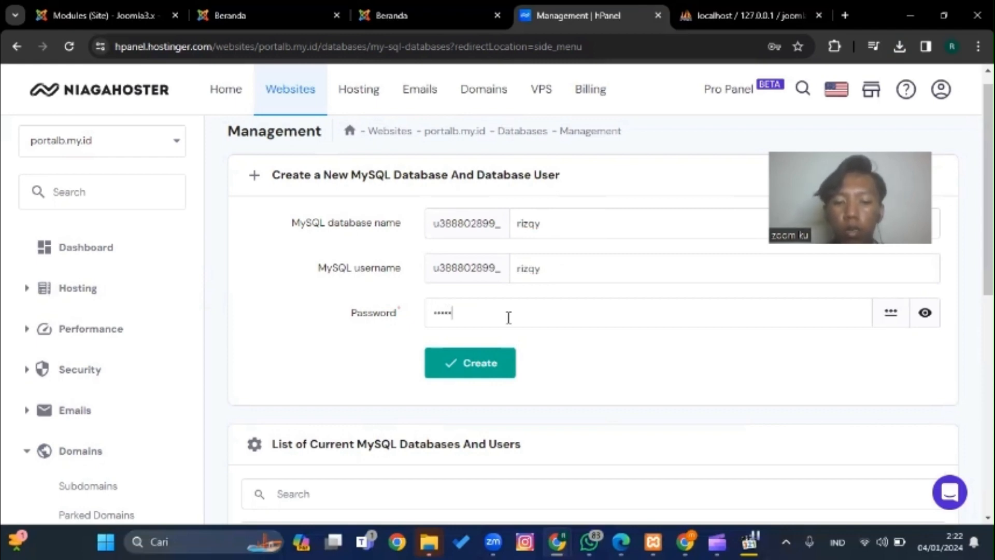
type("••")
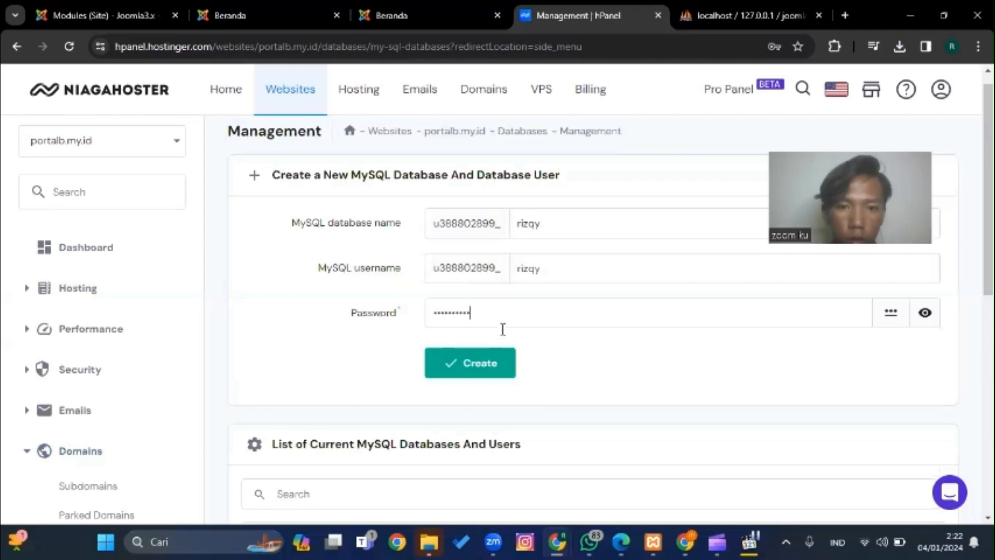
left_click(490, 362)
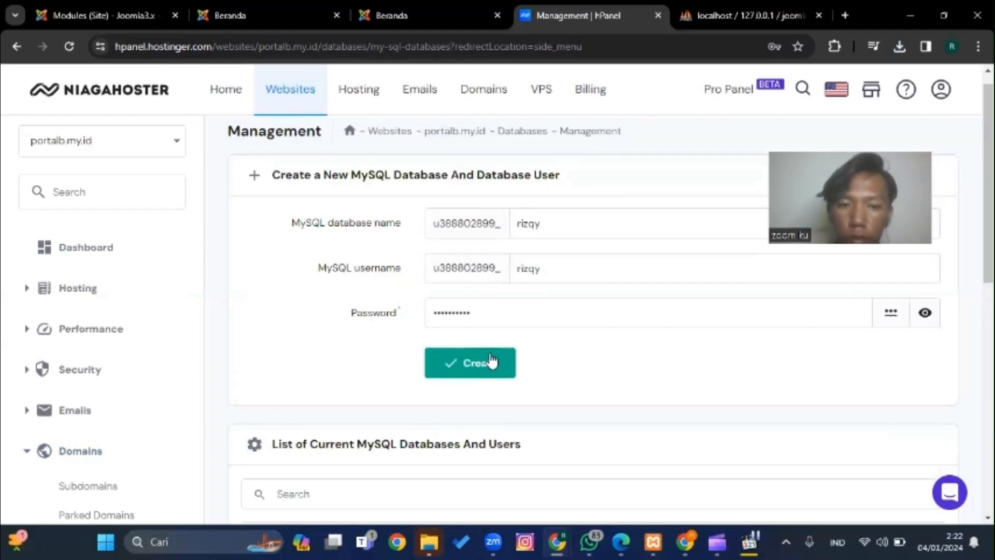
scroll(491, 360, "down", 4)
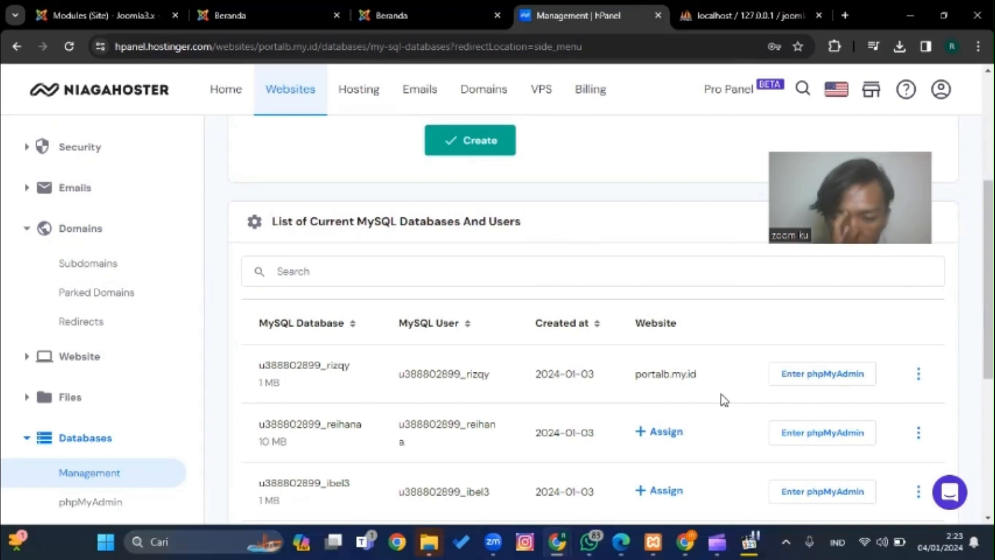
scroll(571, 329, "up", 2)
scroll(570, 331, "down", 5)
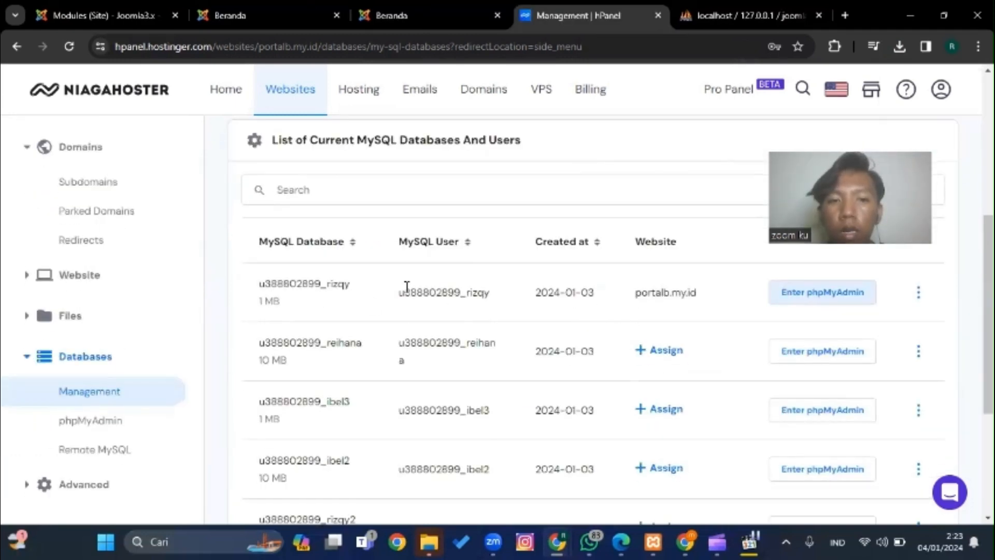
scroll(407, 287, "up", 1)
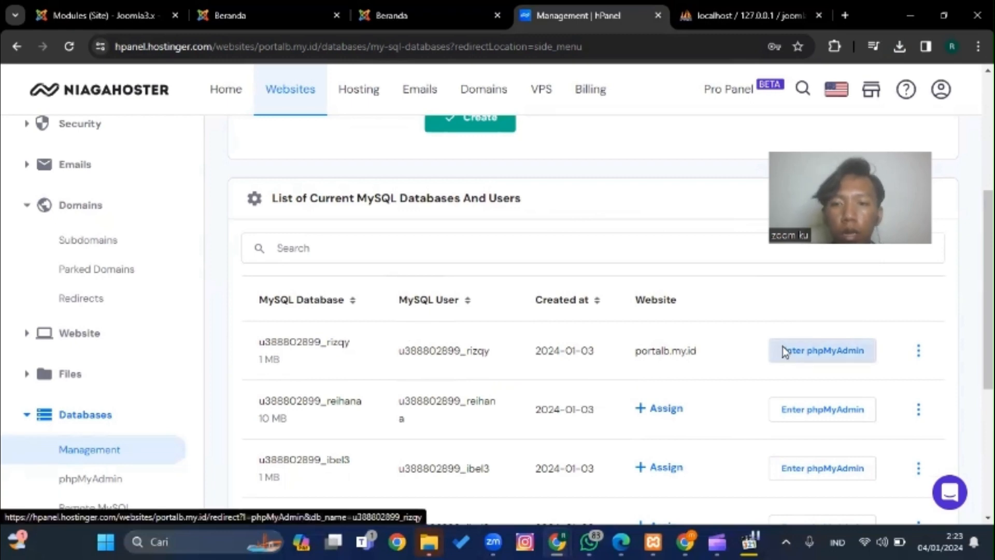
Step: Open phpMyAdmin for the site's database and go to its Impor page
left_click(782, 351)
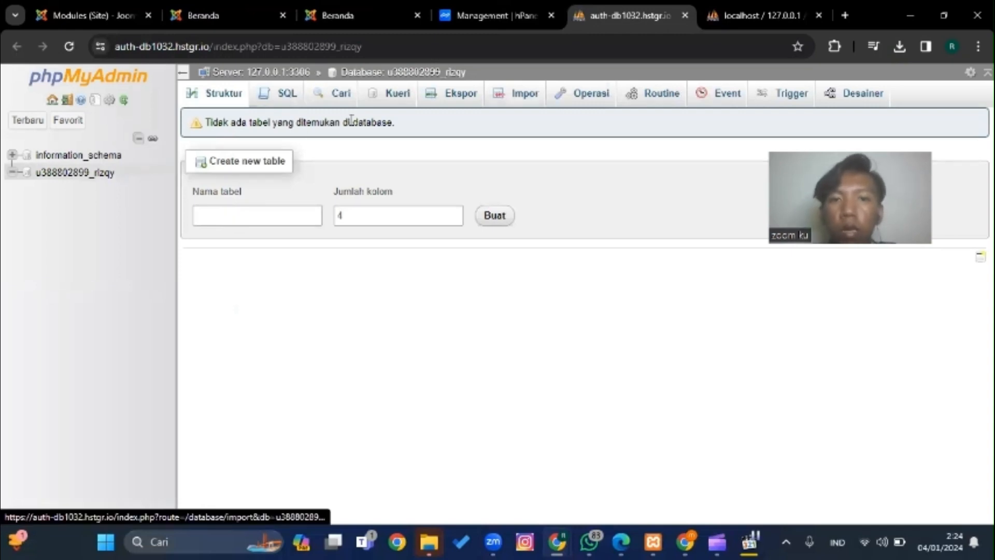
left_click(518, 94)
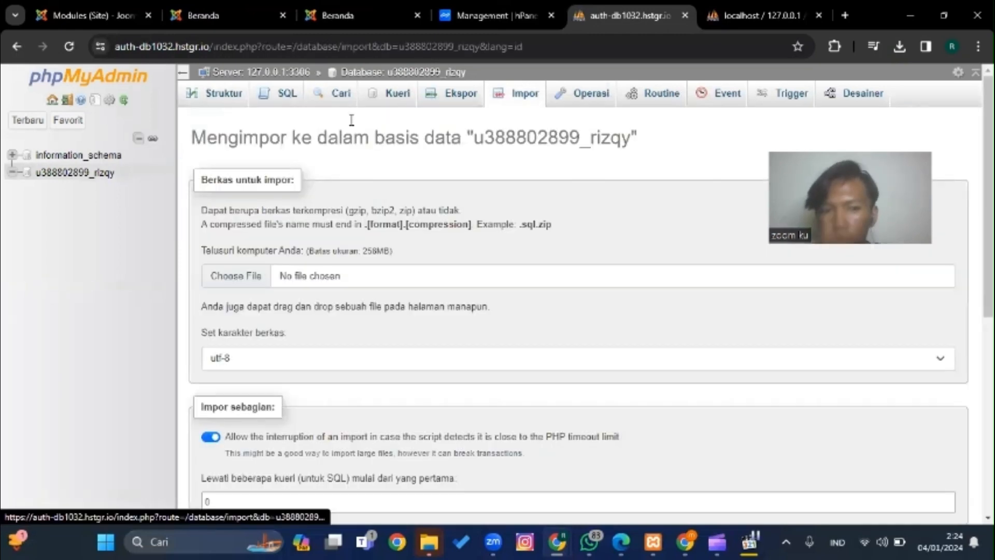
Step: Import joomla3.sql into the database, then return to the Management | hPanel tab
left_click(264, 274)
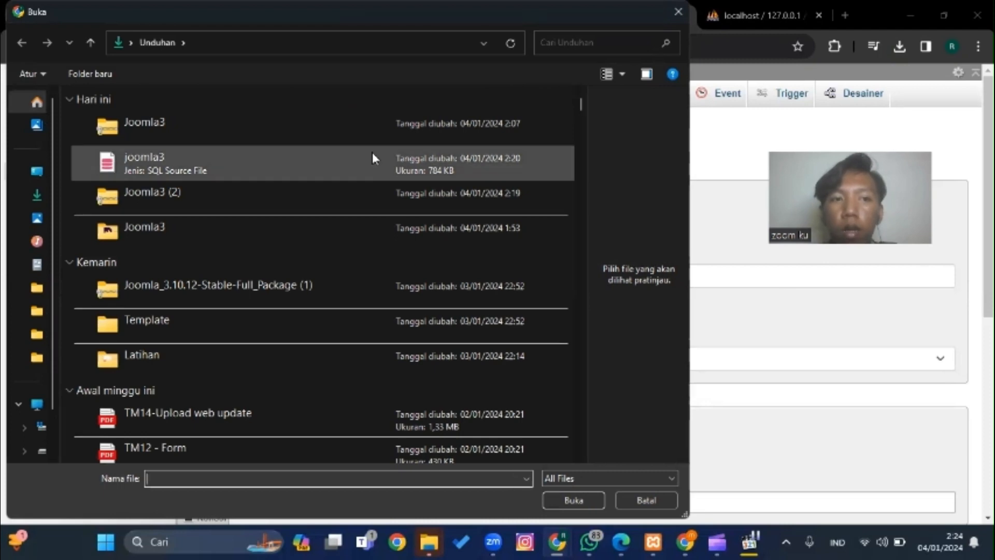
left_click(345, 160)
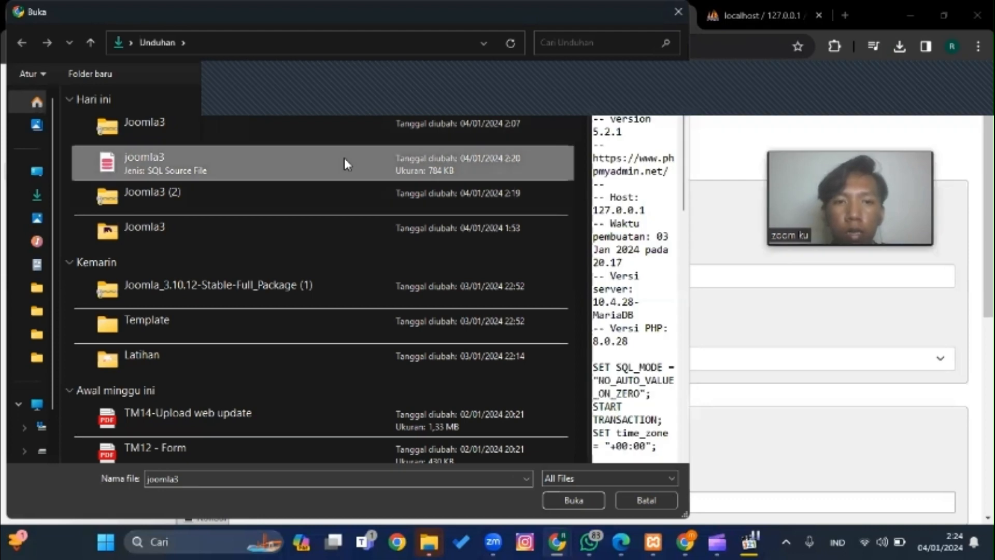
double_click(344, 160)
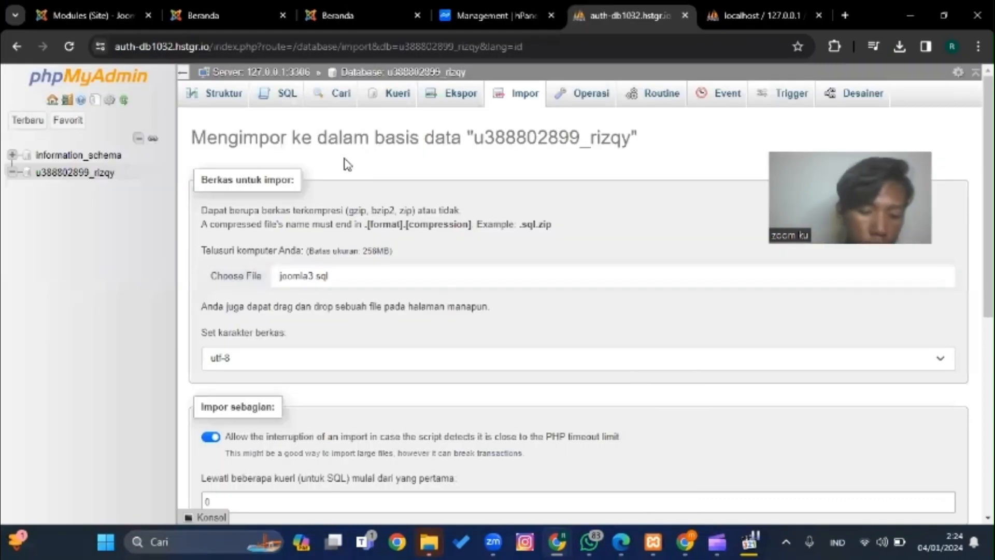
scroll(350, 291, "down", 2)
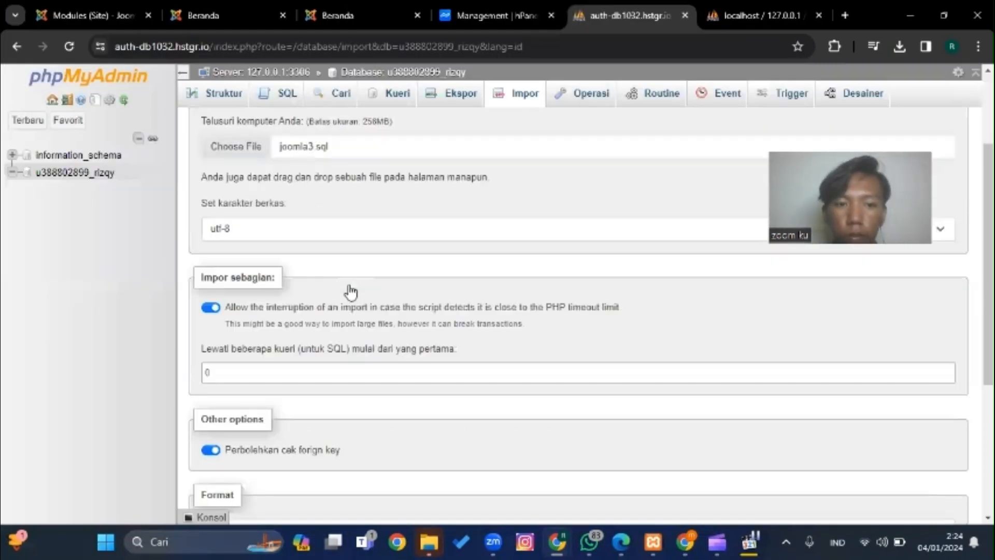
scroll(350, 292, "down", 4)
left_click(215, 473)
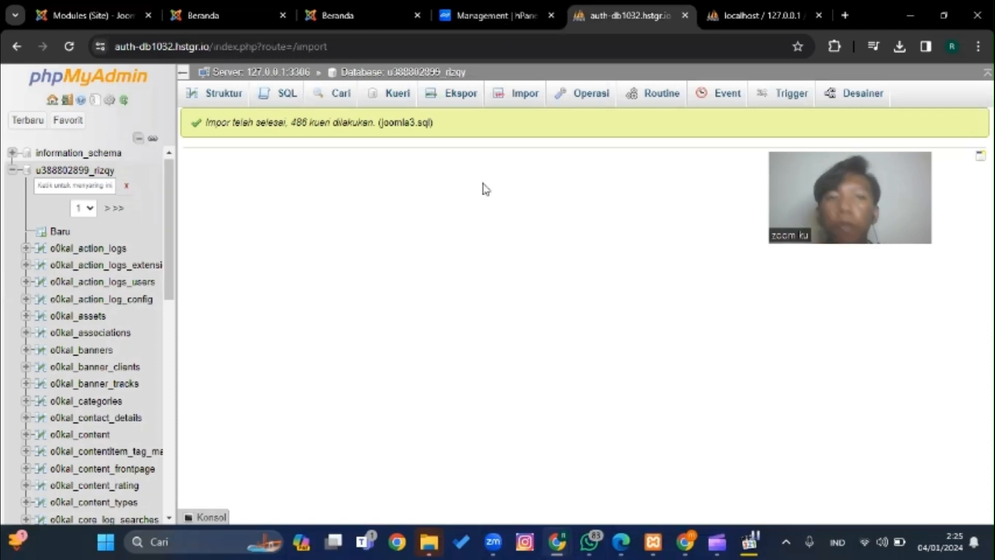
left_click(456, 6)
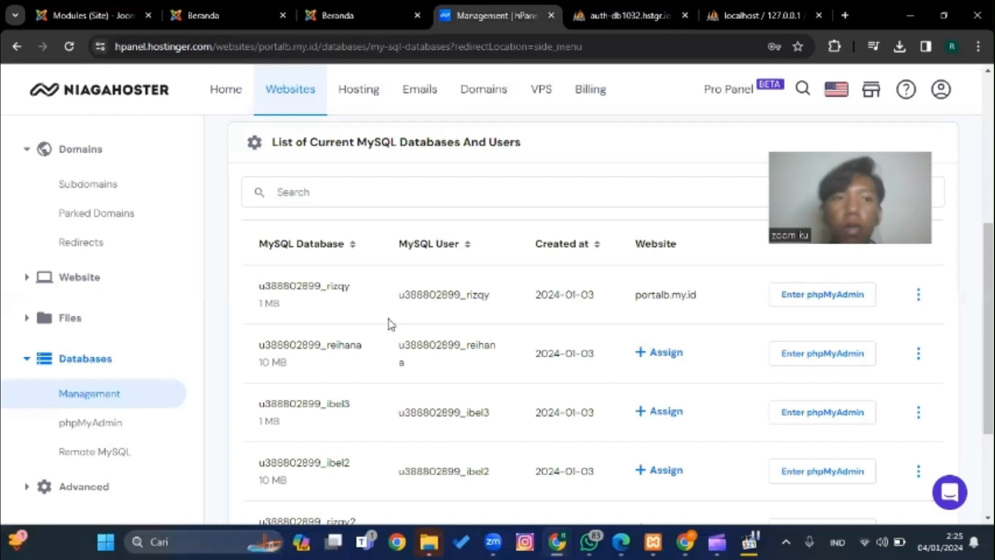
Step: Reload the database list to confirm the 19 MB size, then open the website Dashboard
left_click(68, 50)
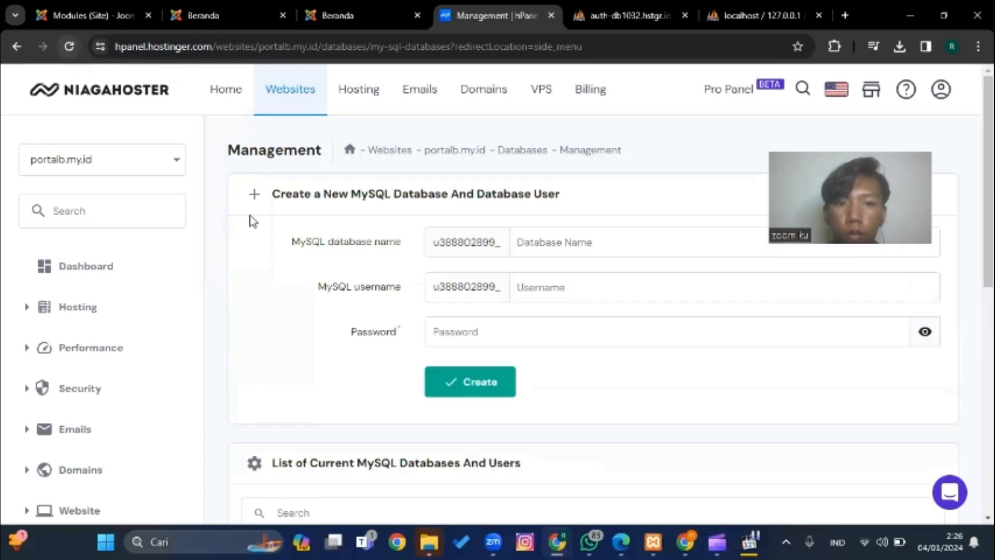
scroll(261, 233, "down", 3)
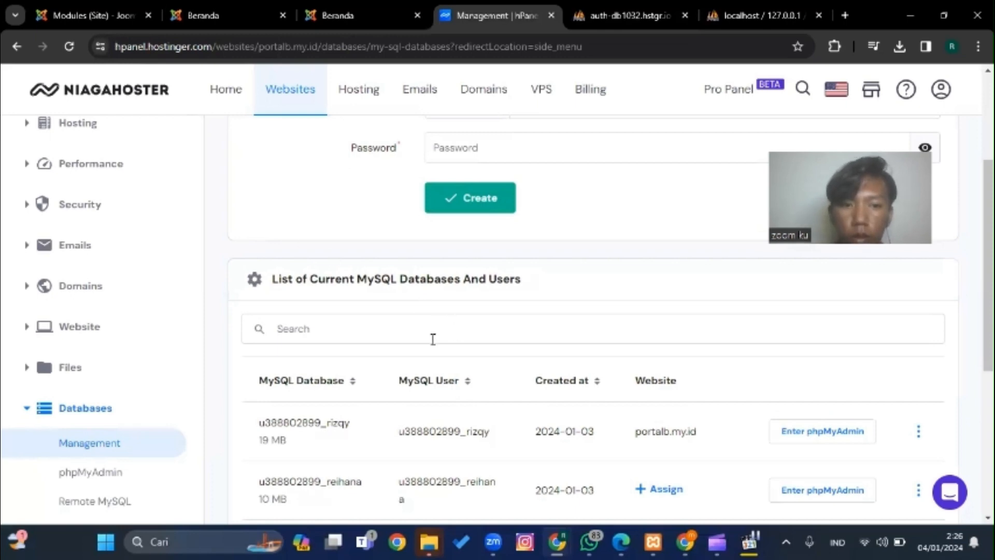
scroll(415, 356, "down", 1)
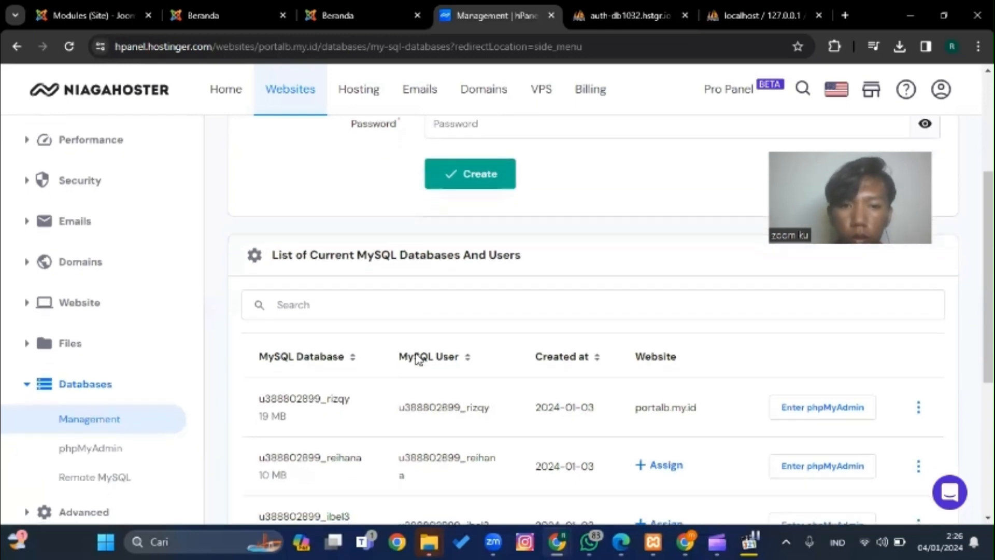
scroll(415, 357, "down", 3)
scroll(415, 357, "up", 2)
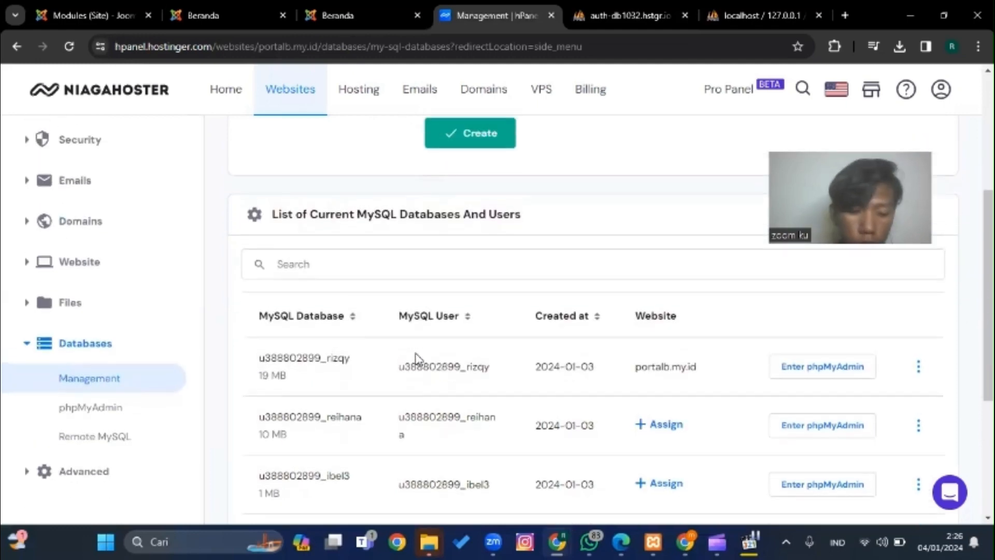
scroll(373, 382, "down", 2)
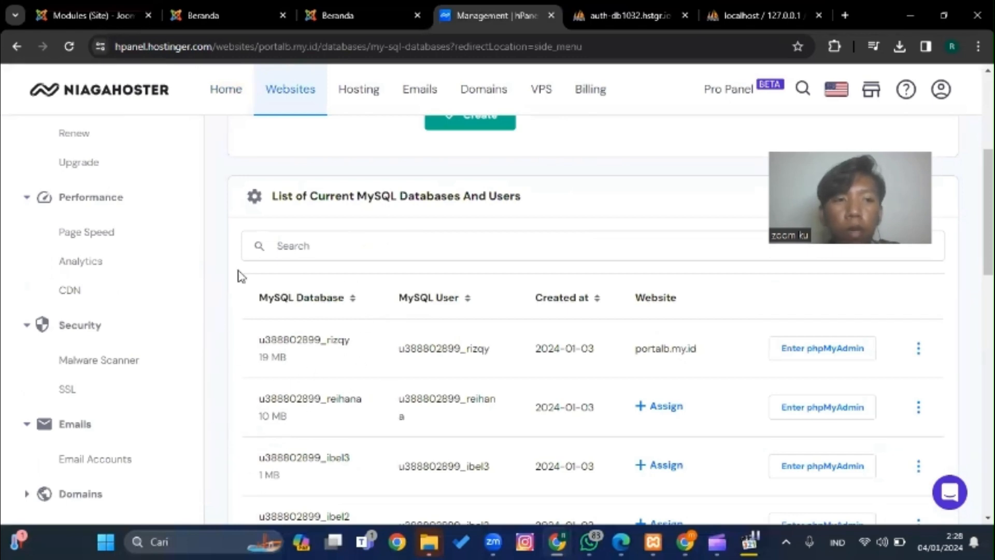
scroll(138, 142, "up", 5)
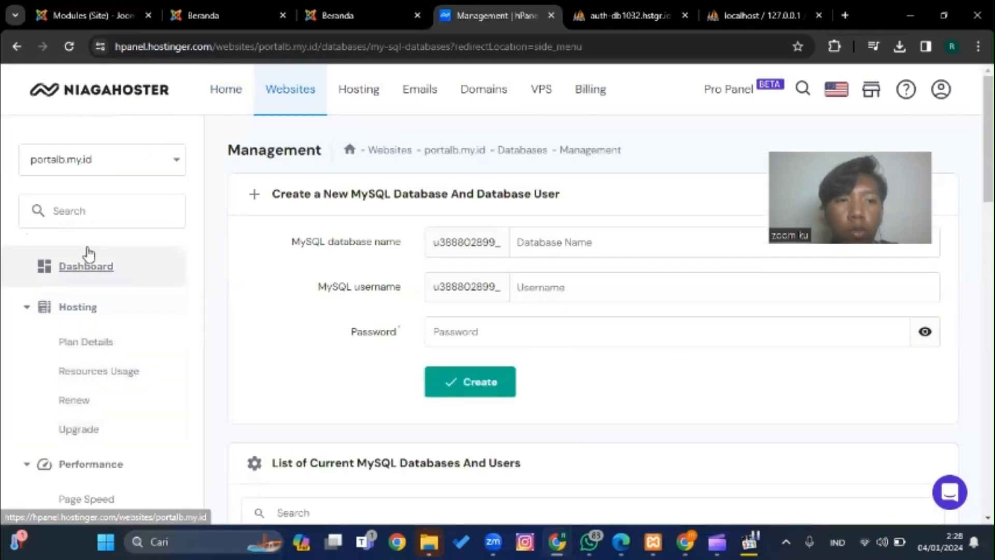
left_click(83, 277)
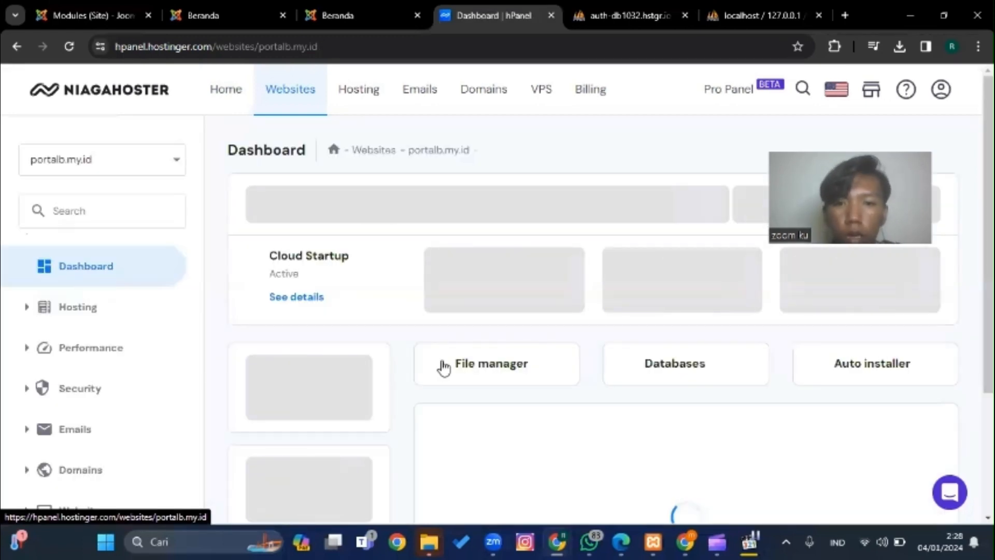
Step: Open File Manager and navigate into public_html/rizqy4
left_click(463, 365)
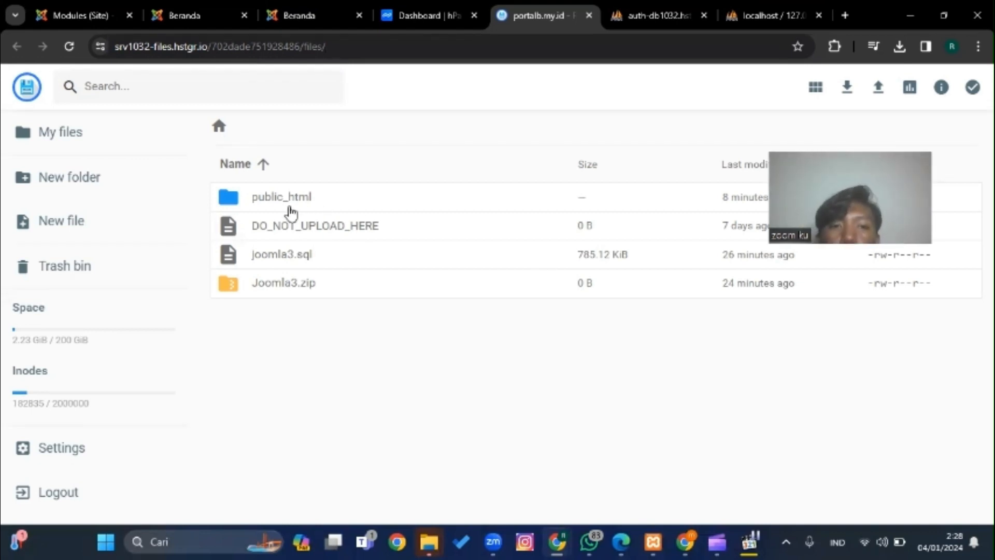
double_click(282, 209)
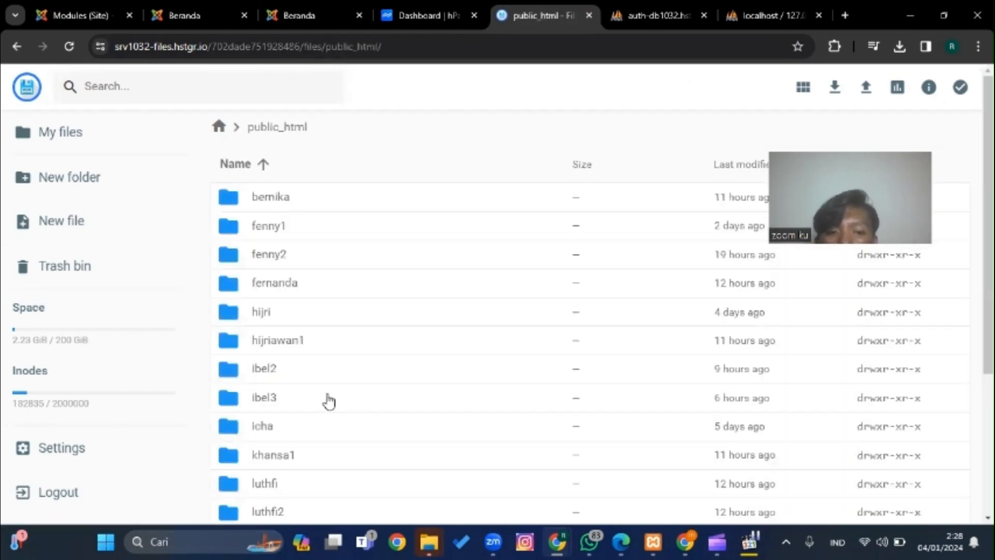
scroll(329, 402, "down", 3)
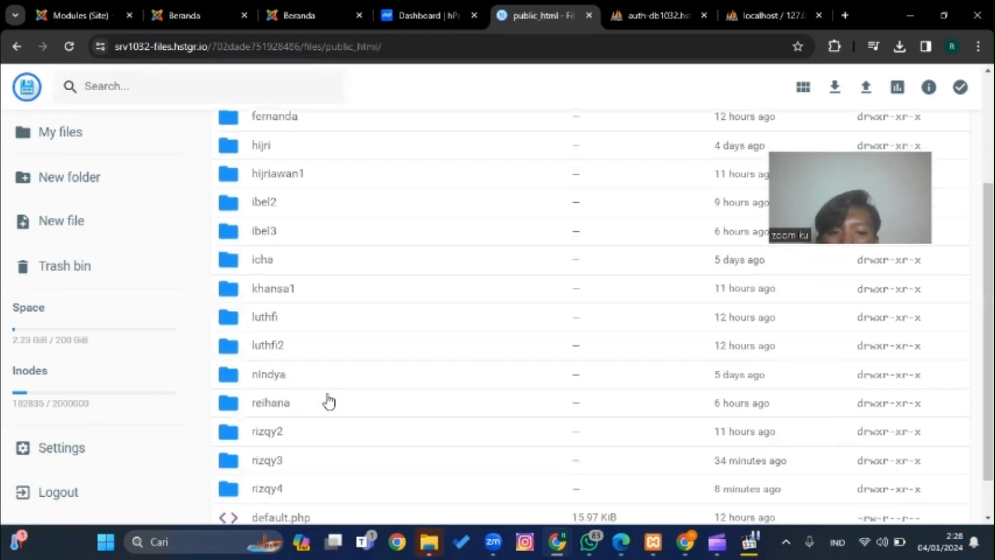
scroll(329, 402, "down", 1)
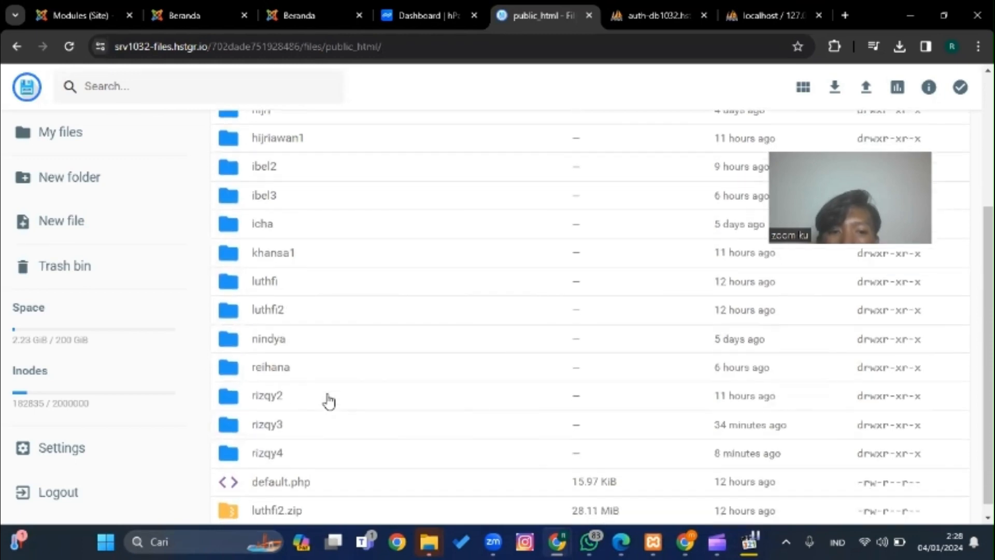
scroll(328, 402, "down", 1)
scroll(327, 400, "up", 2)
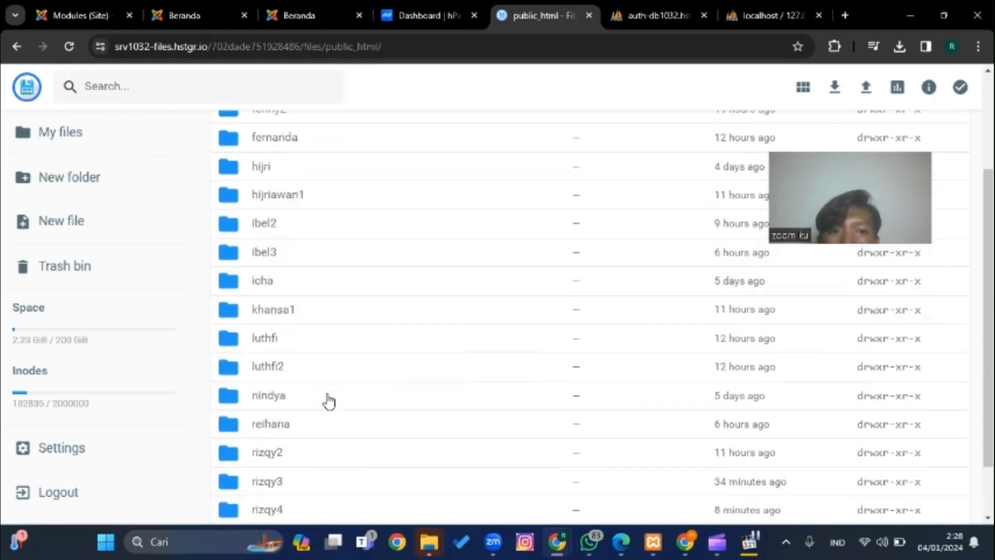
scroll(294, 440, "down", 2)
double_click(269, 441)
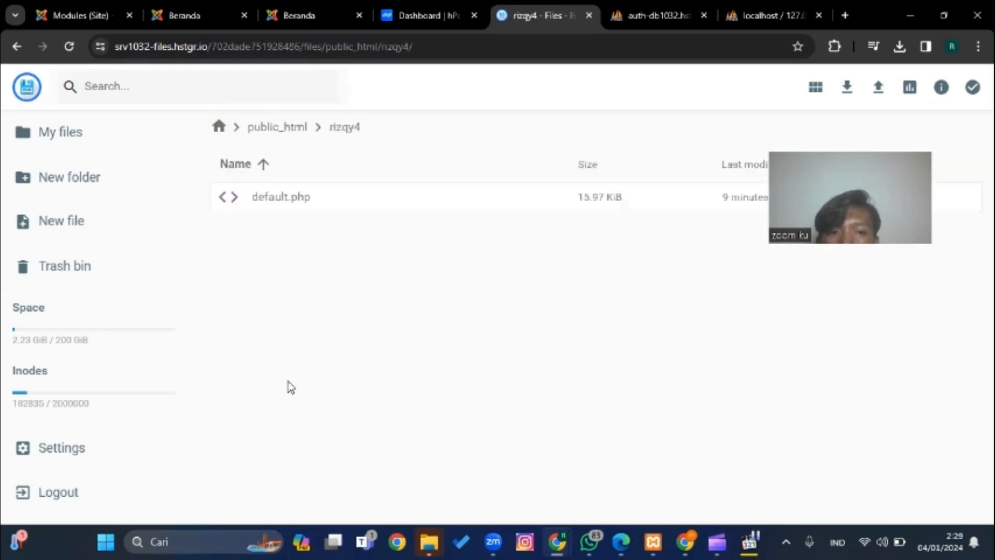
Step: Upload the Joomla3 (2).zip archive into the rizqy4 folder
right_click(305, 262)
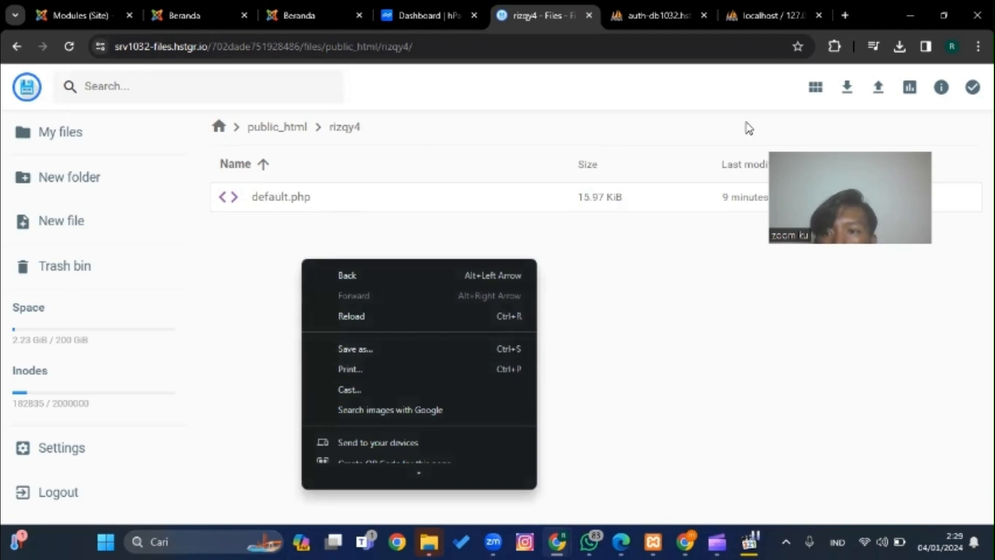
left_click(878, 87)
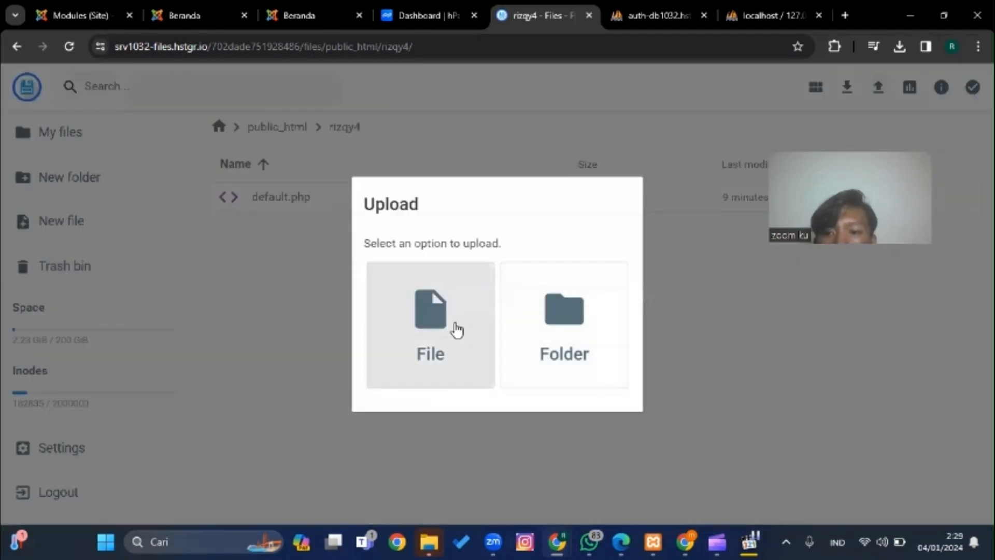
left_click(456, 330)
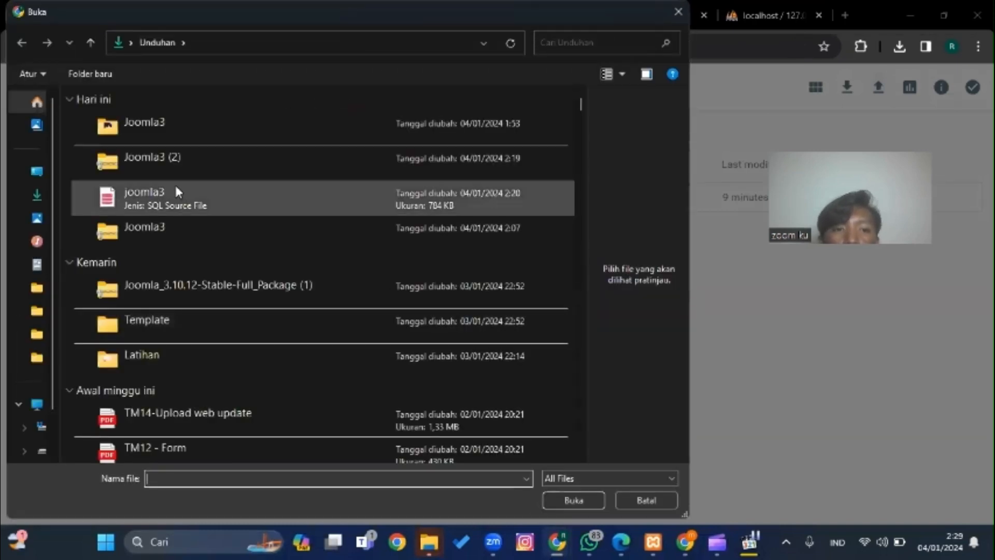
double_click(195, 161)
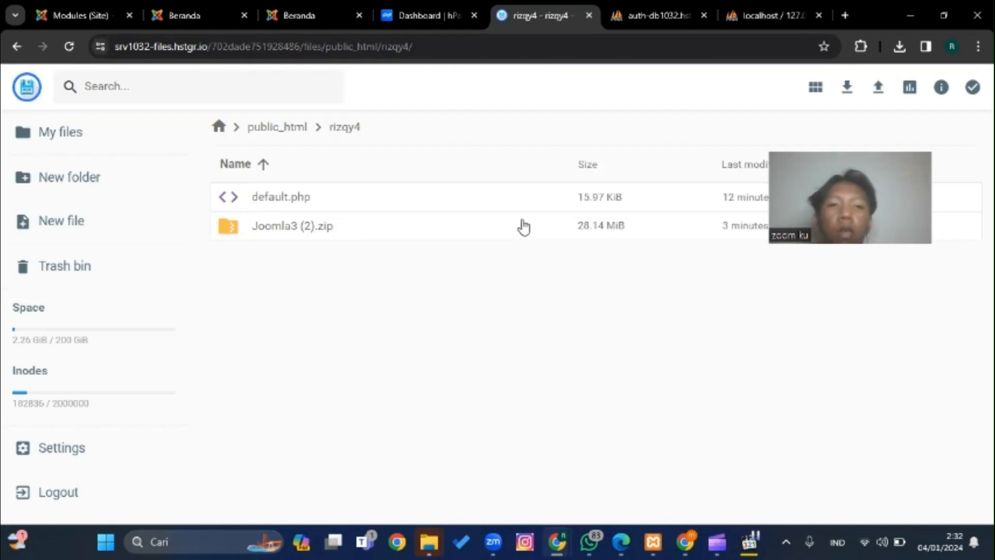
Step: Extract Joomla3 (2).zip into a new Joomla folder under /files/public_html/rizqy4/
right_click(389, 234)
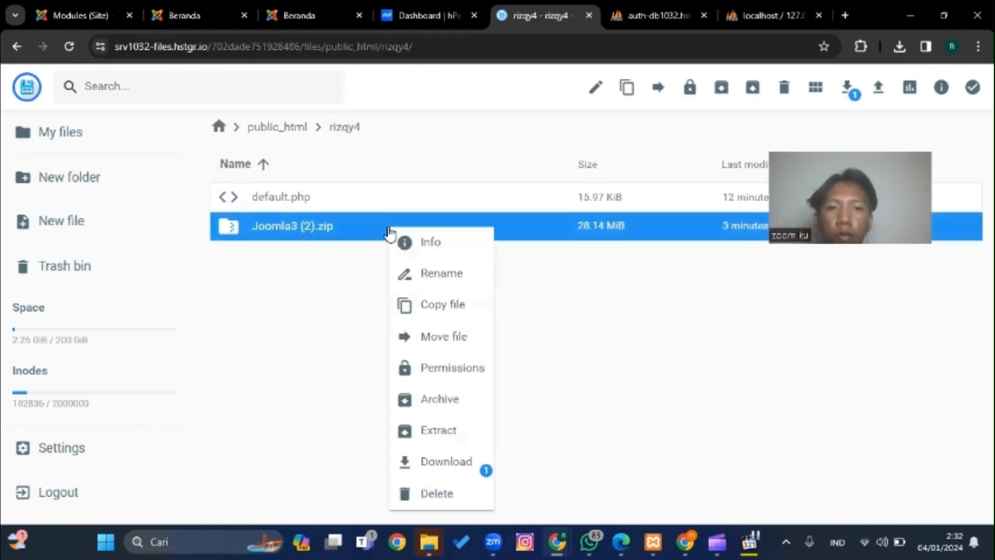
left_click(424, 431)
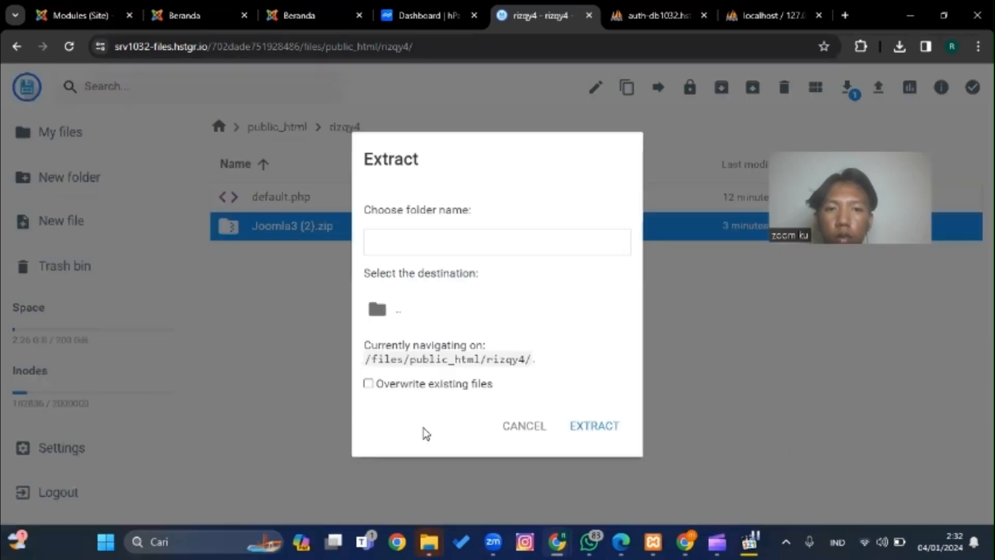
left_click(391, 327)
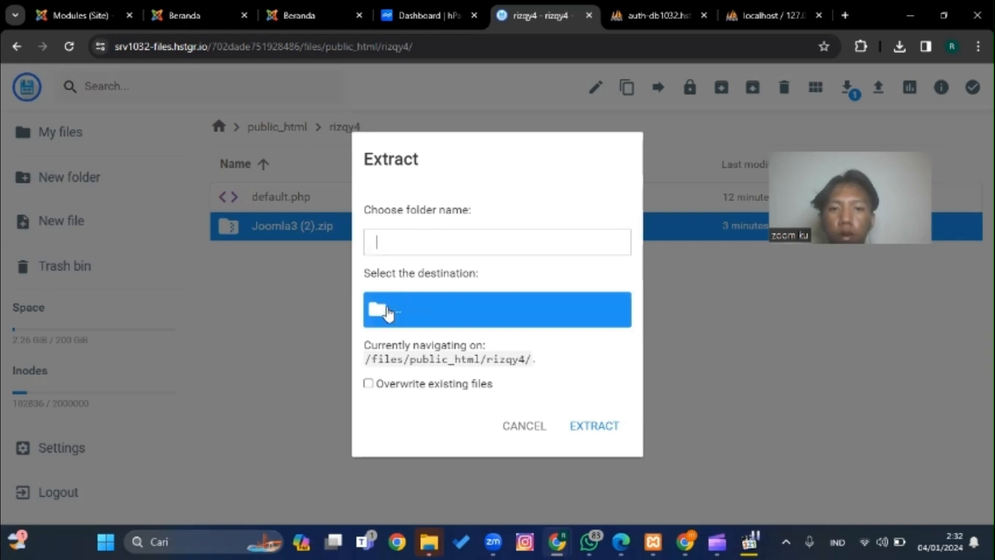
left_click(435, 251)
type("Joomla")
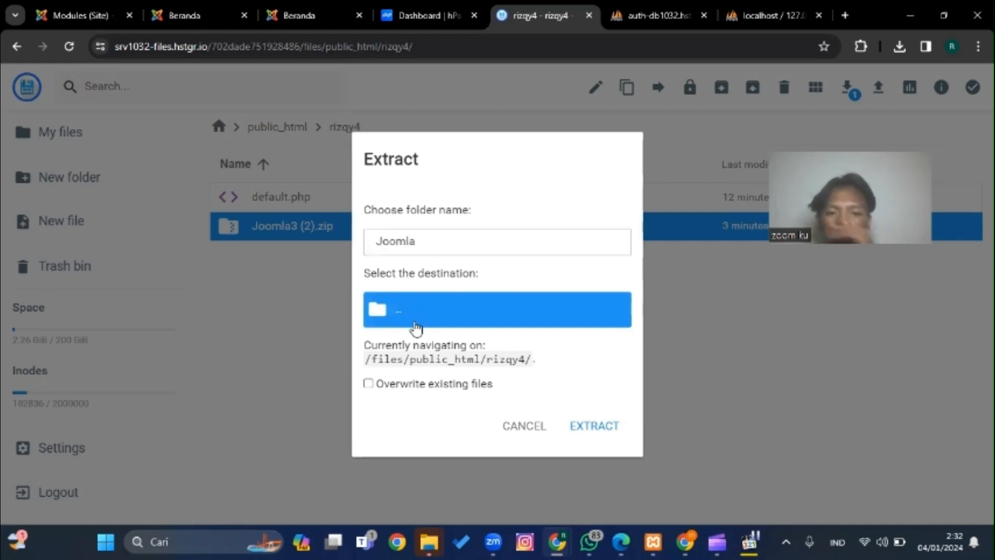
double_click(391, 322)
scroll(388, 317, "down", 5)
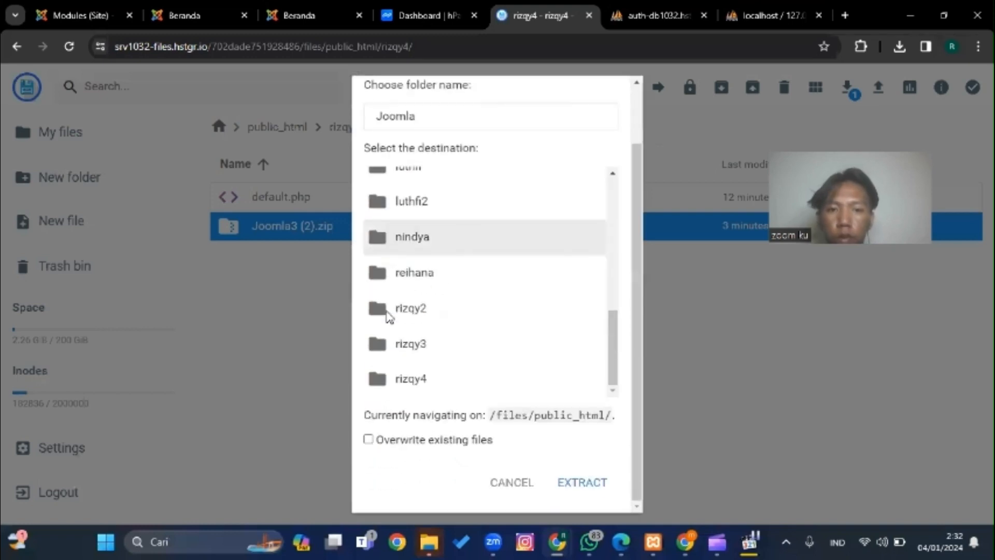
double_click(393, 384)
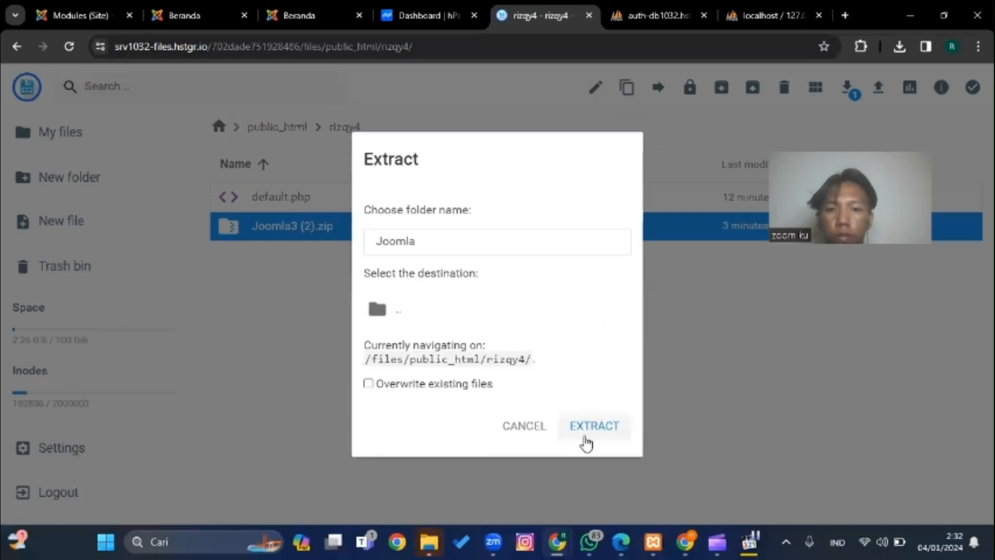
left_click(585, 436)
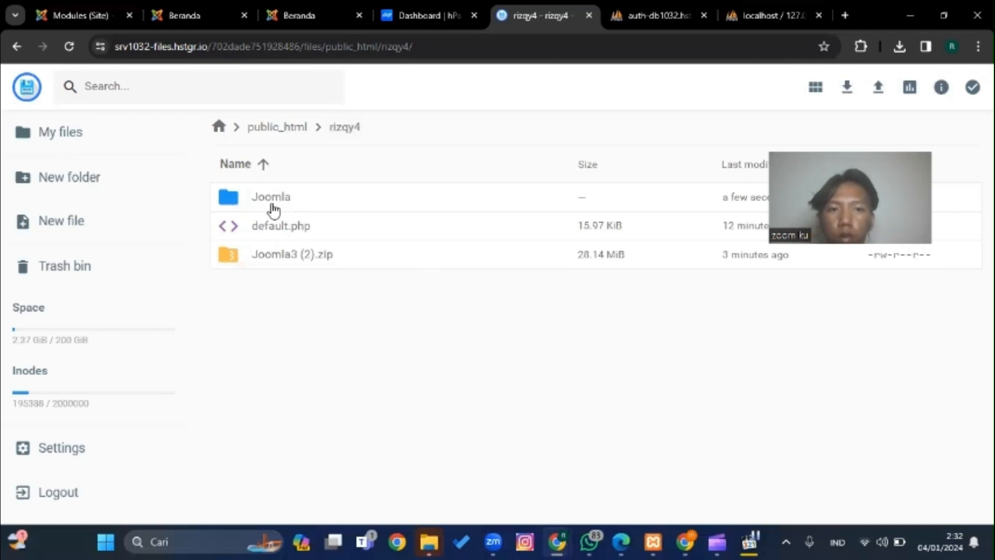
Step: Move every file and folder from Joomla/Joomla3 up into /public_html/rizqy4/
left_click(257, 209)
double_click(258, 209)
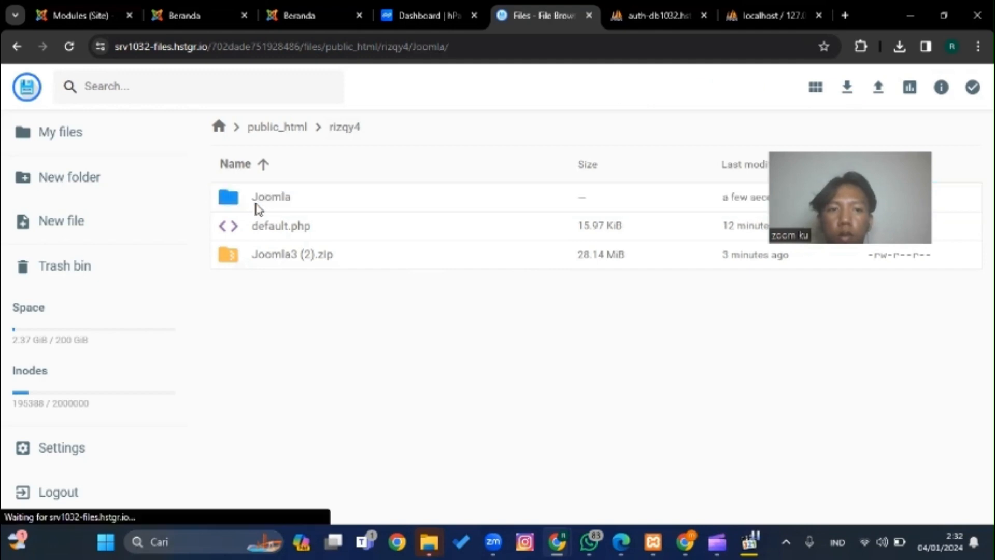
double_click(257, 210)
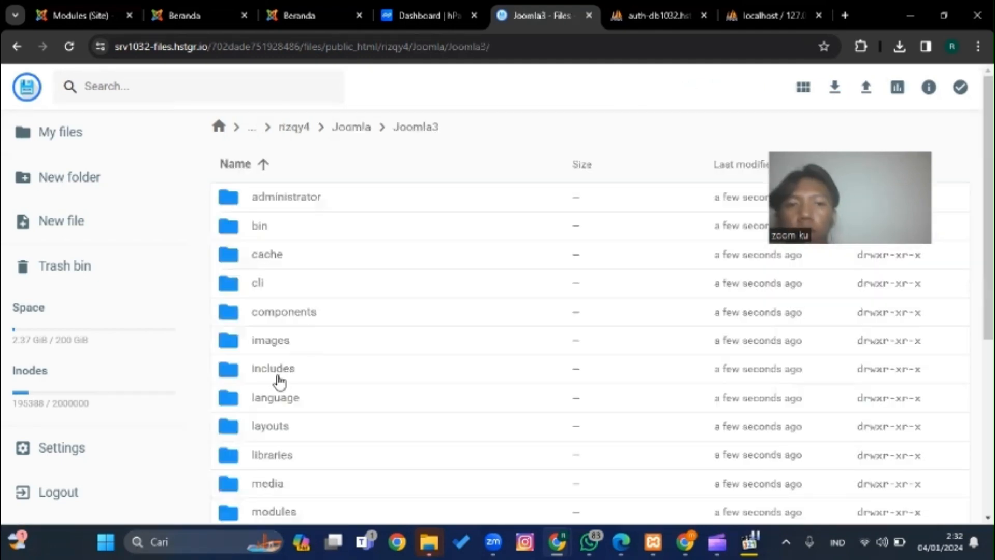
key("ctrl+a")
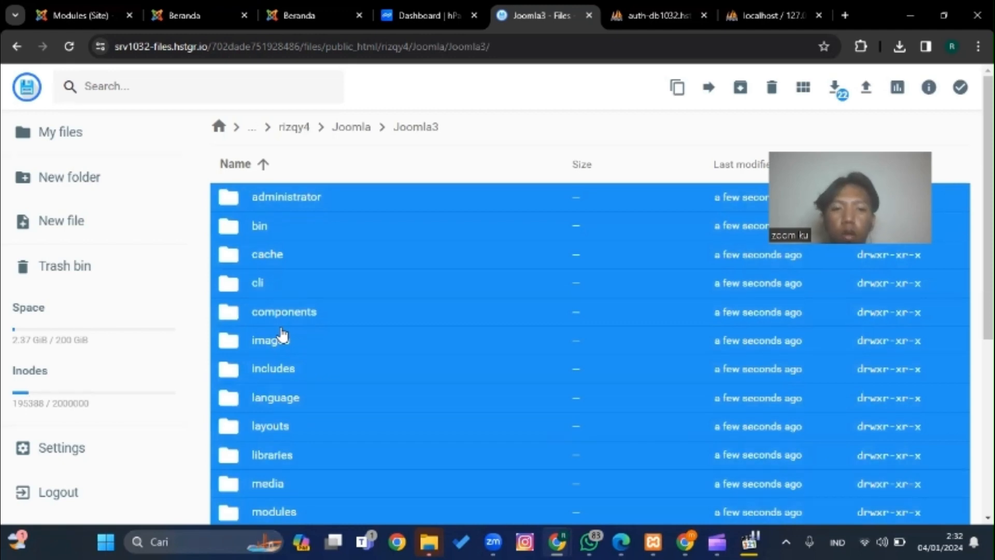
right_click(283, 336)
left_click(320, 402)
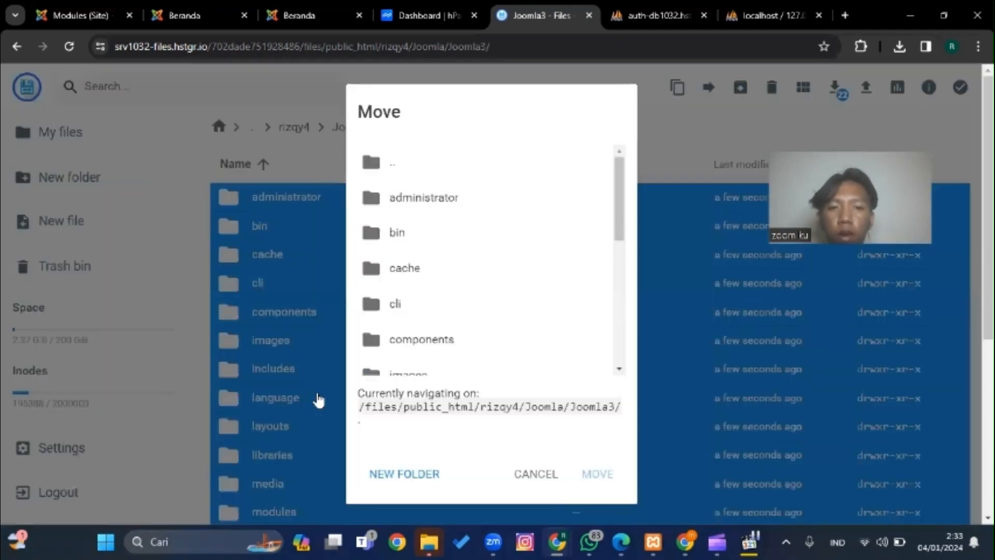
double_click(378, 163)
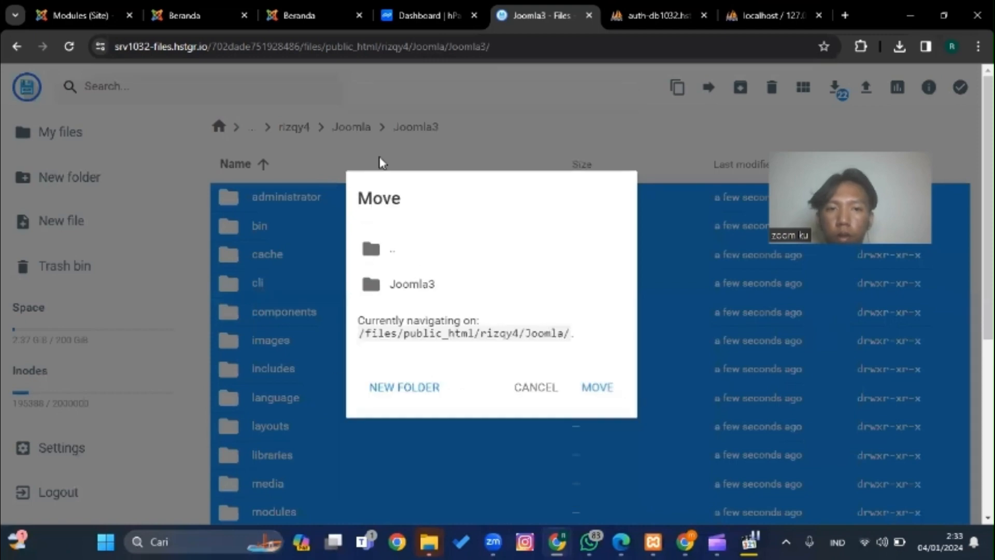
double_click(376, 253)
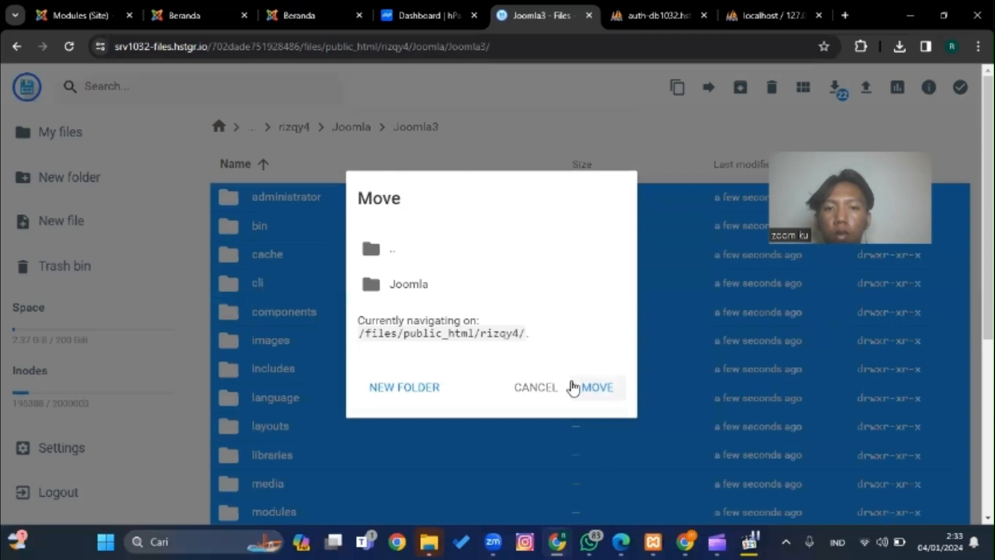
left_click(594, 393)
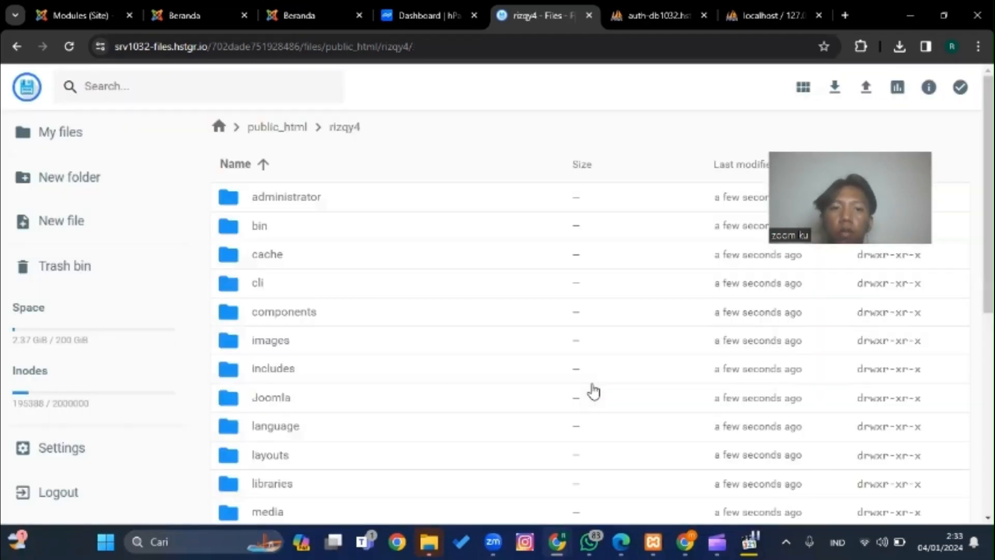
Step: Permanently delete the Joomla3 (2).zip archive from rizqy4
scroll(594, 393, "down", 5)
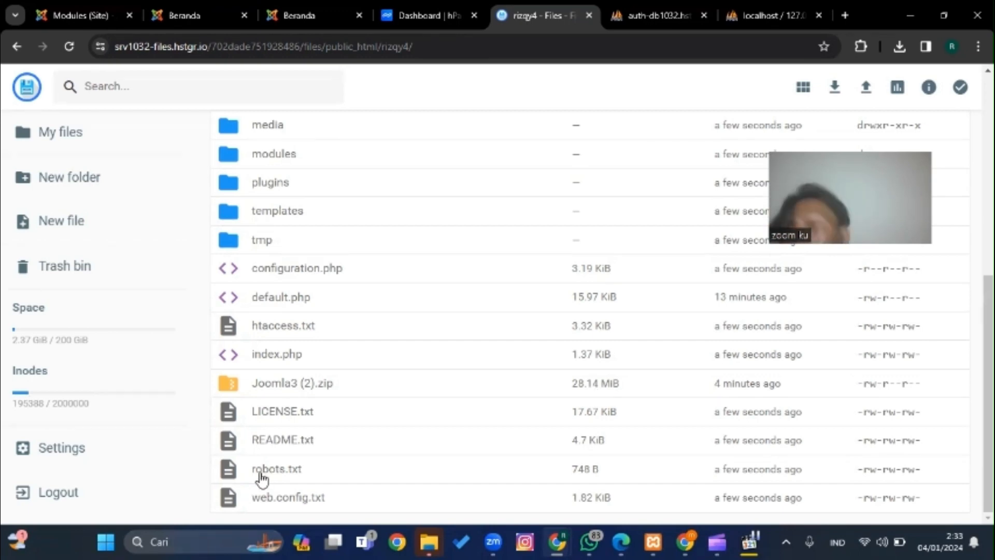
right_click(241, 386)
scroll(290, 492, "down", 1)
scroll(287, 495, "down", 3)
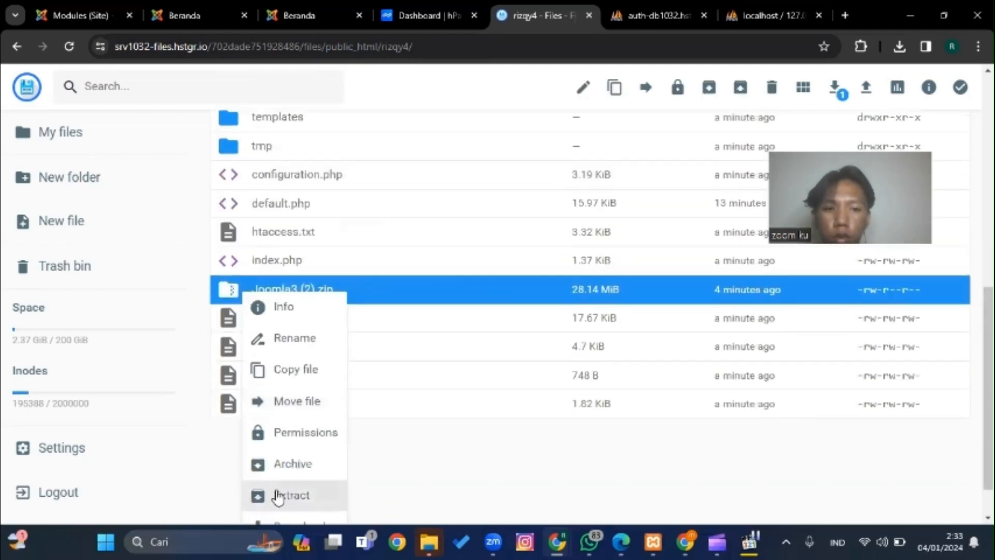
left_click(269, 508)
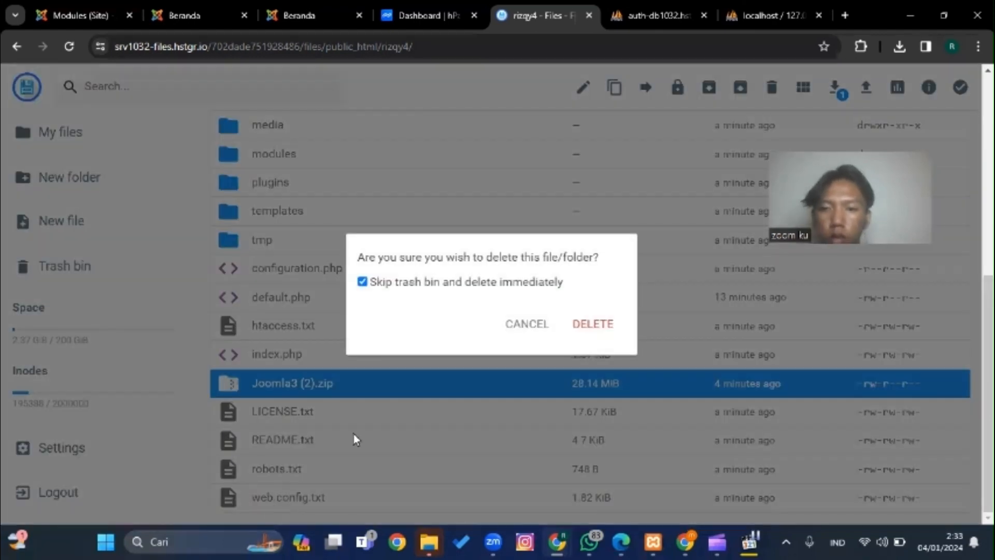
left_click(598, 329)
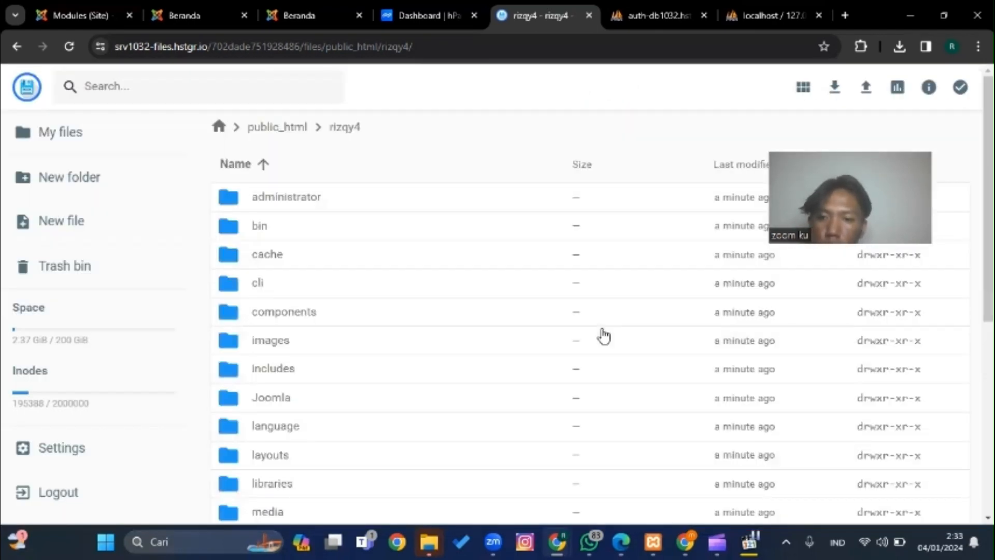
Step: Delete the emptied Joomla folder from rizqy4
scroll(604, 335, "down", 3)
scroll(604, 336, "up", 3)
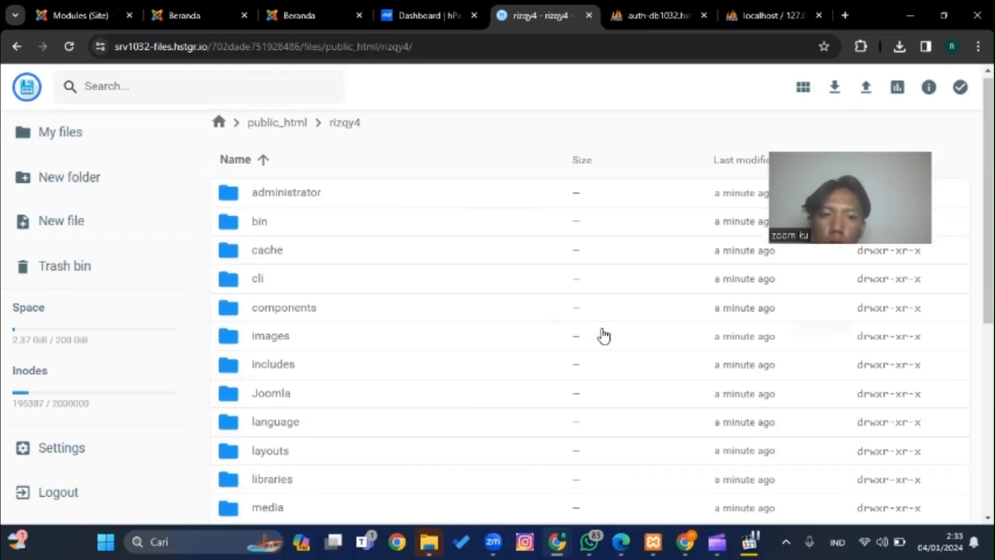
scroll(604, 336, "down", 1)
right_click(299, 381)
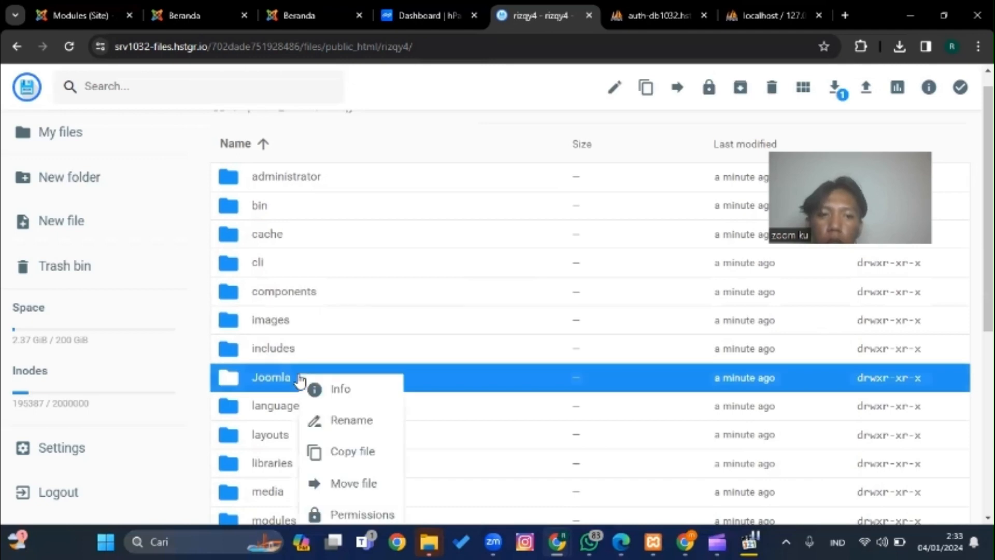
scroll(333, 458, "down", 5)
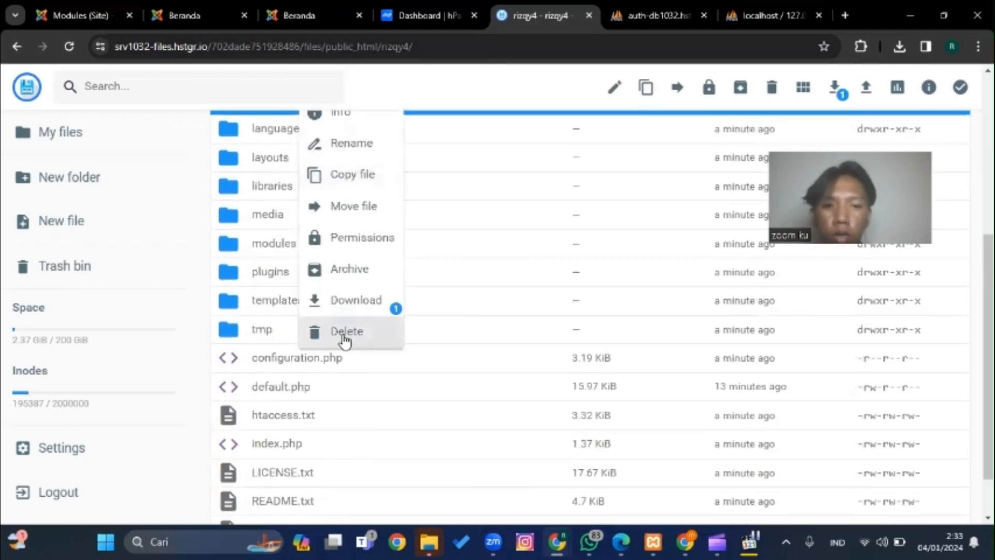
left_click(345, 337)
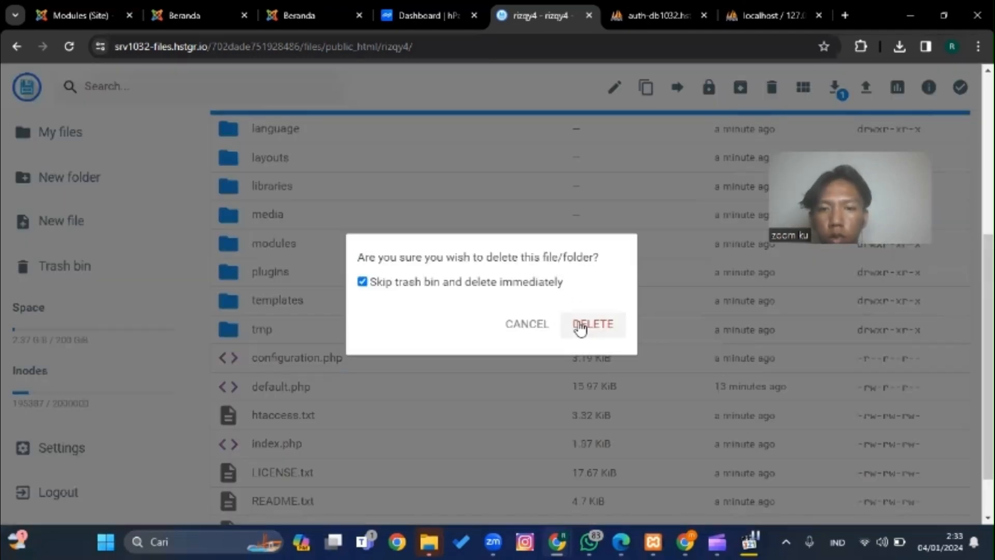
left_click(580, 326)
scroll(303, 422, "down", 5)
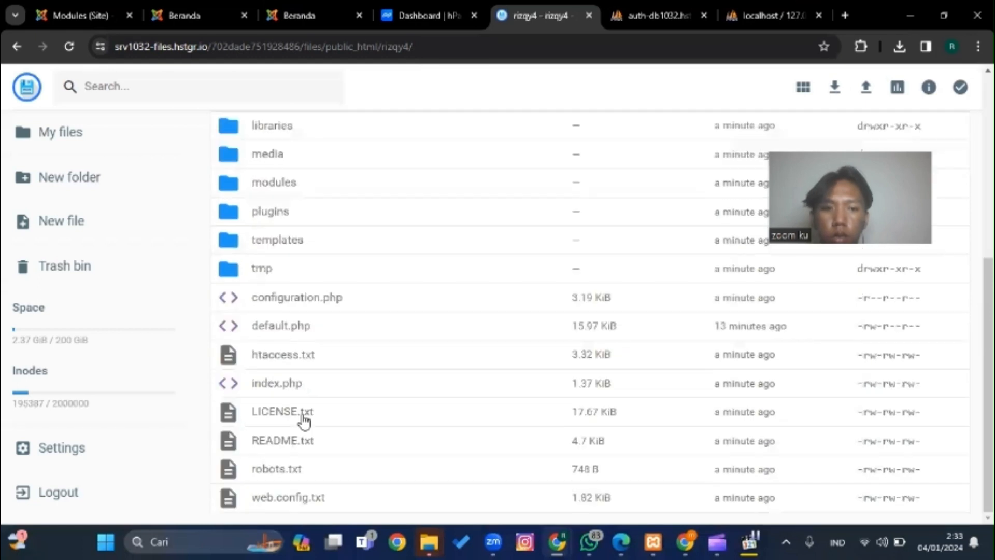
Step: Set configuration.php permissions to 744 by adding owner write and execute
right_click(261, 300)
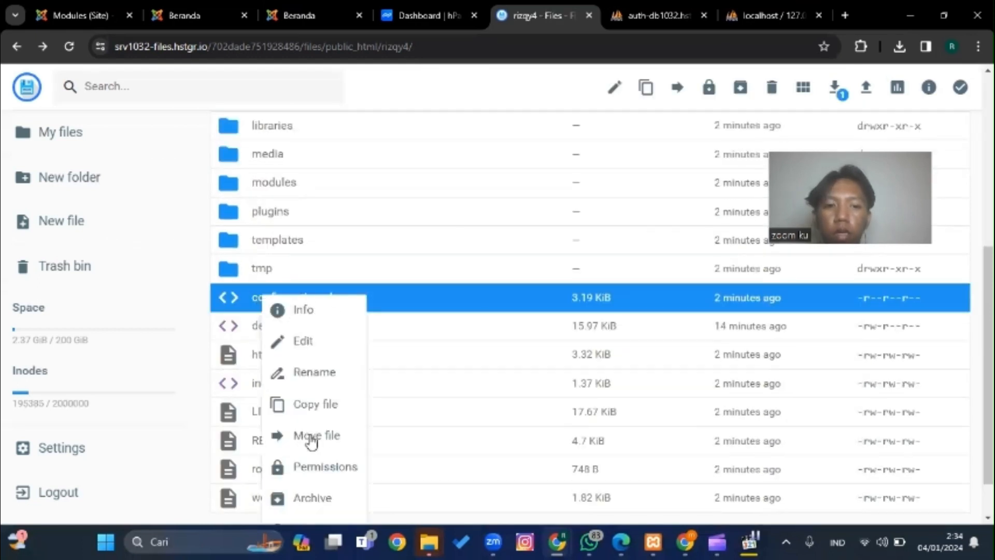
scroll(309, 441, "down", 1)
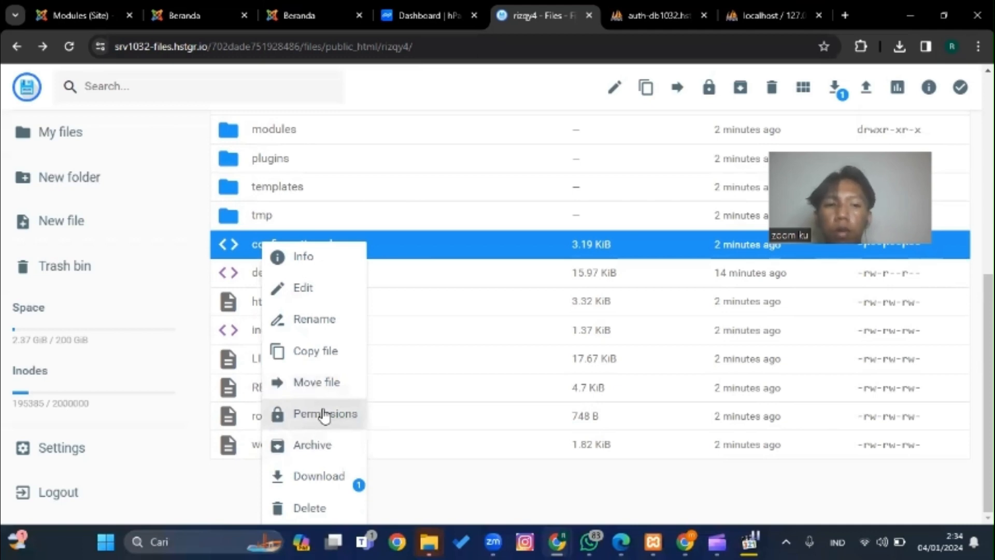
left_click(322, 413)
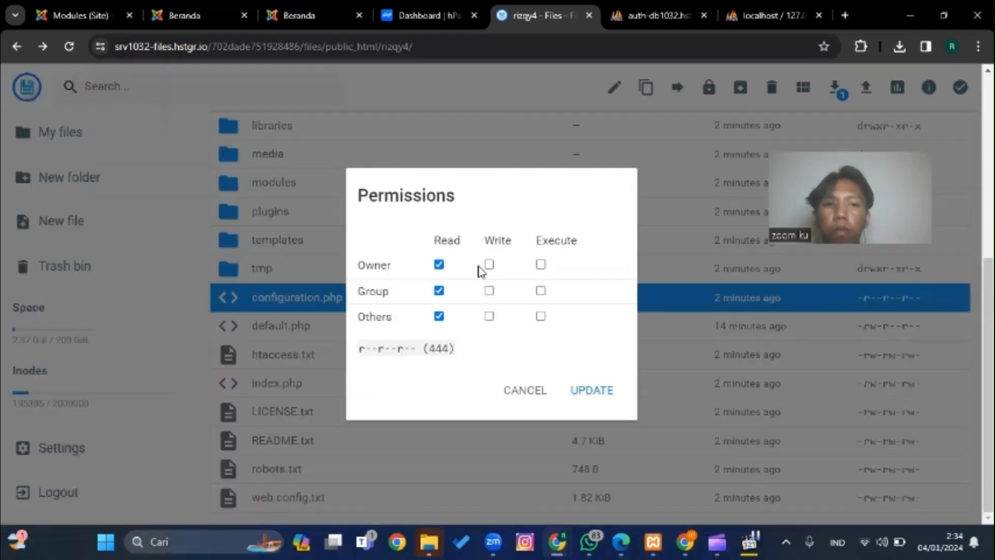
left_click(489, 264)
left_click(540, 264)
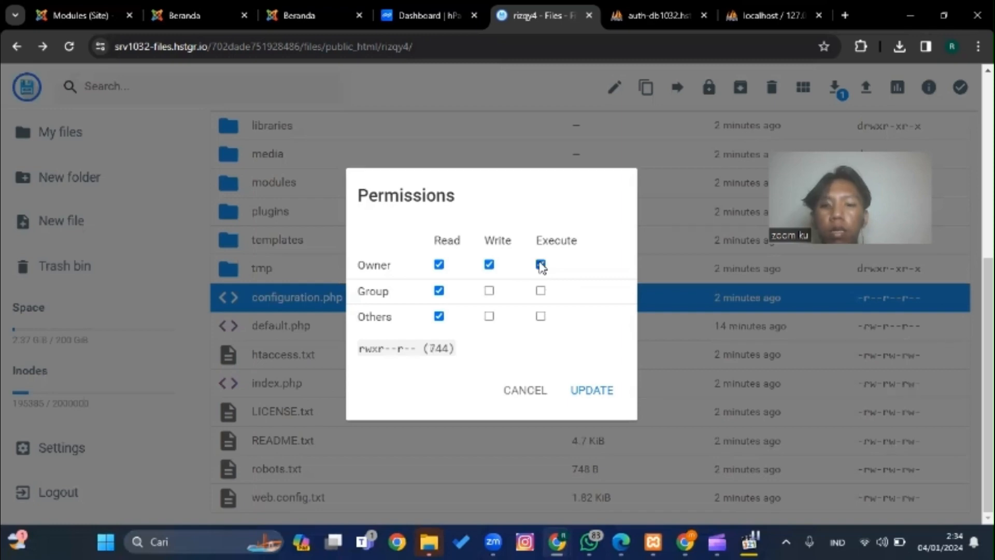
left_click(583, 397)
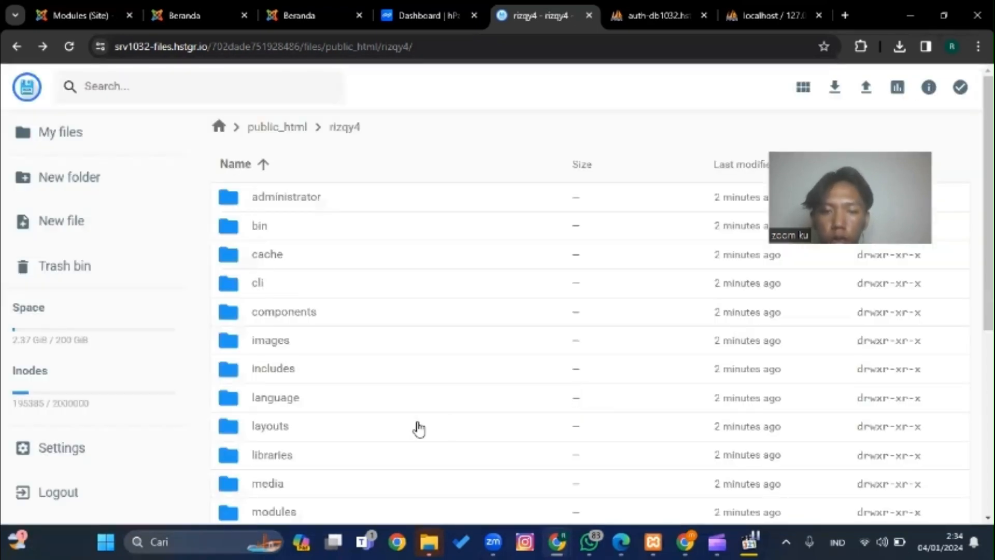
Step: Open configuration.php in the code editor, enlarge the text, and go to the $user line
scroll(415, 429, "down", 6)
left_click(286, 302)
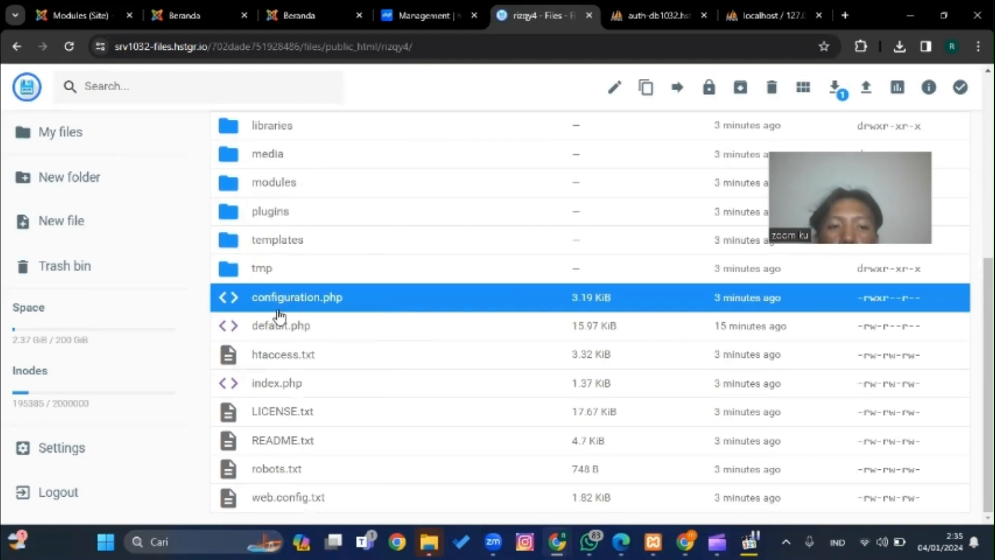
double_click(255, 304)
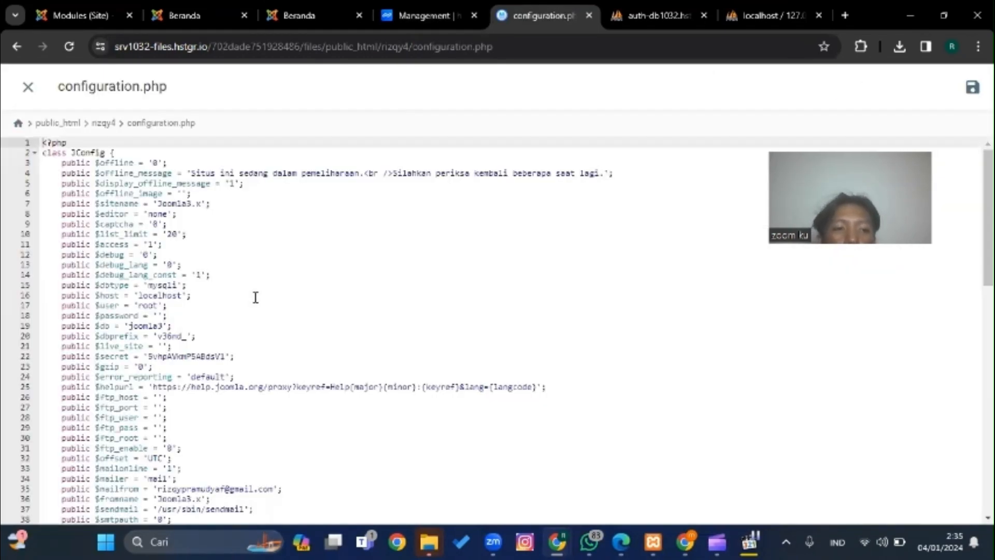
key("ctrl+plus")
key("ctrl+plus")
key("ctrl+plus")
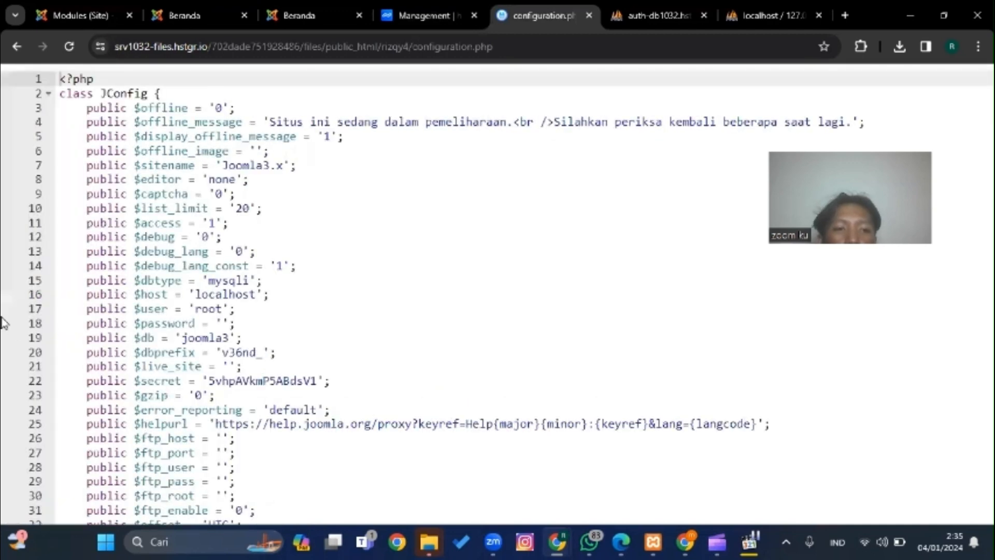
left_click(113, 310)
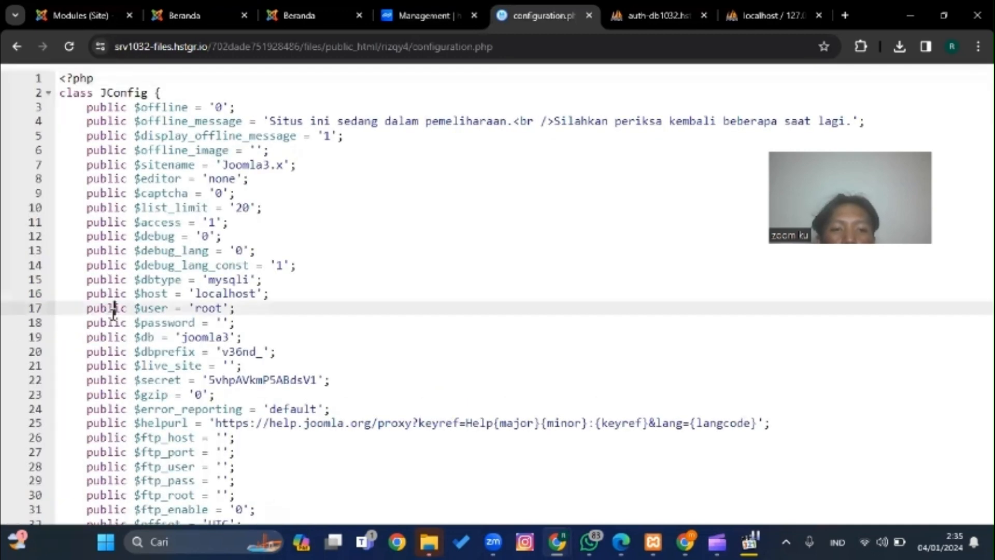
key("Down")
key("Down")
key("Up")
key("Up")
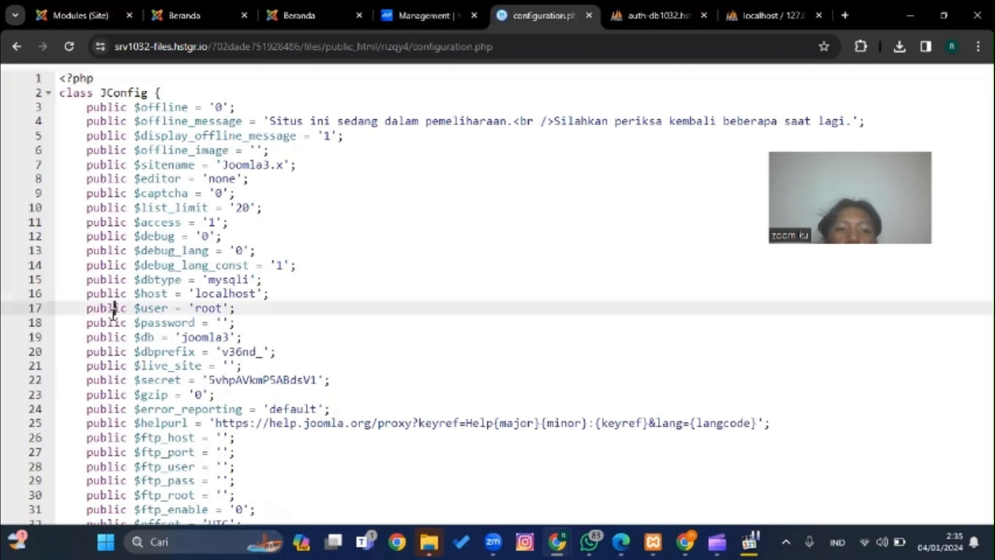
Step: Compare with the hosting MySQL database list and highlight the first database name to copy
left_click(419, 9)
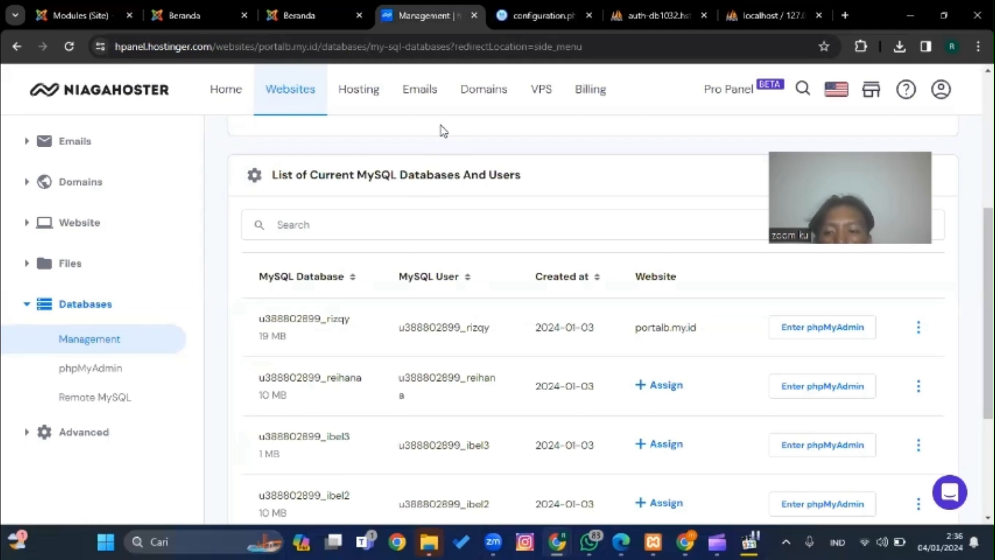
left_click(509, 11)
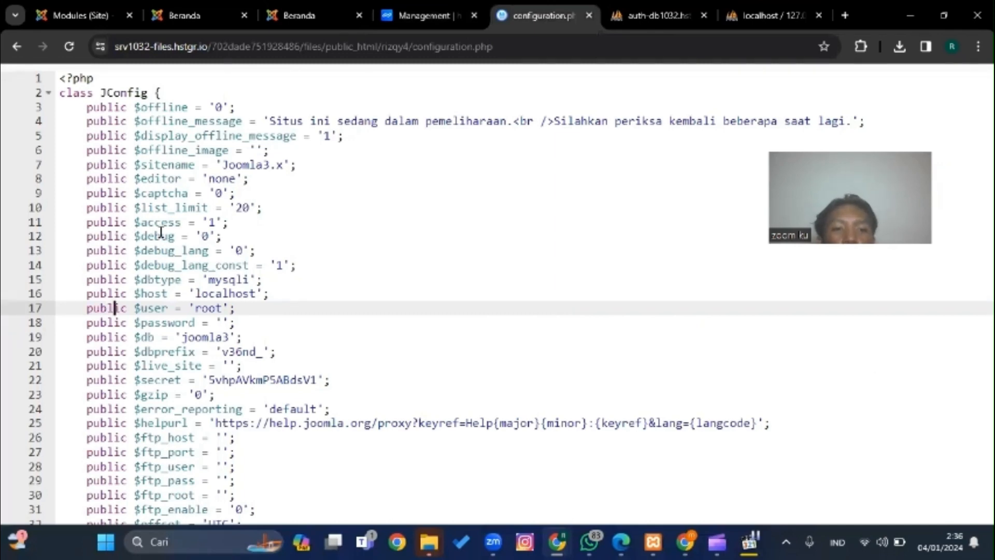
left_click(420, 15)
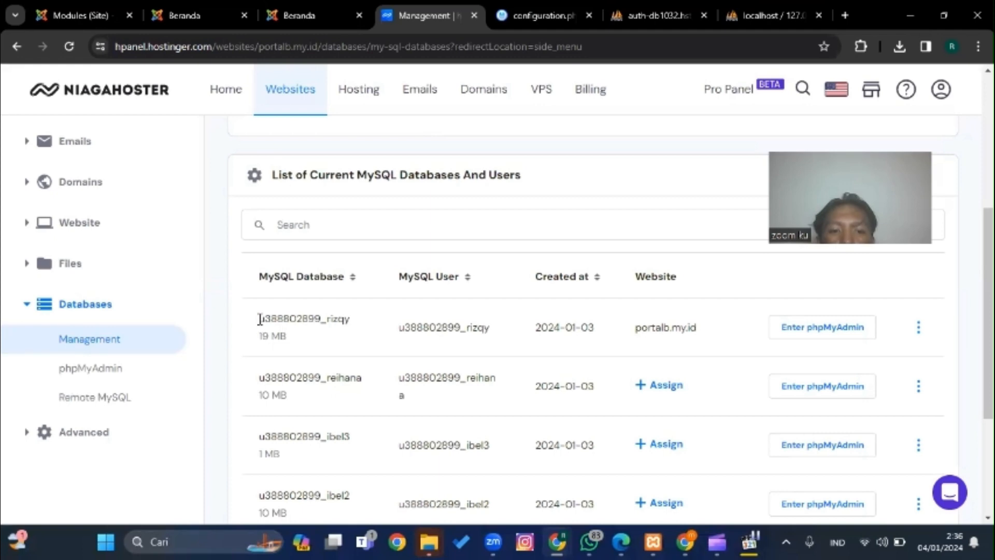
left_click_drag(259, 318, 355, 321)
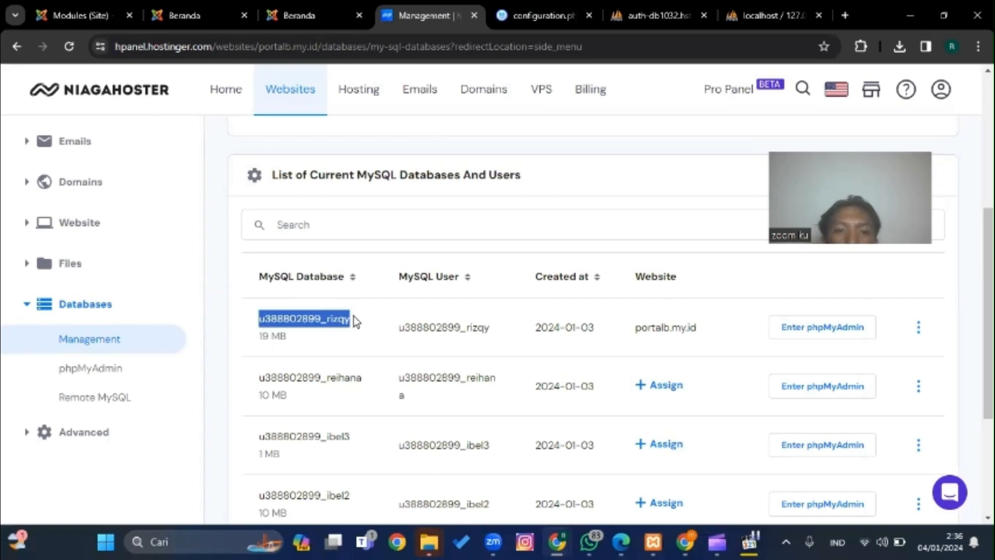
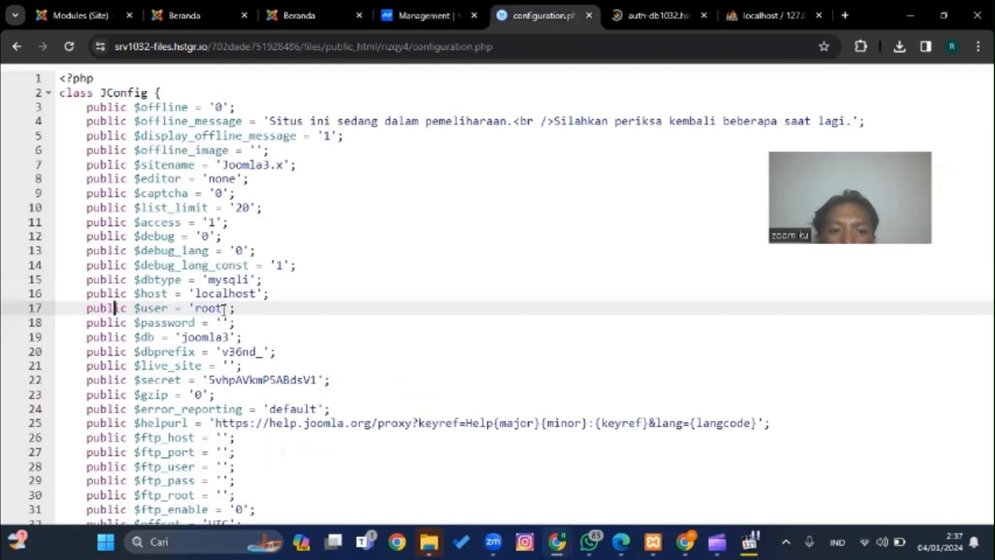
Step: Replace the old root database user with the new user name and enter the database password
left_click(222, 310)
key("BackSpace")
key("BackSpace")
key("BackSpace")
key("BackSpace")
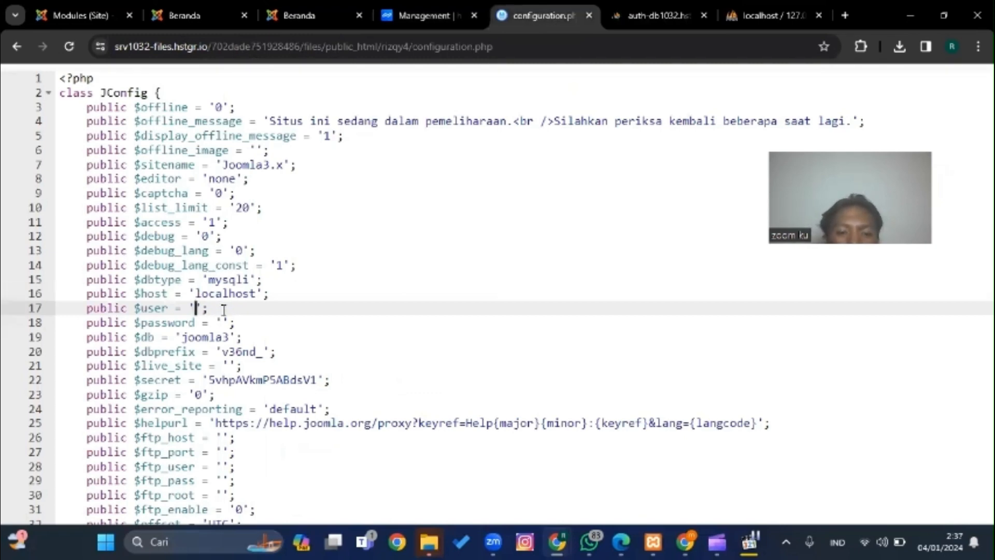
type("u388802899_rizqy")
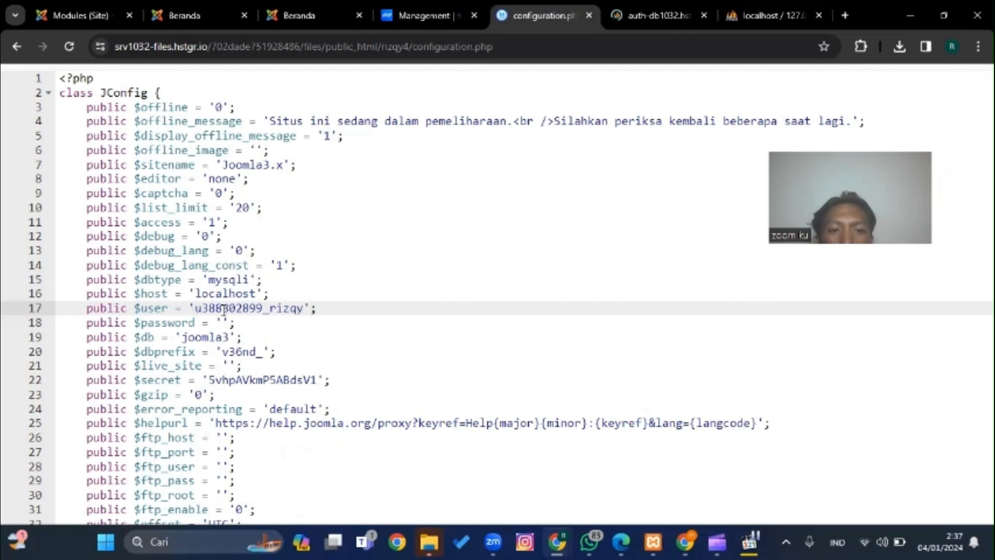
left_click(222, 323)
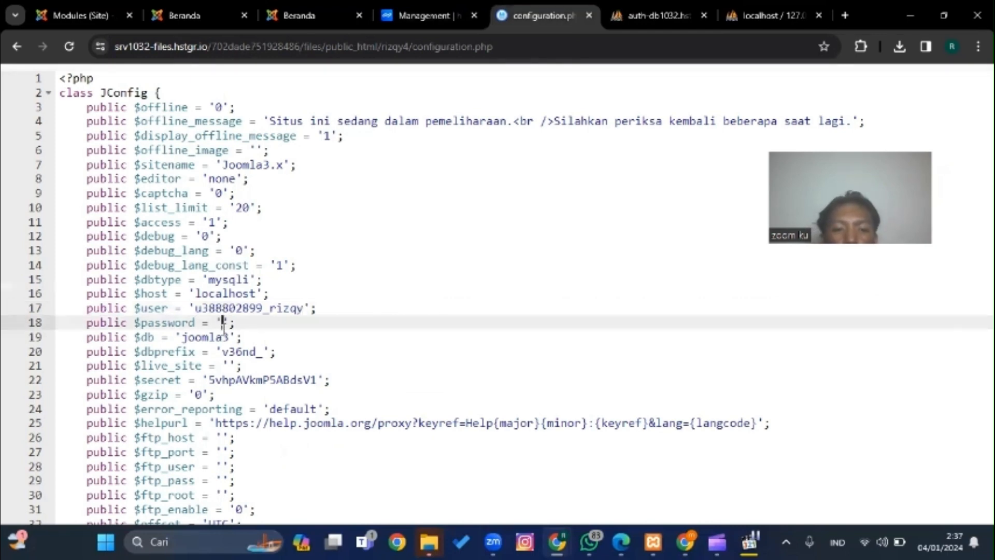
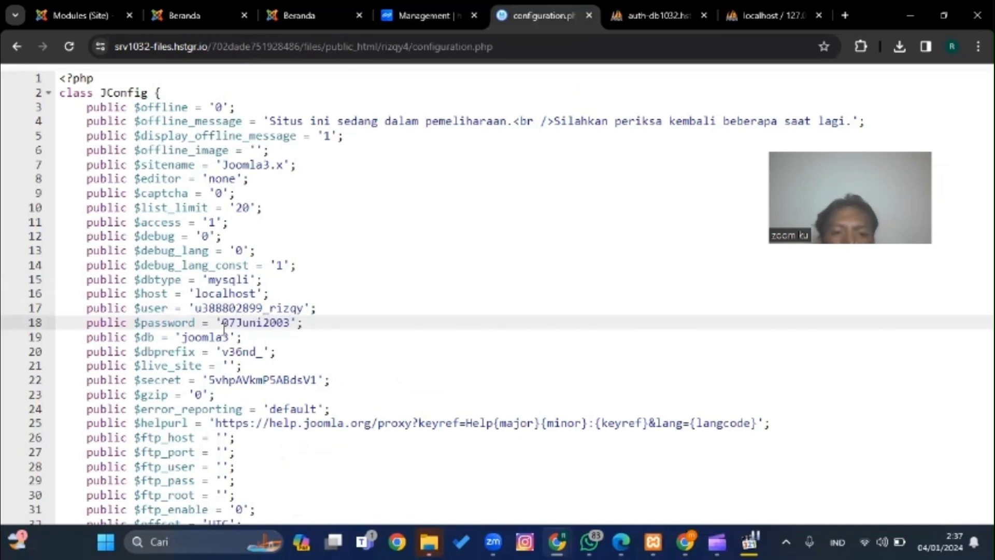
Step: Copy the new database name from the hosting list, paste it over joomla3, and save configuration.php
left_click(433, 16)
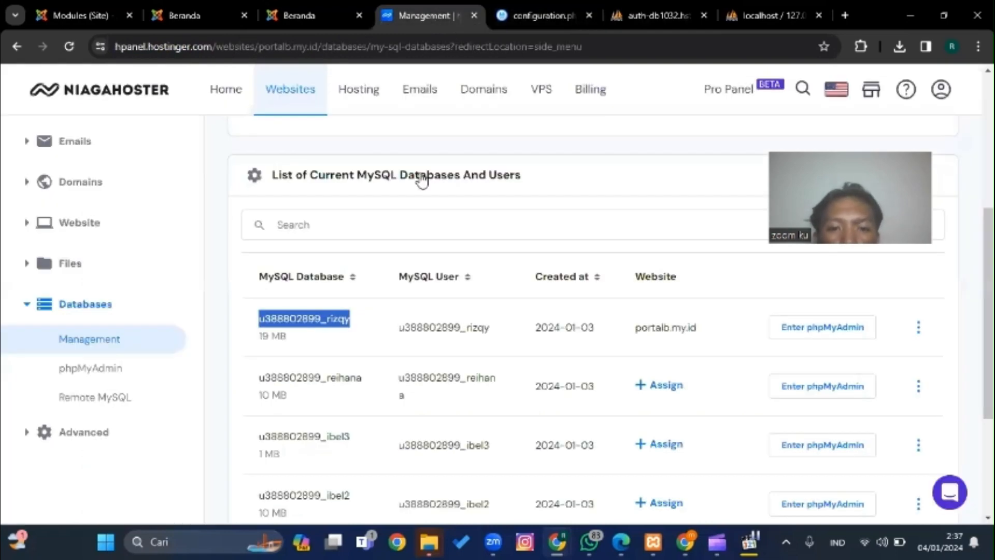
left_click_drag(399, 330, 495, 336)
key("ctrl+c")
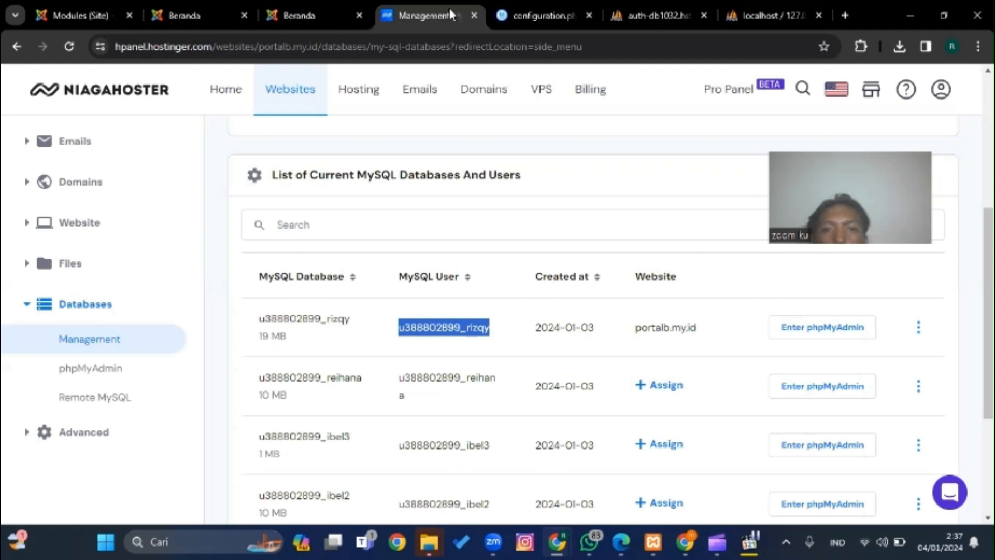
left_click(521, 14)
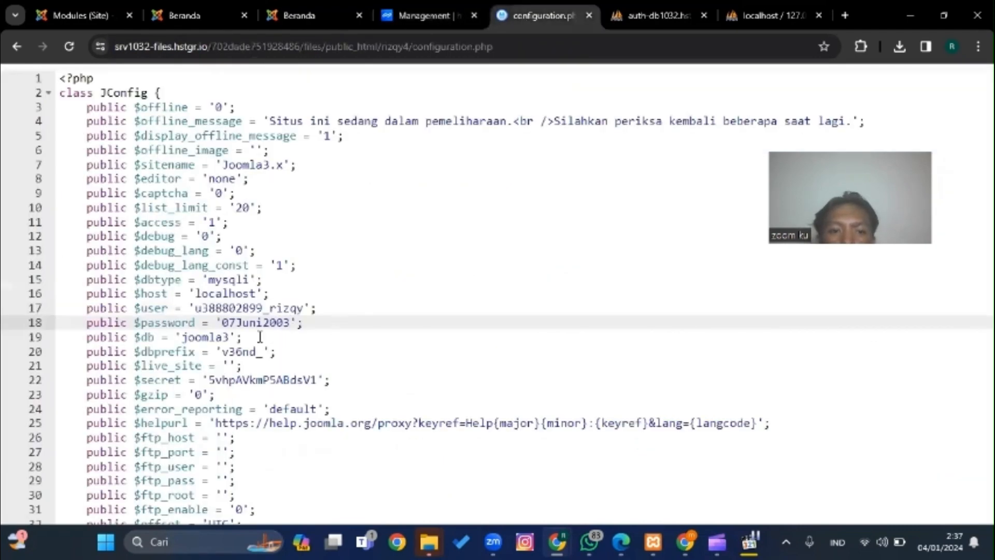
left_click(231, 339)
left_click_drag(231, 337, 181, 338)
key("ctrl+v")
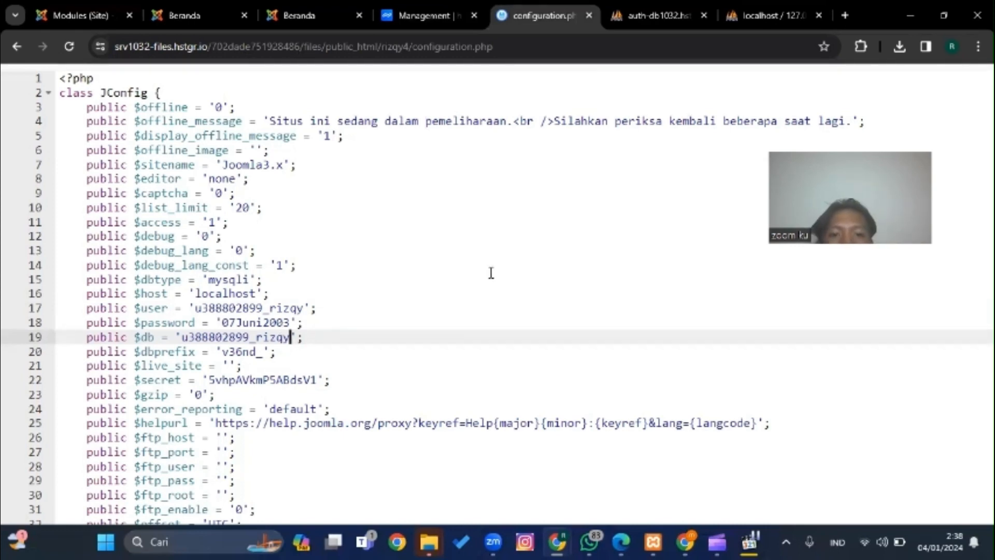
left_click(550, 233)
scroll(550, 233, "down", 3)
key("ctrl+s")
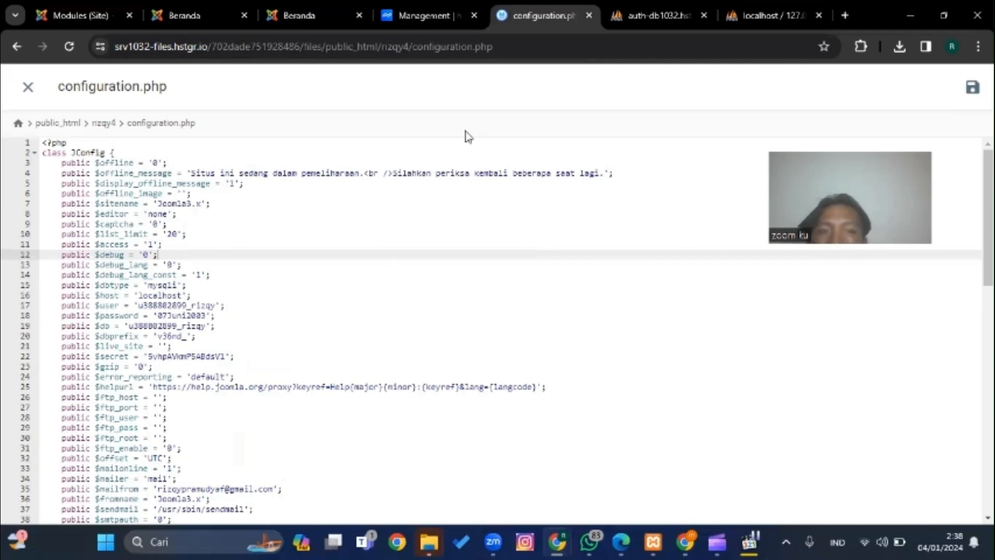
Step: Close the configuration file and open the Subdomains list under Domains in hPanel
left_click(28, 86)
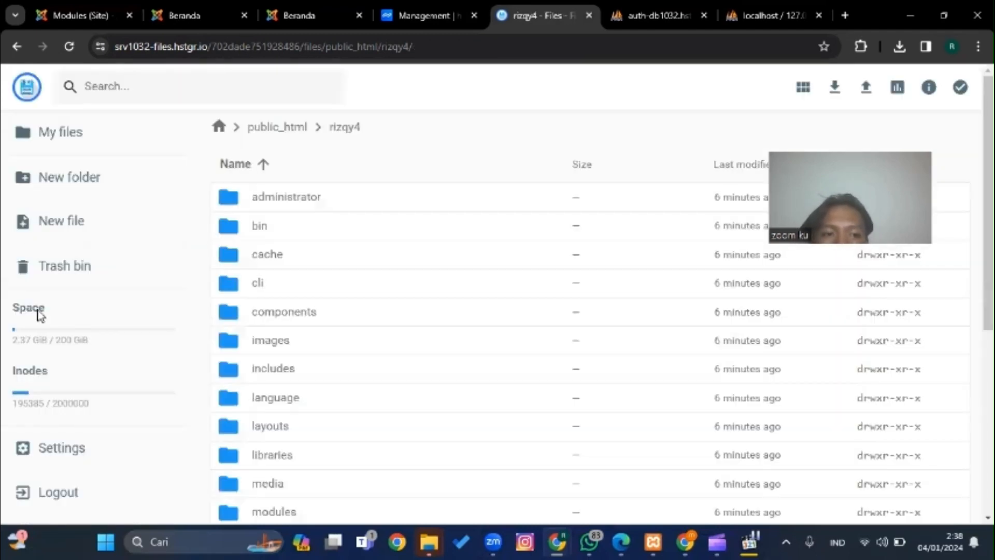
scroll(80, 395, "down", 3)
scroll(80, 395, "up", 3)
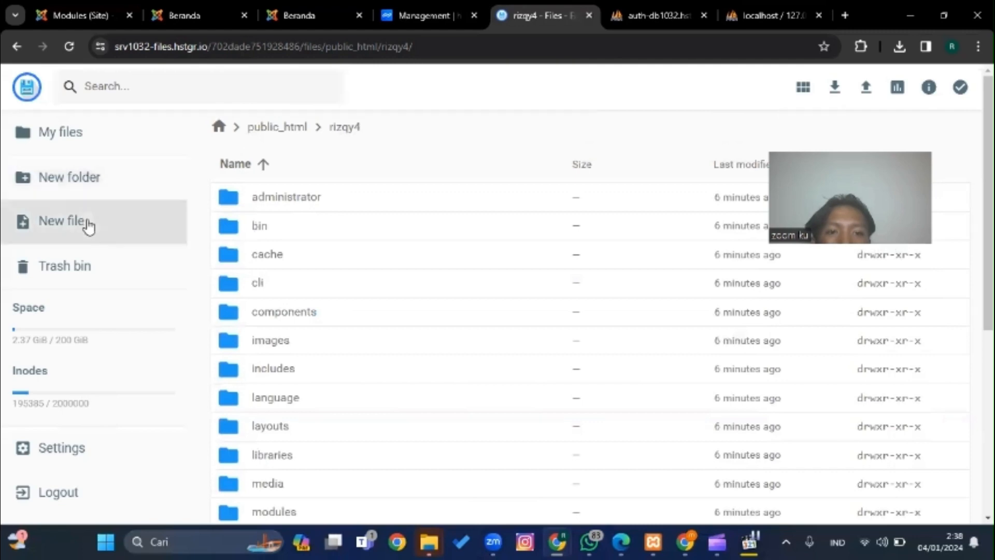
left_click(407, 4)
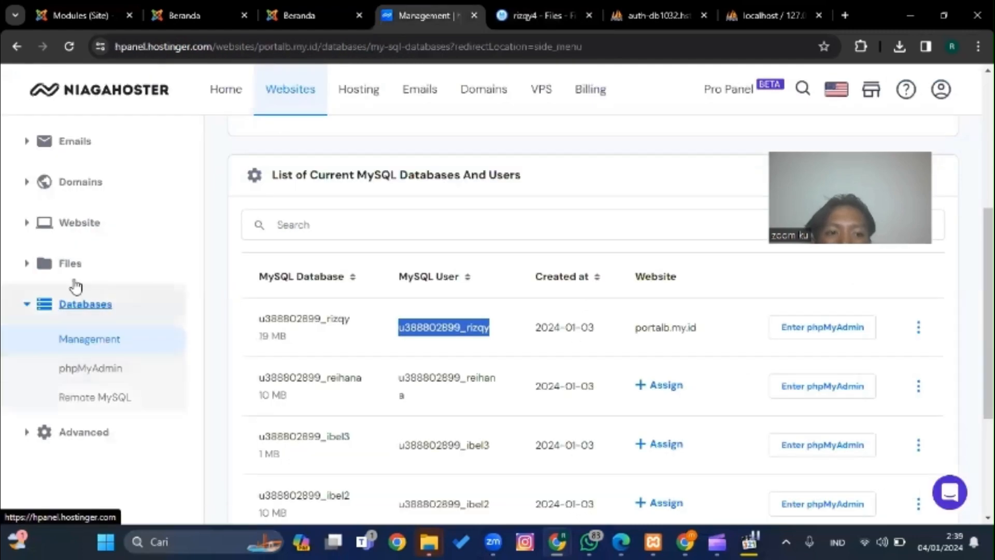
scroll(73, 284, "up", 1)
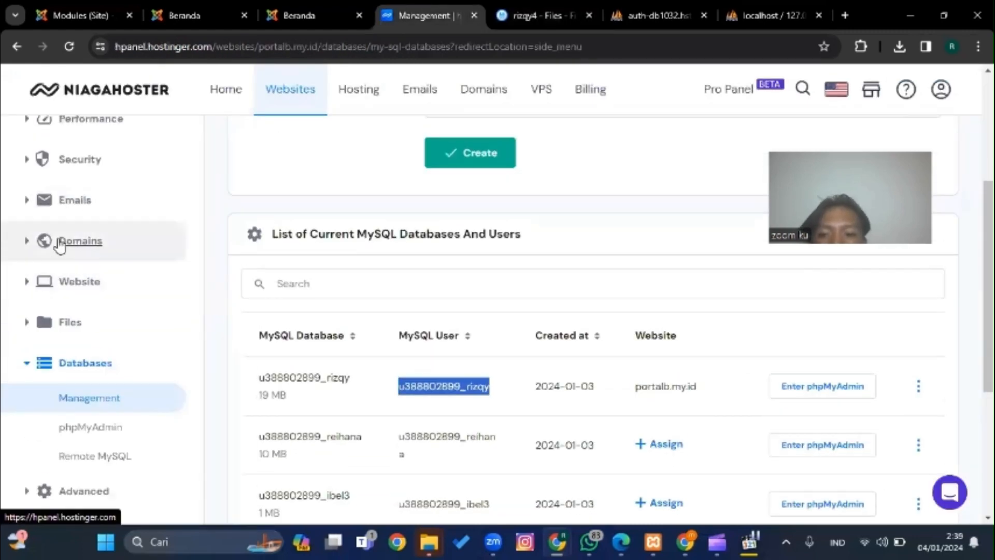
left_click(60, 242)
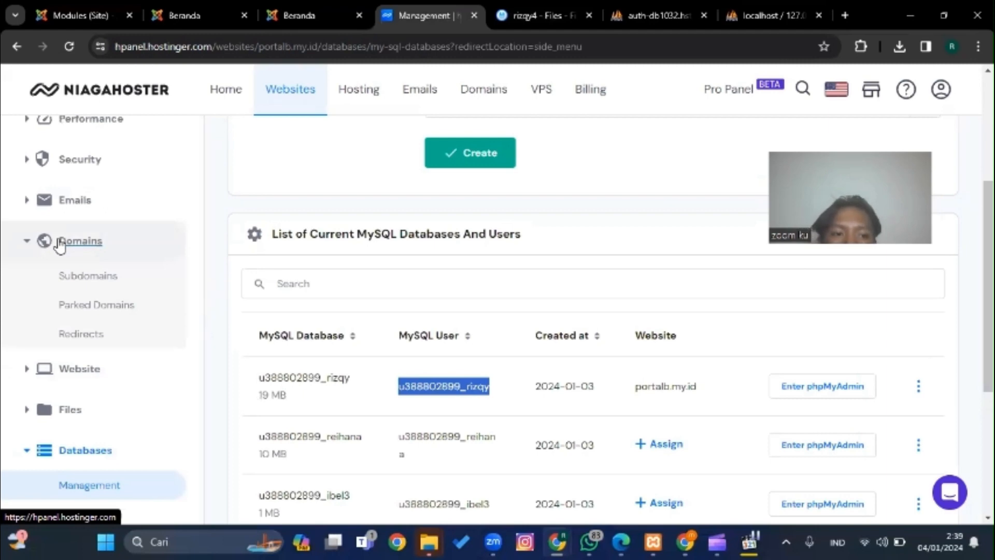
left_click(73, 275)
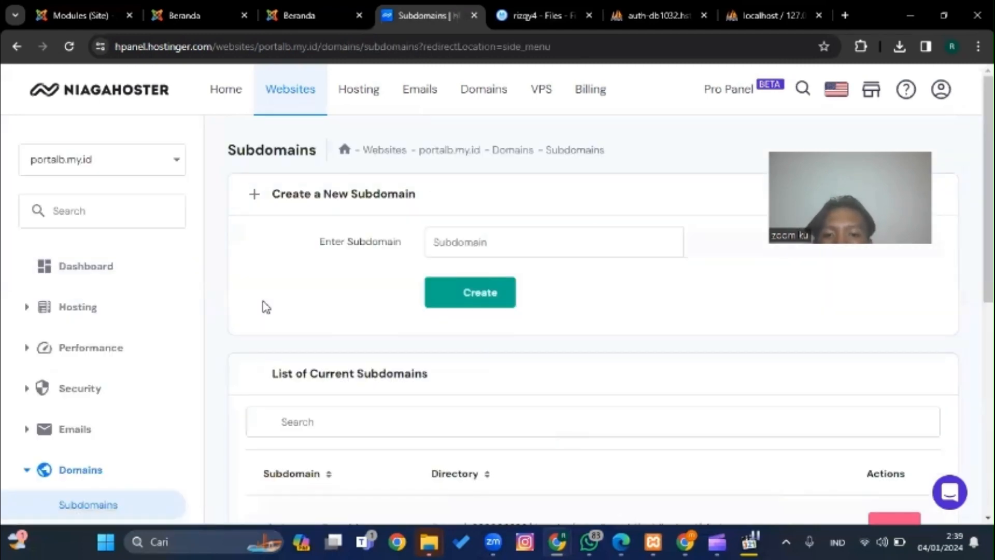
scroll(392, 385, "down", 10)
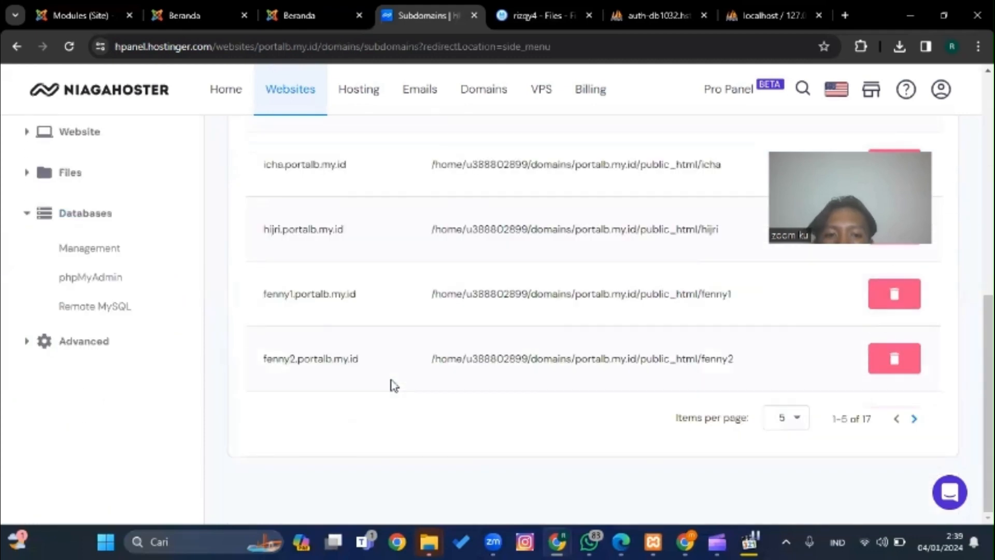
scroll(393, 385, "up", 6)
Step: Search subdomains for 'rizqy' and copy the address of the subdomain holding the Joomla folder
left_click(372, 319)
type("r")
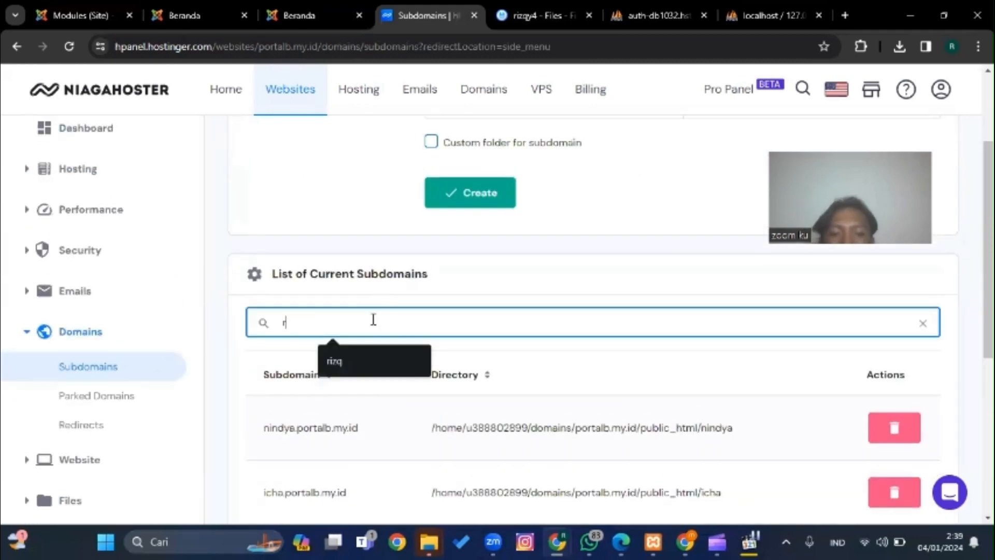
type("izqy")
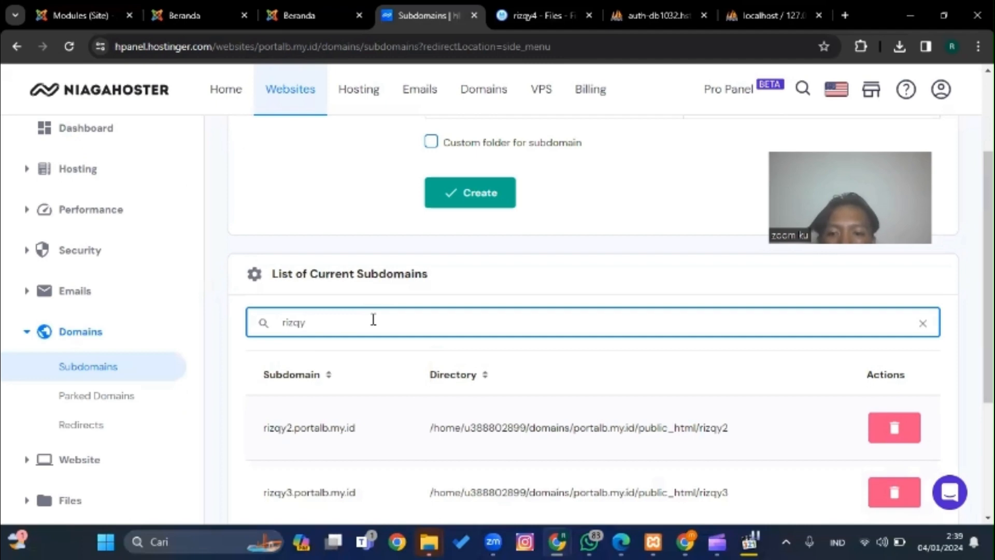
scroll(371, 320, "down", 4)
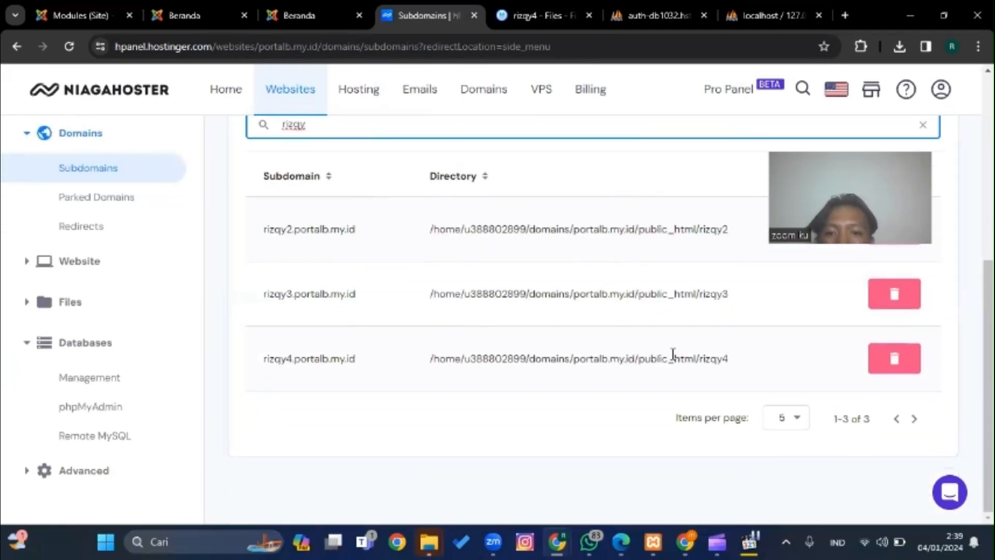
left_click_drag(733, 360, 676, 360)
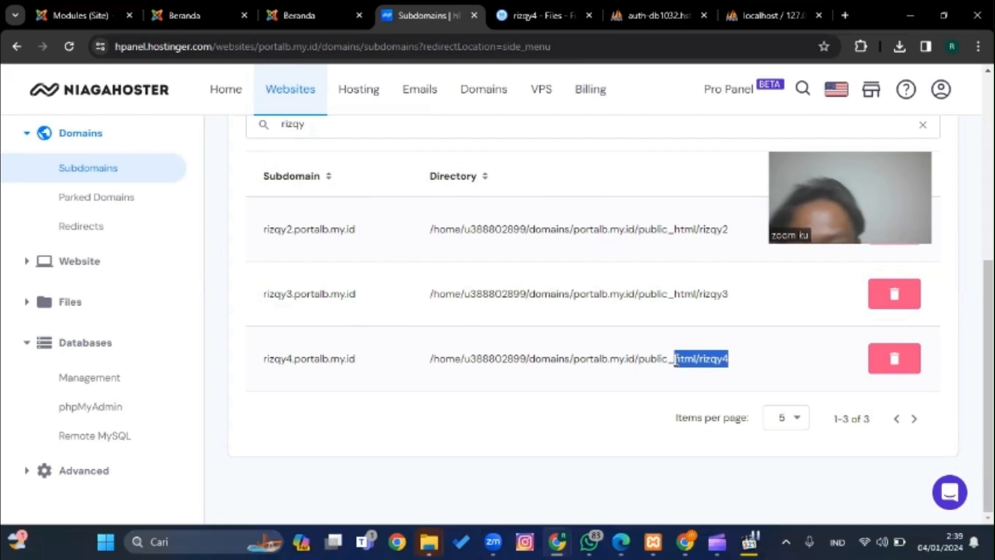
left_click_drag(357, 358, 260, 372)
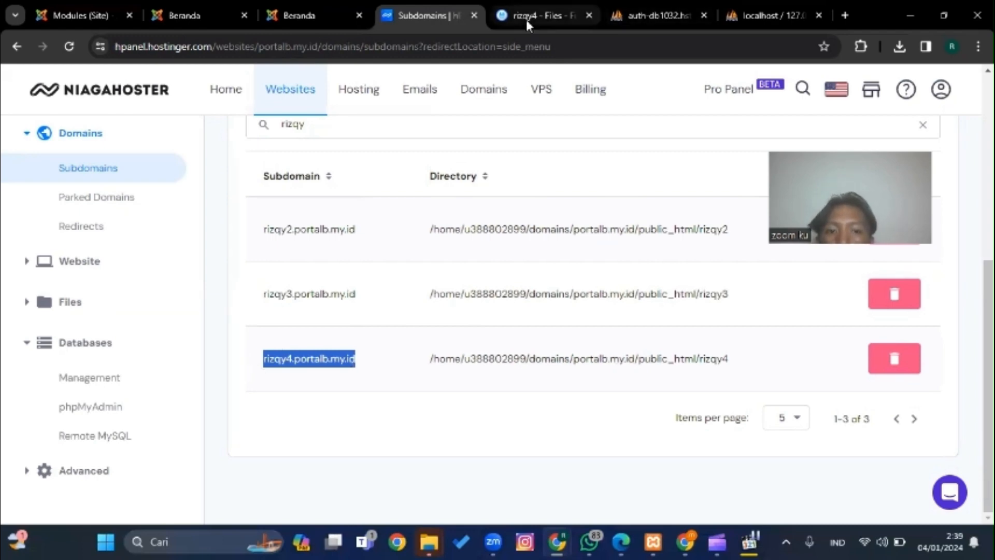
left_click(409, 426)
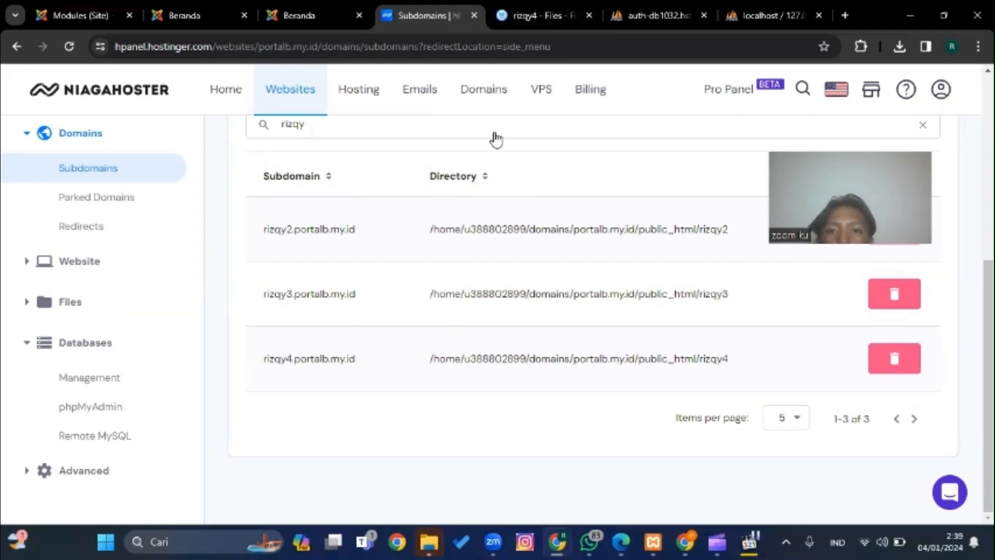
left_click(642, 11)
Step: Load the migrated Joomla site by pasting the subdomain address into the browser
left_click(575, 45)
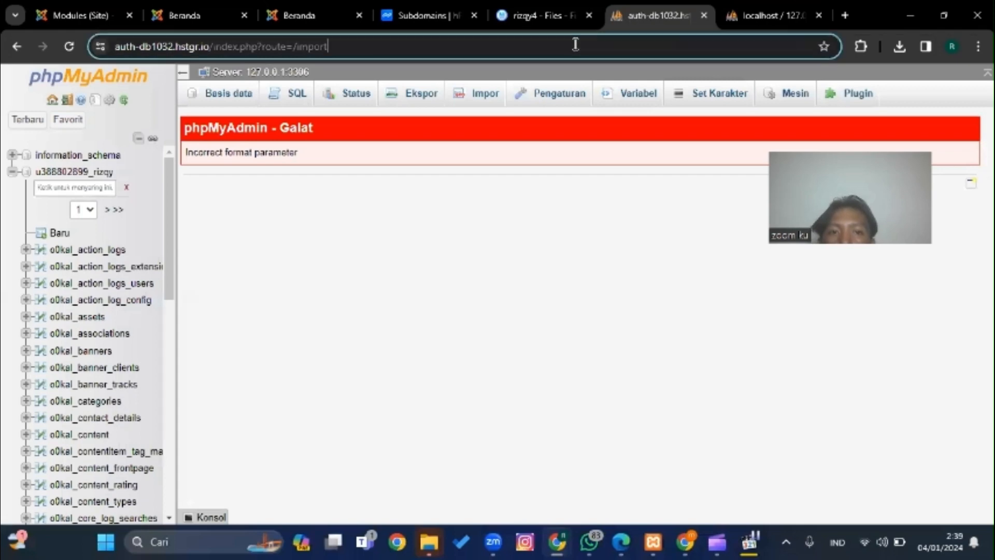
type("rizqy4.portalb.my.id")
key("Return")
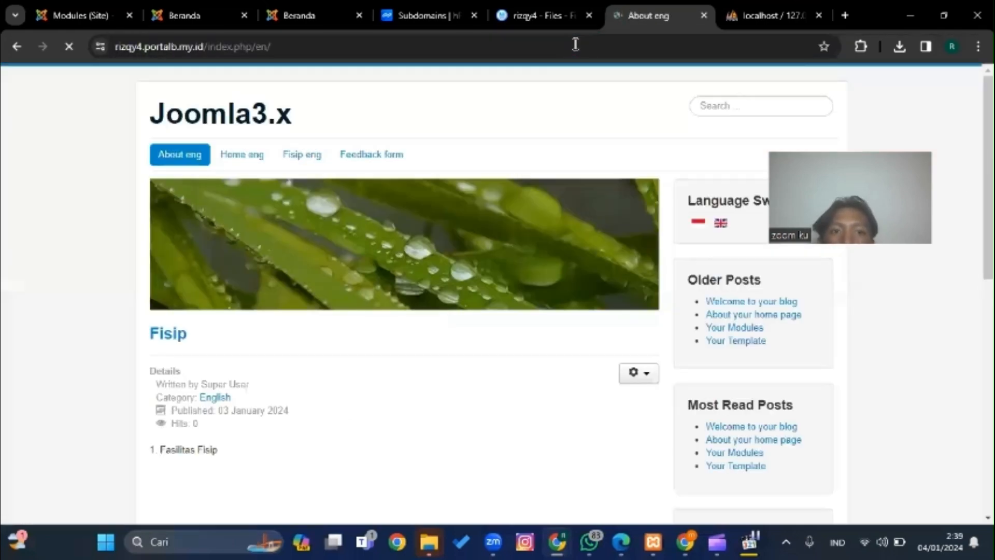
scroll(645, 168, "down", 5)
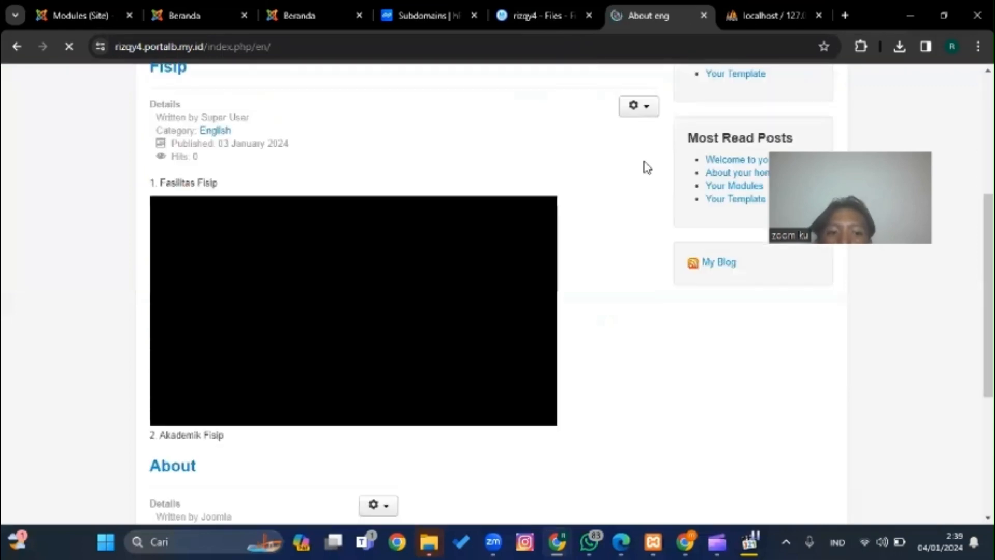
scroll(645, 169, "up", 5)
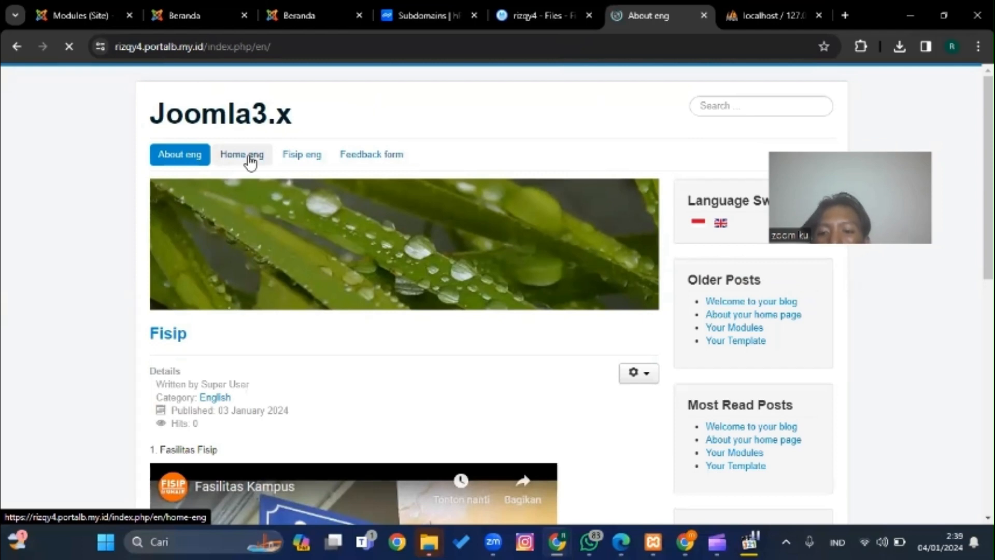
Step: Open the Fisip eng and Home eng pages to confirm they load live
left_click(295, 156)
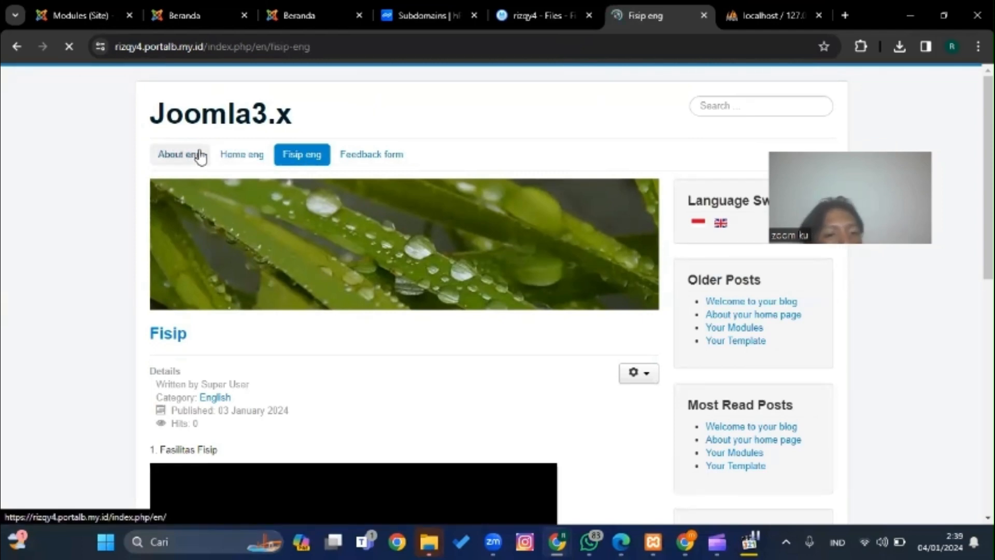
left_click(239, 156)
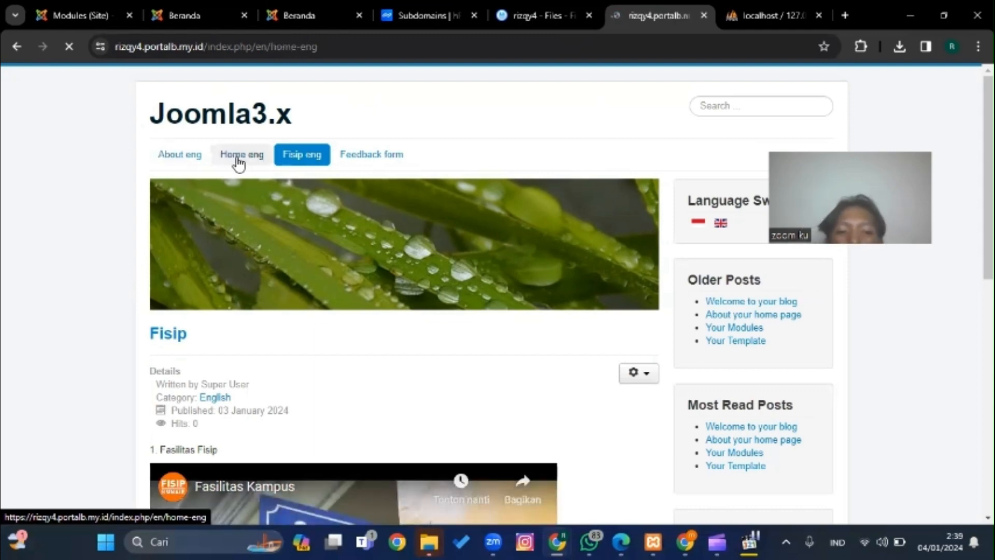
scroll(238, 164, "down", 4)
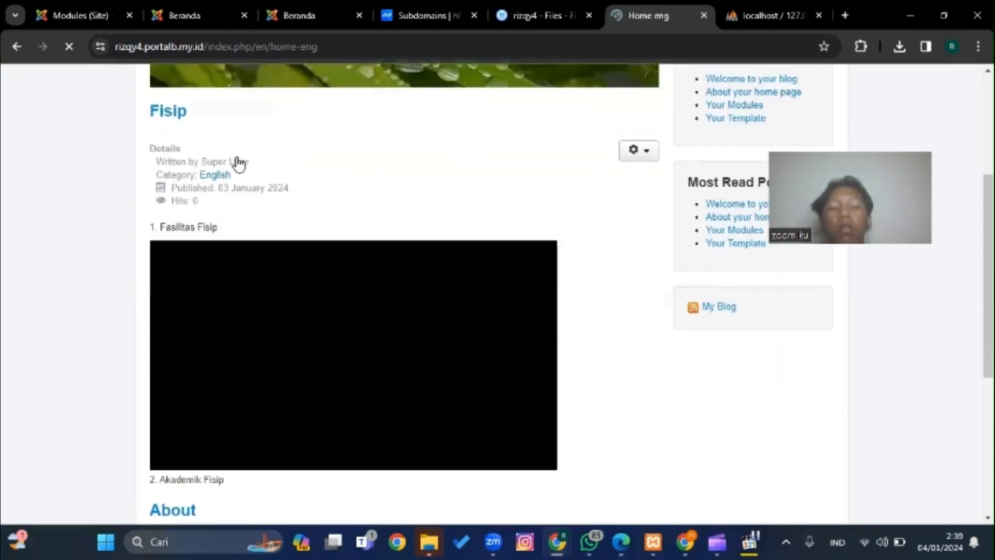